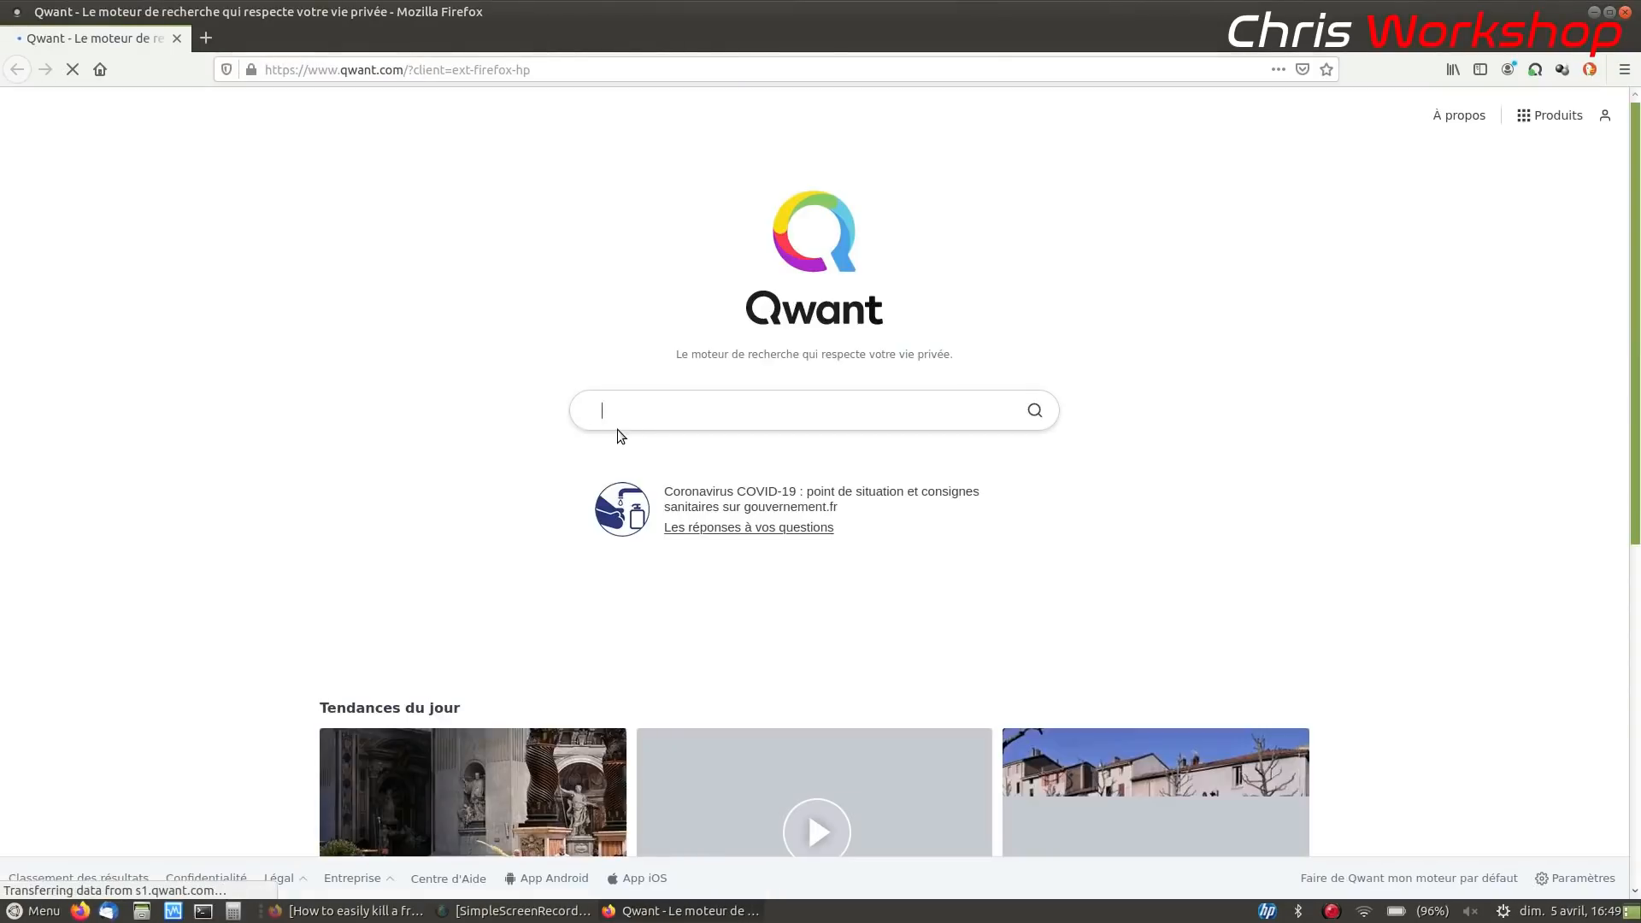
Search the web for ideamaker, open Raise3D's ideaMaker page and go to its free download page
{"action": "type", "text": "ideamaker"}
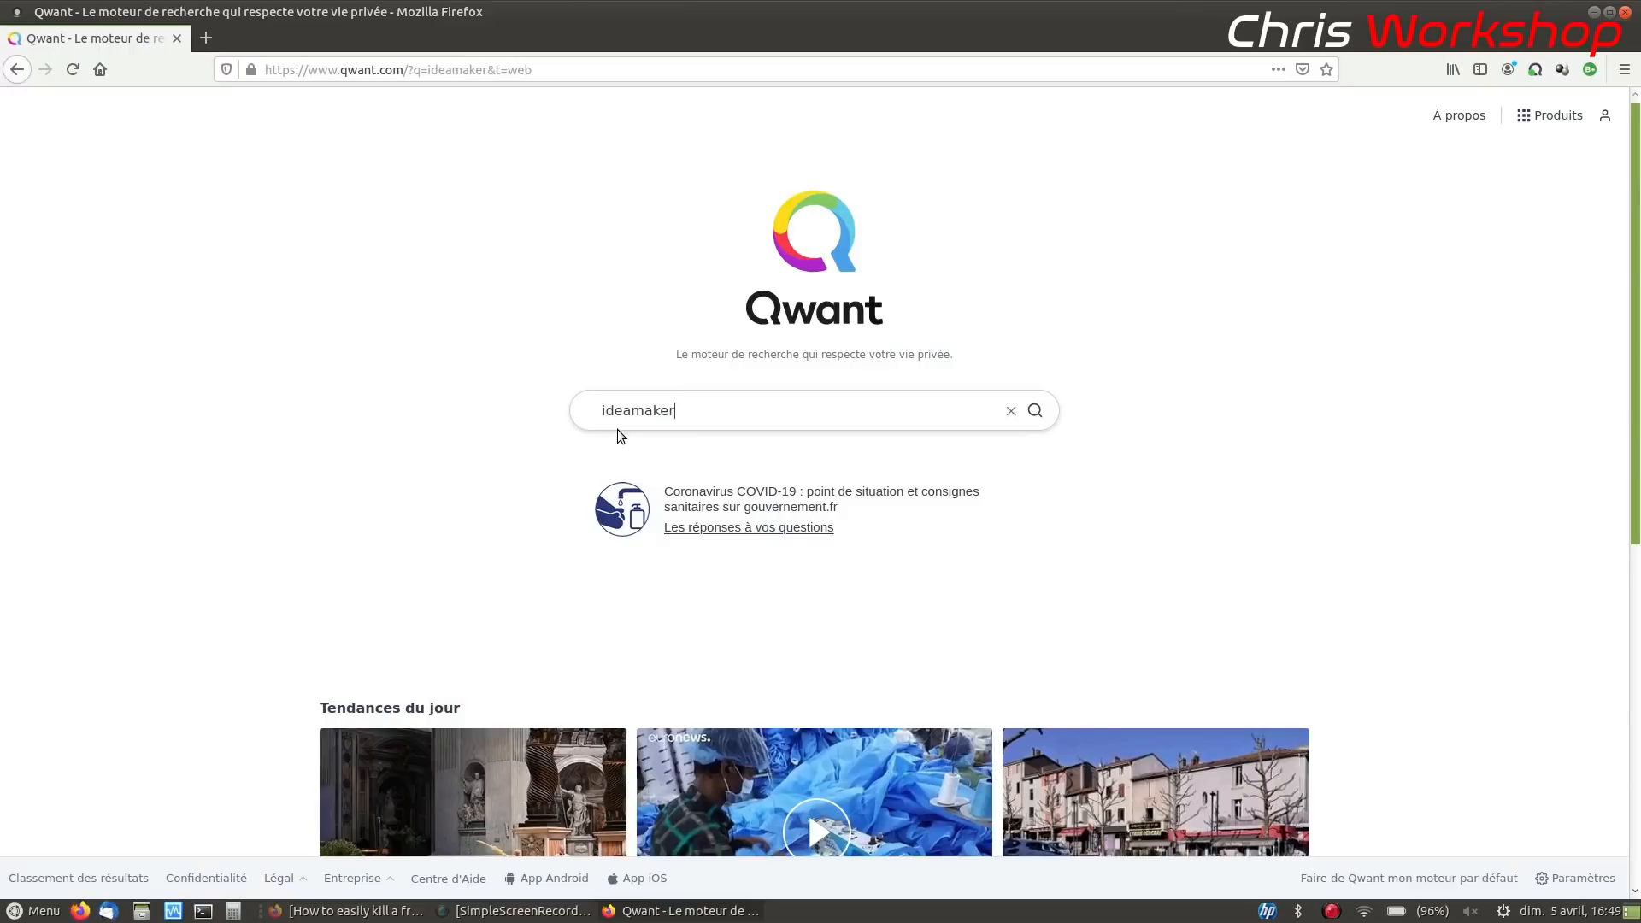
{"action": "key", "text": "Return"}
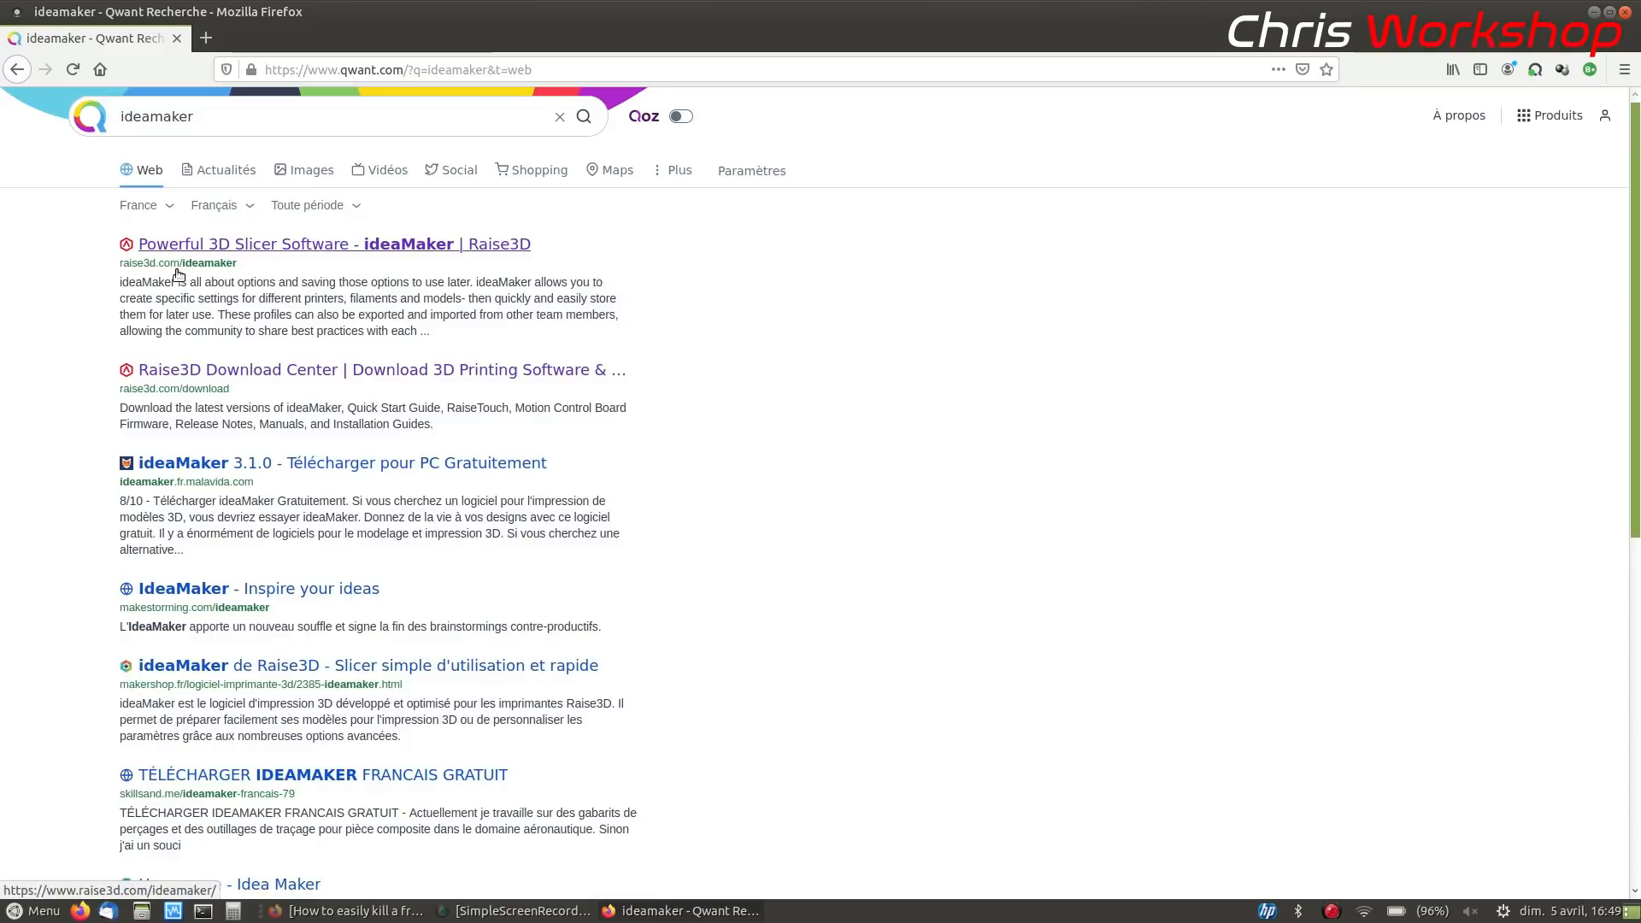
{"action": "left_click", "coordinate": [195, 245]}
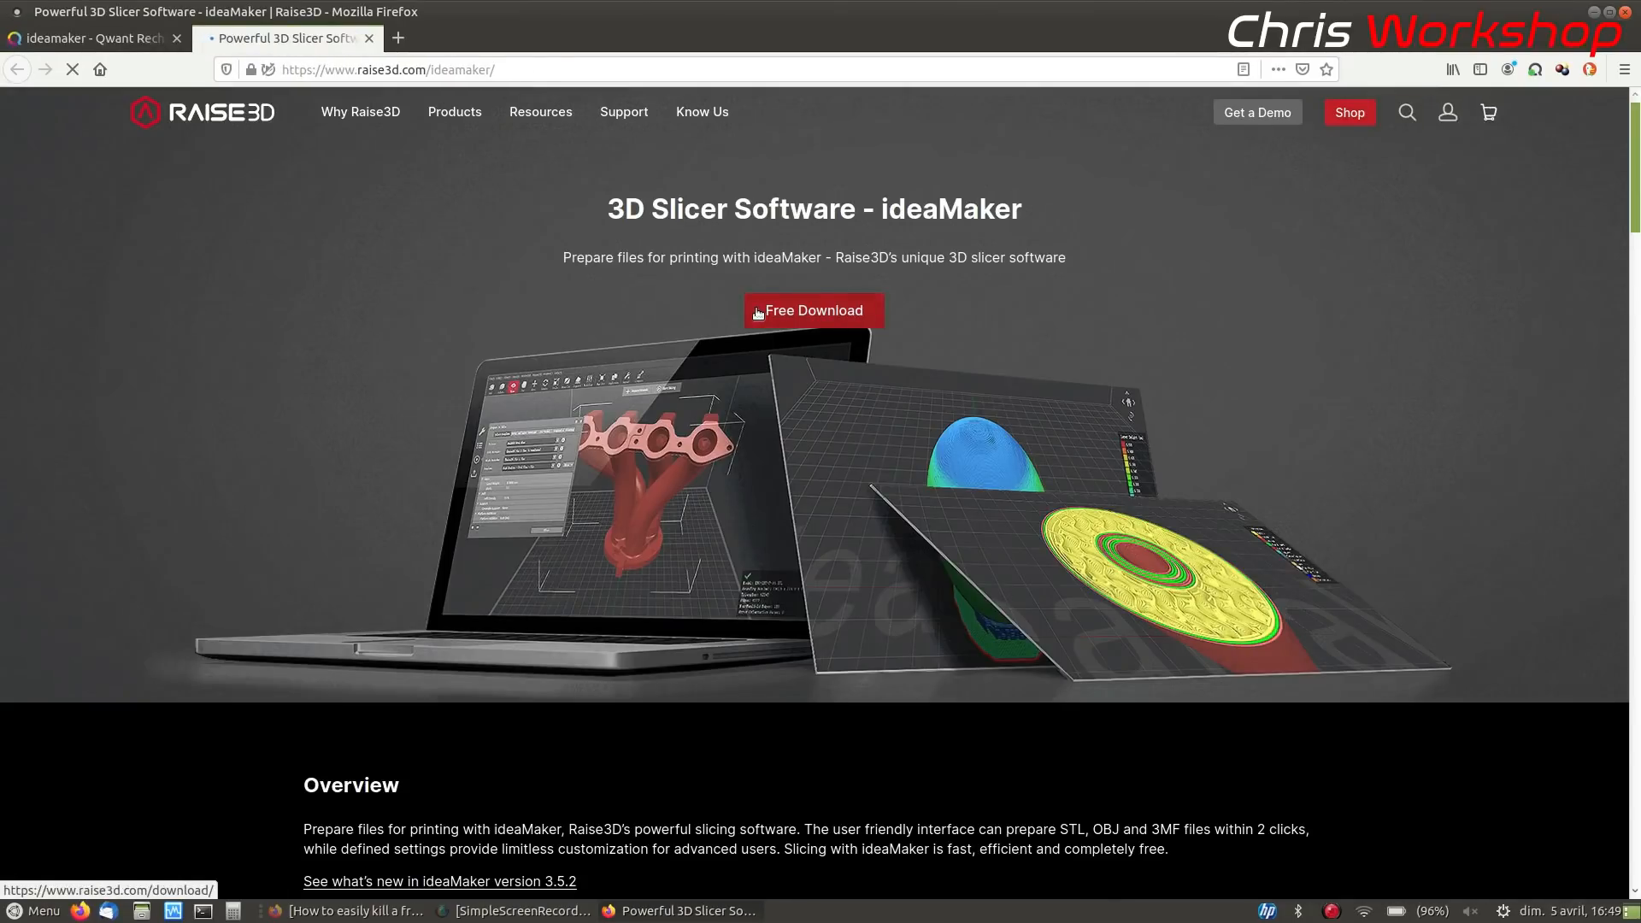
{"action": "left_click", "coordinate": [788, 312]}
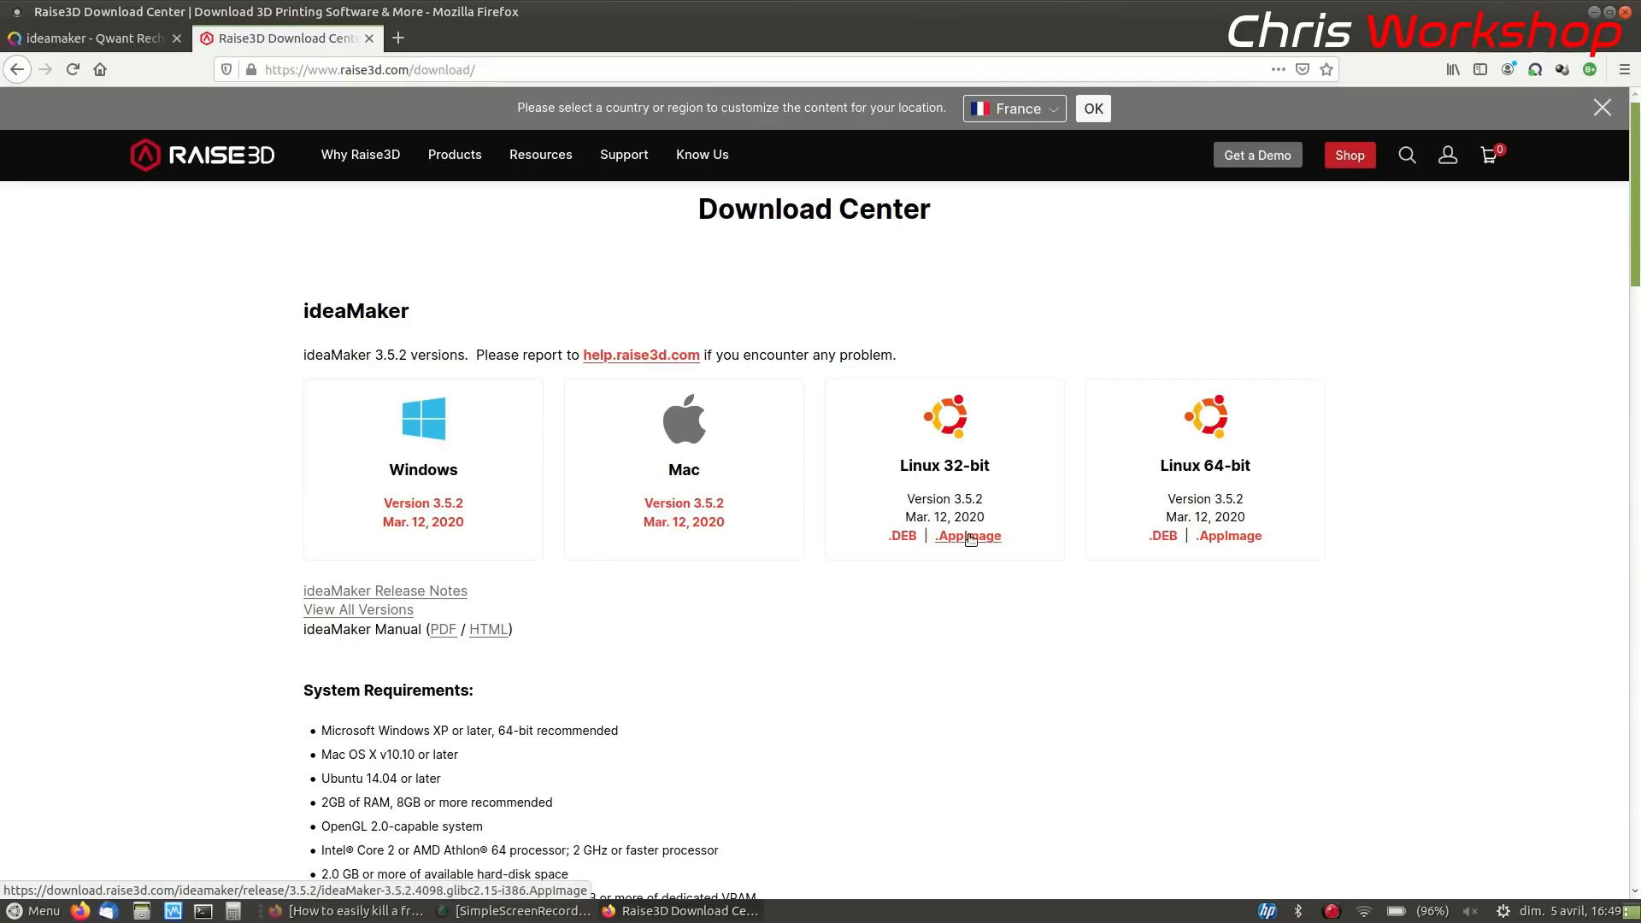
Review the ideaMaker downloads, manual links, system requirements and quick start guides on the Download Center page
{"action": "scroll", "coordinate": [1115, 523], "scroll_direction": "down", "scroll_amount": 5}
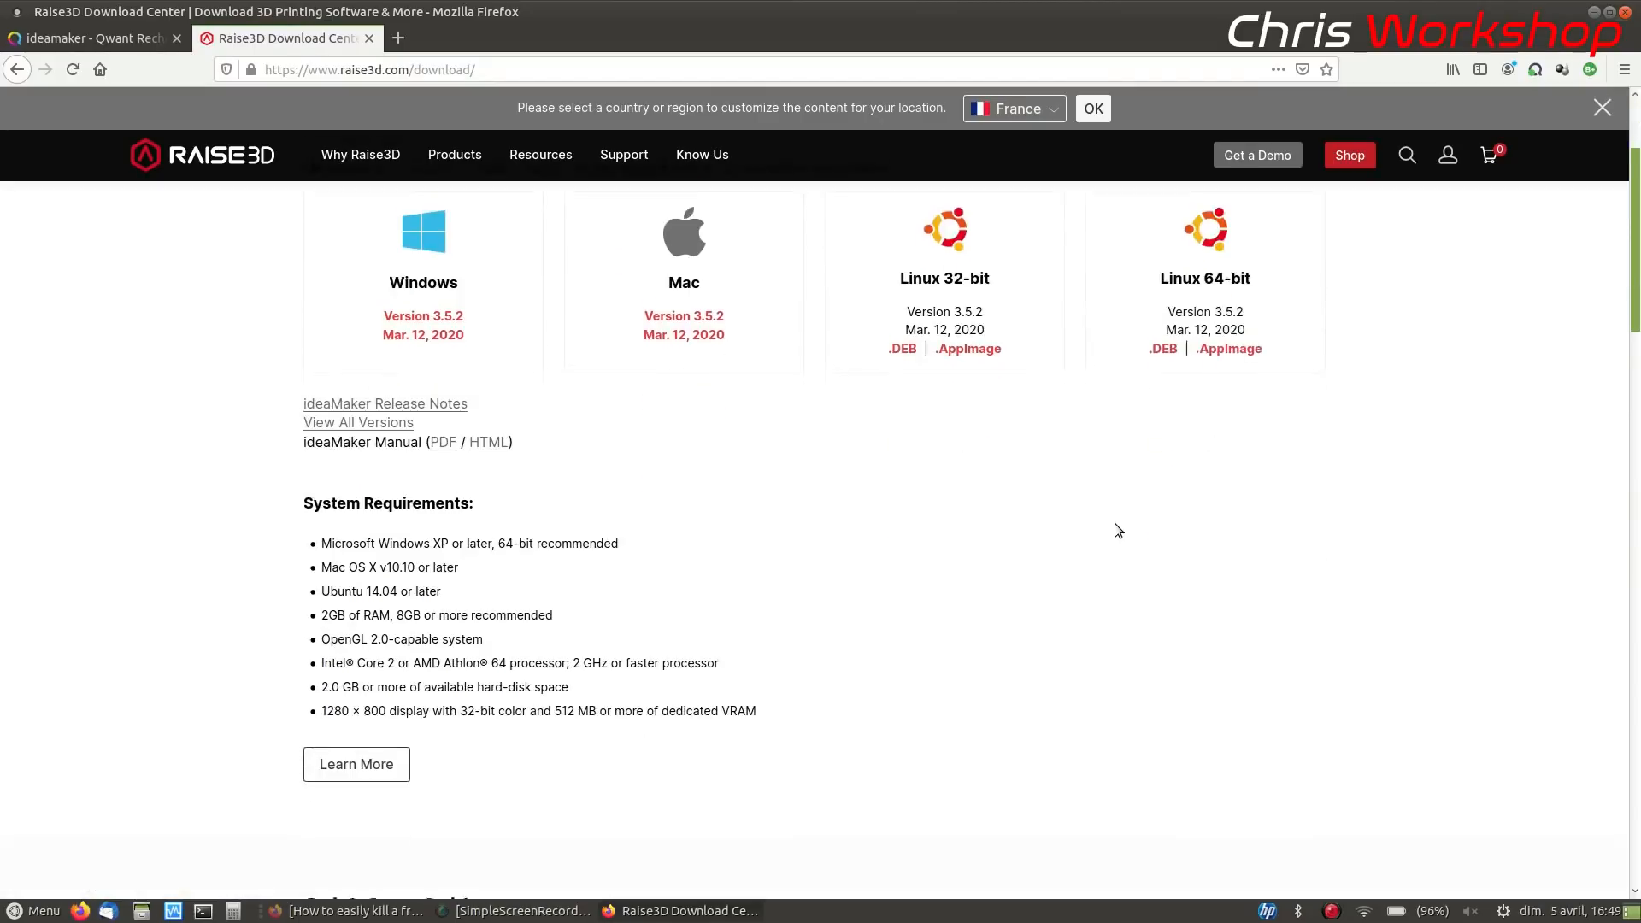
{"action": "scroll", "coordinate": [1114, 527], "scroll_direction": "up", "scroll_amount": 3}
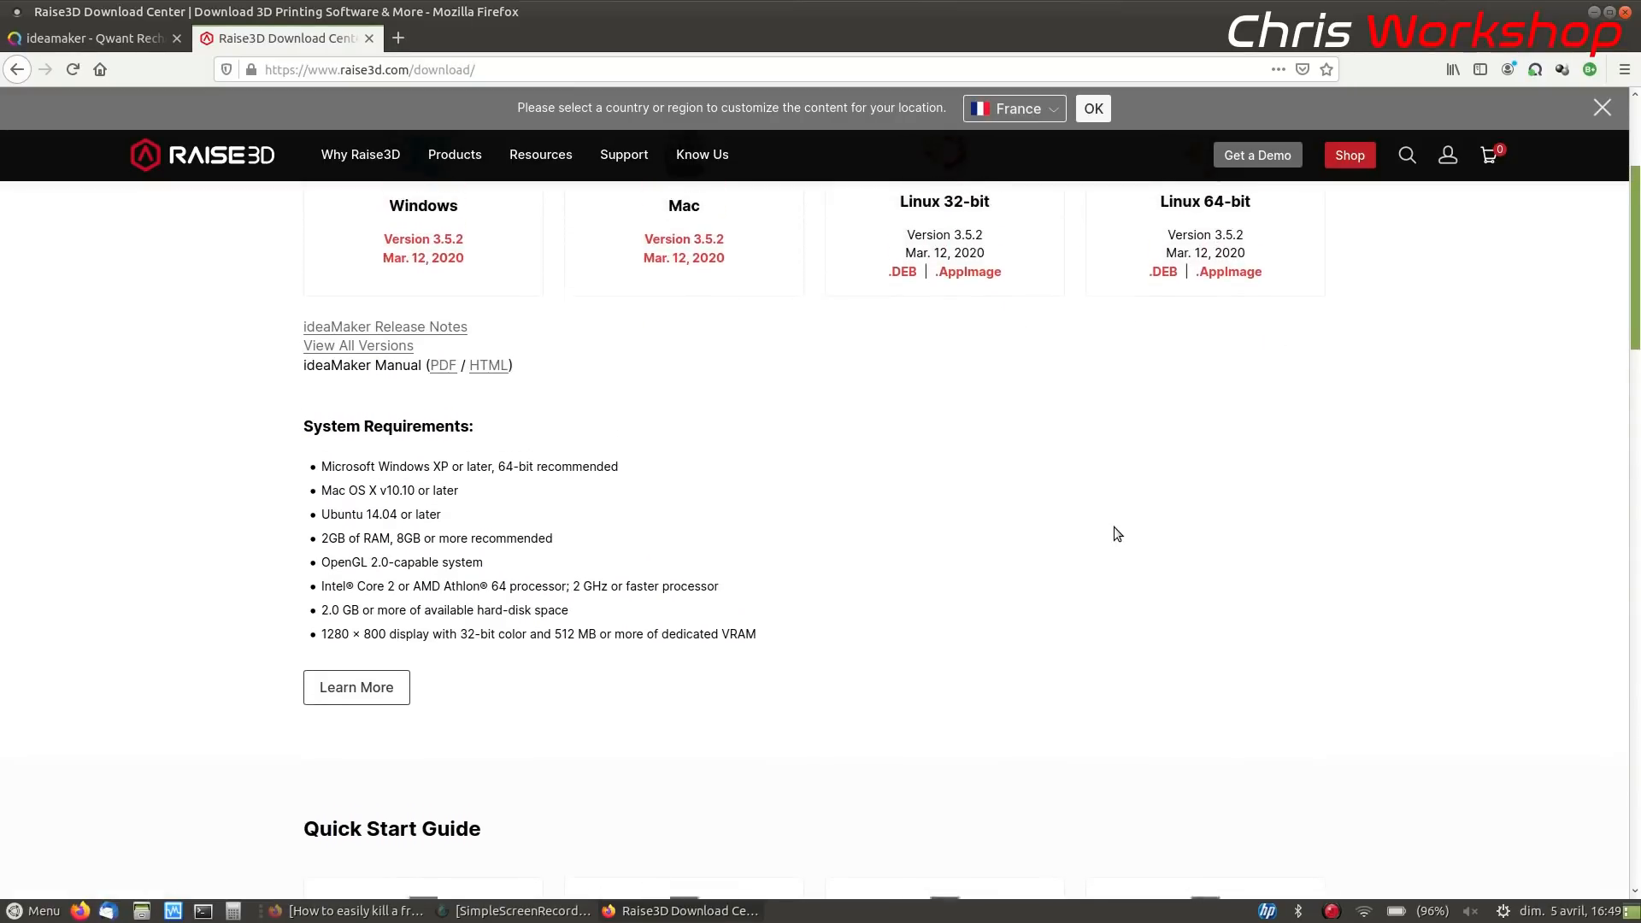
{"action": "scroll", "coordinate": [1107, 528], "scroll_direction": "down", "scroll_amount": 5}
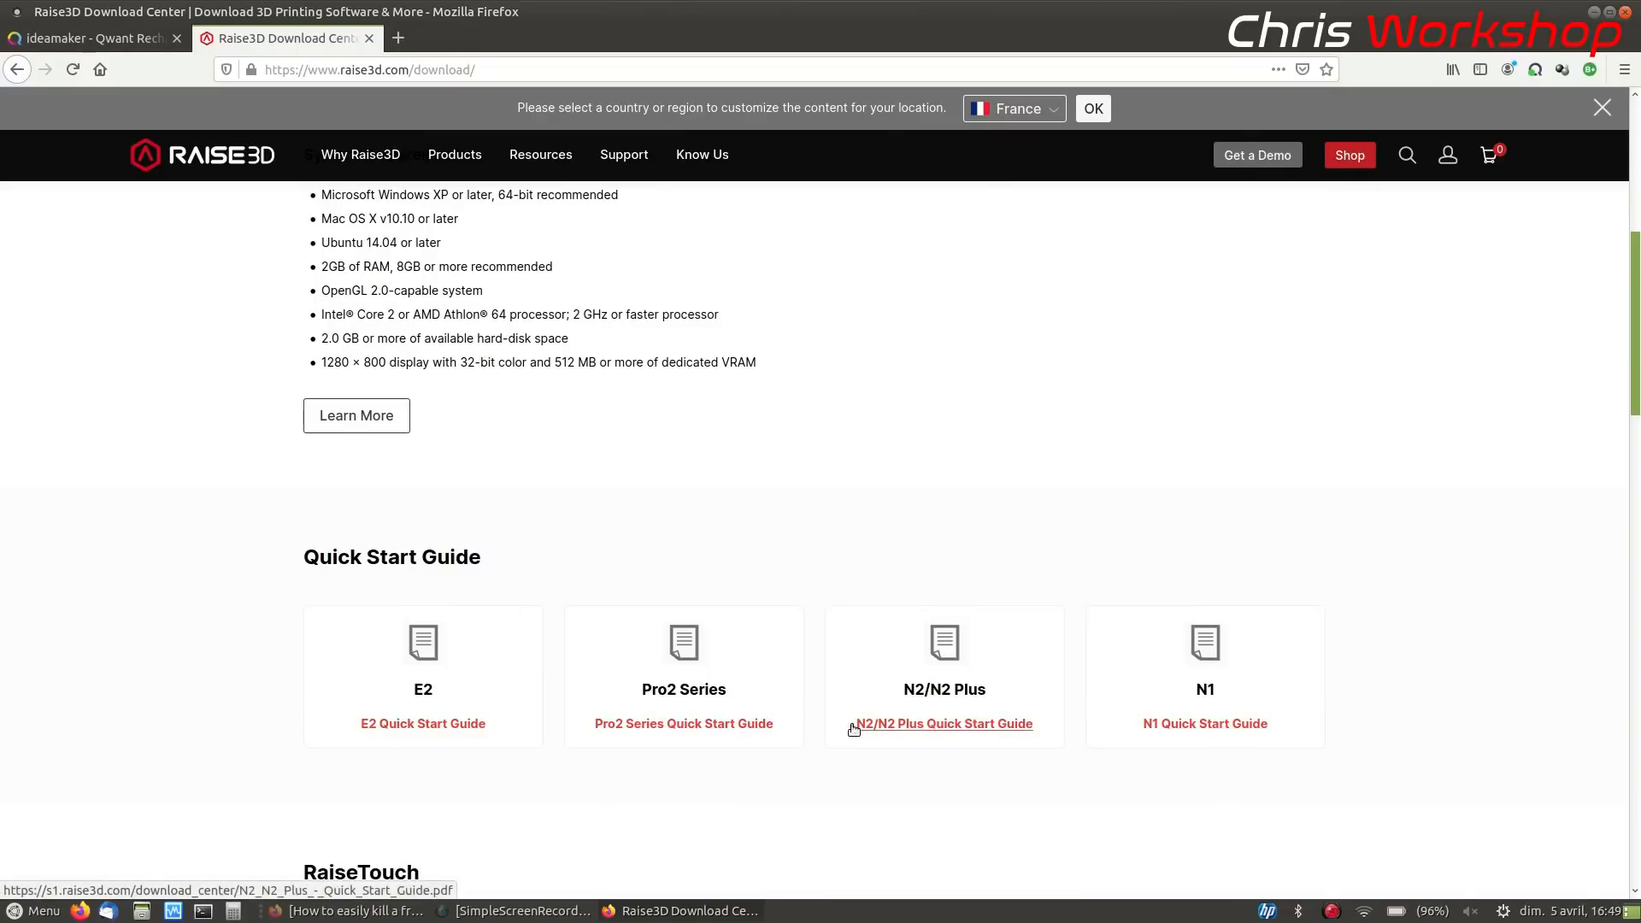
{"action": "scroll", "coordinate": [684, 752], "scroll_direction": "down", "scroll_amount": 5}
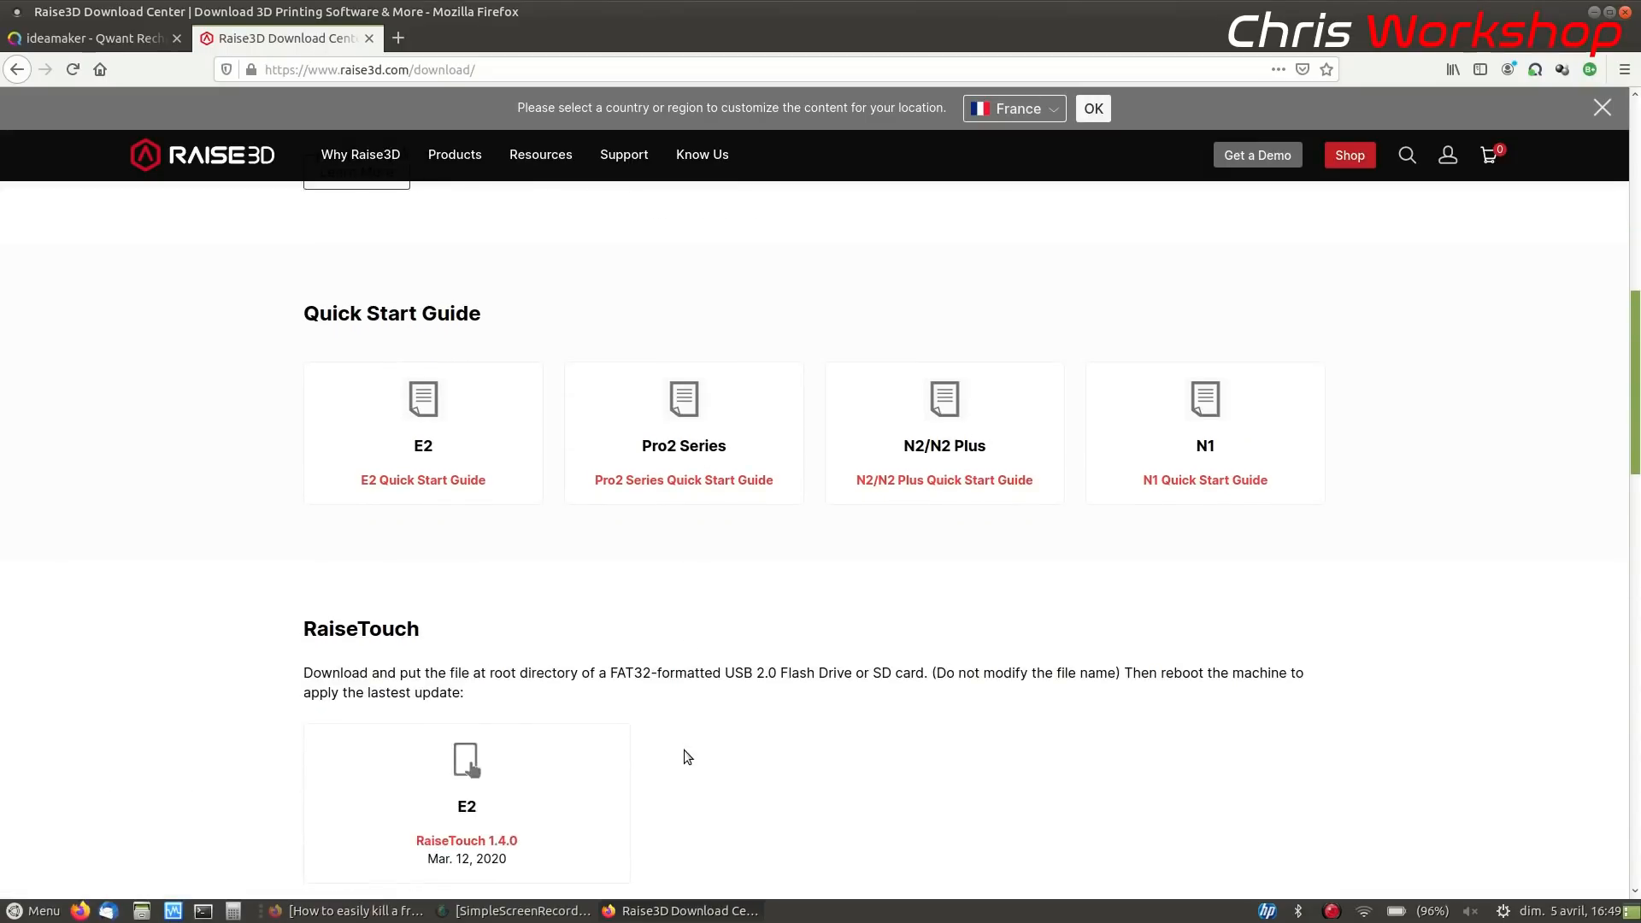
{"action": "scroll", "coordinate": [684, 745], "scroll_direction": "up", "scroll_amount": 8}
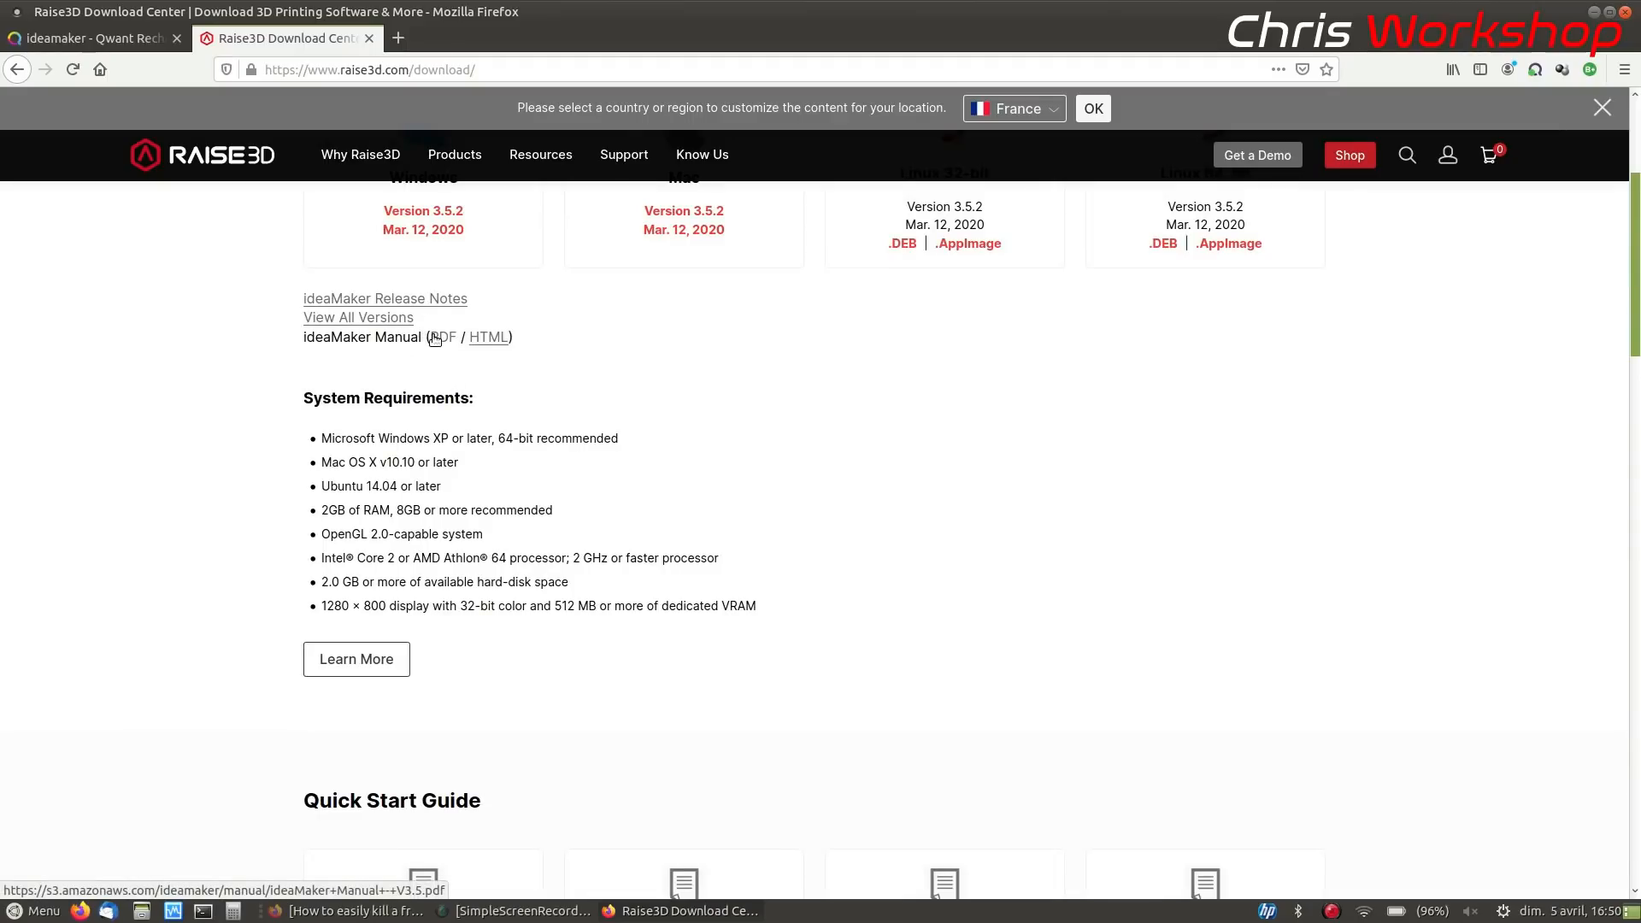
{"action": "scroll", "coordinate": [492, 438], "scroll_direction": "up", "scroll_amount": 3}
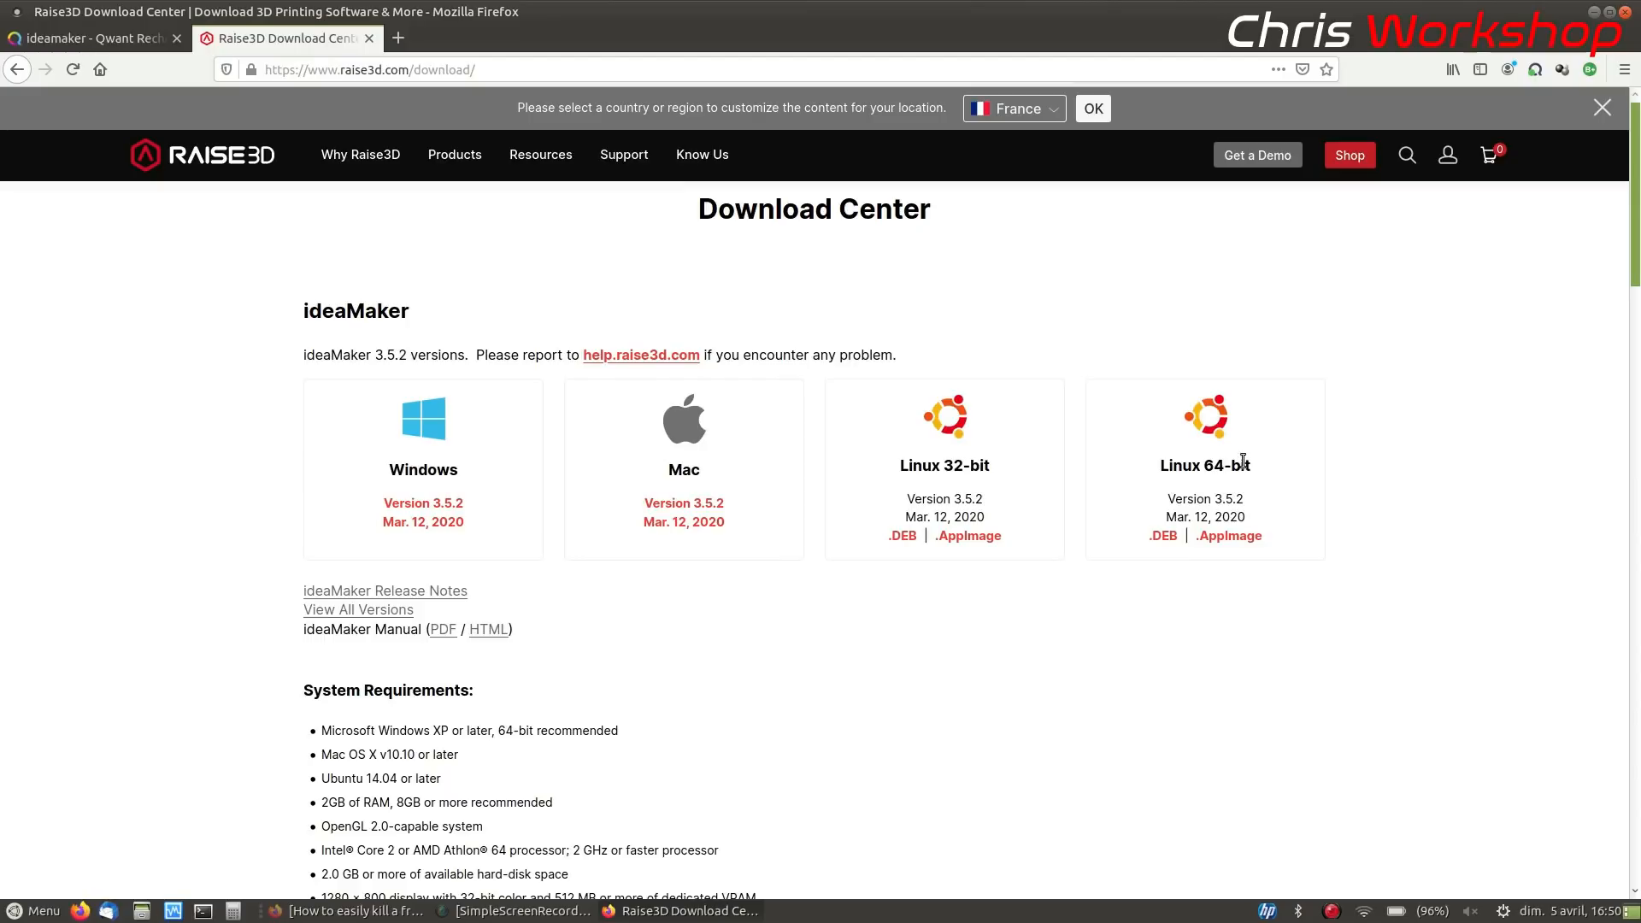
Minimise the browser, launch ideaMaker from the desktop and postpone the software update
{"action": "left_click", "coordinate": [1594, 12]}
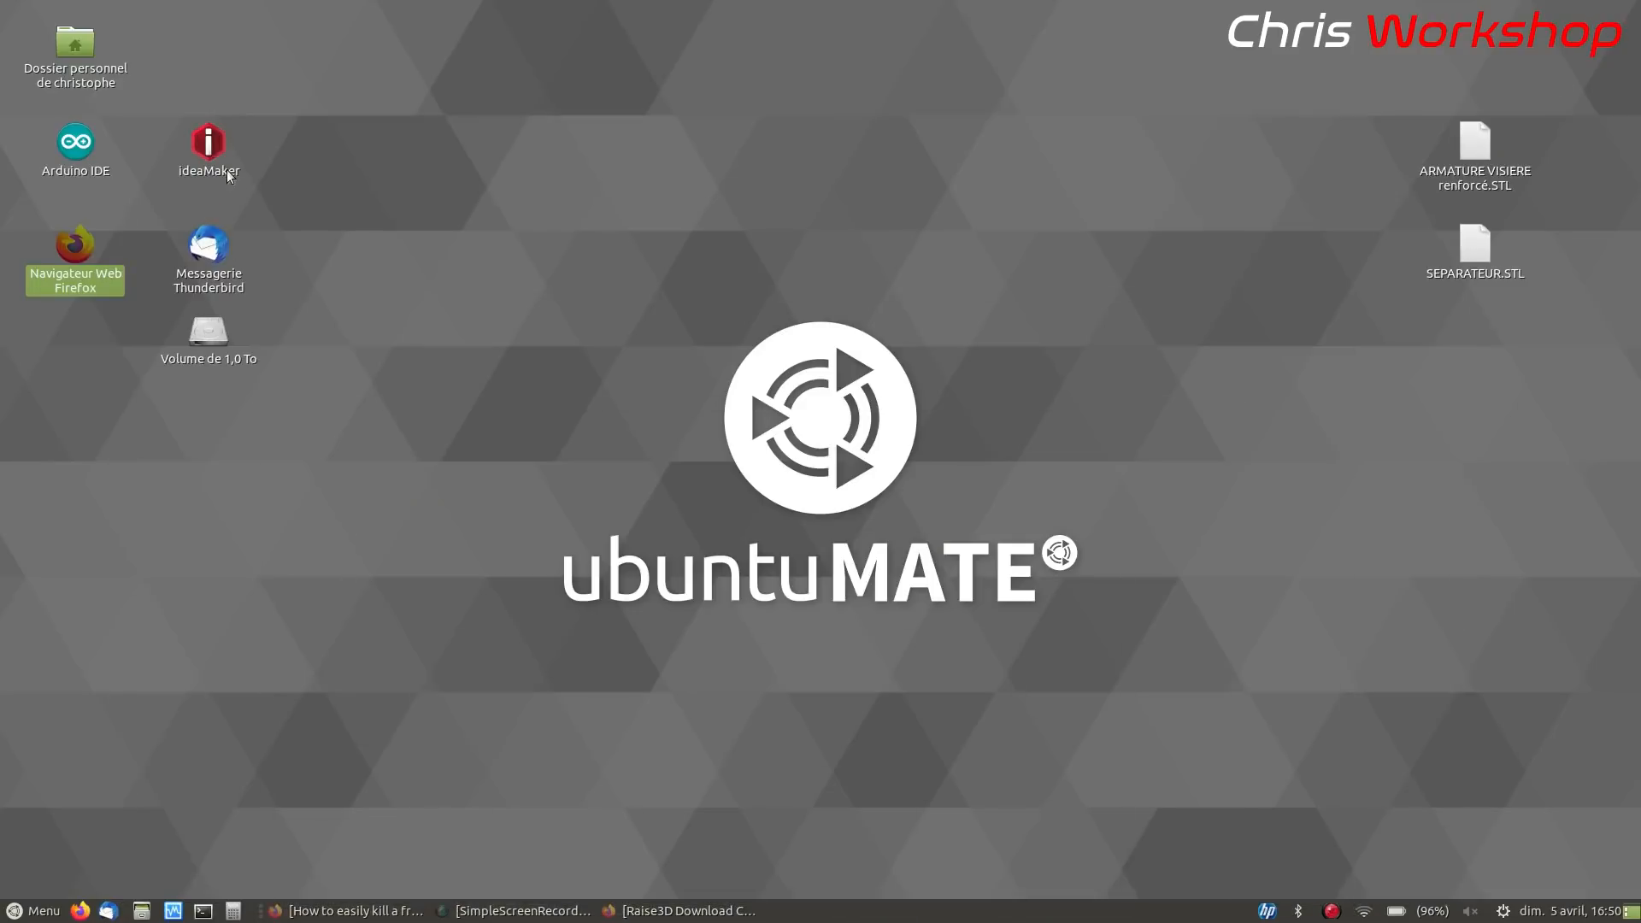
{"action": "left_click", "coordinate": [213, 142]}
{"action": "double_click", "coordinate": [213, 141]}
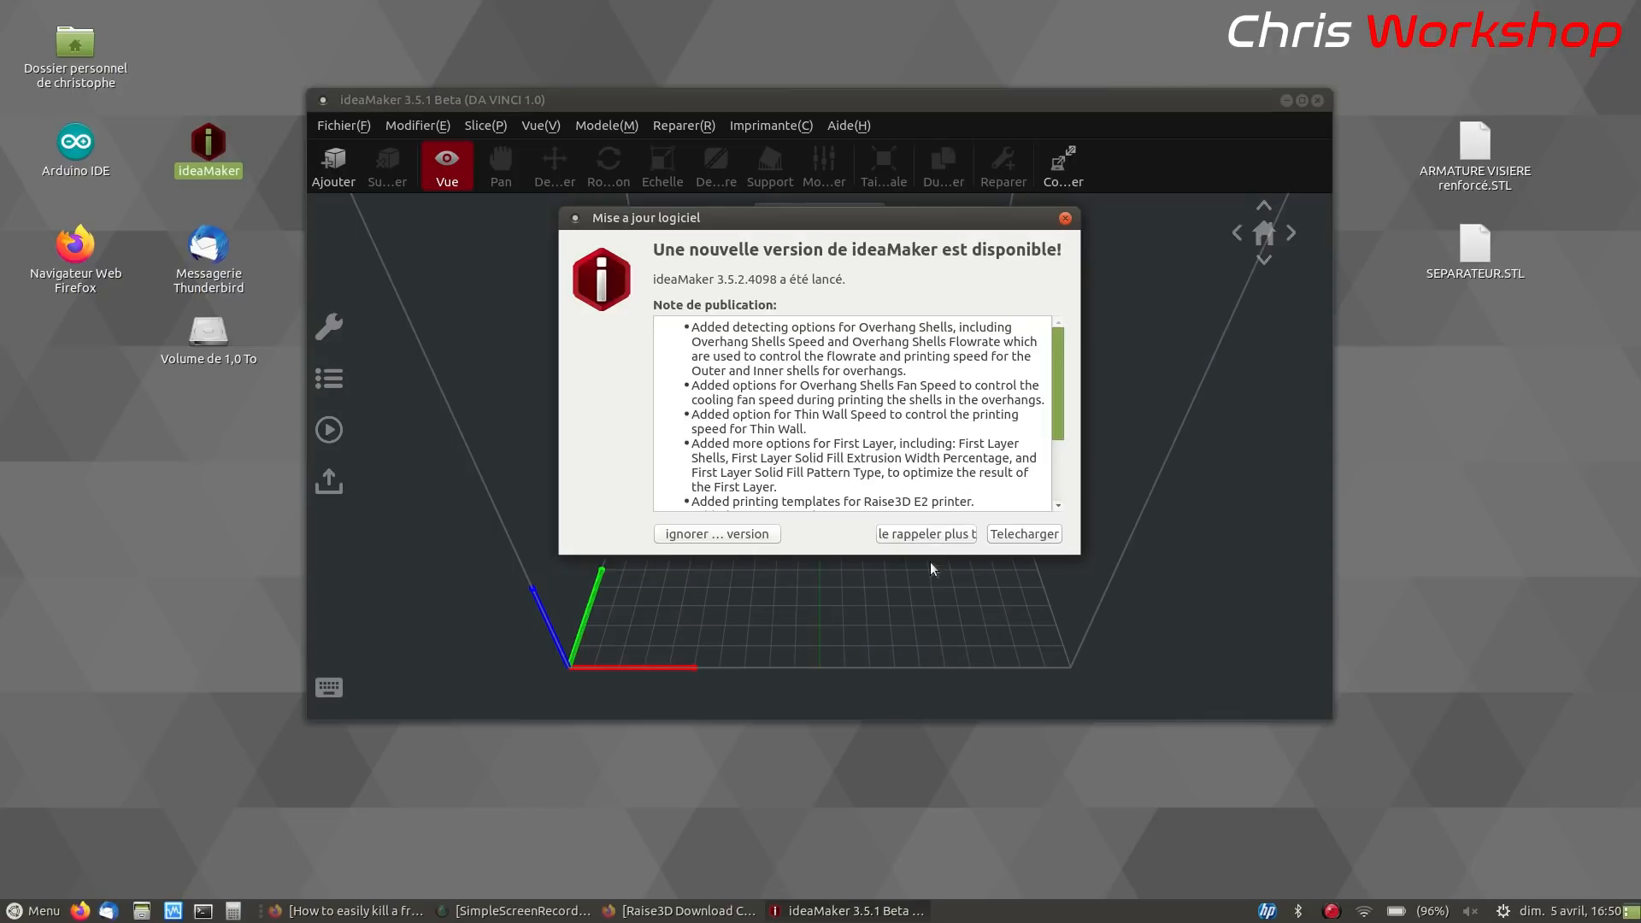
{"action": "left_click", "coordinate": [932, 535]}
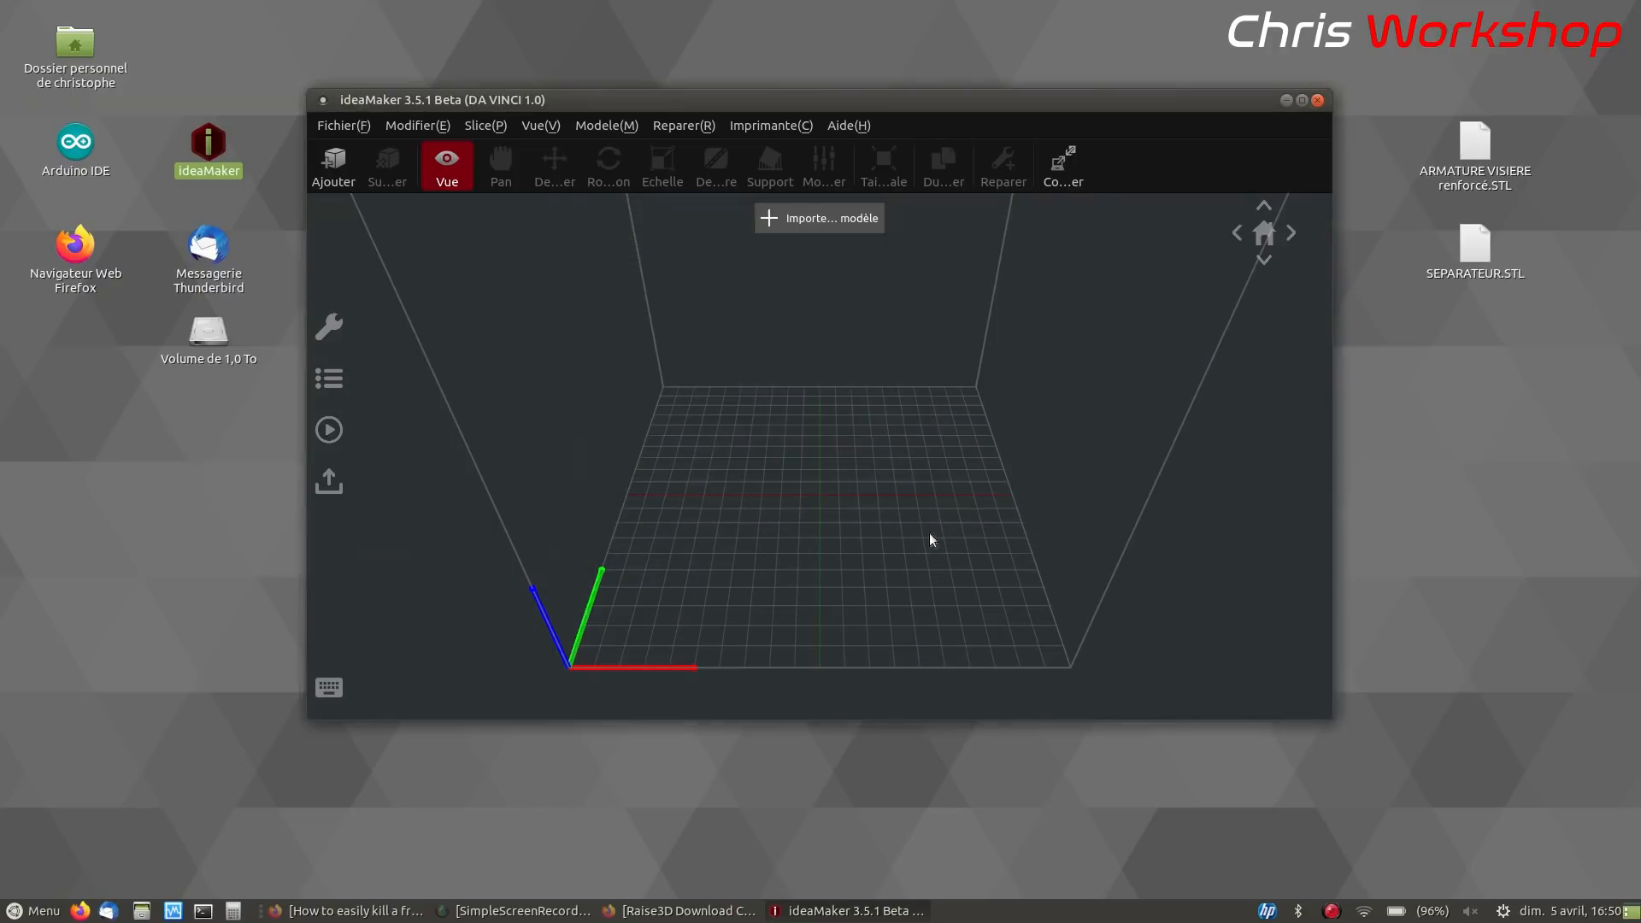
Import ARMATURE VISIERE renforcé.STL from the desktop onto the build plate and maximise the ideaMaker window
{"action": "left_click", "coordinate": [1487, 147]}
{"action": "left_click_drag", "start_coordinate": [1487, 147], "coordinate": [828, 536]}
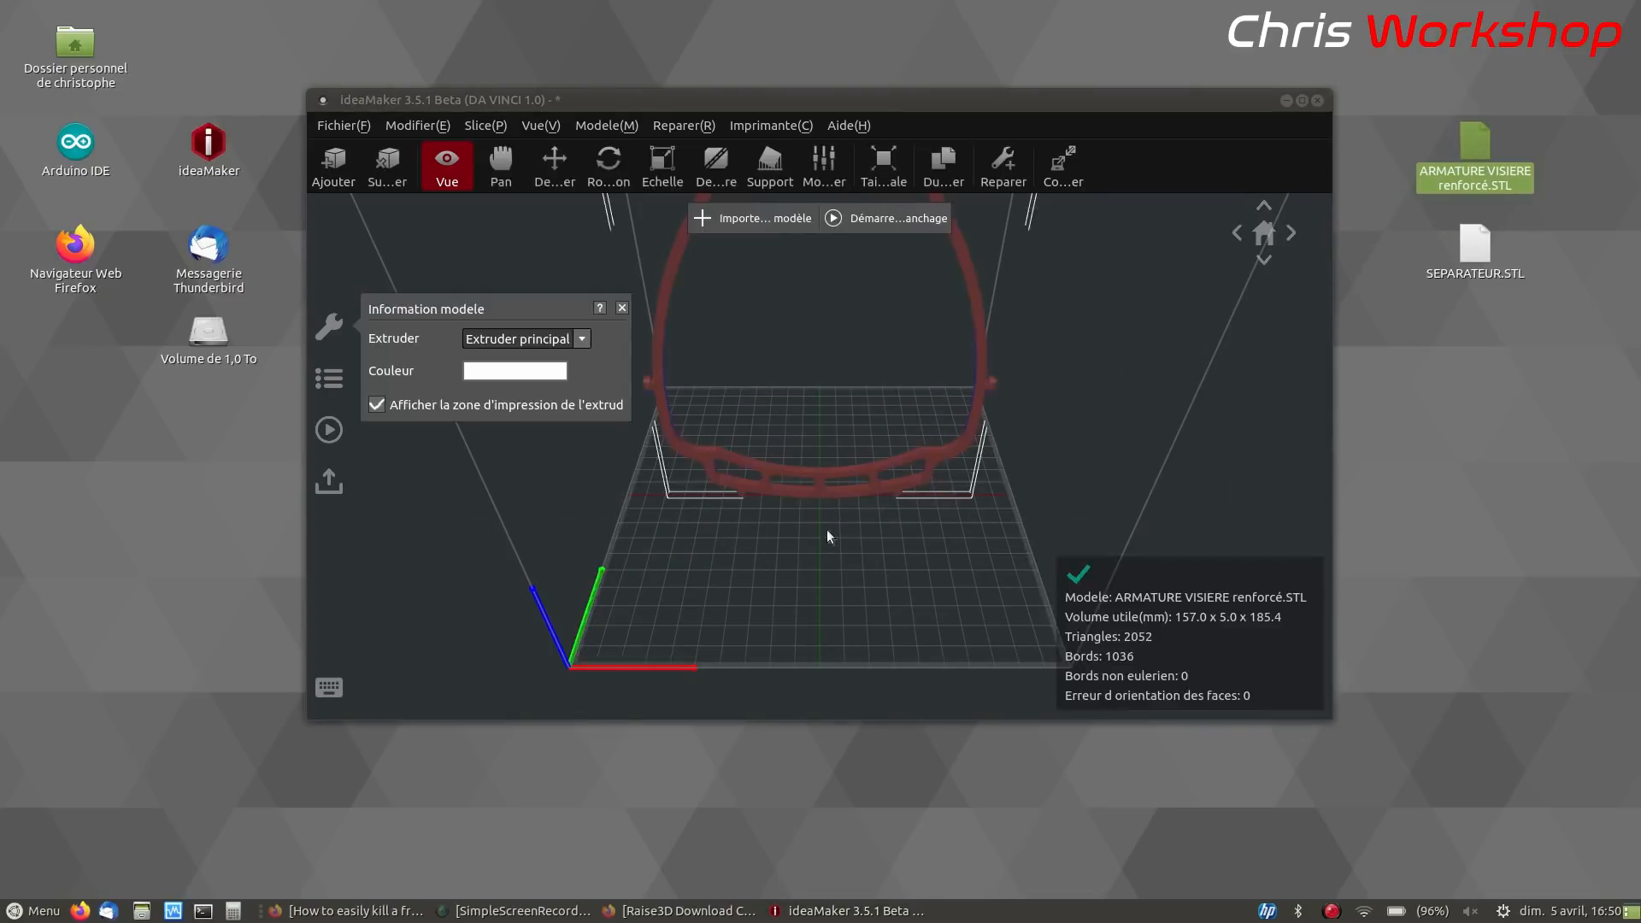
{"action": "left_click", "coordinate": [1300, 100]}
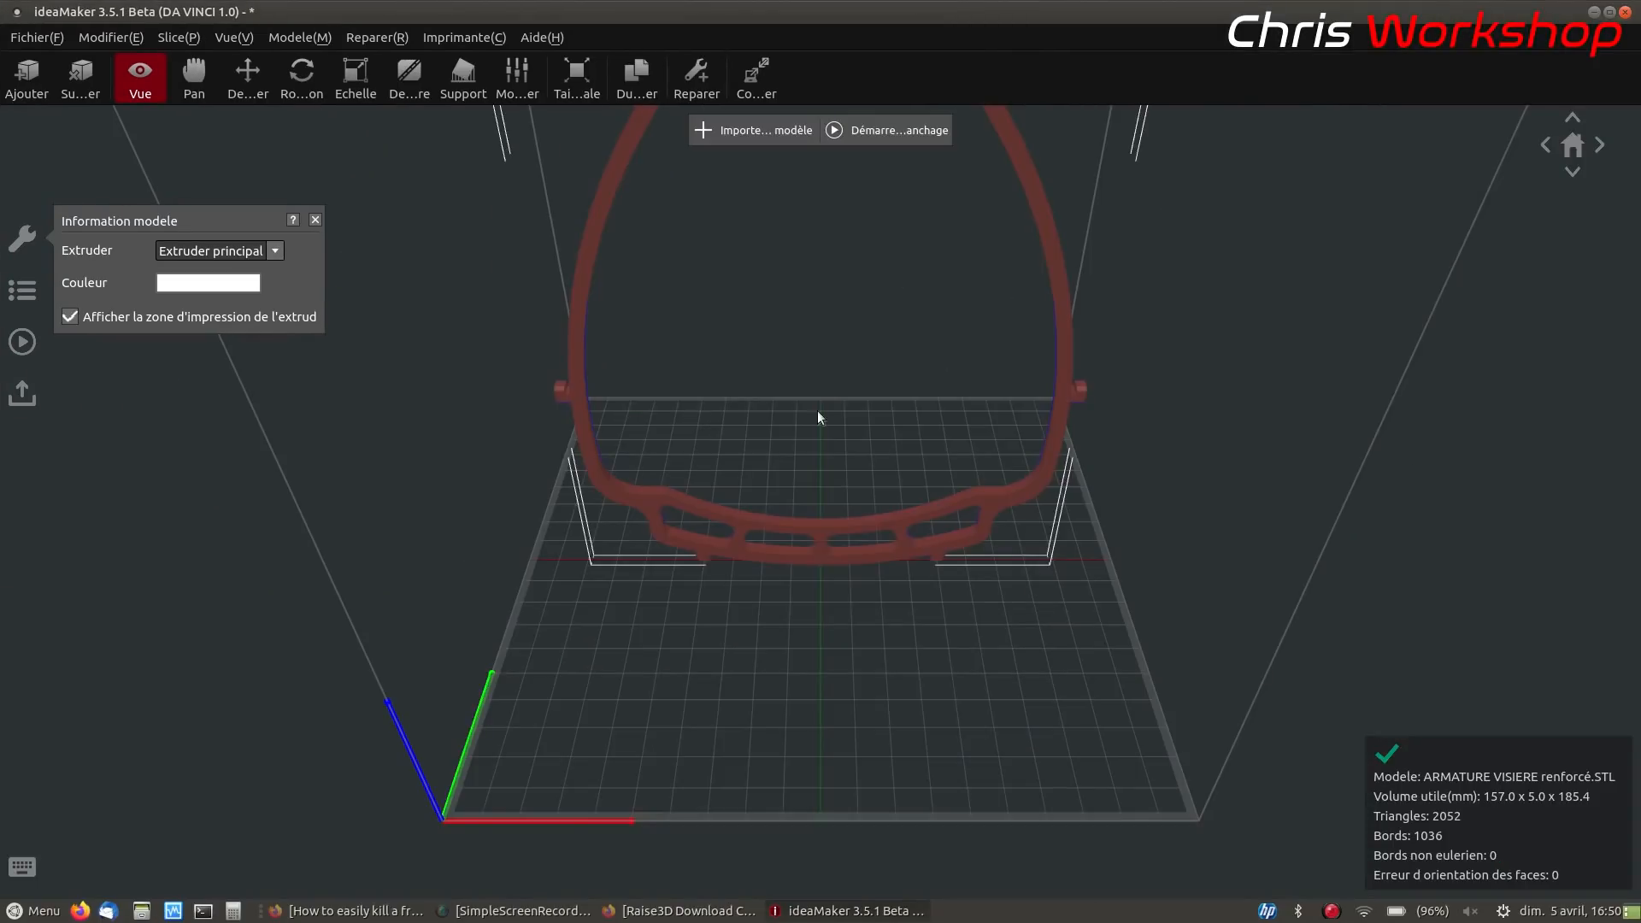
Rotate the visor frame -90 degrees about X to lay it flat on the plate, and inspect it from several angles
{"action": "left_click", "coordinate": [309, 73]}
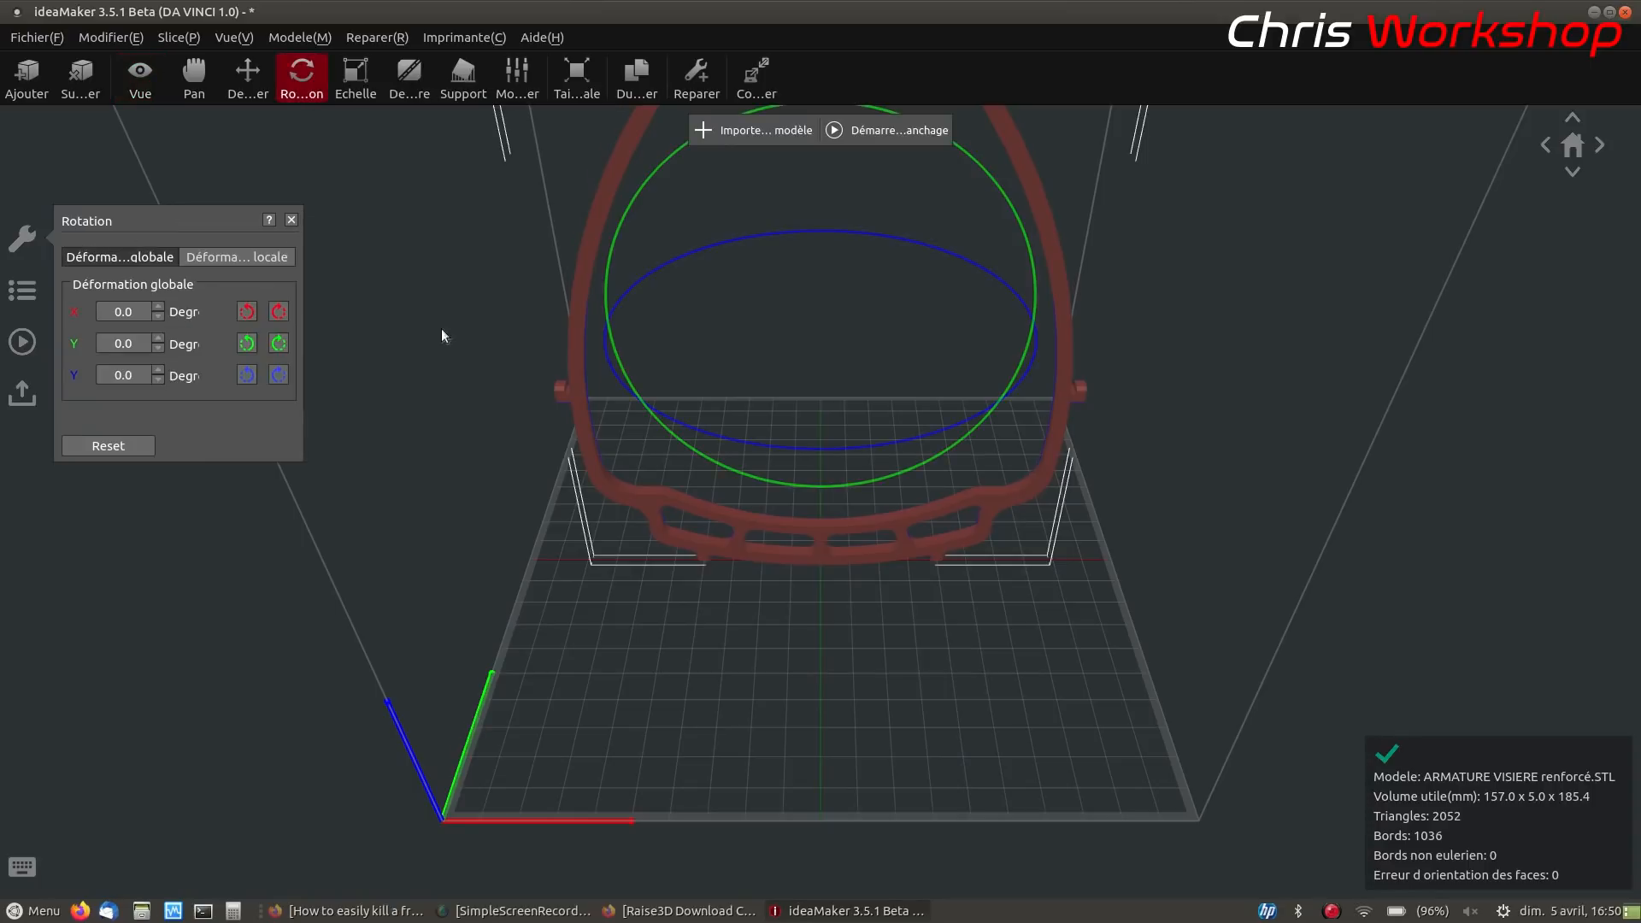
{"action": "left_click", "coordinate": [247, 312]}
{"action": "left_click_drag", "start_coordinate": [752, 578], "coordinate": [719, 680]}
{"action": "scroll", "coordinate": [767, 715], "scroll_direction": "up", "scroll_amount": 5}
{"action": "scroll", "coordinate": [709, 688], "scroll_direction": "up", "scroll_amount": 5}
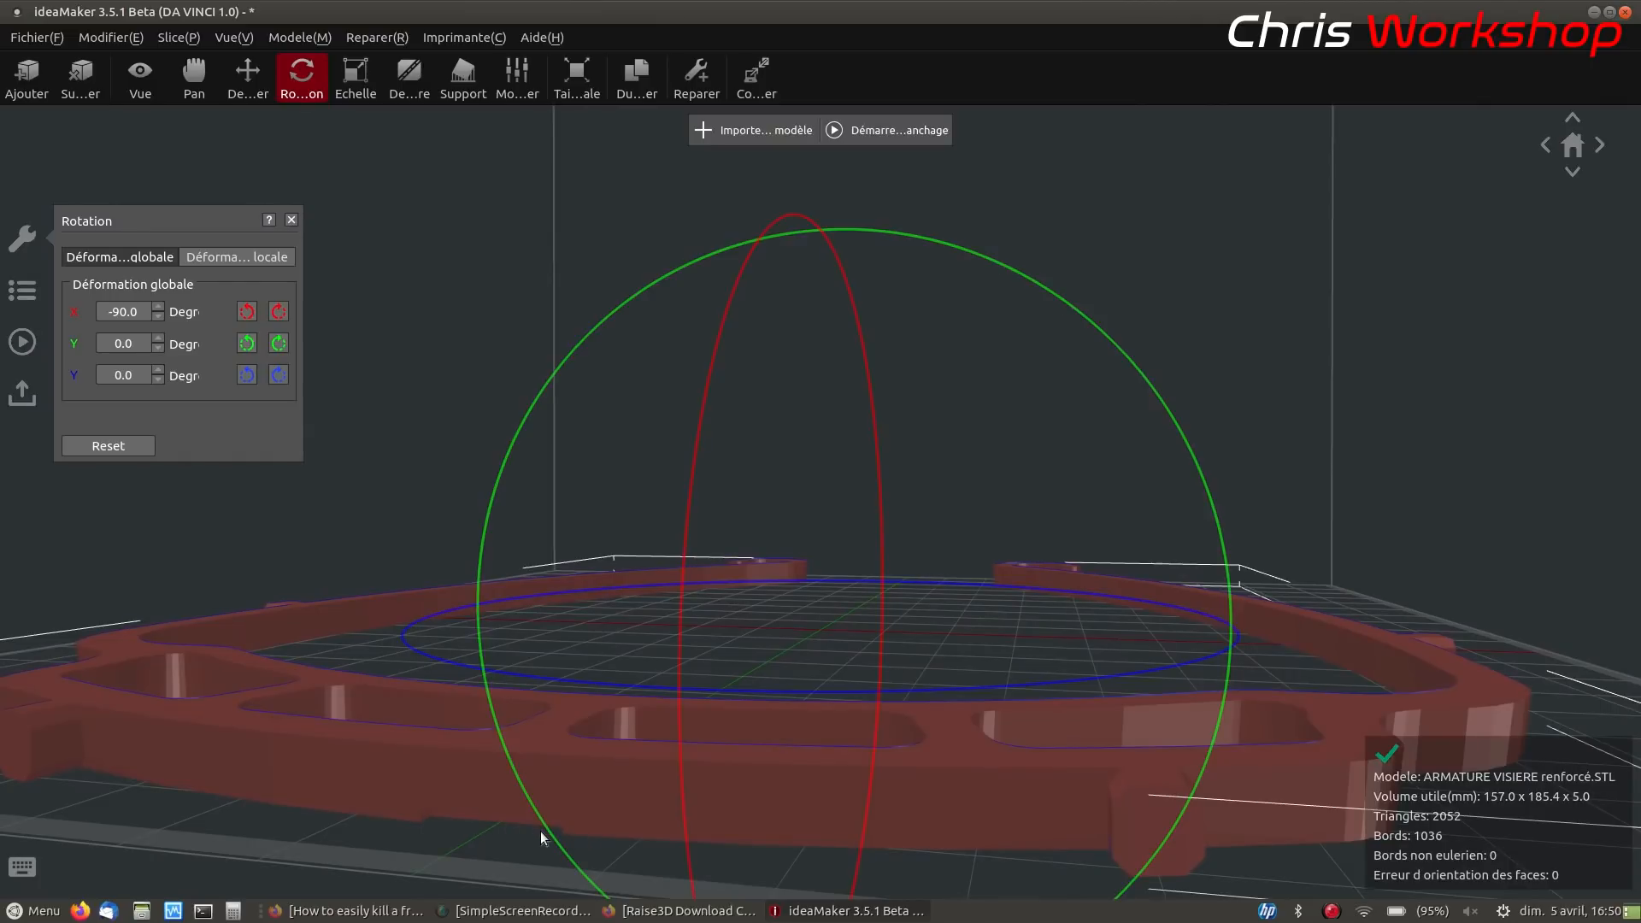
{"action": "scroll", "coordinate": [709, 570], "scroll_direction": "down", "scroll_amount": 10}
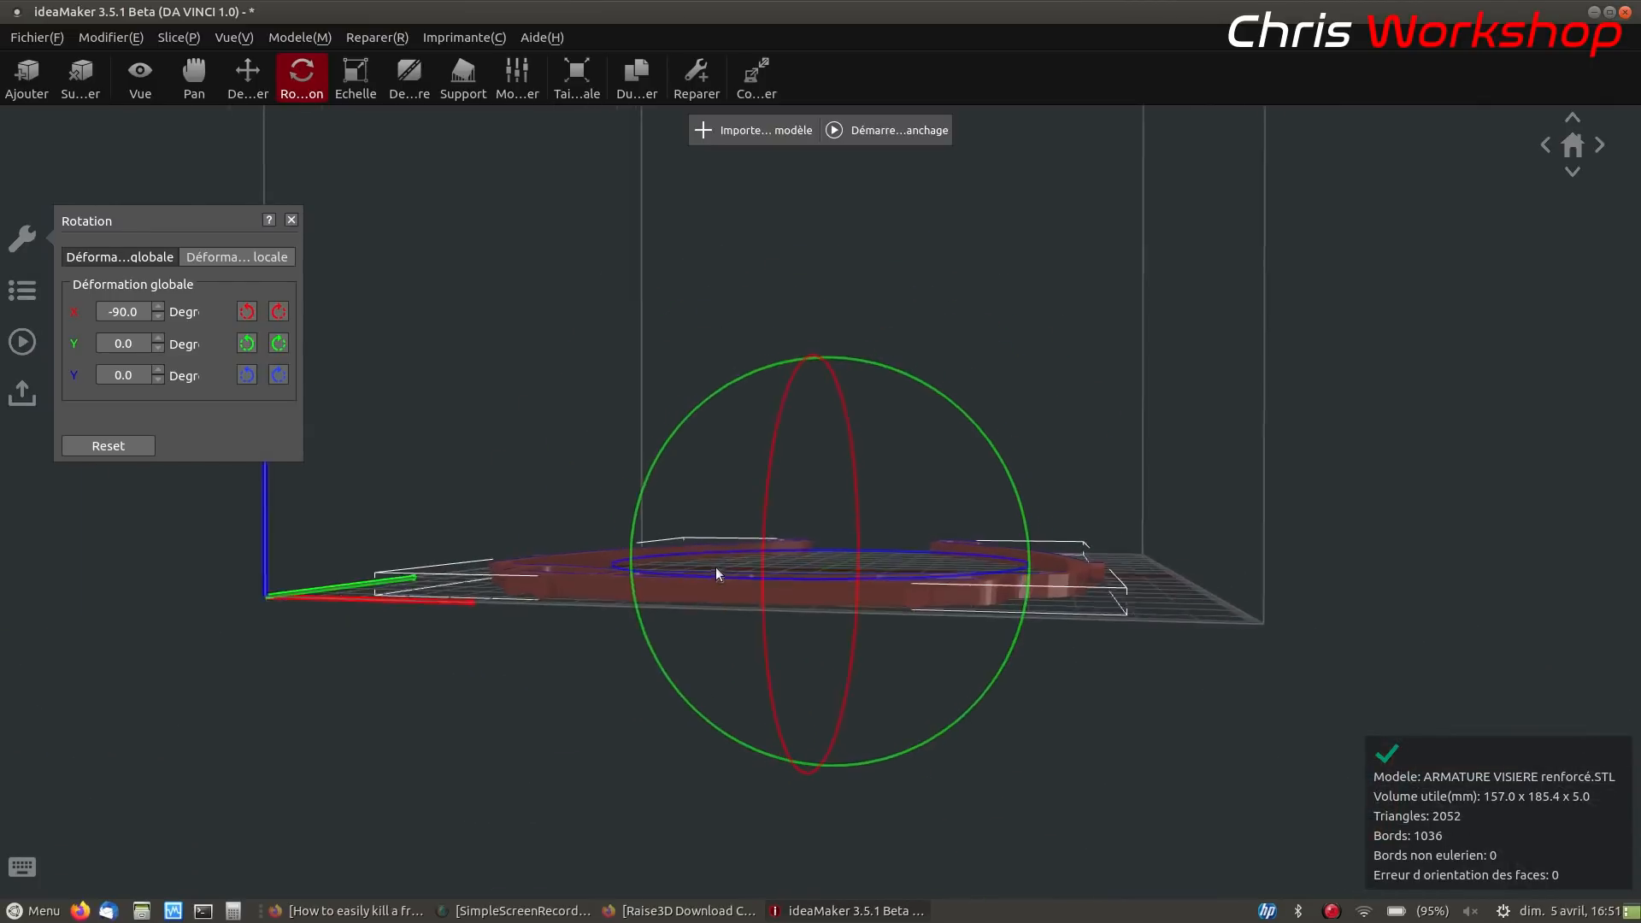
{"action": "left_click_drag", "start_coordinate": [990, 451], "coordinate": [1037, 538]}
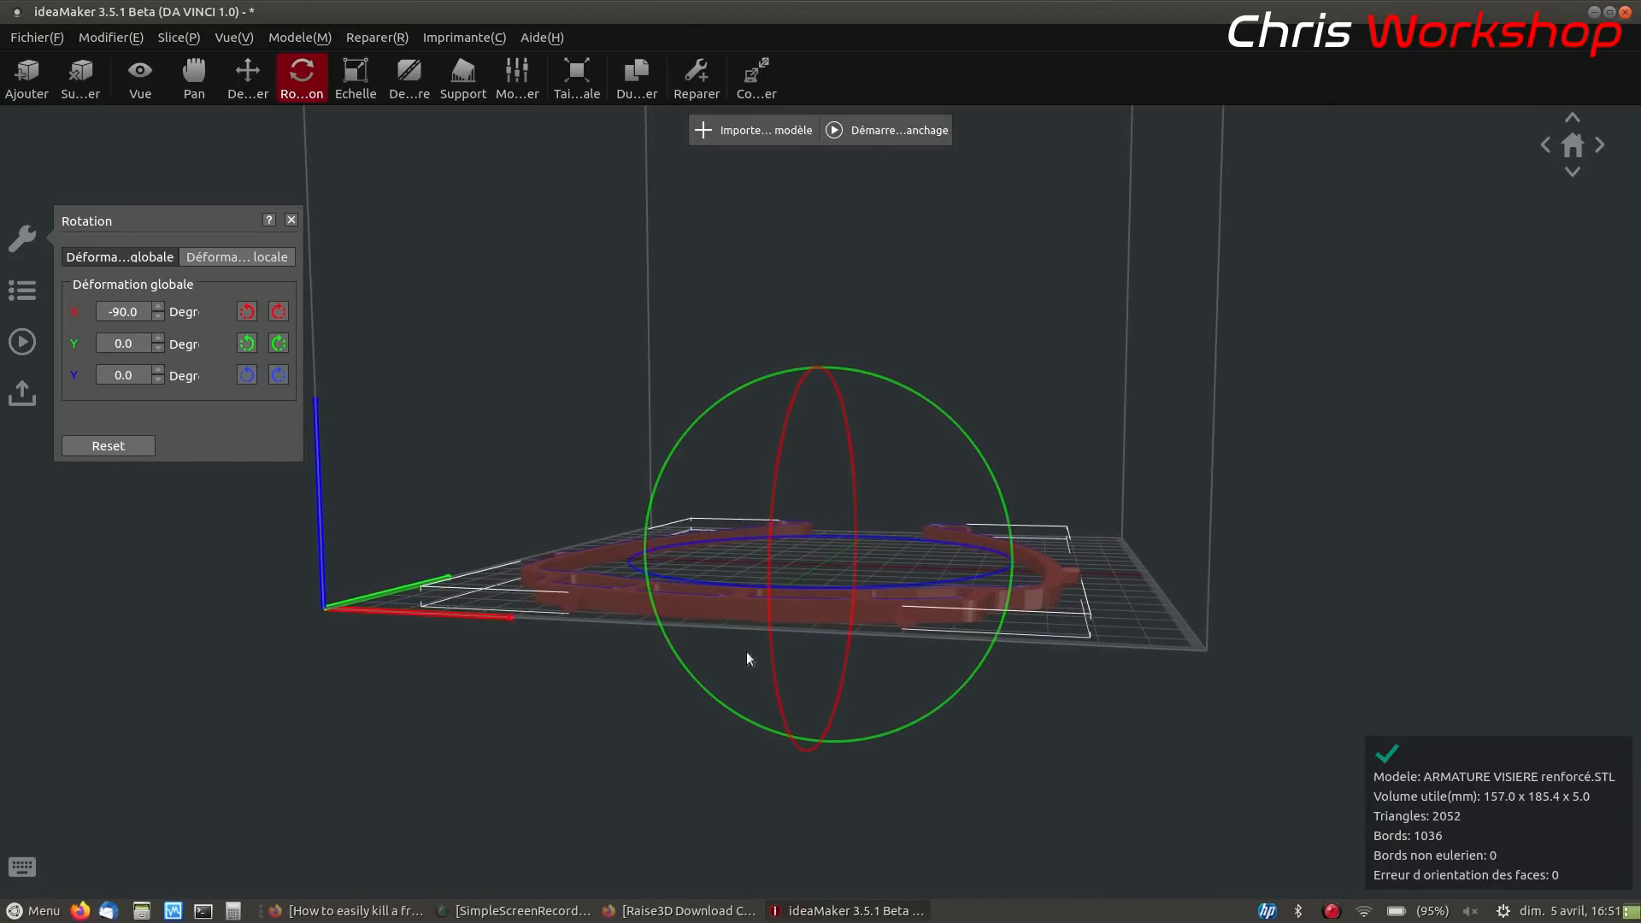
{"action": "left_click_drag", "start_coordinate": [858, 425], "coordinate": [882, 548]}
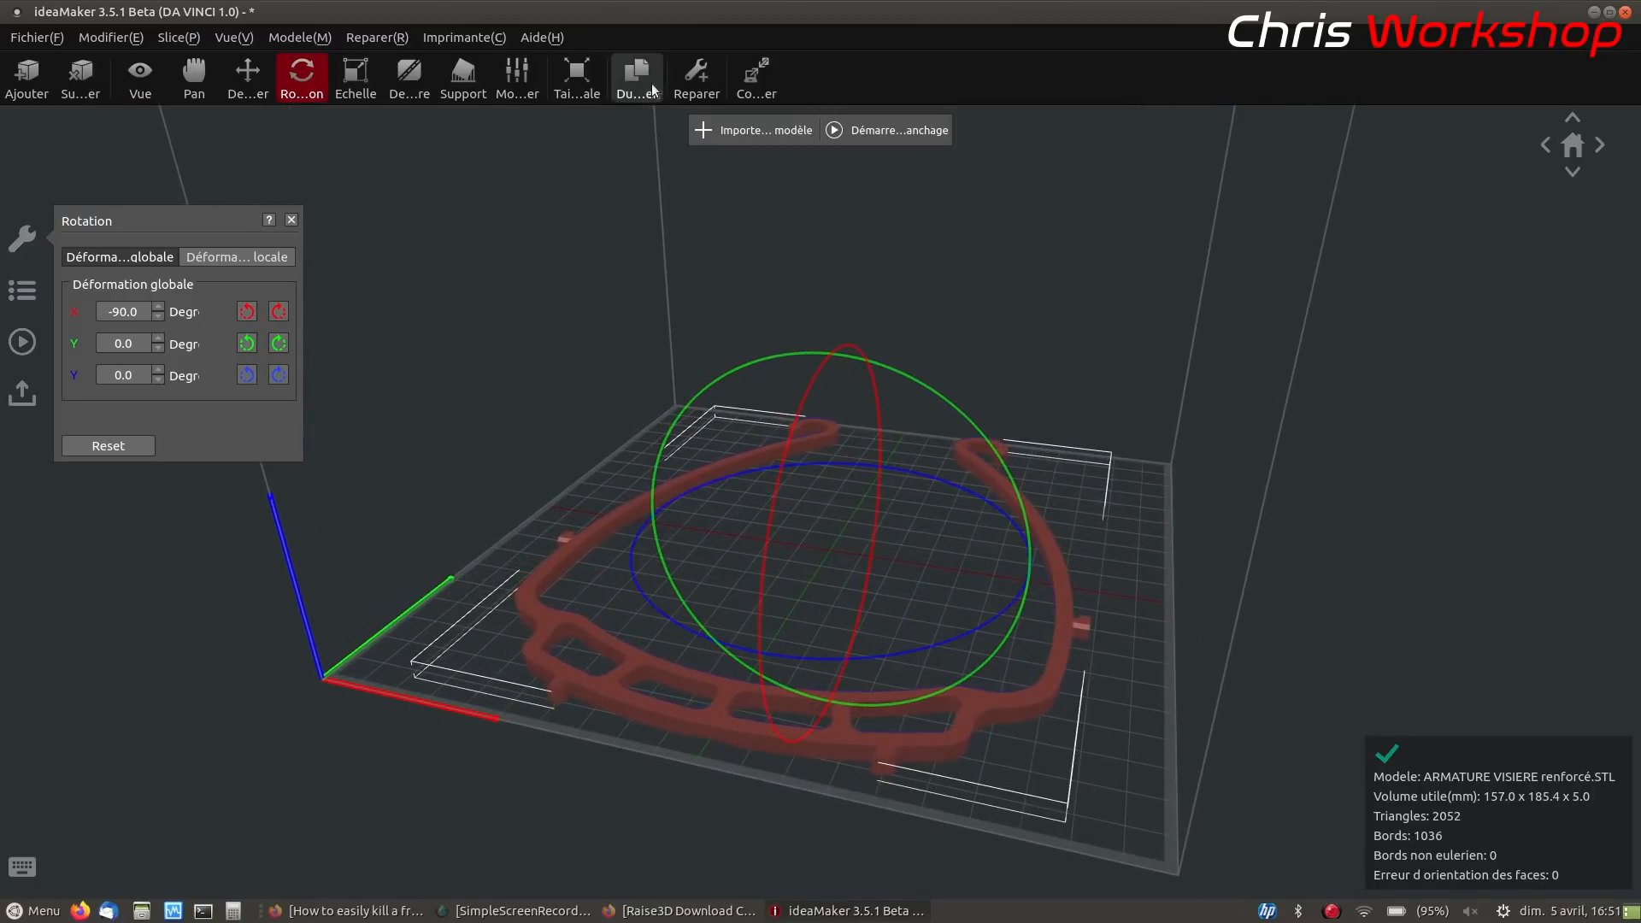
Duplicate the visor frame with 1 copy
{"action": "left_click", "coordinate": [248, 75]}
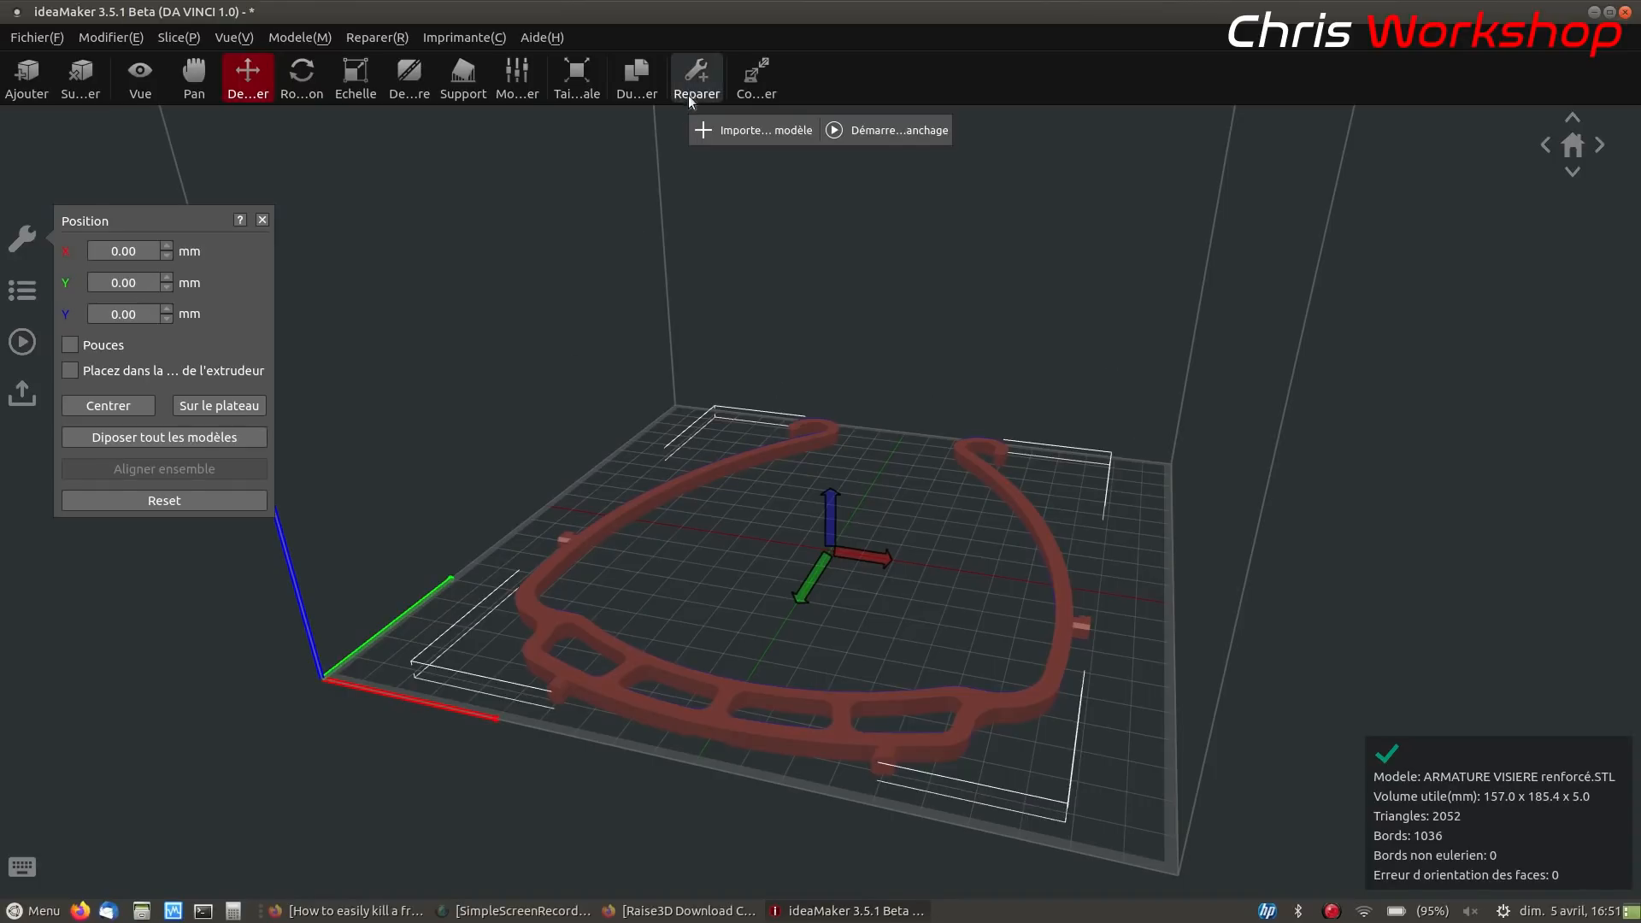
{"action": "left_click", "coordinate": [636, 76]}
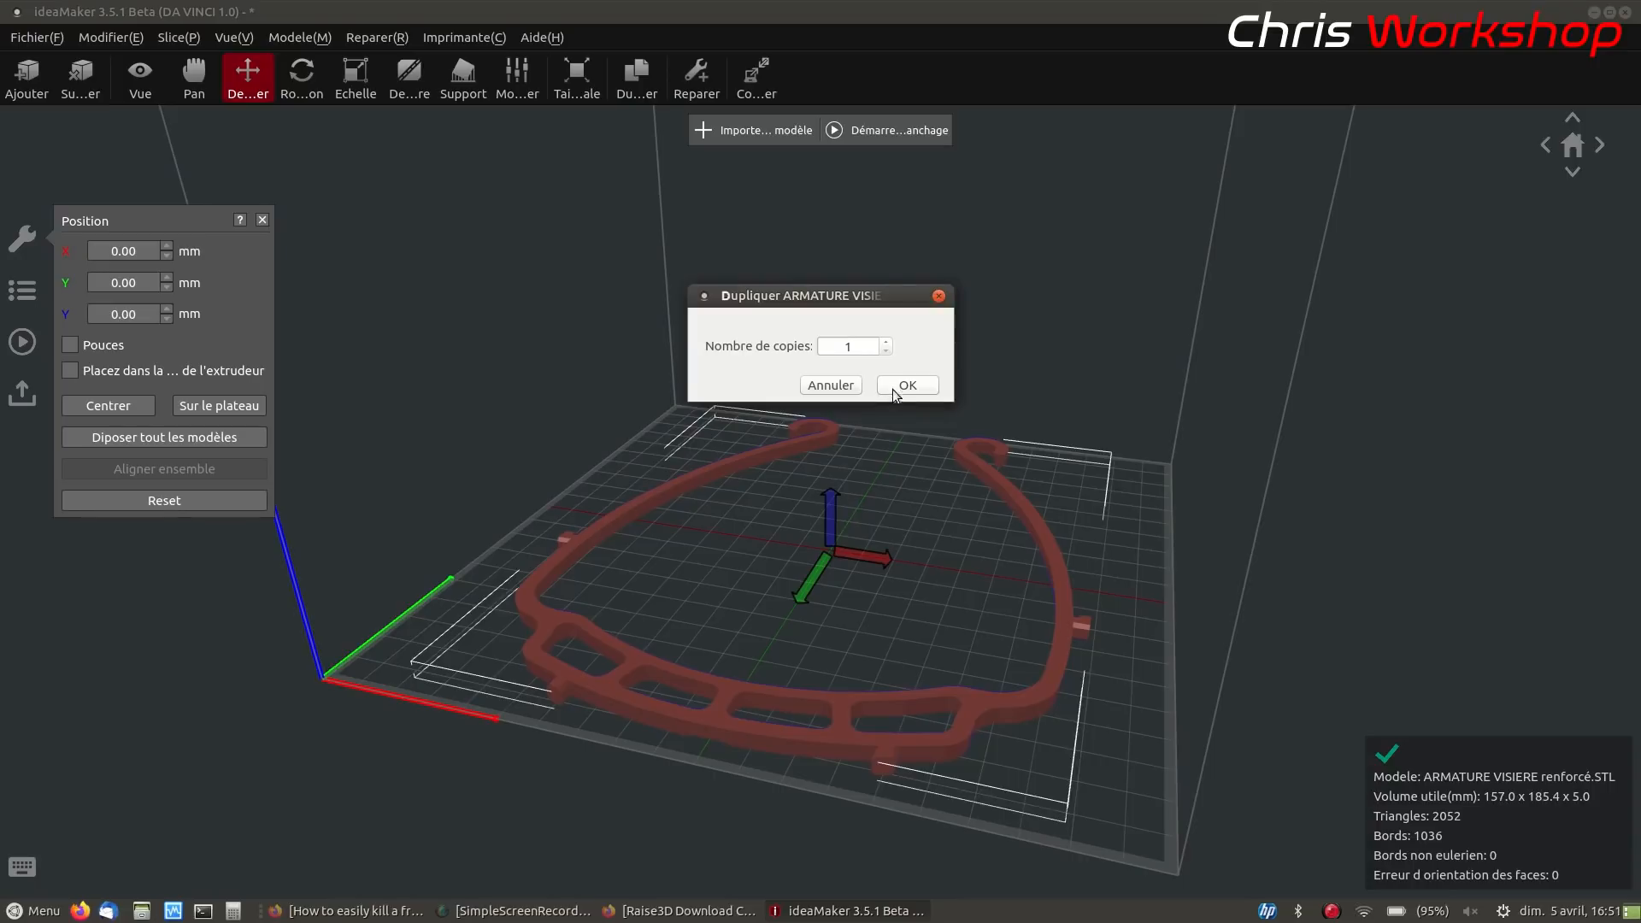
{"action": "left_click", "coordinate": [906, 385]}
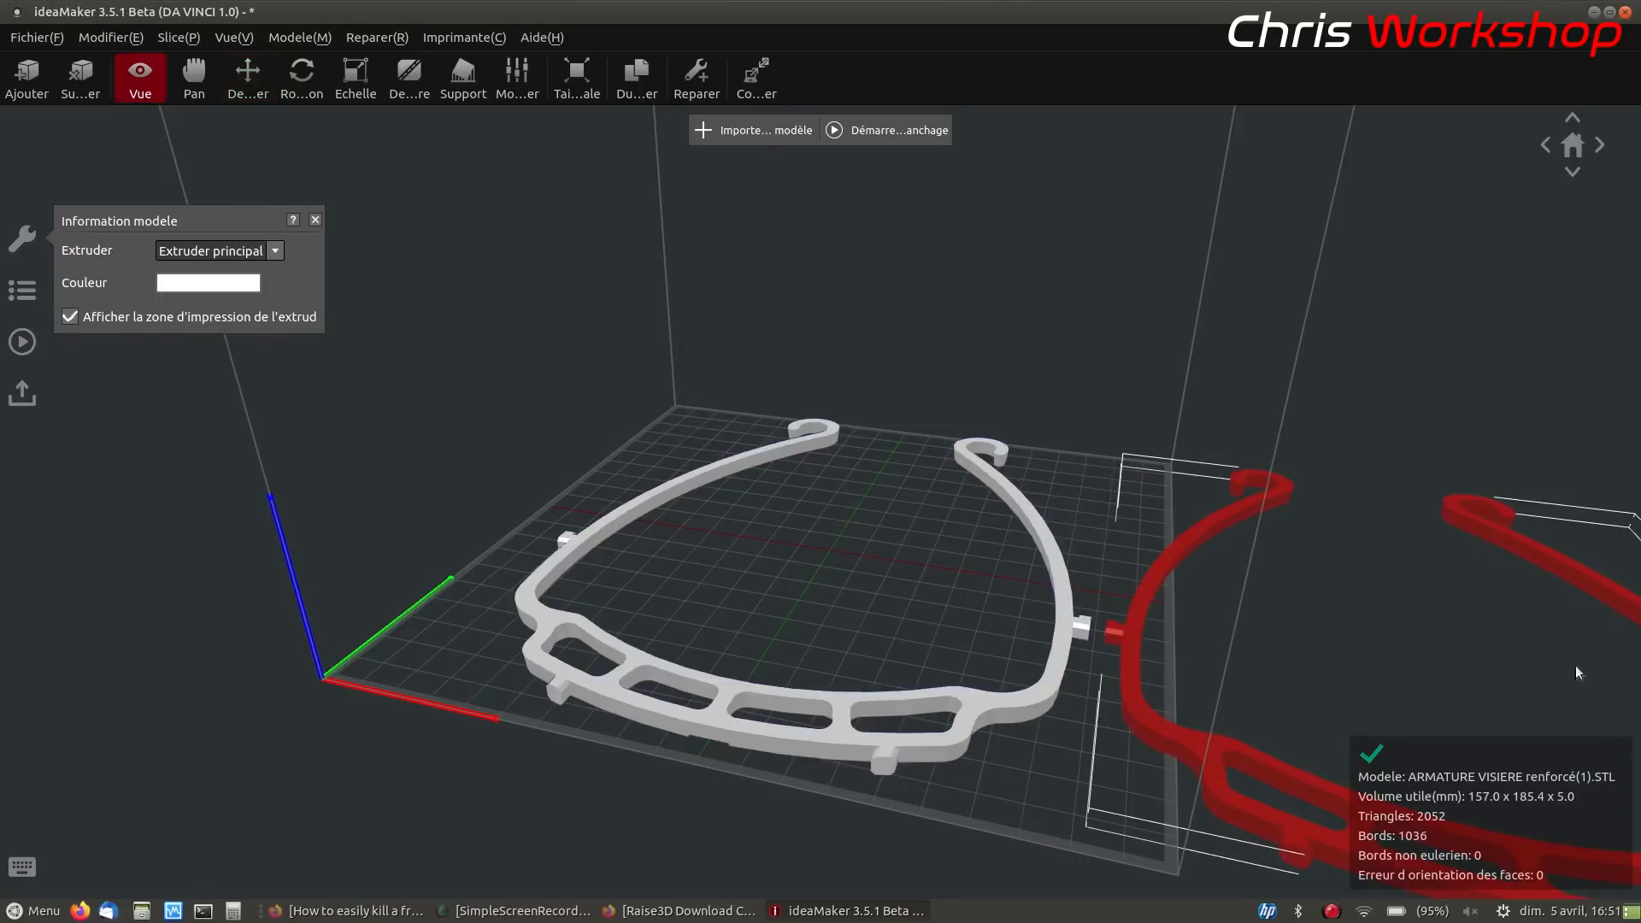
Stack the copy above the original frame by setting its vertical position to 5.4 mm and its X position to 0 mm
{"action": "left_click", "coordinate": [248, 76]}
{"action": "left_click_drag", "start_coordinate": [150, 313], "coordinate": [103, 314]}
{"action": "type", "text": "5.4"}
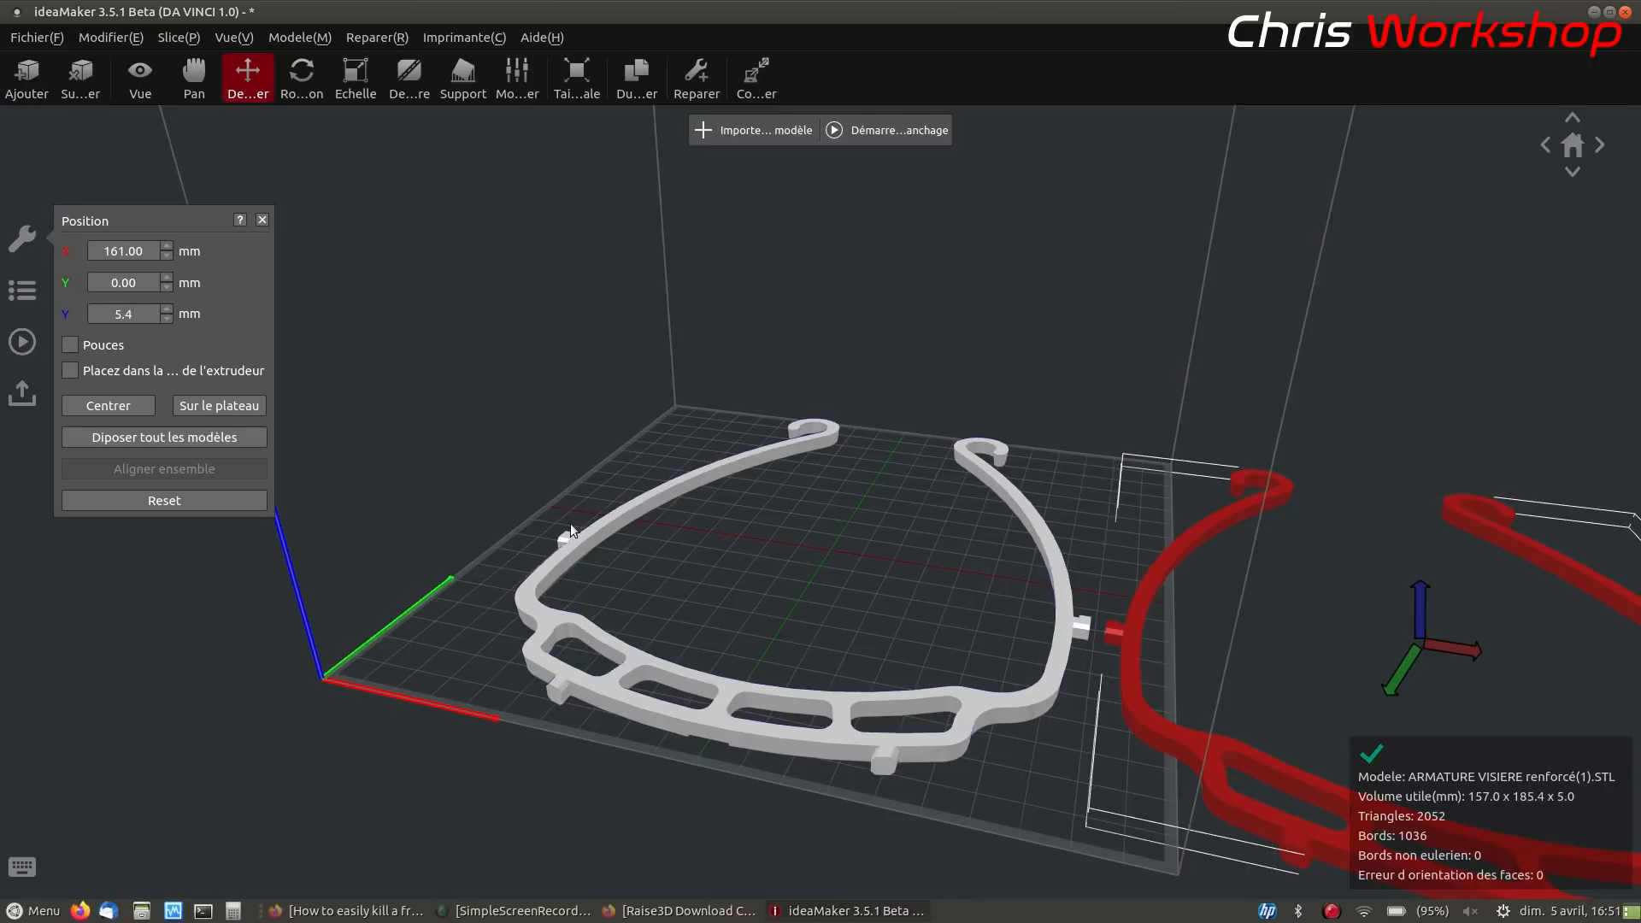
{"action": "key", "text": "Return"}
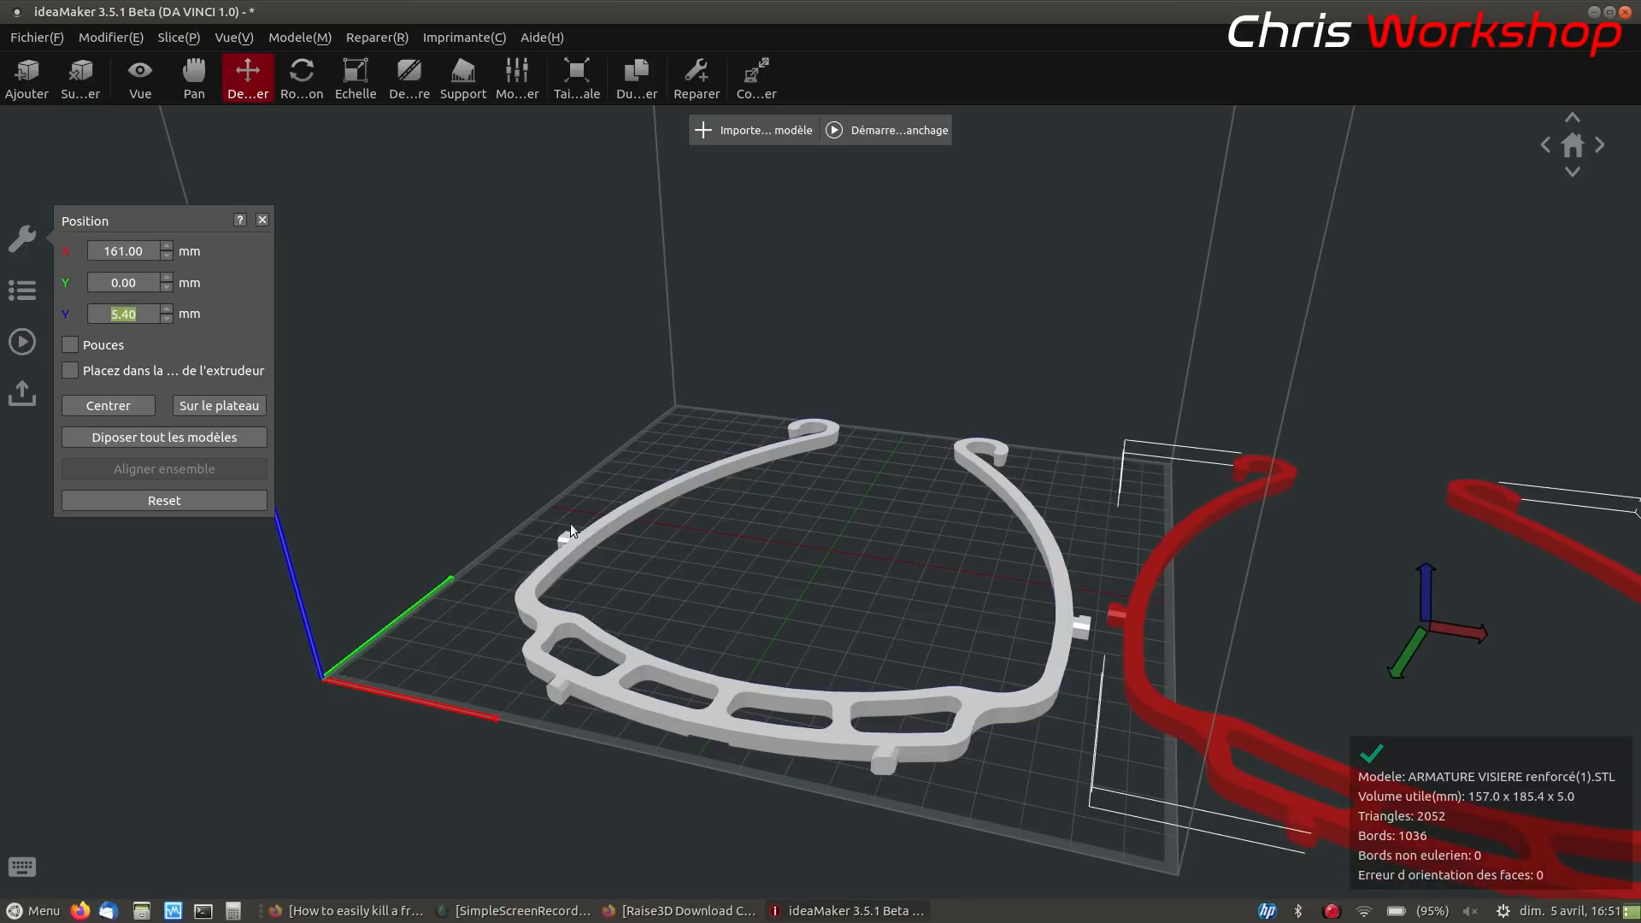
{"action": "left_click_drag", "start_coordinate": [158, 253], "coordinate": [79, 253]}
{"action": "type", "text": "0"}
{"action": "key", "text": "Return"}
{"action": "left_click", "coordinate": [906, 574]}
{"action": "left_click_drag", "start_coordinate": [906, 574], "coordinate": [843, 555]}
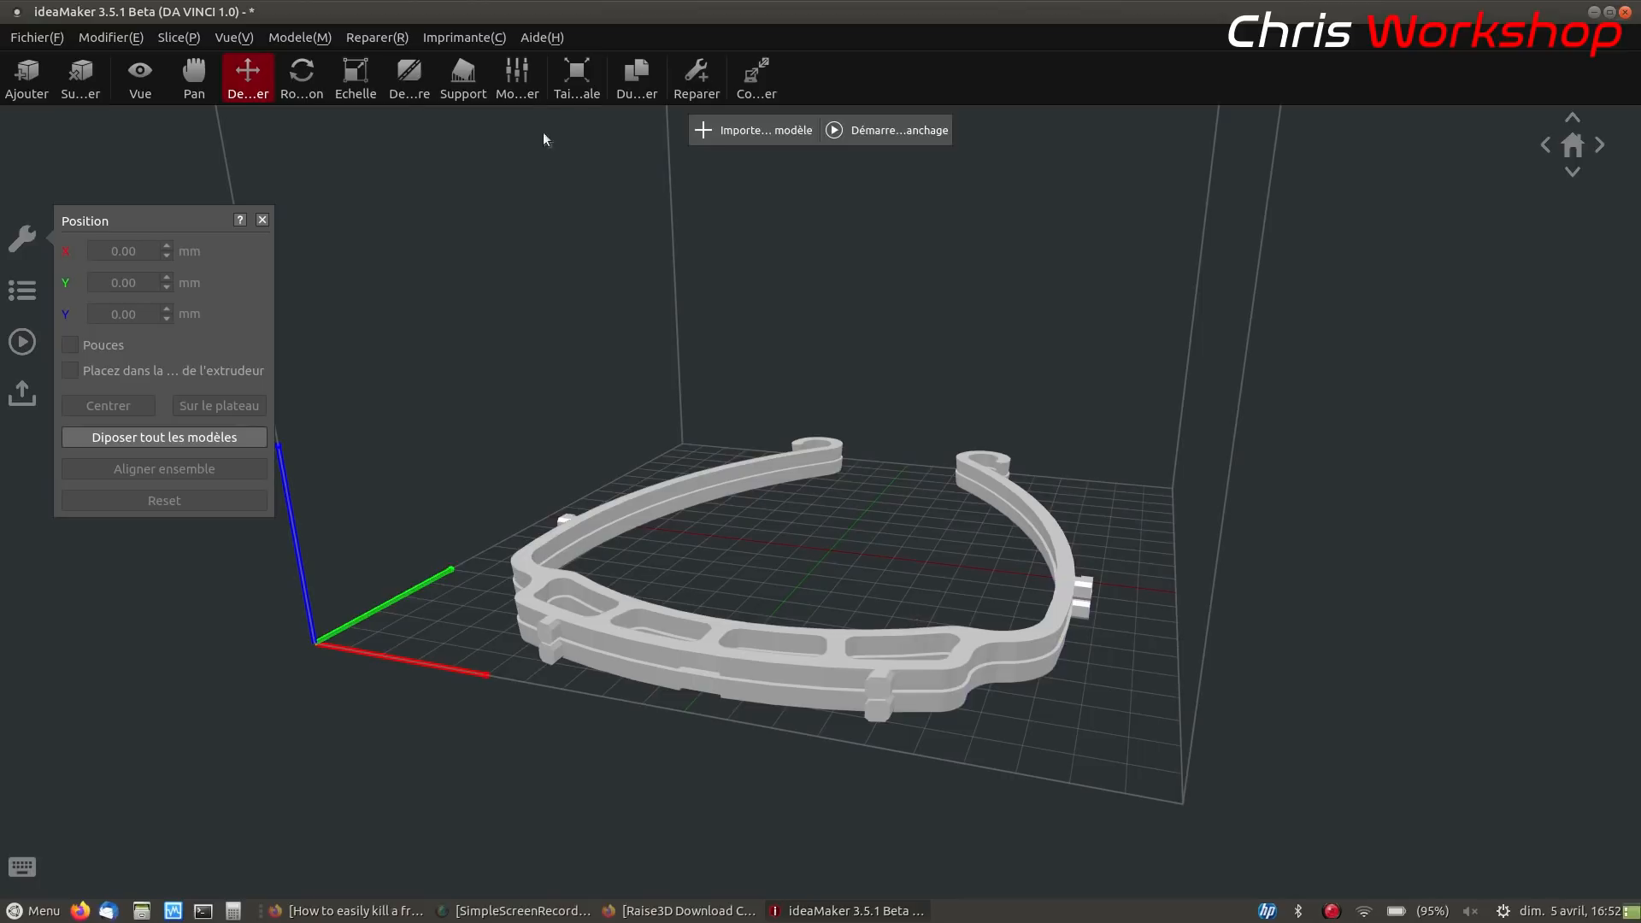
Change the current printer type to RAISE3D N2 Plus - V2 Hot End
{"action": "left_click", "coordinate": [480, 40]}
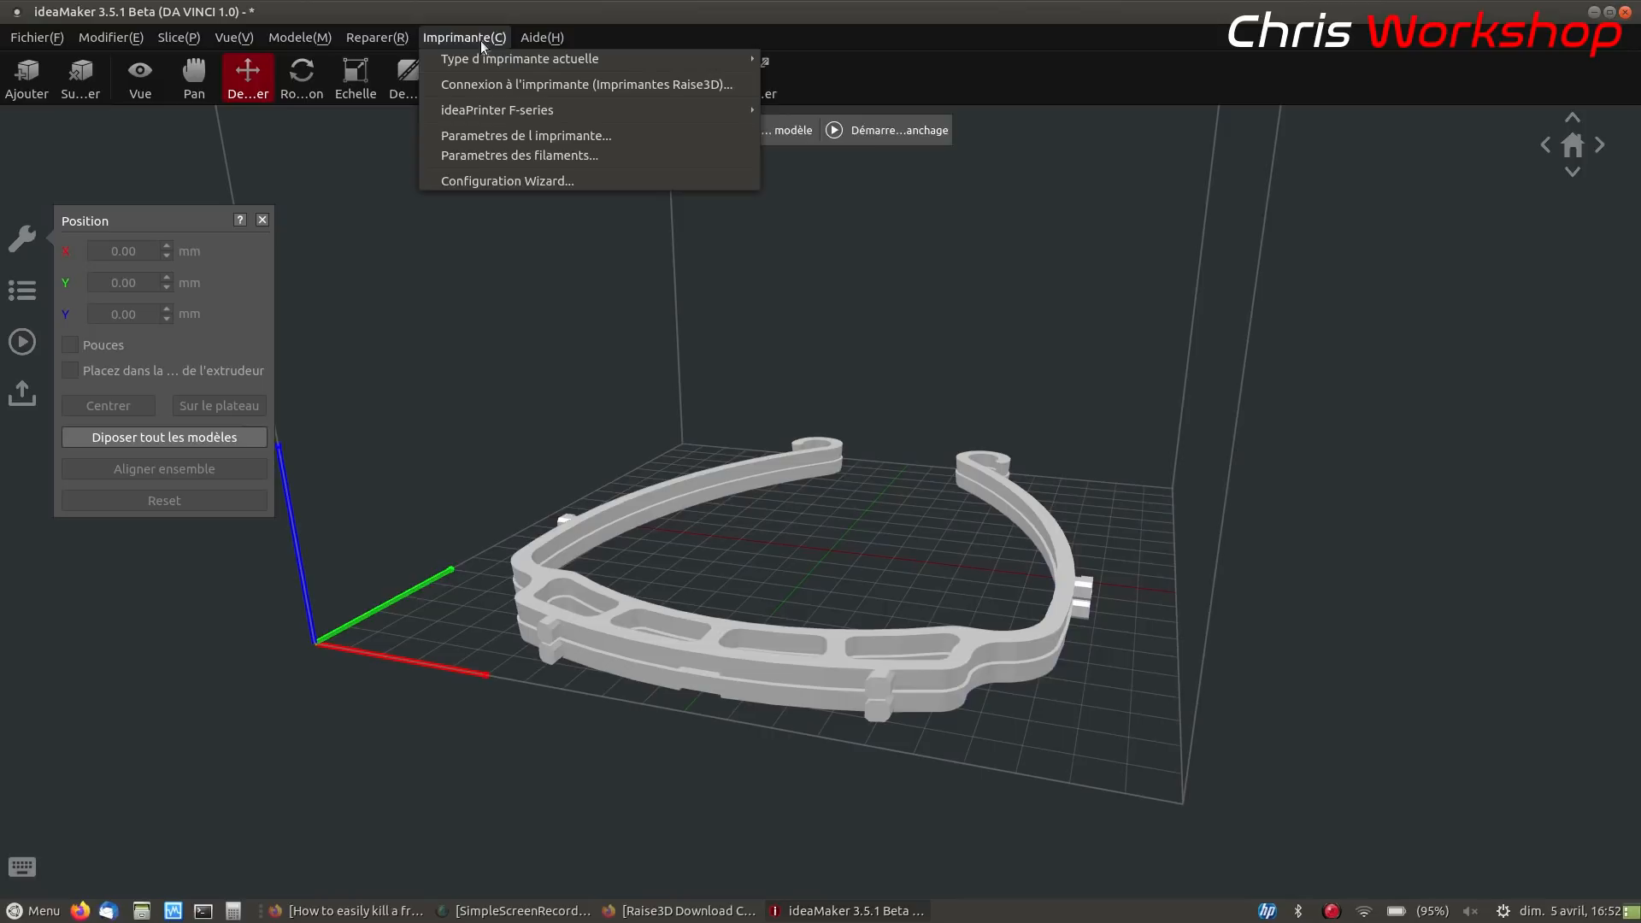
{"action": "mouse_move", "coordinate": [484, 58]}
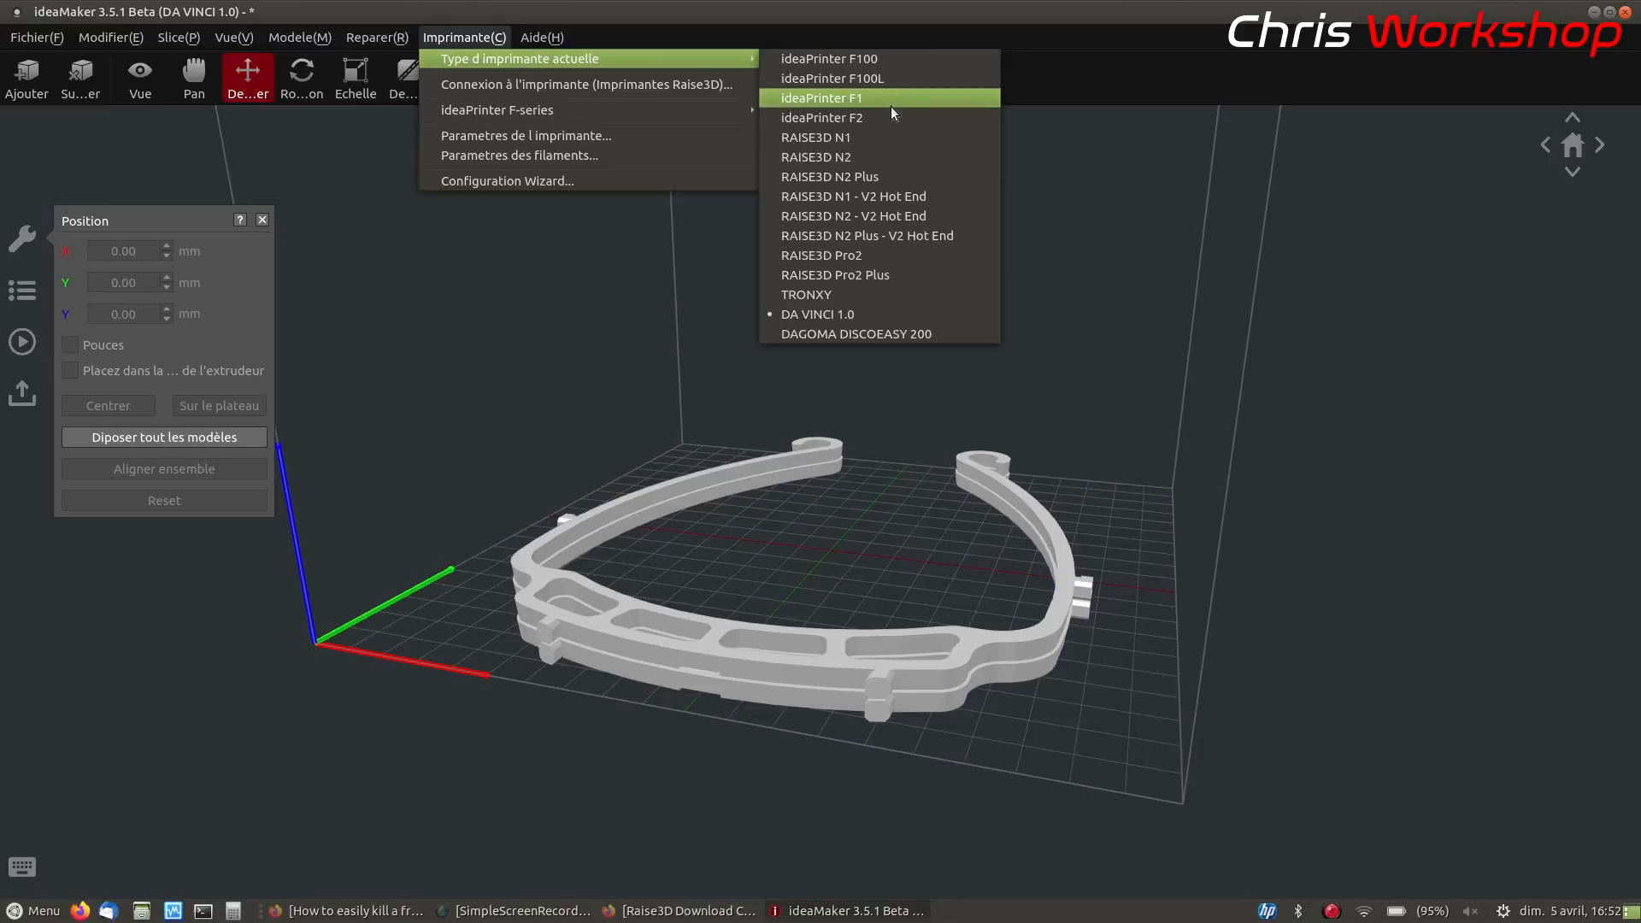
{"action": "left_click", "coordinate": [869, 235]}
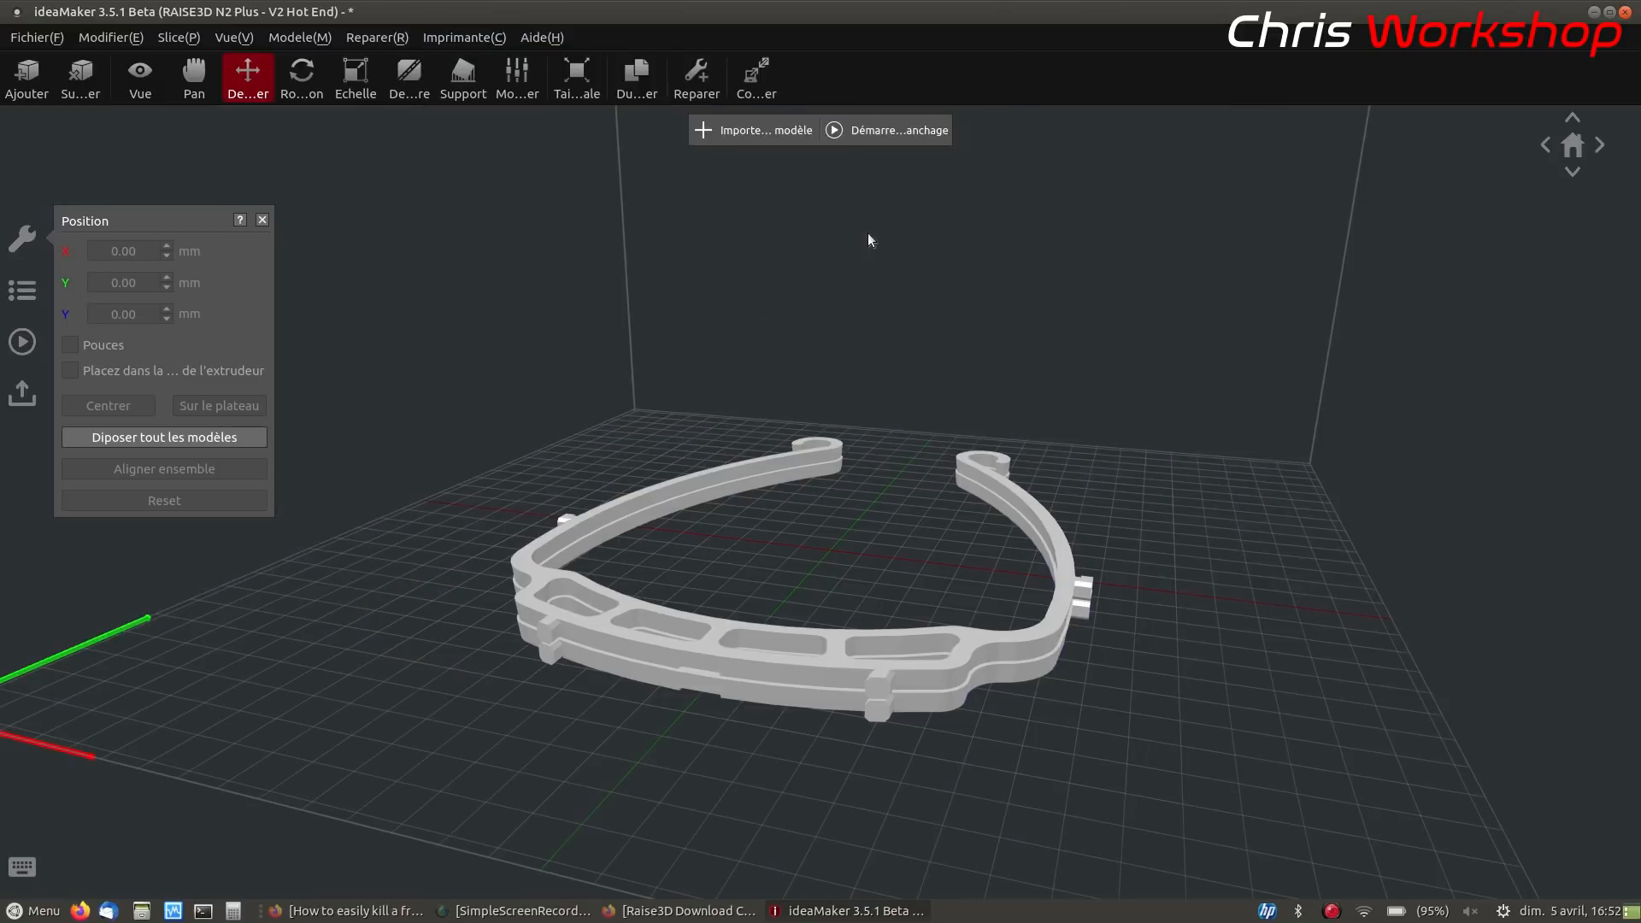
Start adding a new printer from the printer settings, without duplicating the selected model
{"action": "left_click", "coordinate": [542, 37]}
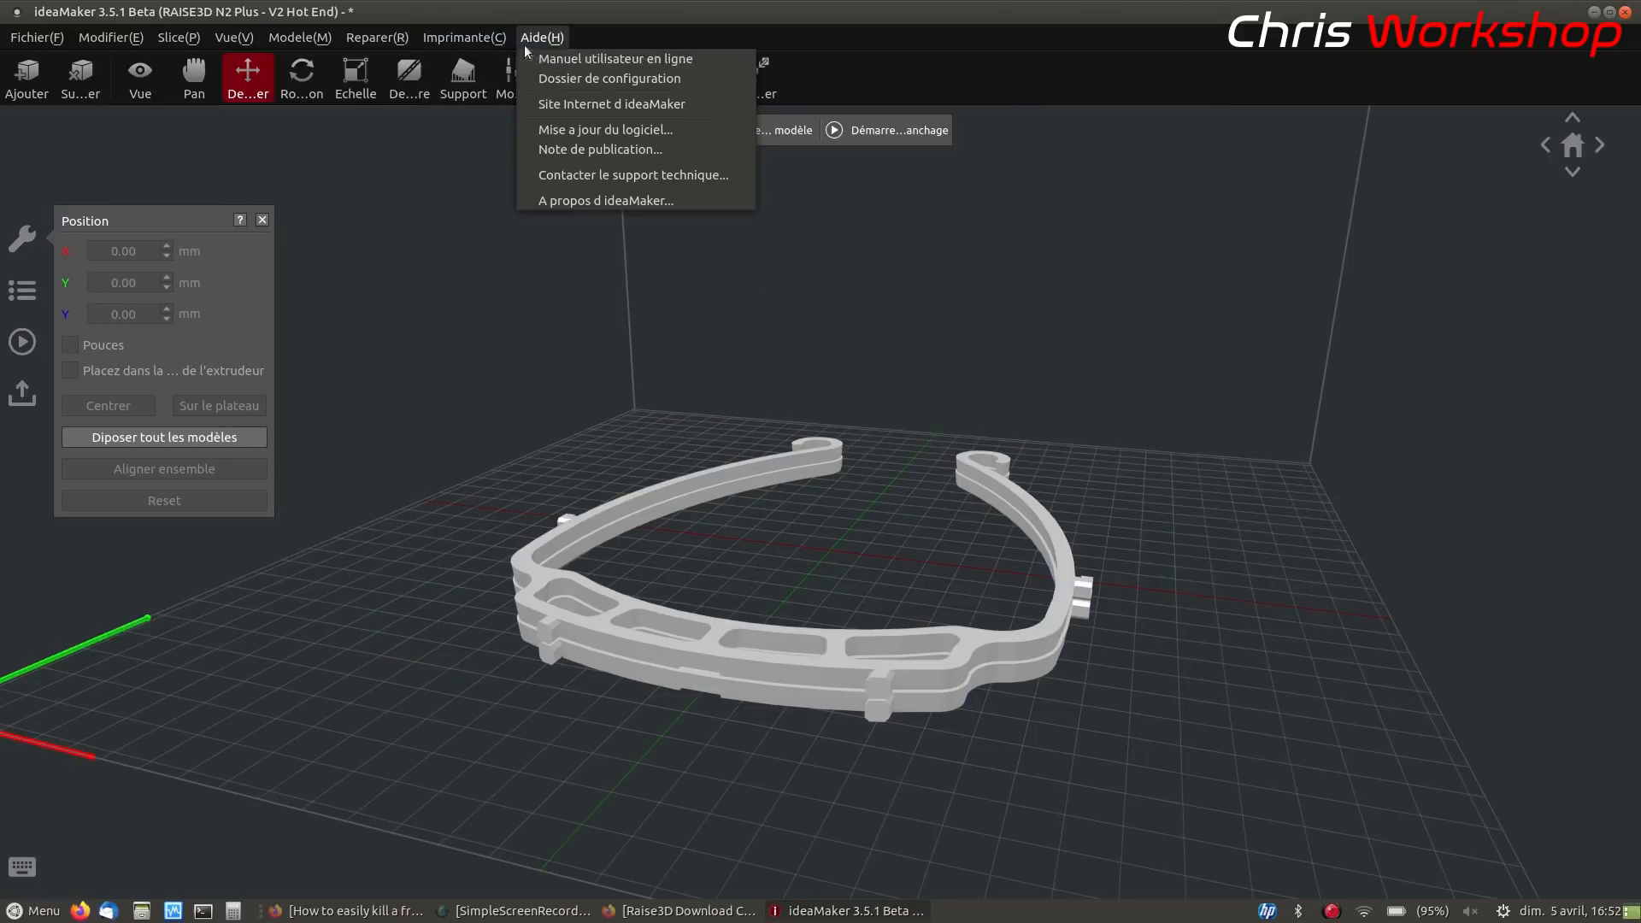
{"action": "mouse_move", "coordinate": [501, 62]}
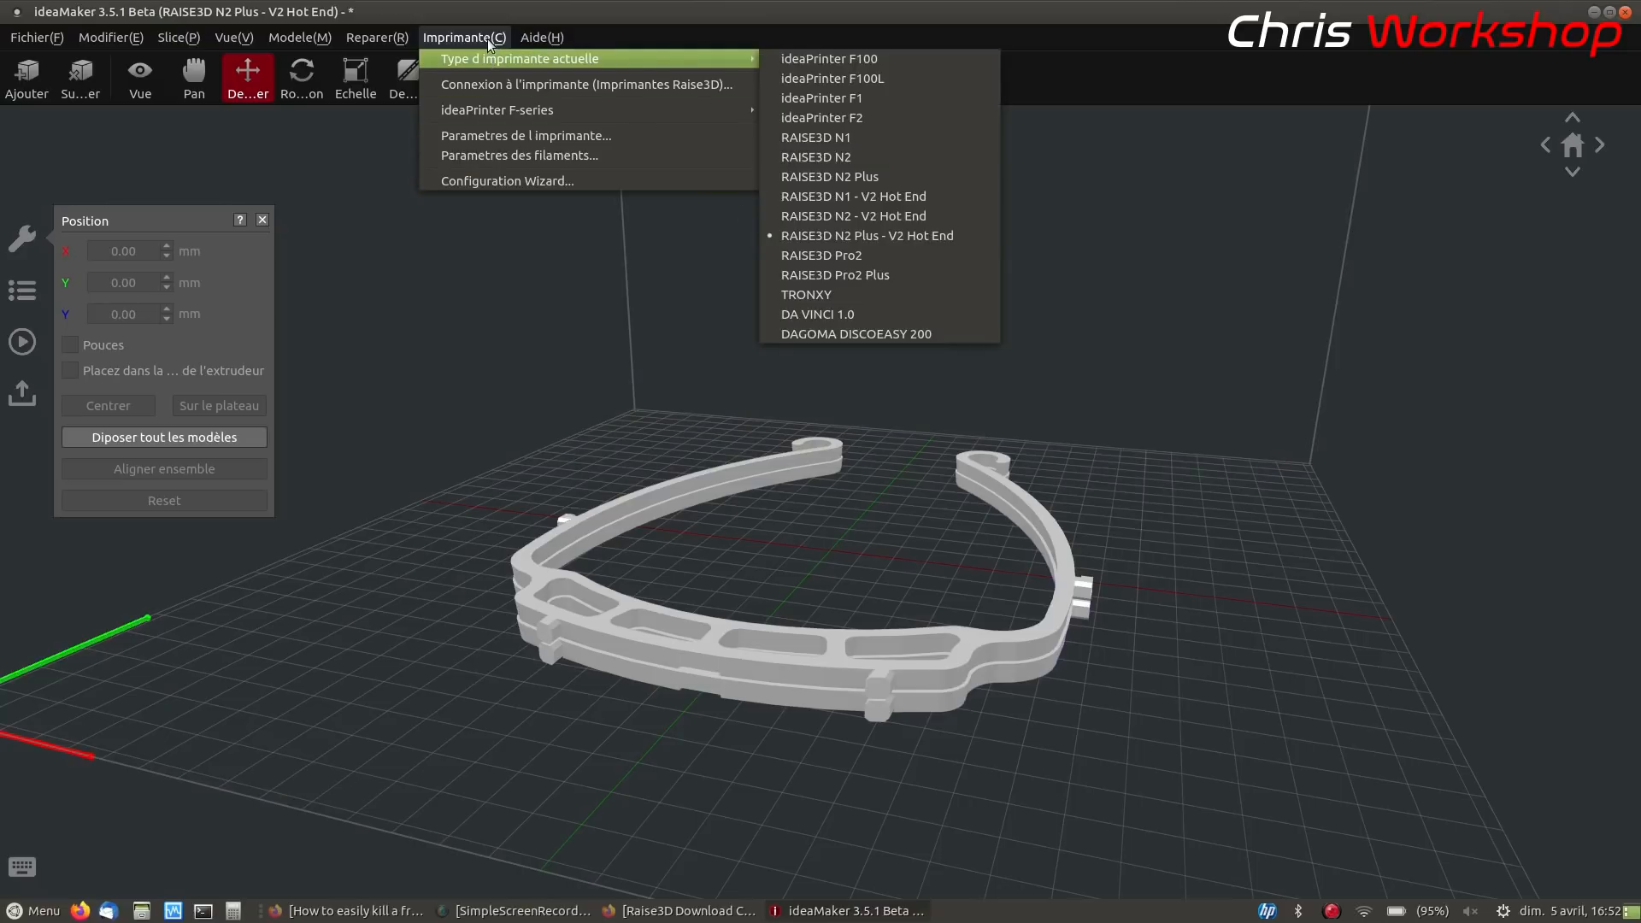
{"action": "left_click", "coordinate": [513, 135]}
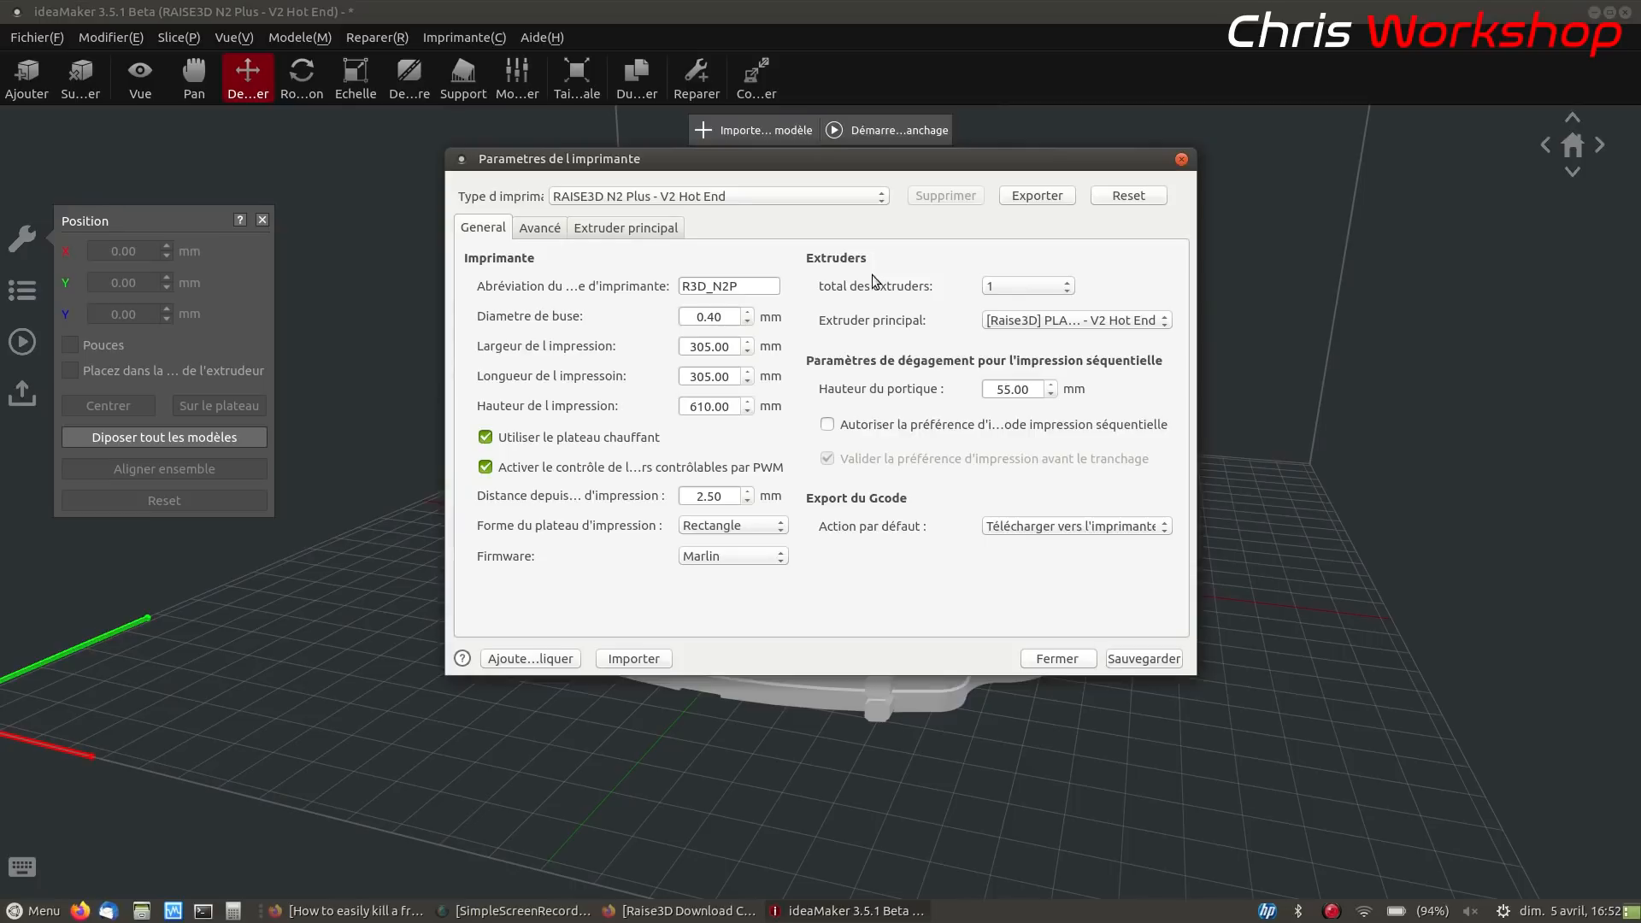
{"action": "left_click", "coordinate": [524, 660]}
{"action": "left_click", "coordinate": [783, 384]}
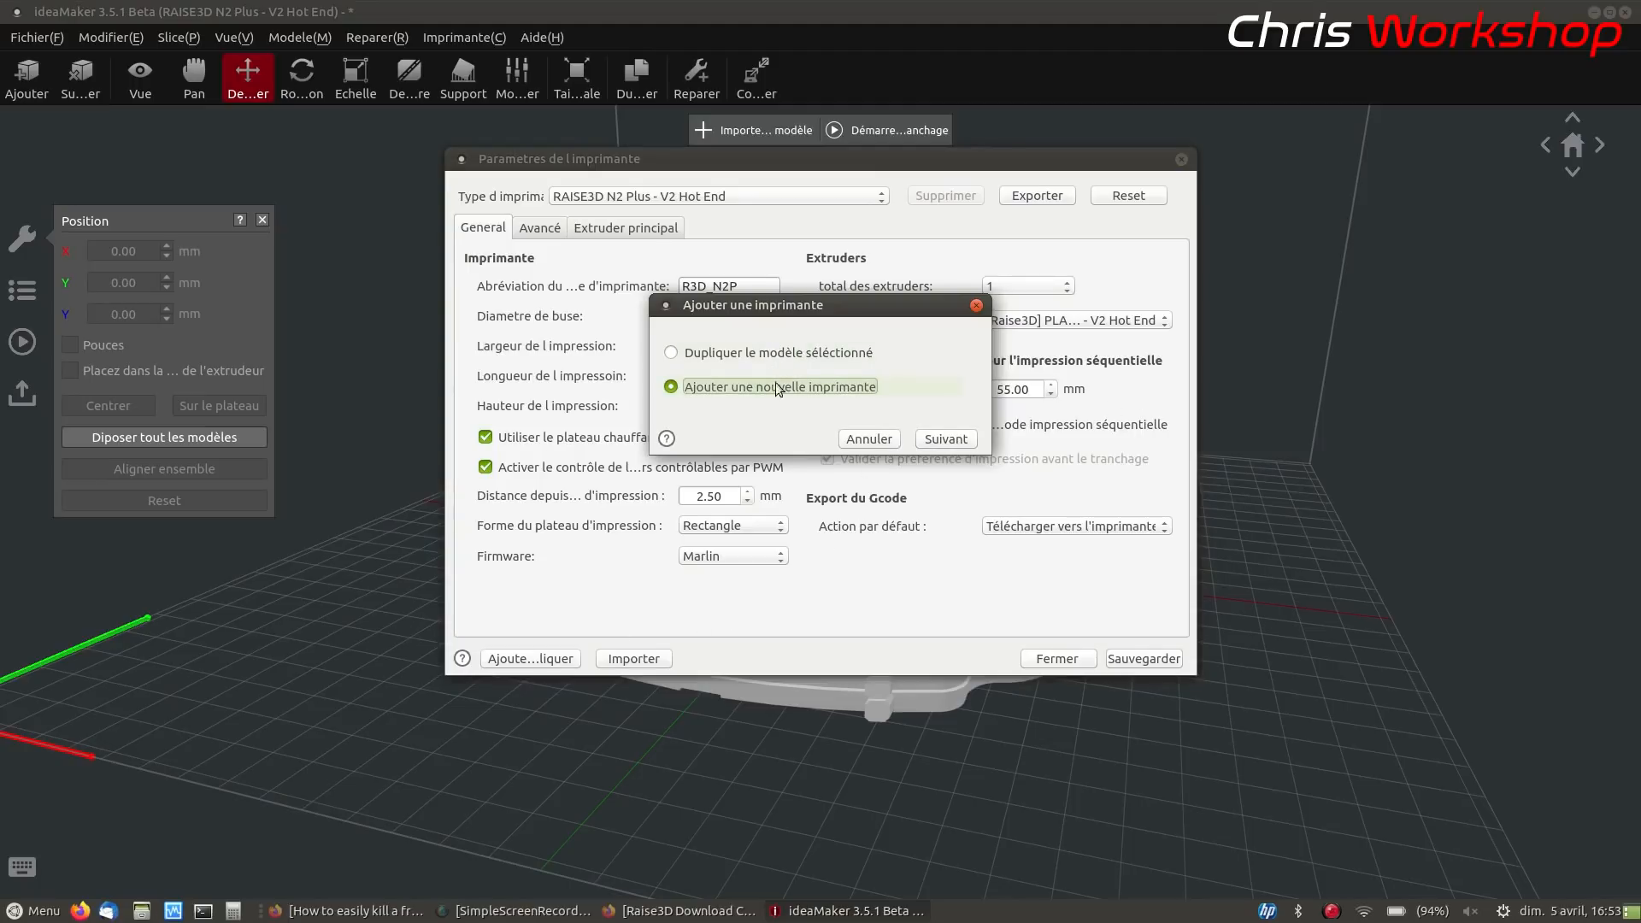
{"action": "left_click", "coordinate": [946, 440]}
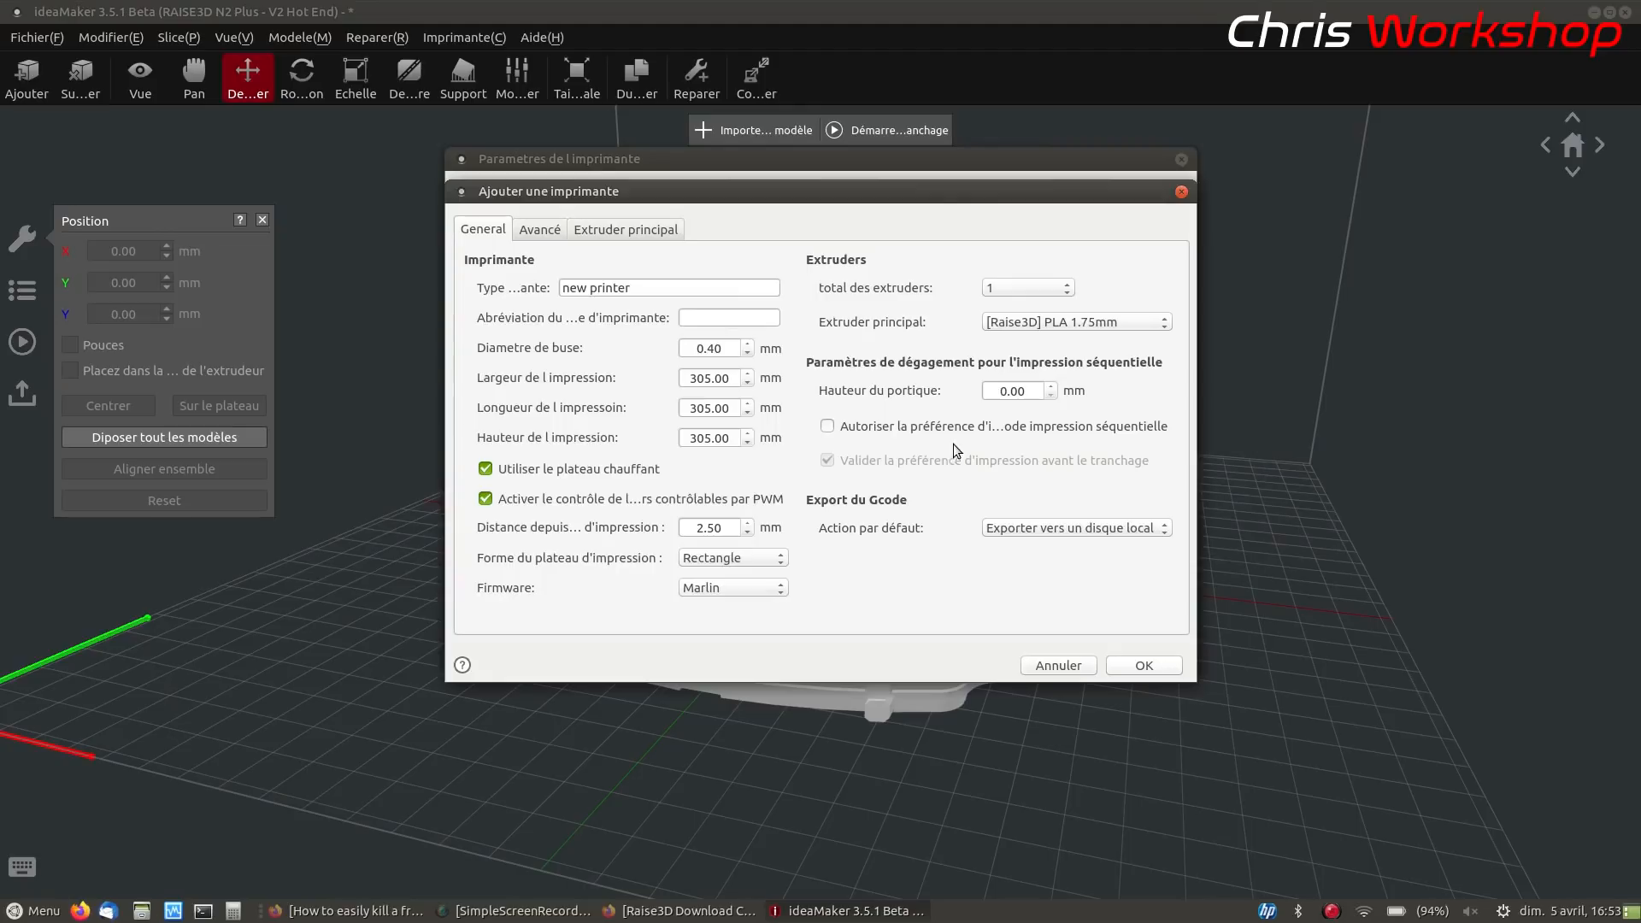
Name the new printer NOUVELLE IMPRIMANTE and keep its total number of extruders at 1
{"action": "left_click", "coordinate": [684, 291]}
{"action": "left_click_drag", "start_coordinate": [684, 292], "coordinate": [450, 291]}
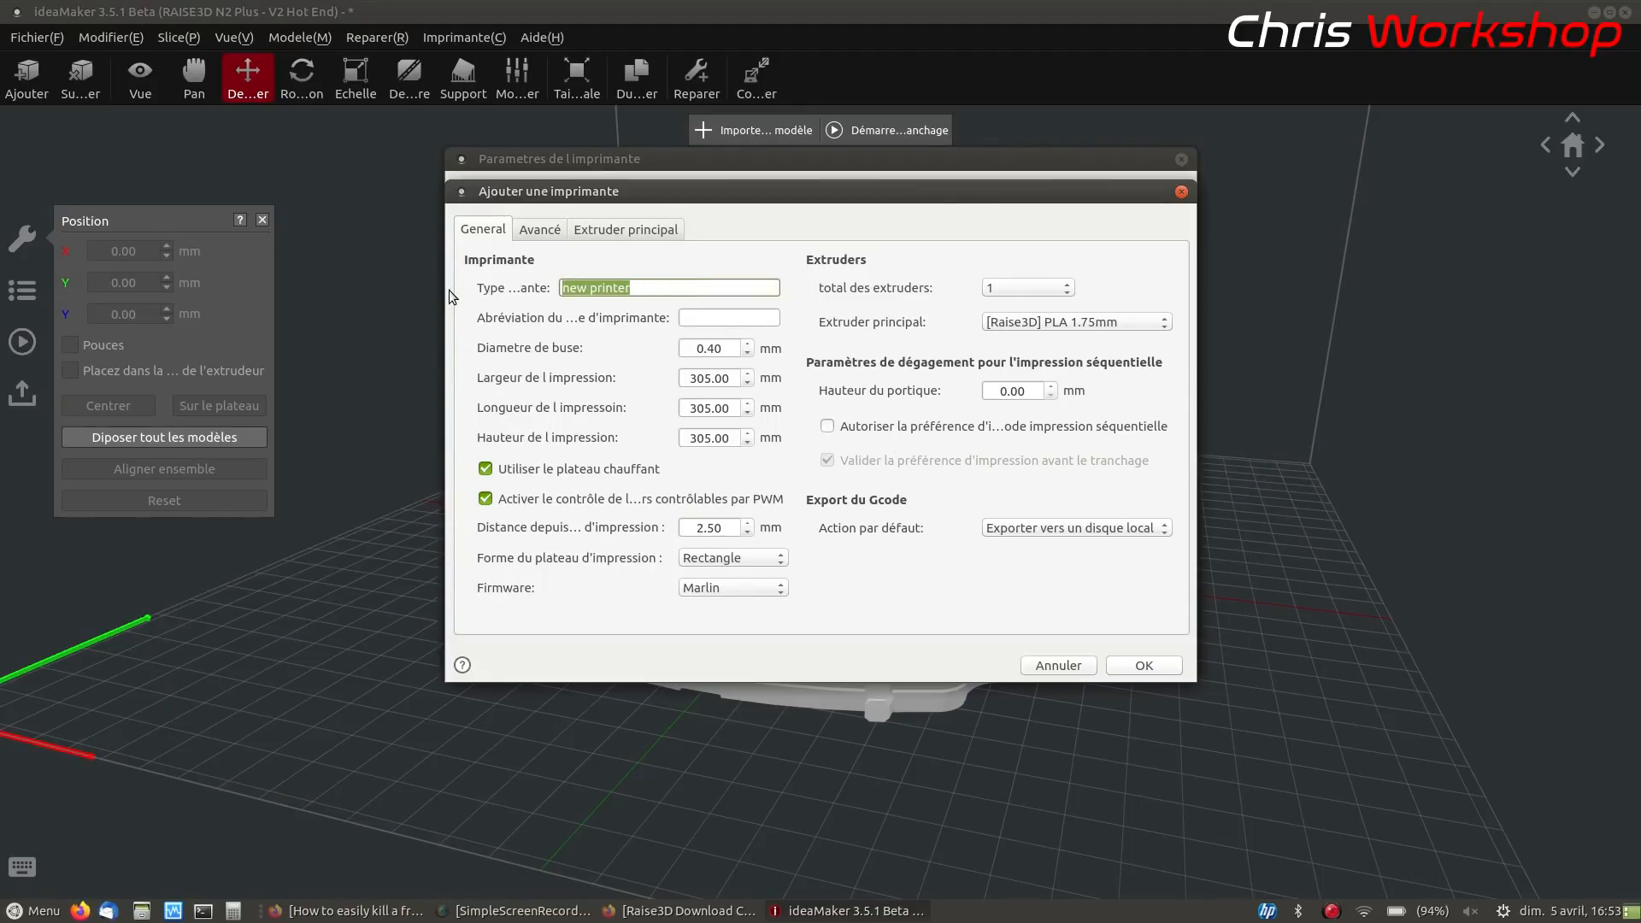
{"action": "type", "text": "NOUVELLE IMPRIMANTE"}
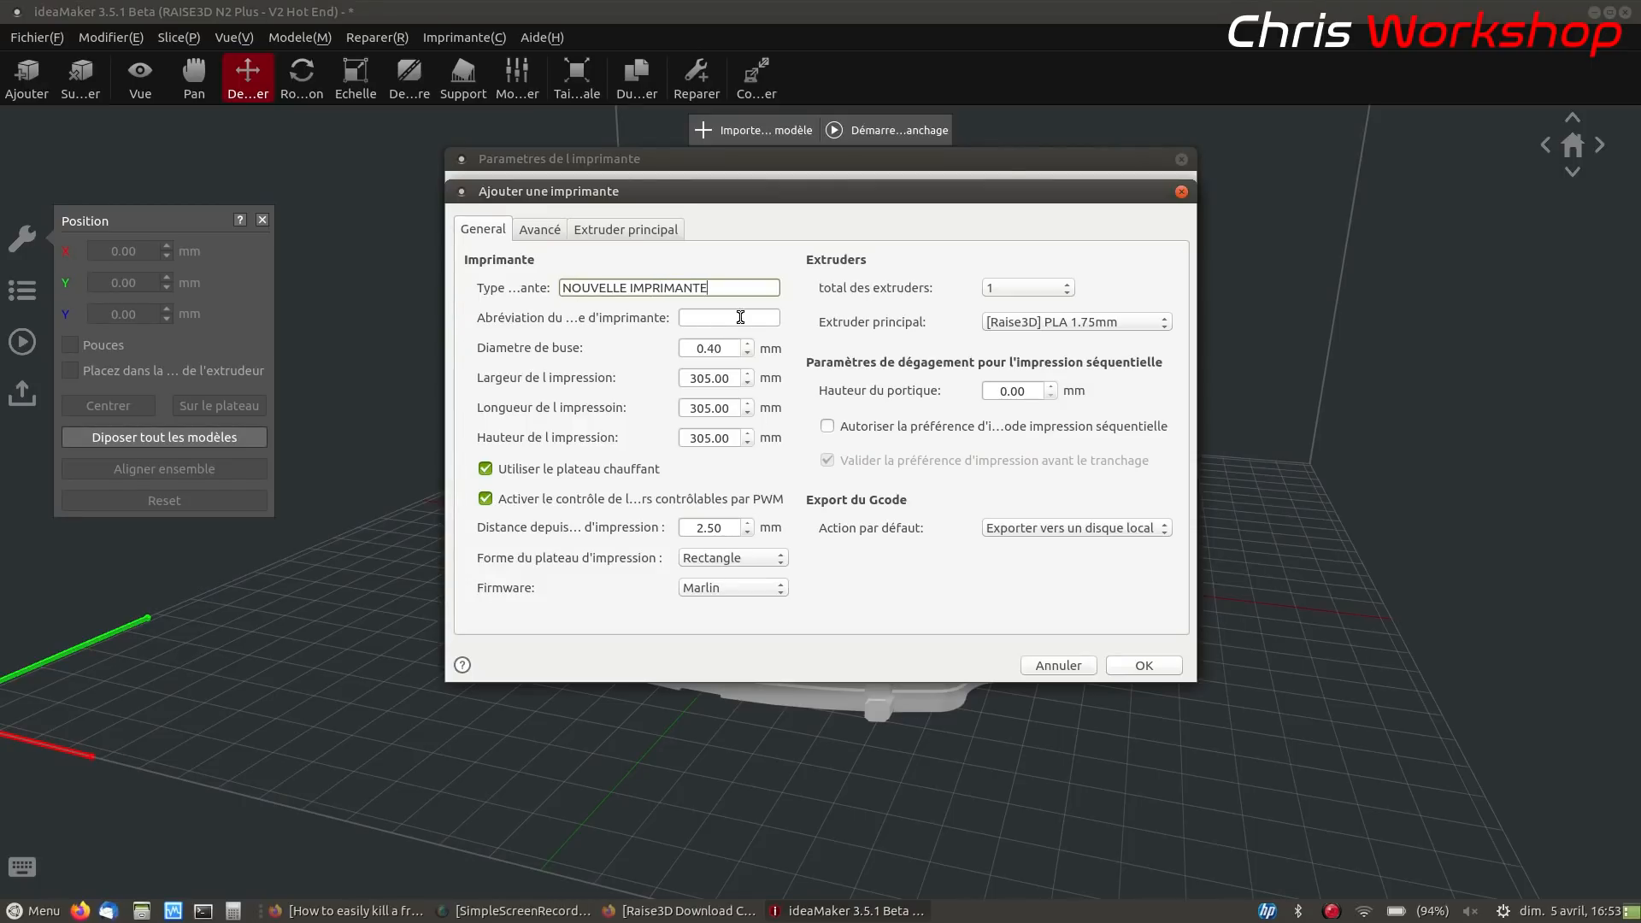
{"action": "left_click", "coordinate": [1065, 290]}
{"action": "left_click", "coordinate": [1046, 288]}
Set the new printer's build volume to 250 mm width, 250 mm length and 300 mm height, keeping the heated bed enabled
{"action": "left_click_drag", "start_coordinate": [734, 379], "coordinate": [682, 380]}
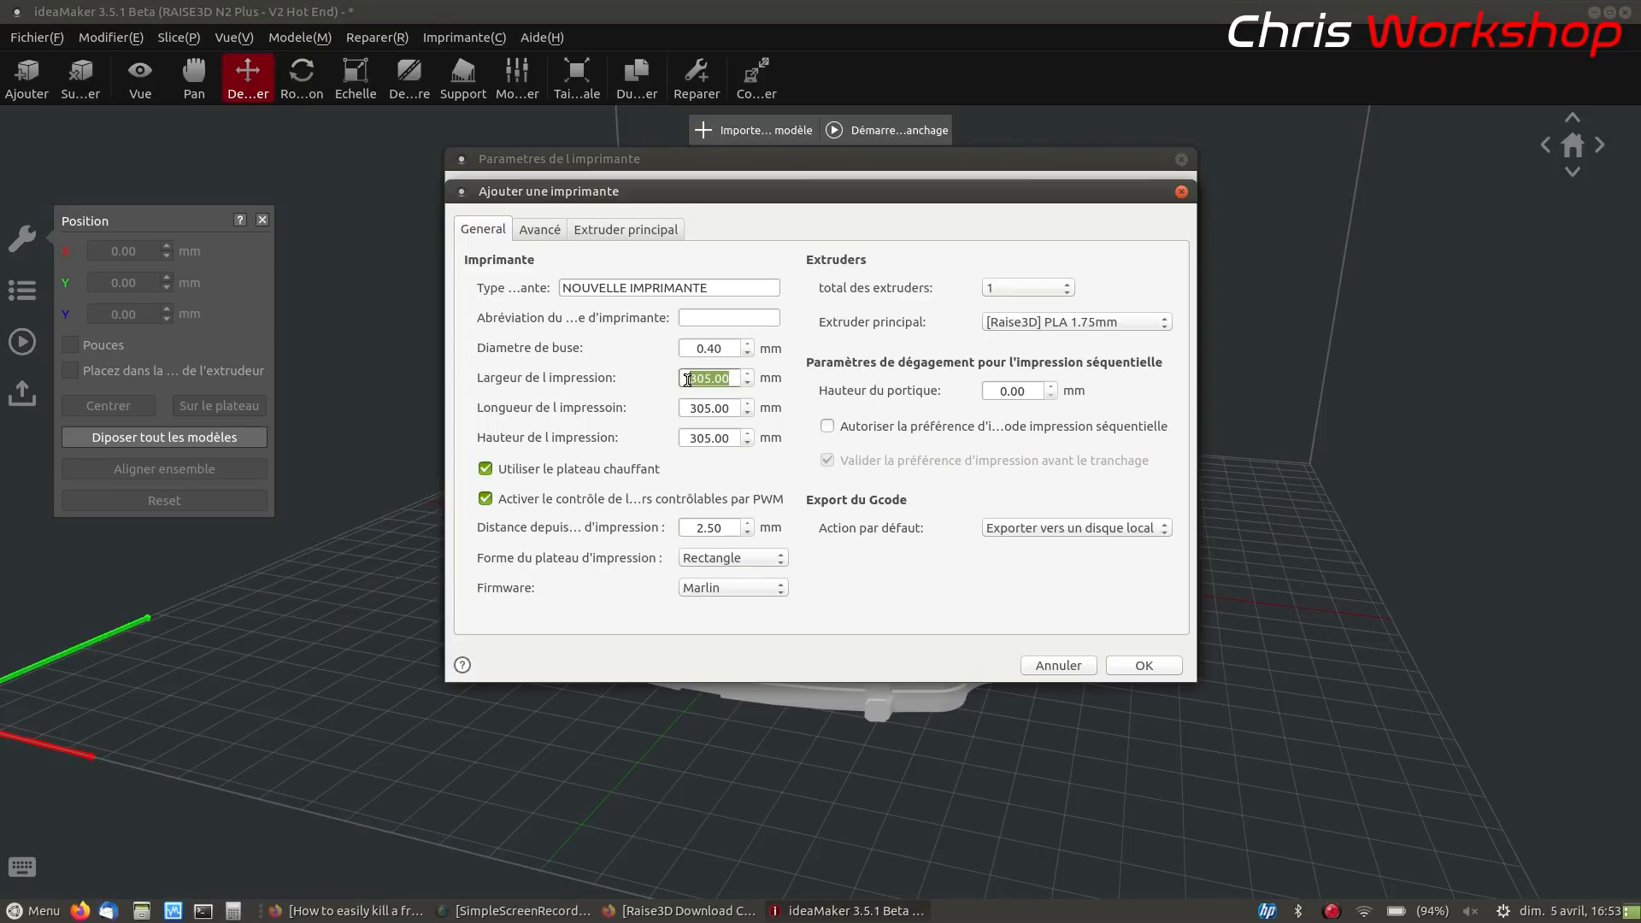
{"action": "type", "text": "250"}
{"action": "left_click_drag", "start_coordinate": [722, 407], "coordinate": [676, 411]}
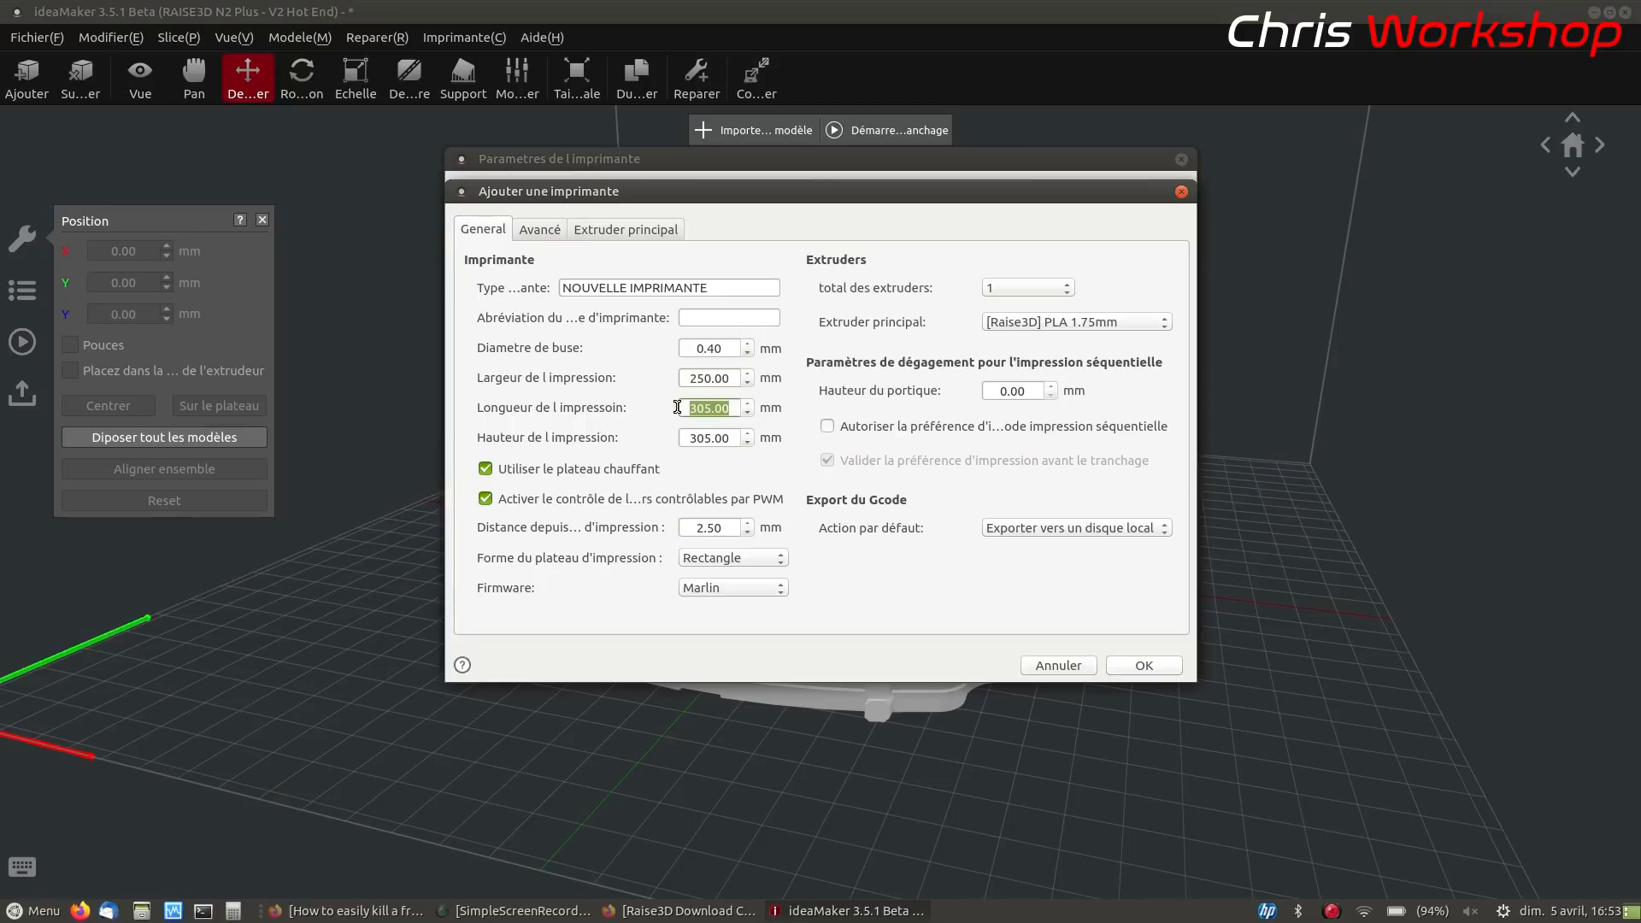
{"action": "type", "text": "250"}
{"action": "left_click_drag", "start_coordinate": [732, 440], "coordinate": [682, 438]}
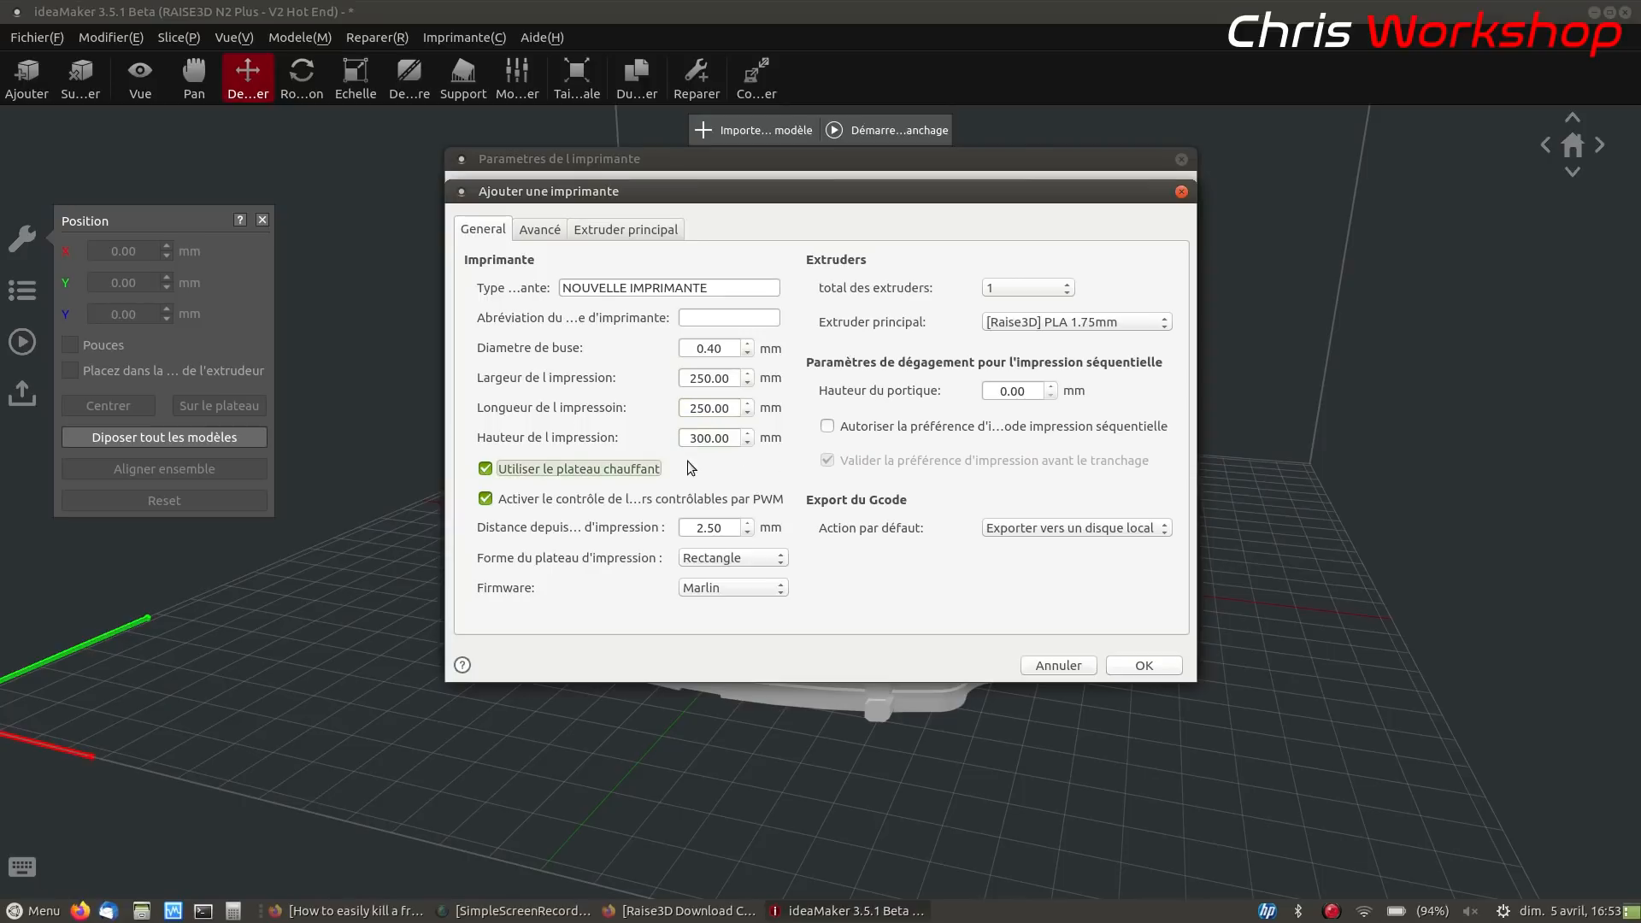
{"action": "left_click", "coordinate": [526, 467]}
{"action": "left_click", "coordinate": [526, 465]}
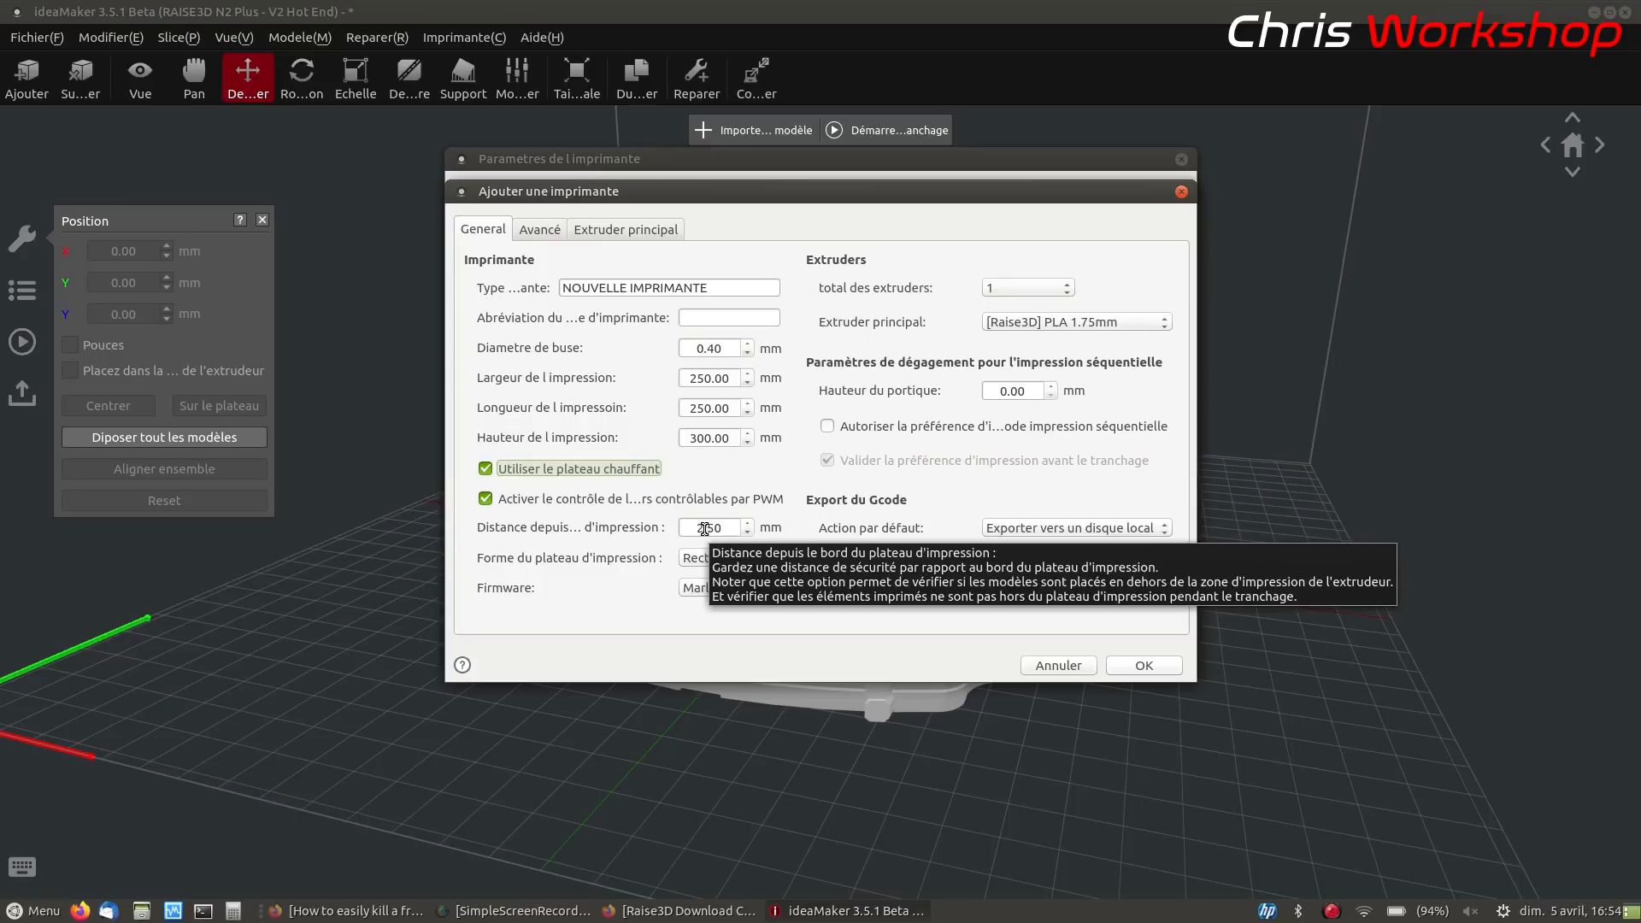
Set the distance from the print bed edge to 0 mm and keep the bed shape as Rectangle
{"action": "mouse_move", "coordinate": [596, 530]}
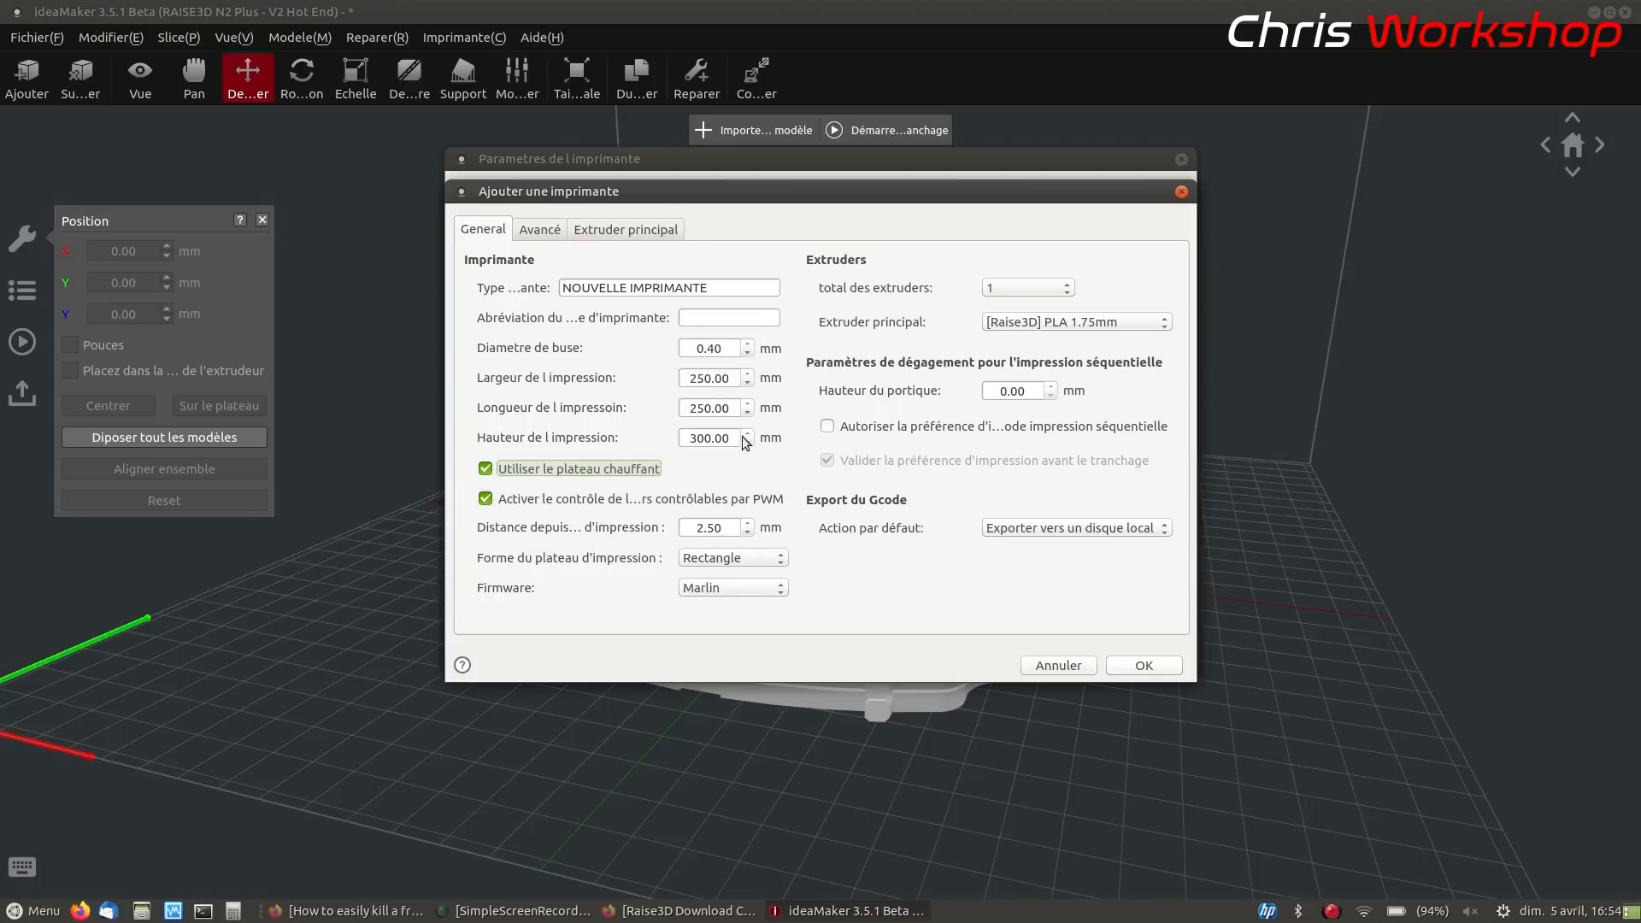
{"action": "left_click_drag", "start_coordinate": [728, 528], "coordinate": [672, 530]}
{"action": "type", "text": "0"}
{"action": "left_click", "coordinate": [760, 564]}
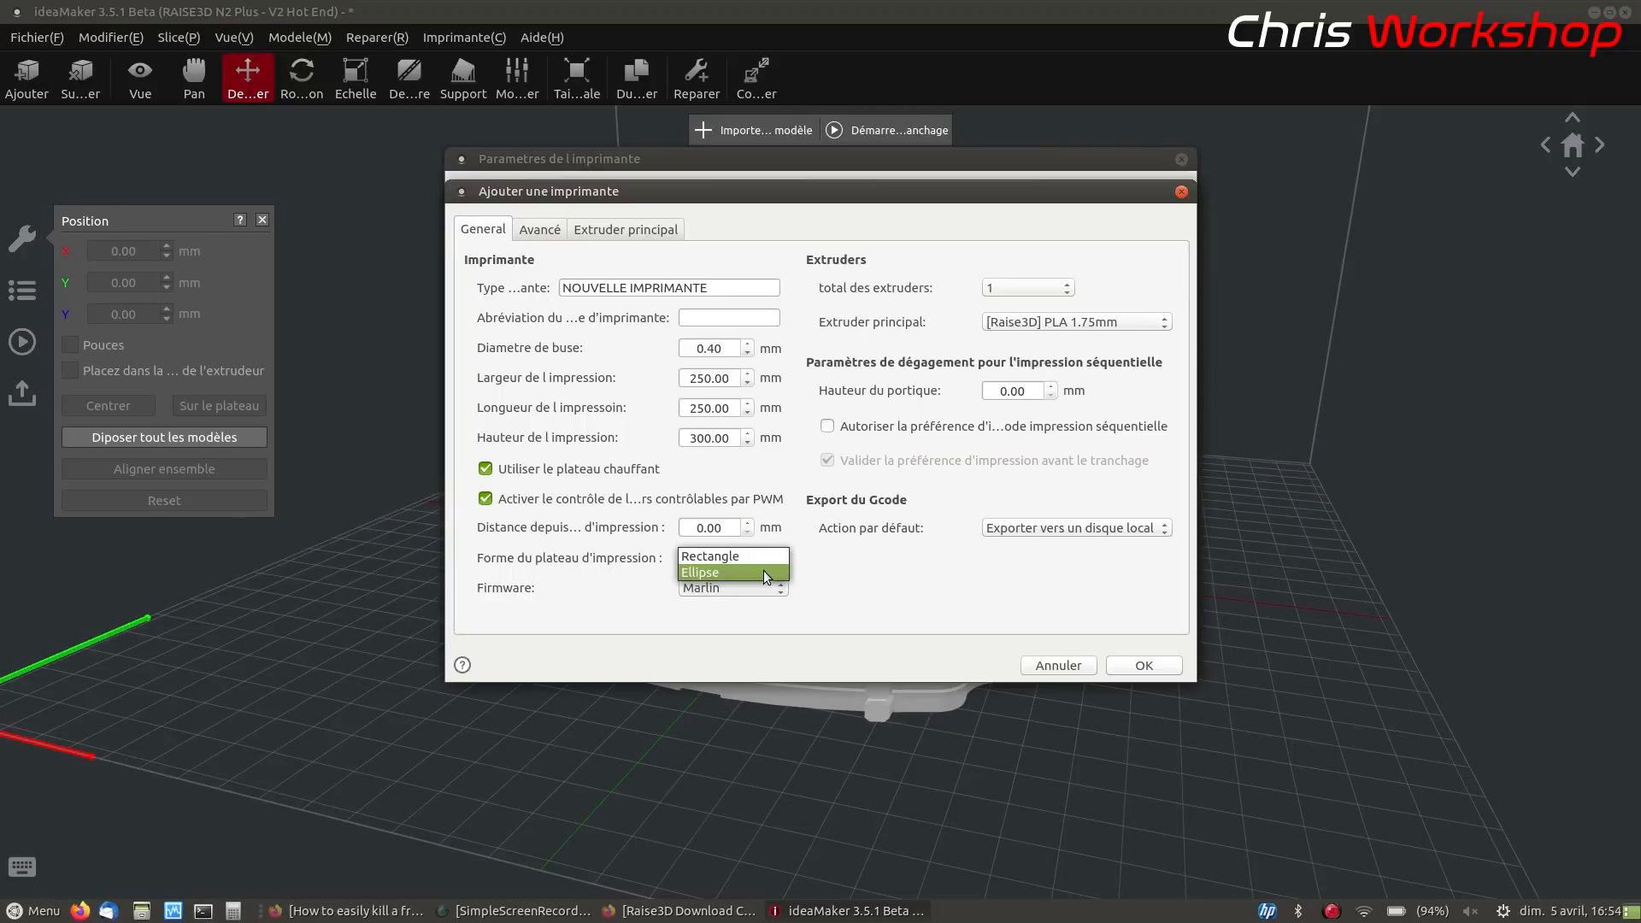
{"action": "left_click", "coordinate": [808, 562]}
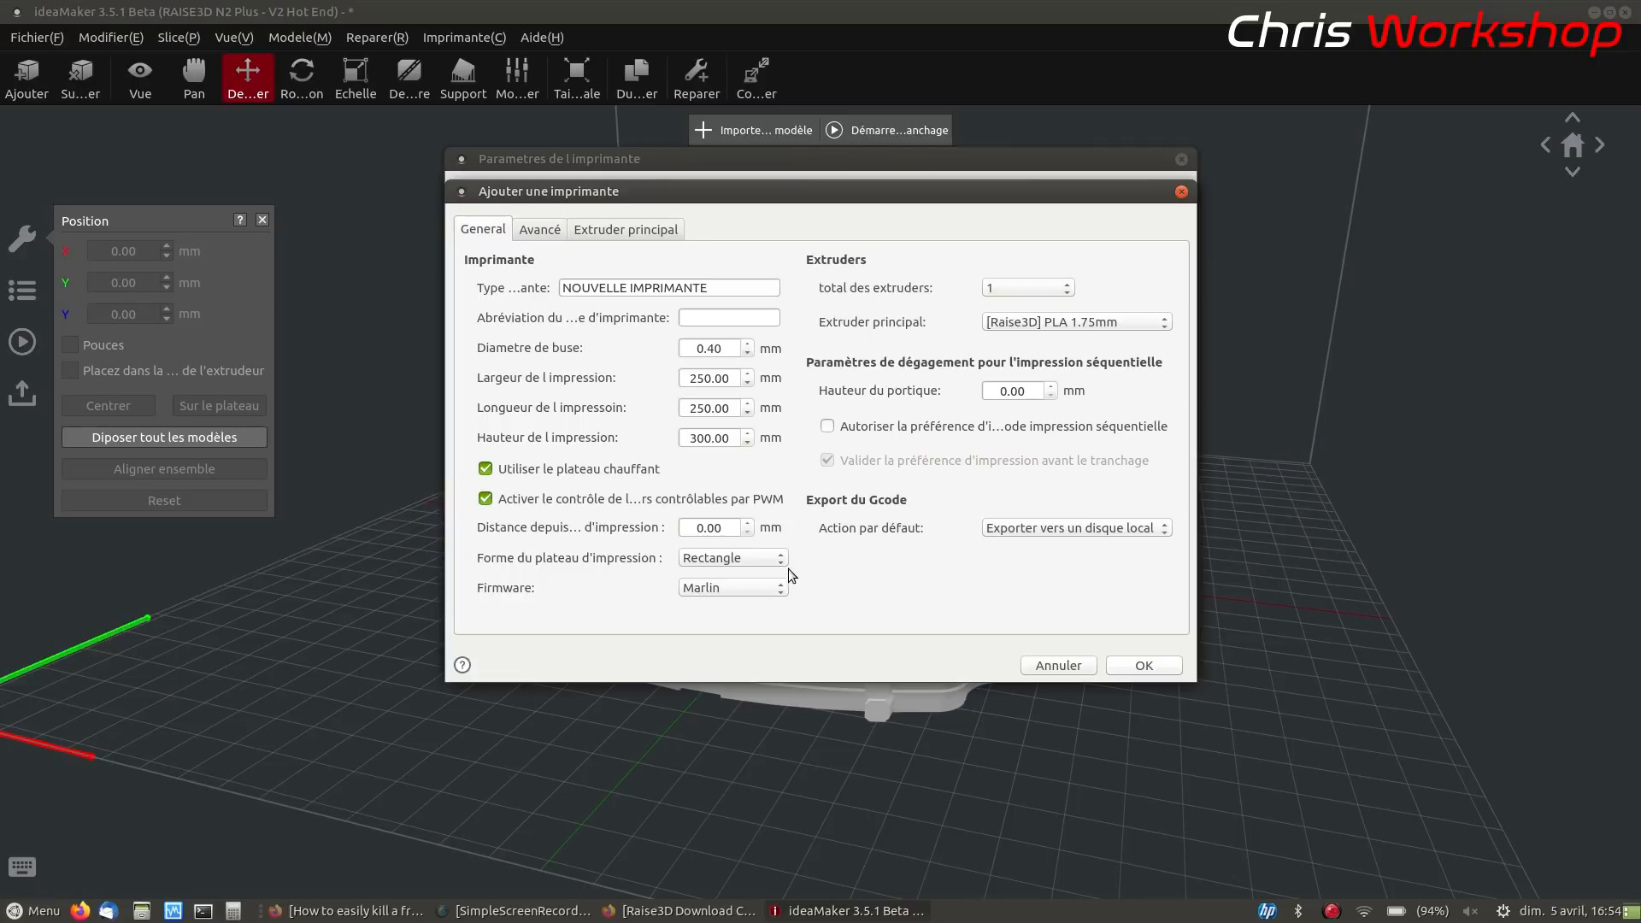
Keep Marlin as the new printer's firmware and confirm adding the printer
{"action": "left_click", "coordinate": [779, 589]}
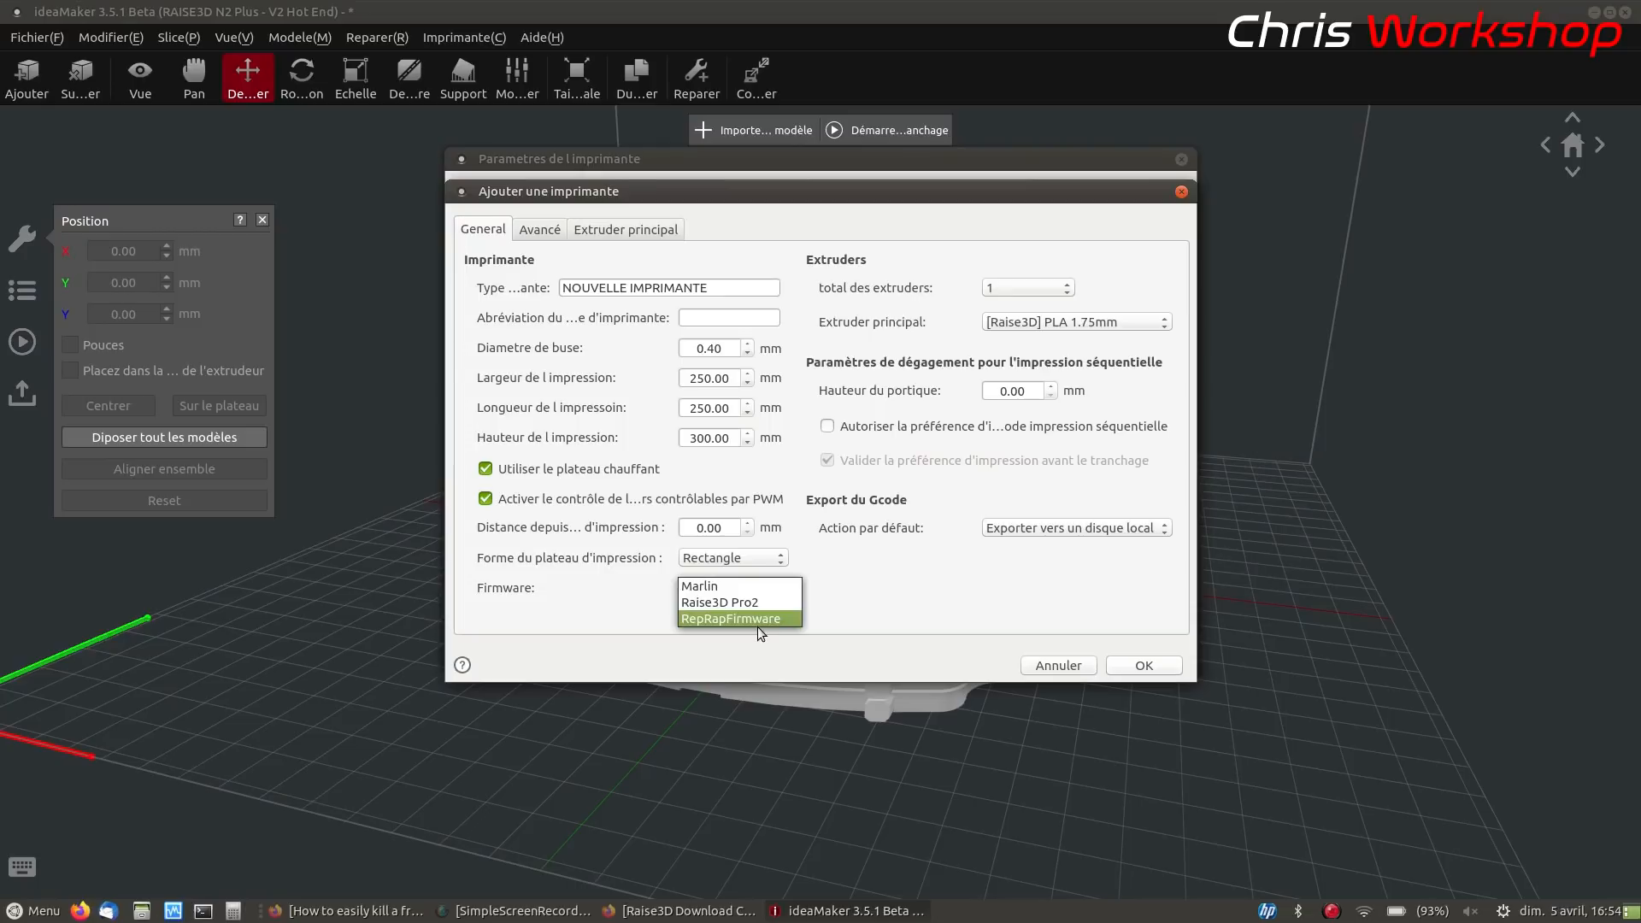
{"action": "left_click", "coordinate": [726, 587]}
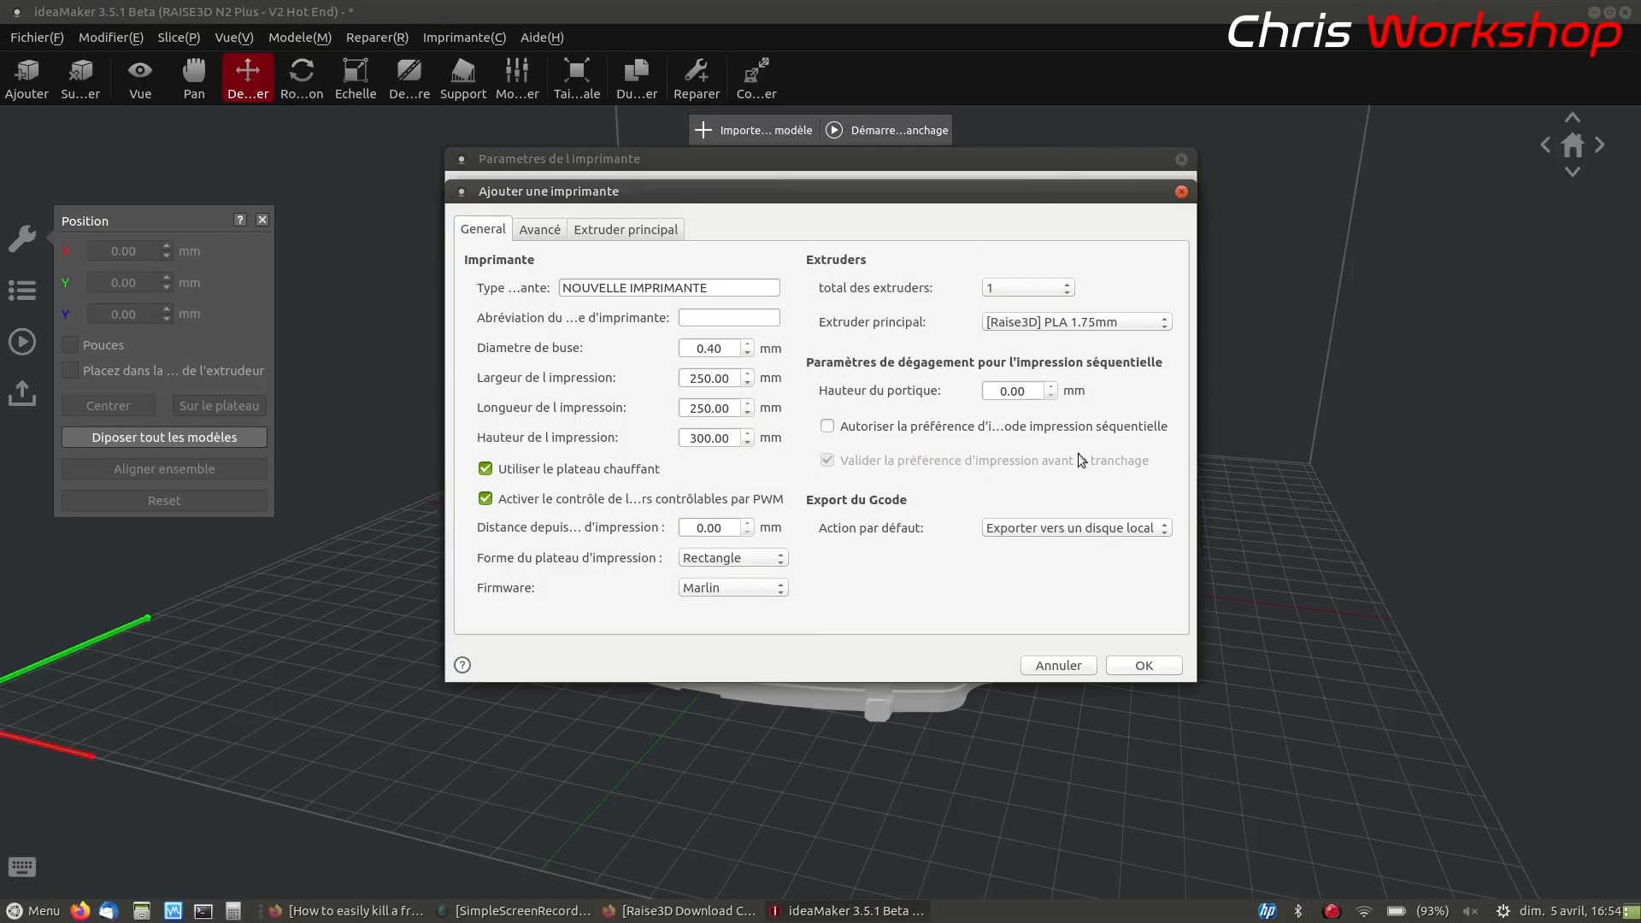
{"action": "left_click", "coordinate": [1132, 667]}
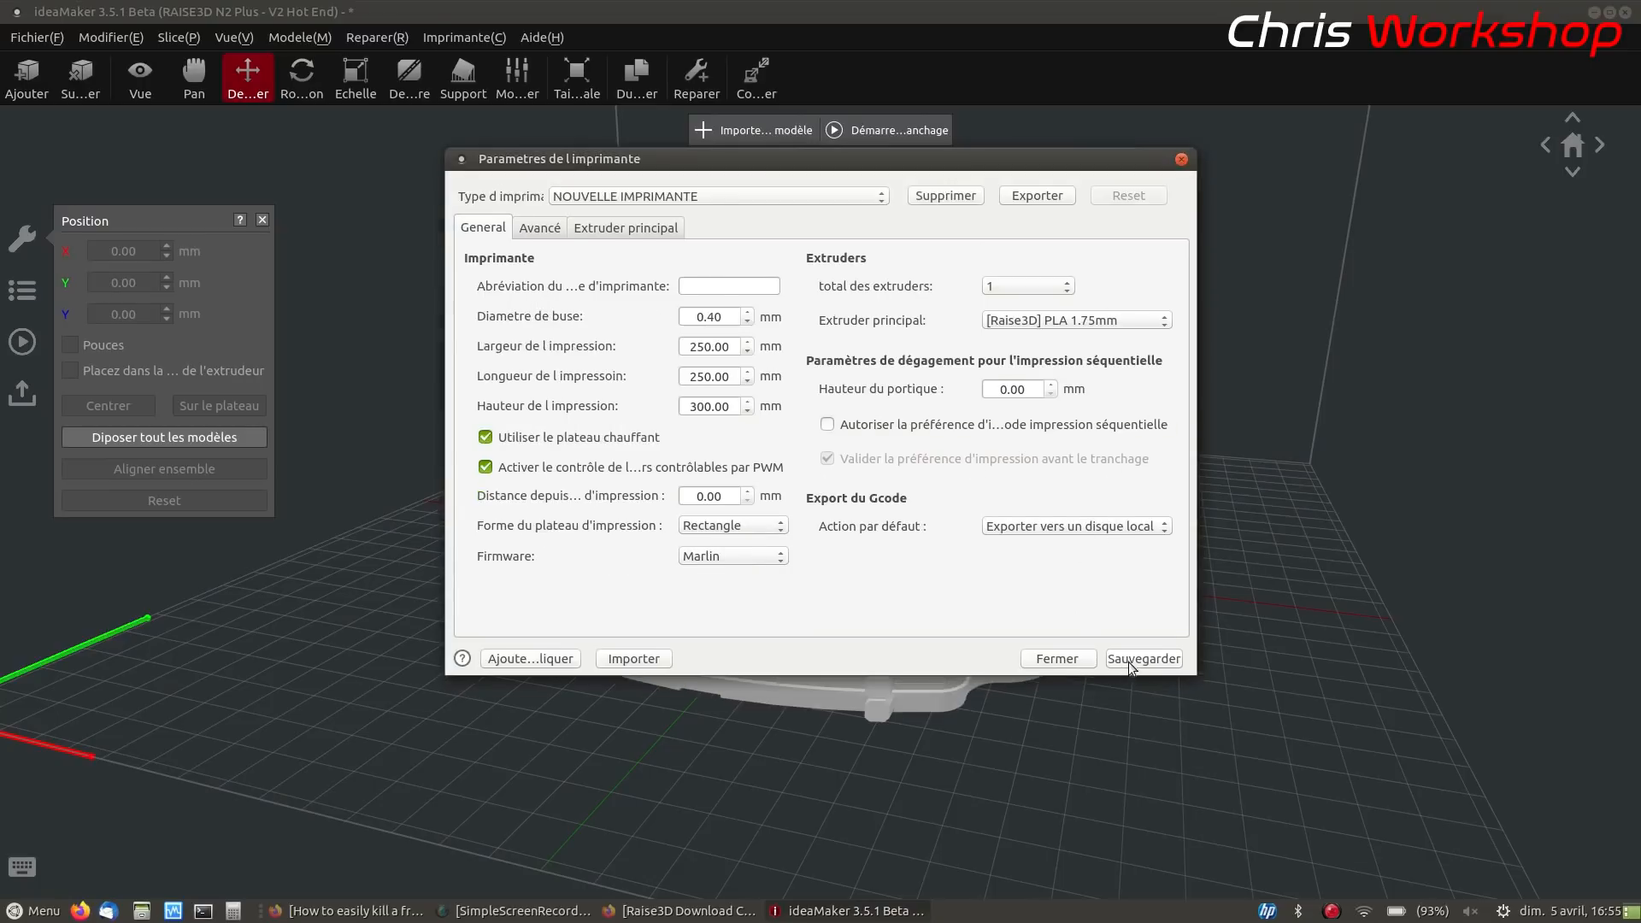
Review the new printer's advanced and main extruder settings, then save the printer settings
{"action": "left_click", "coordinate": [567, 232]}
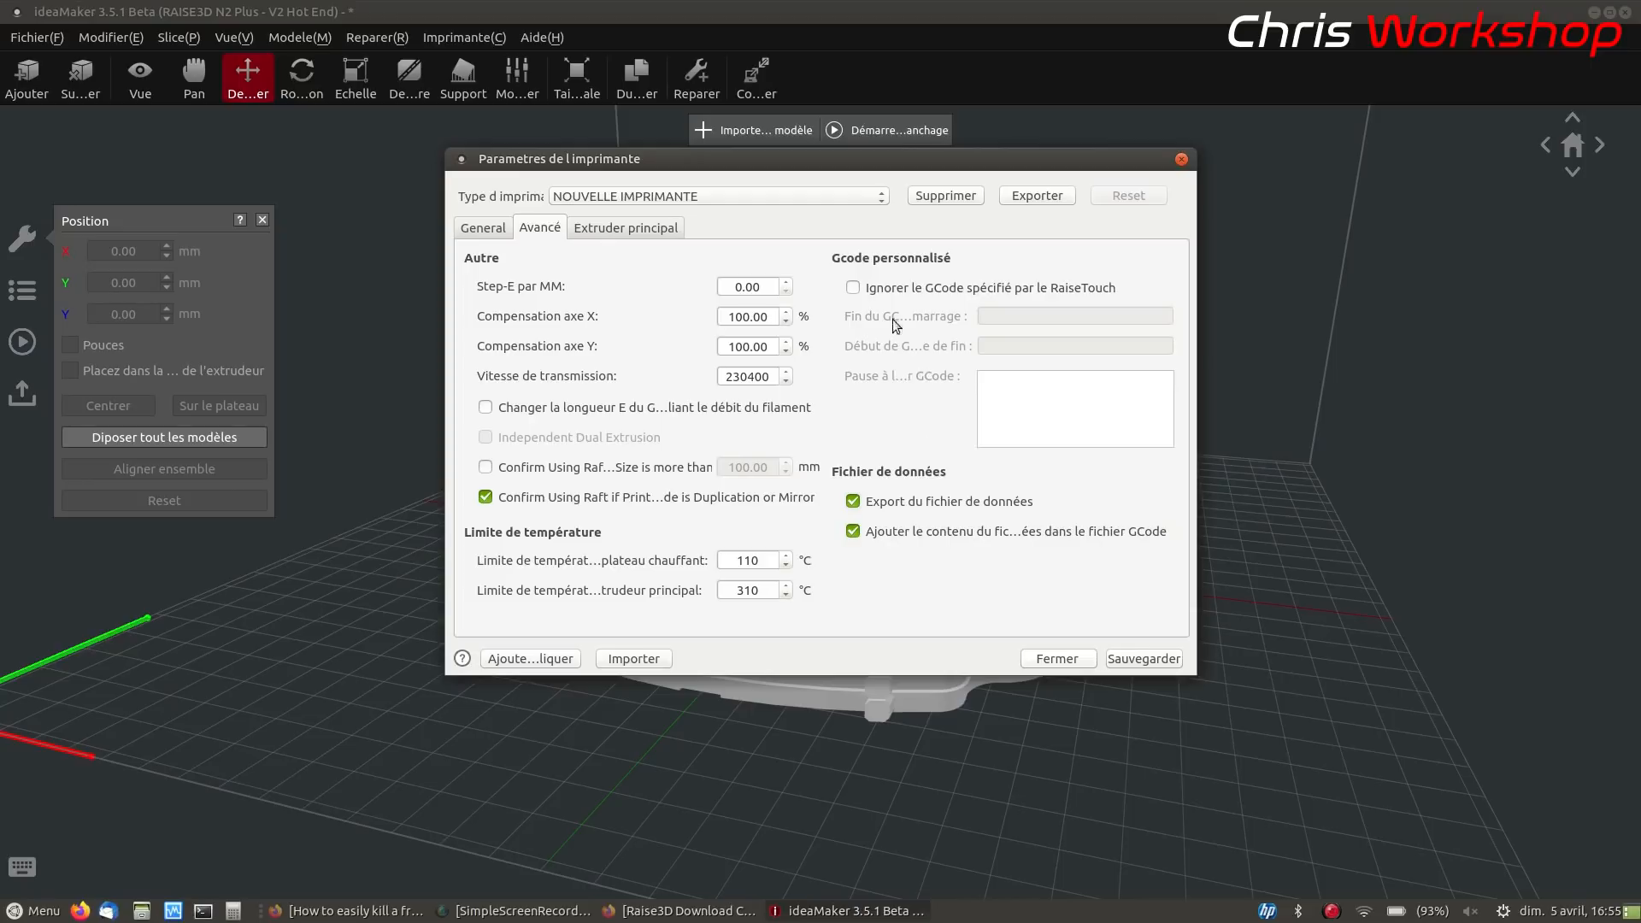
{"action": "left_click", "coordinate": [659, 225]}
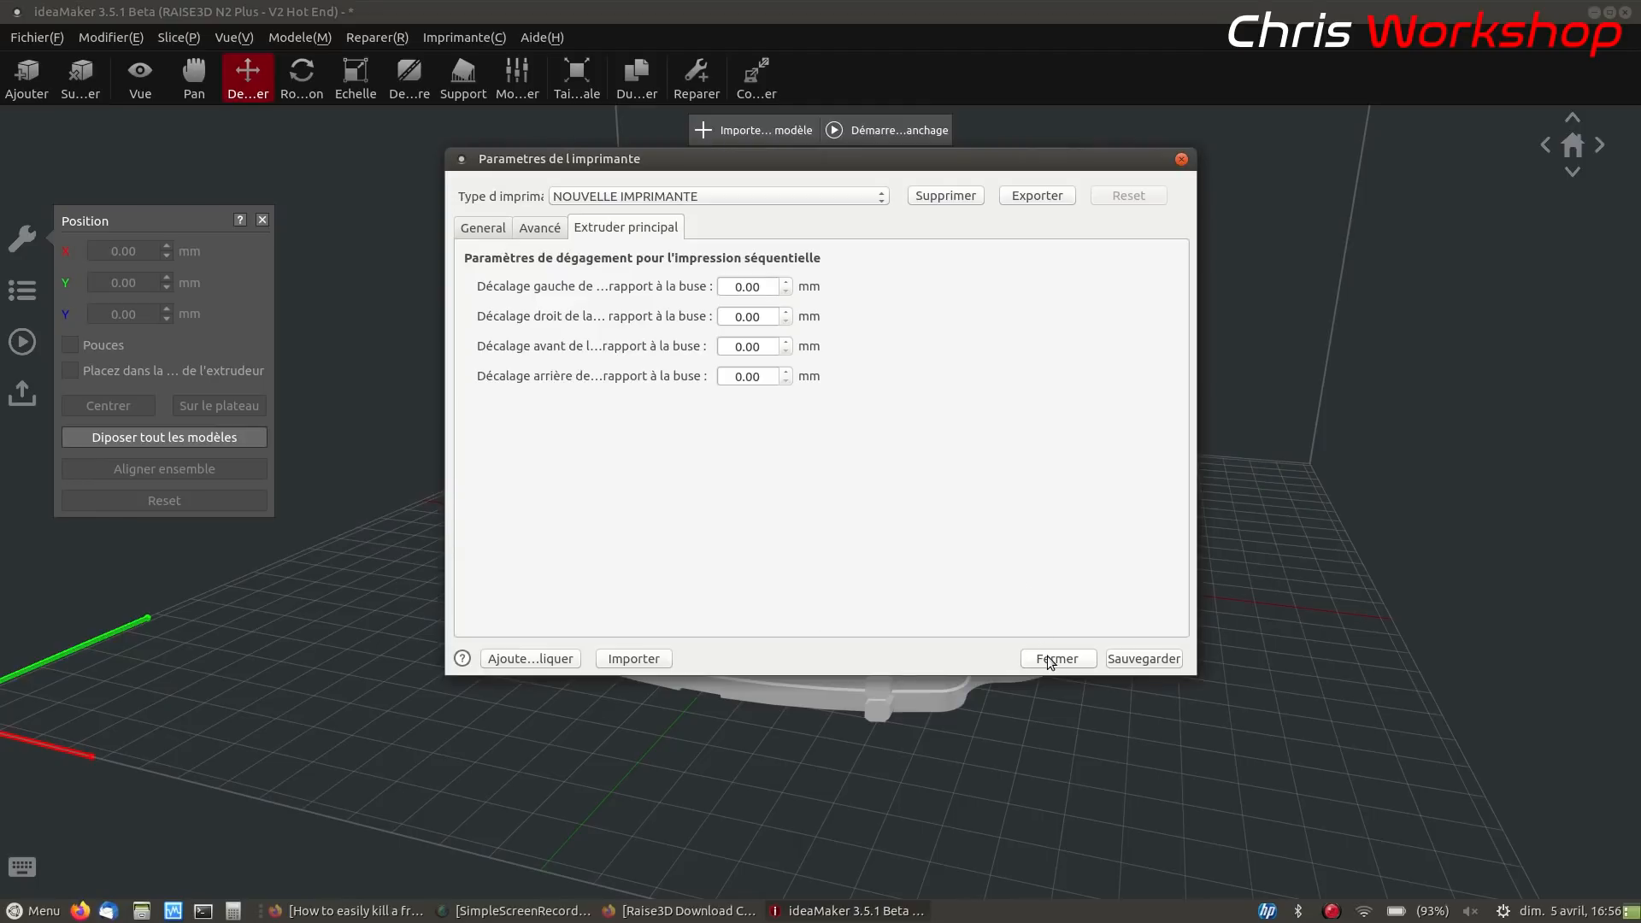
{"action": "left_click", "coordinate": [1122, 662]}
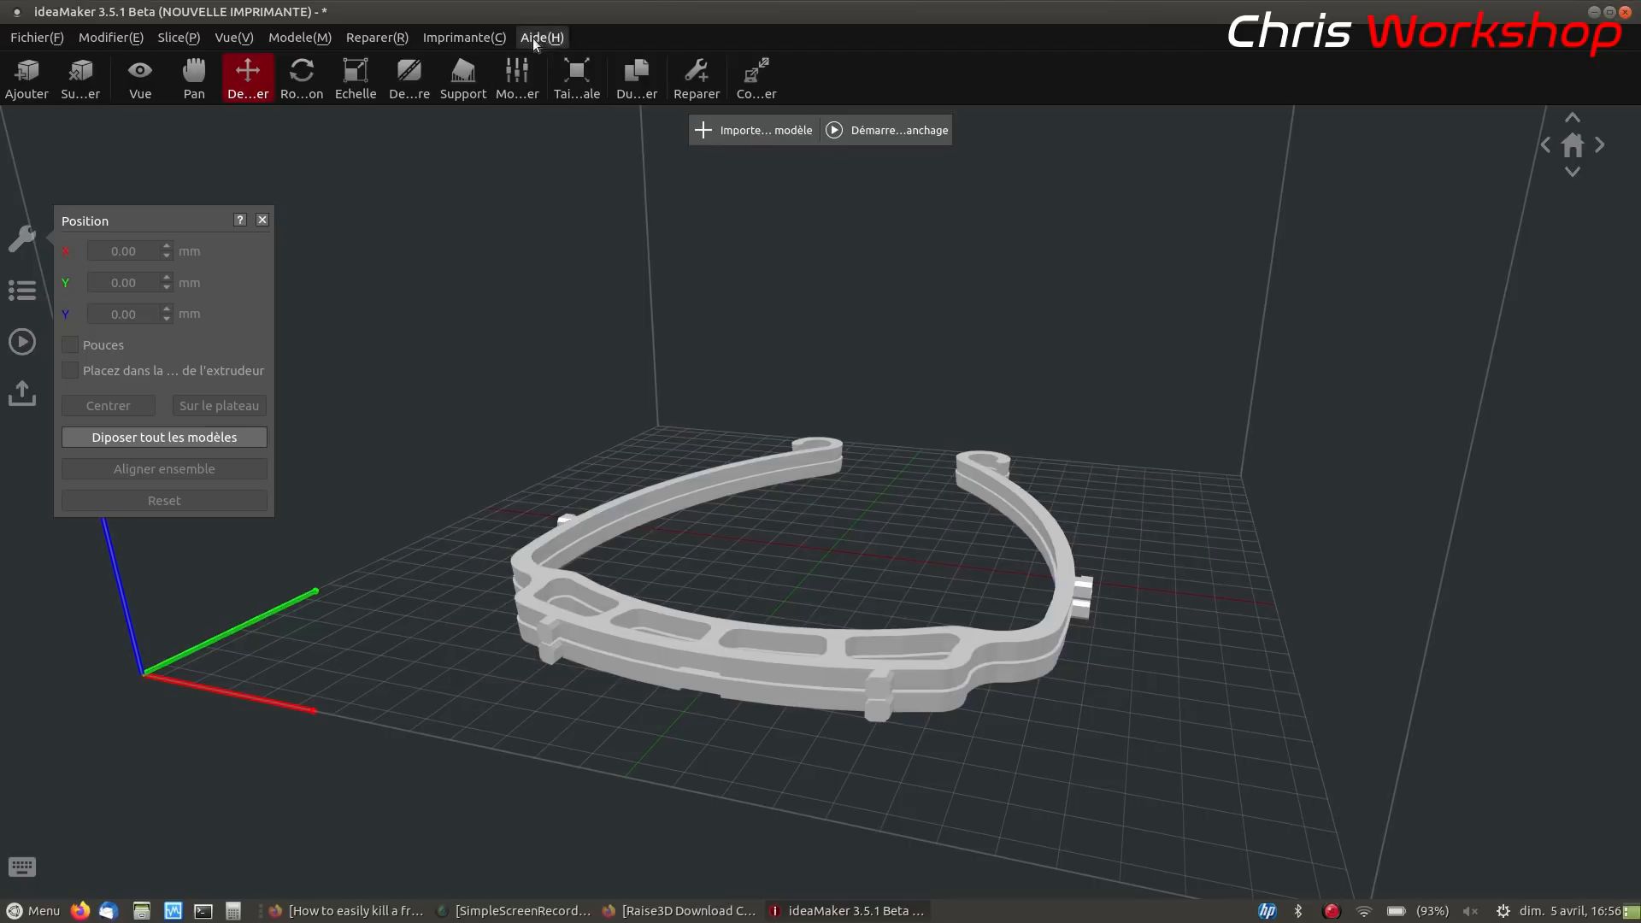
Check which printer type is current in the list of available printers
{"action": "left_click", "coordinate": [488, 38]}
{"action": "mouse_move", "coordinate": [501, 67]}
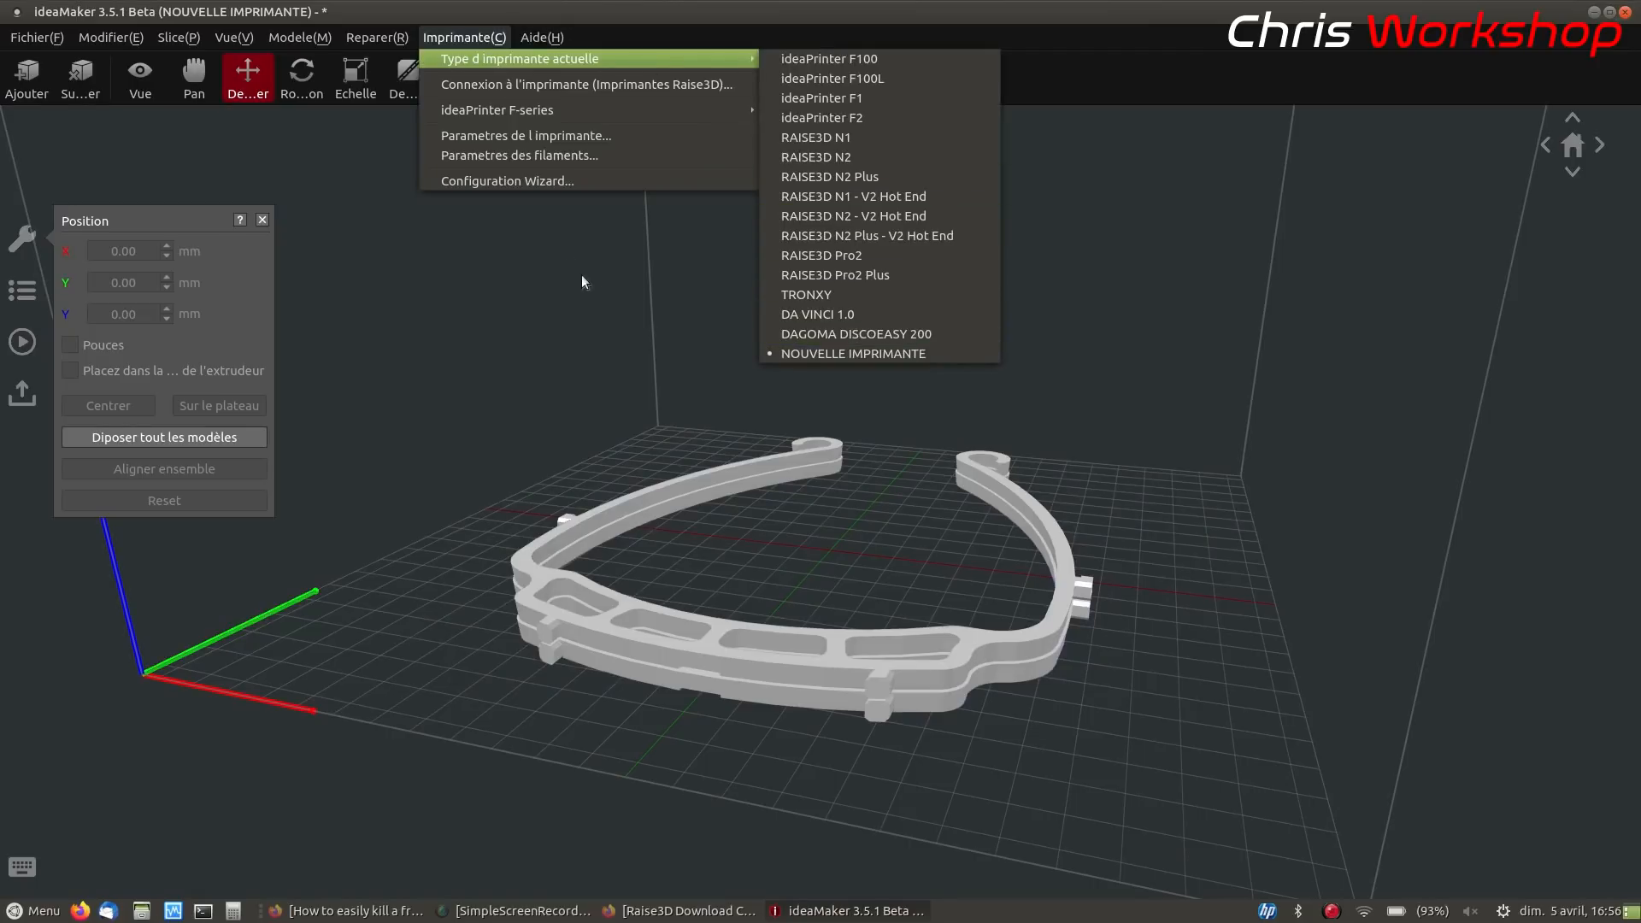
{"action": "left_click", "coordinate": [610, 311]}
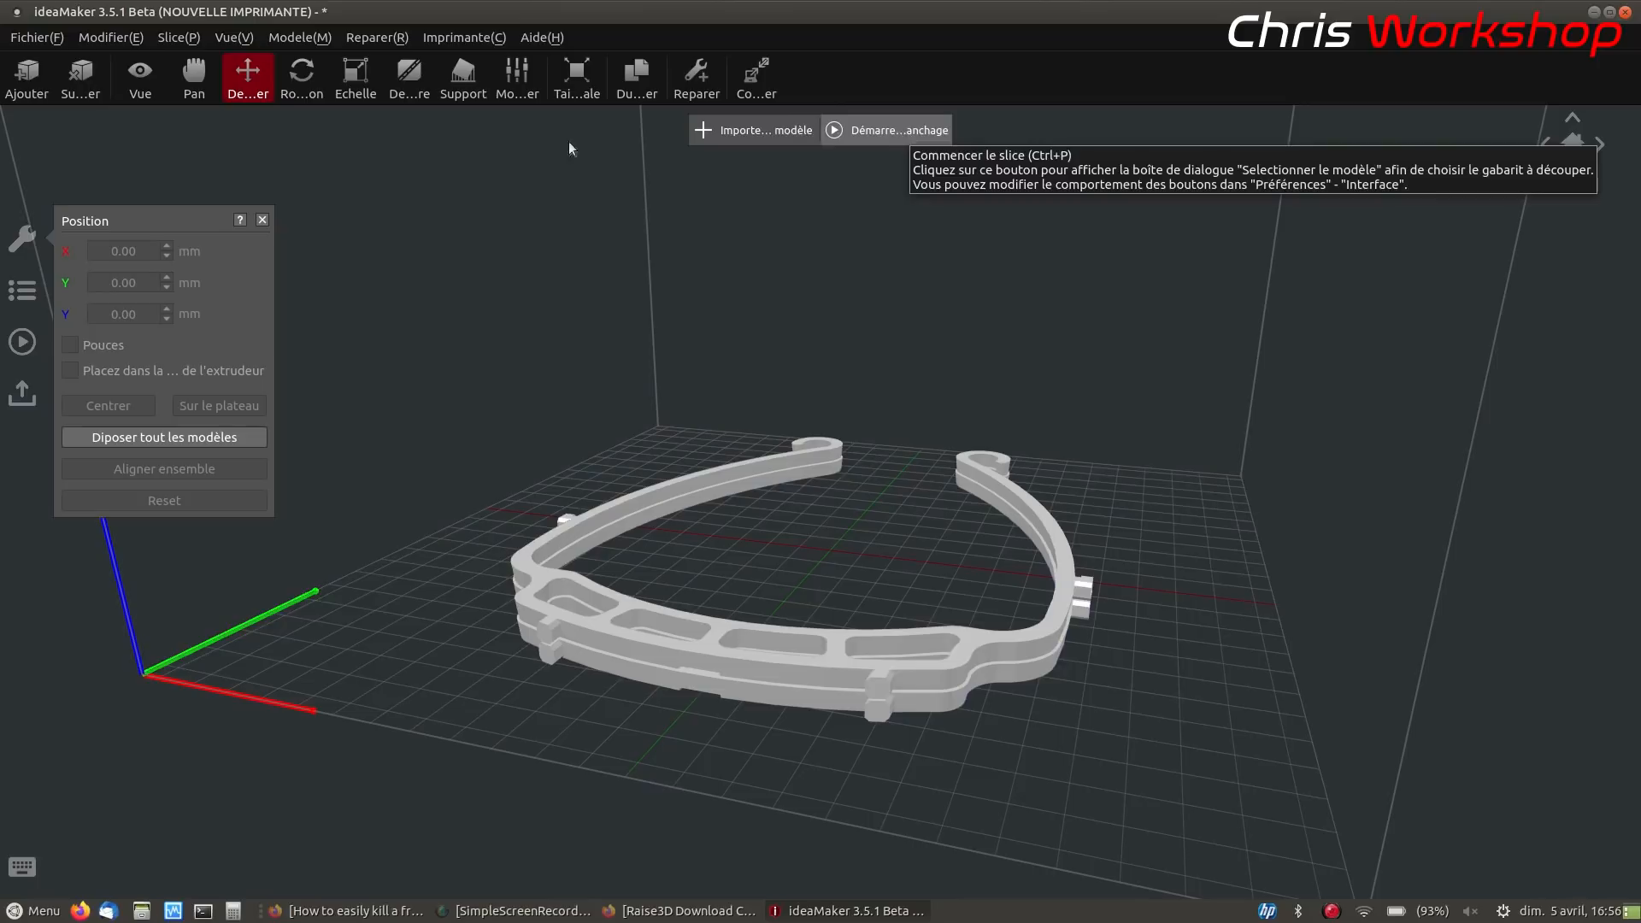
Start slicing and choose RAISE3D N2 as the printer type in the slicing profile selection
{"action": "left_click", "coordinate": [181, 37]}
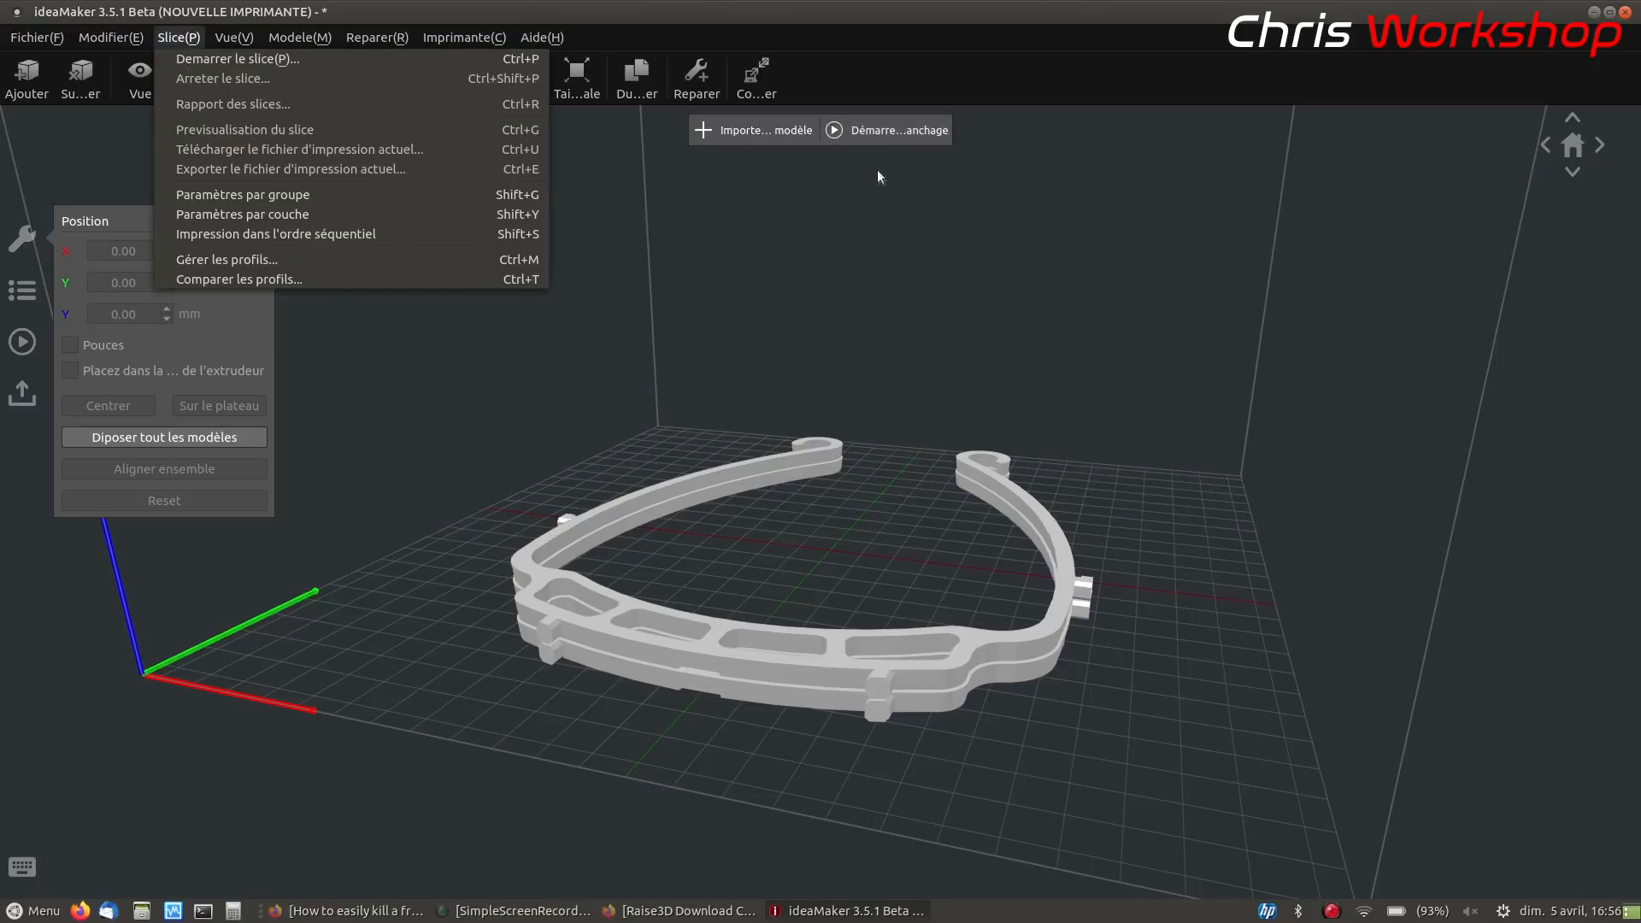
{"action": "left_click", "coordinate": [885, 133]}
{"action": "left_click", "coordinate": [886, 134]}
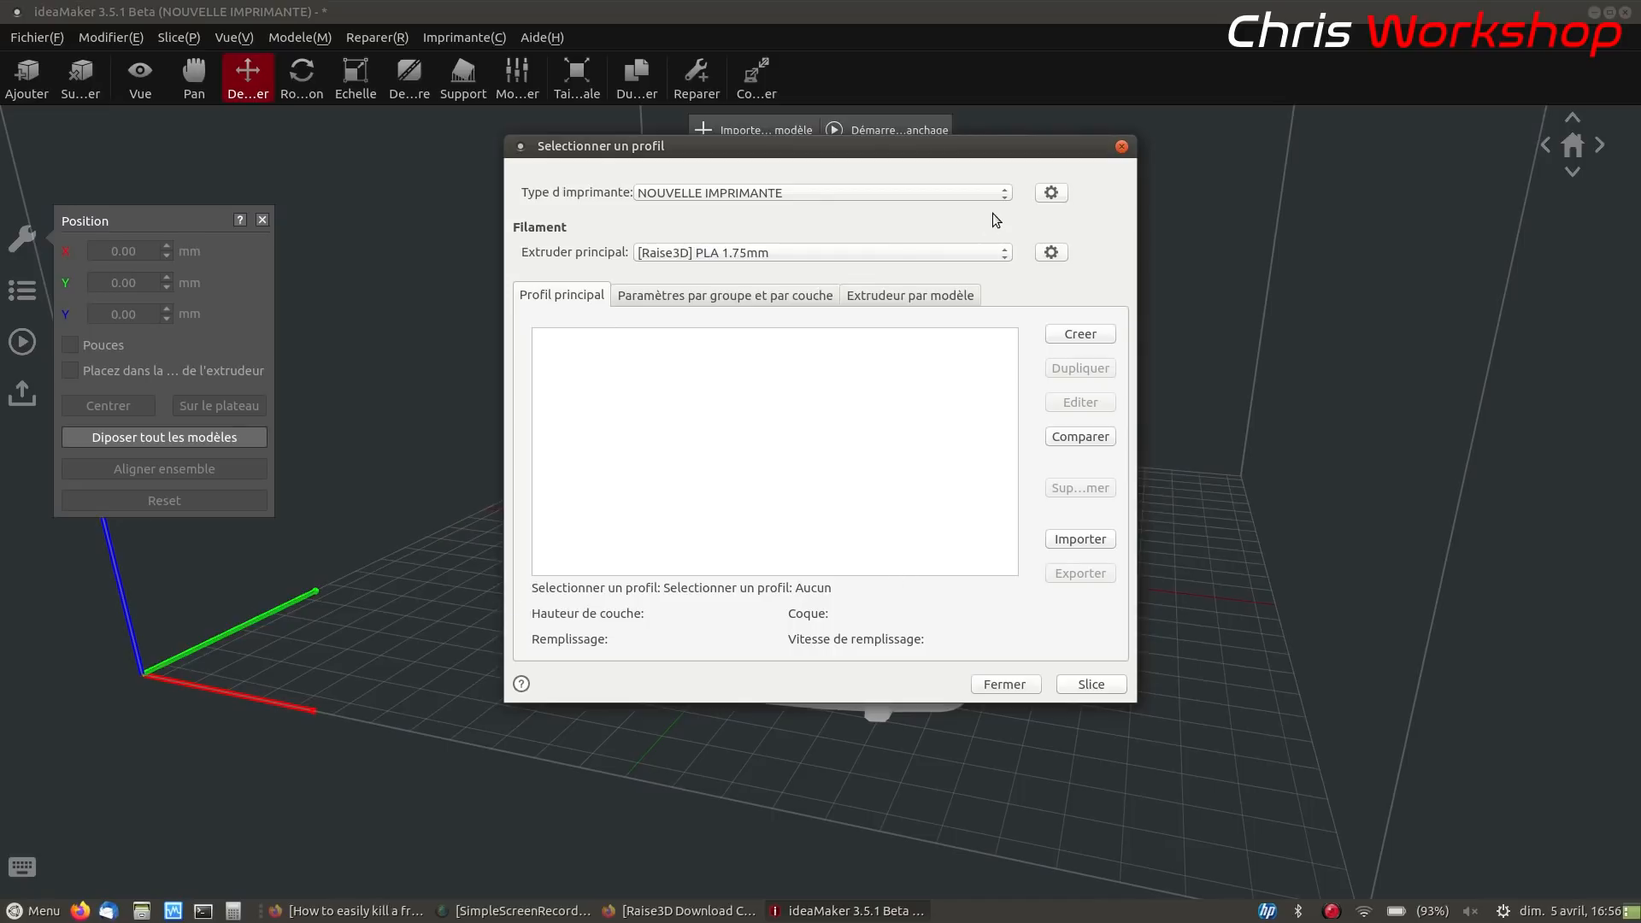
{"action": "left_click", "coordinate": [1007, 189]}
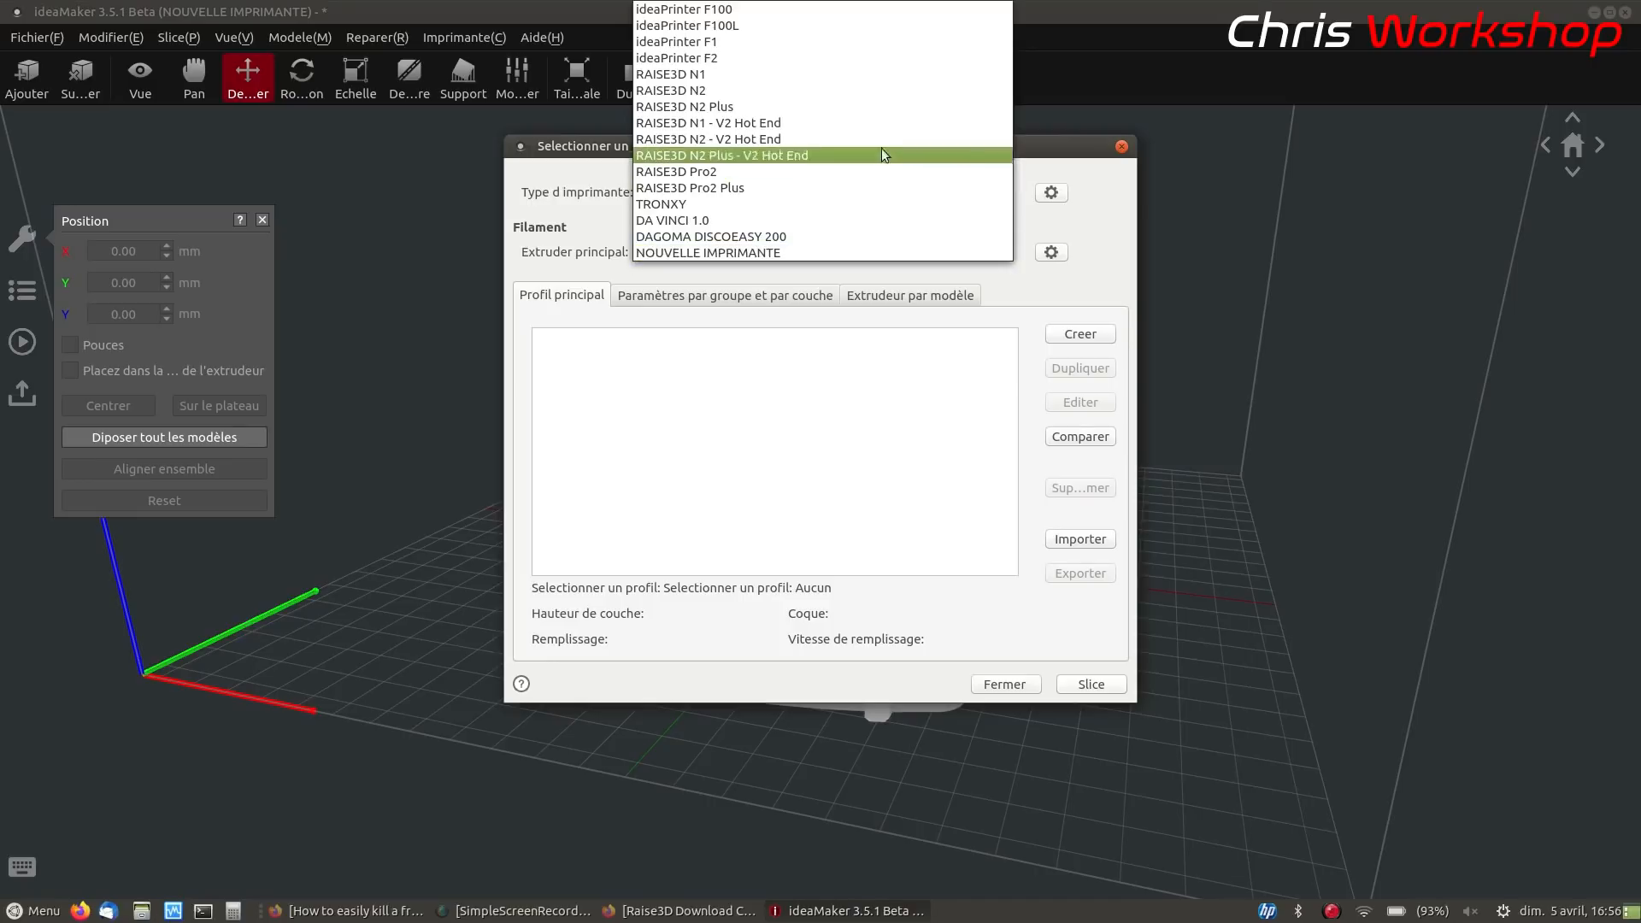
{"action": "left_click", "coordinate": [822, 90]}
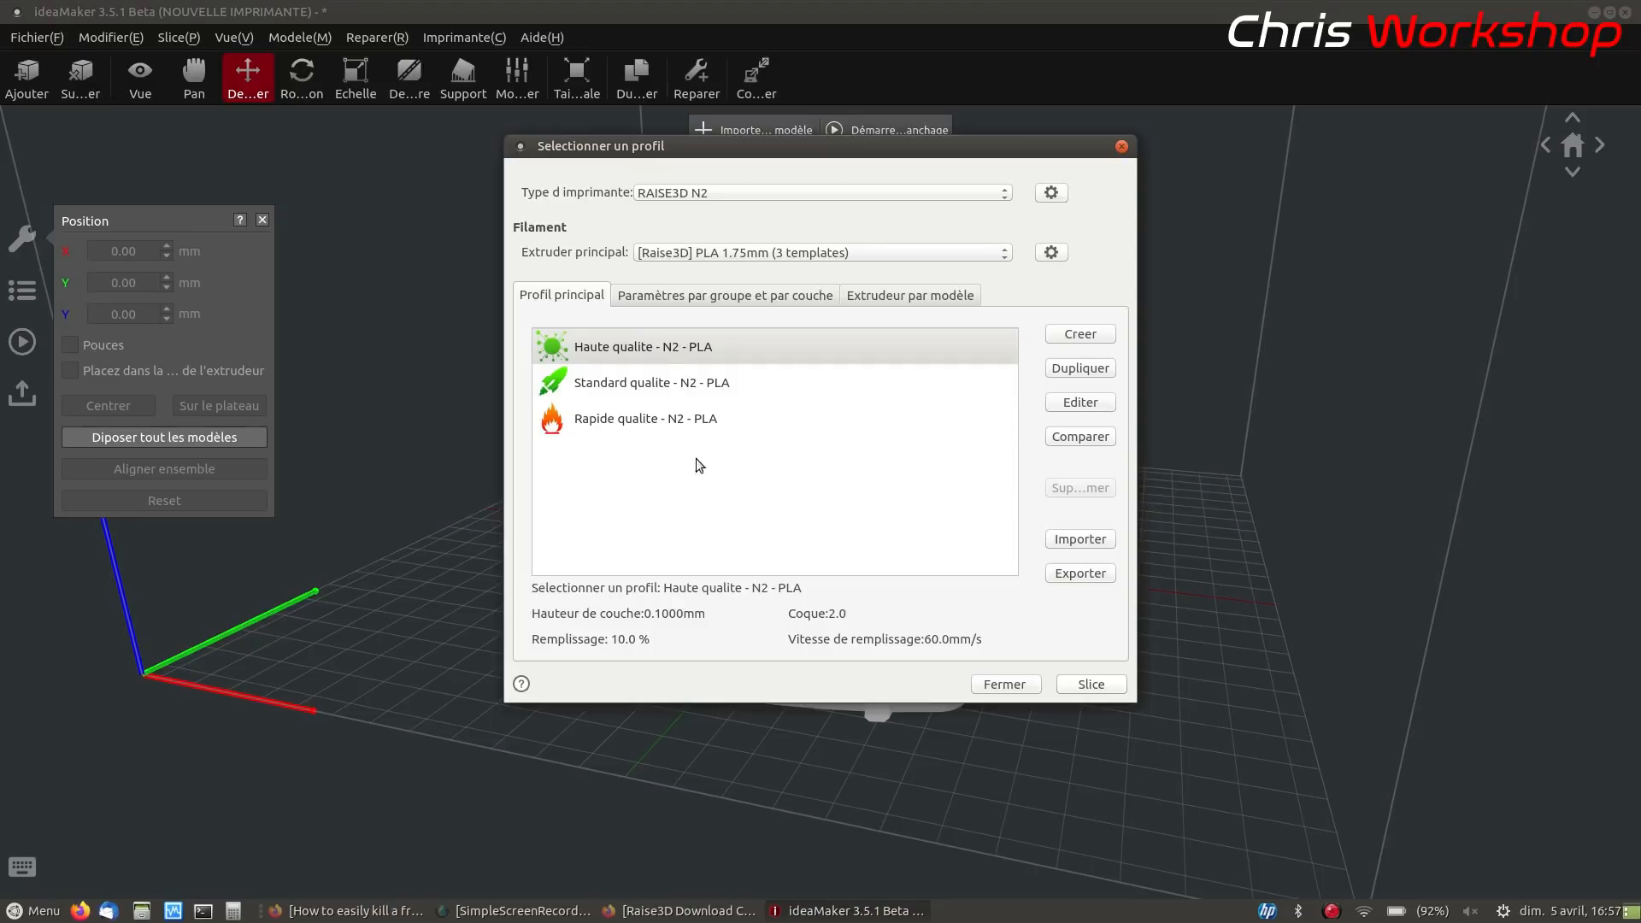
Select the Rapide qualite - N2 - PLA profile and view its layer settings, leaving them without saving
{"action": "left_click", "coordinate": [684, 426]}
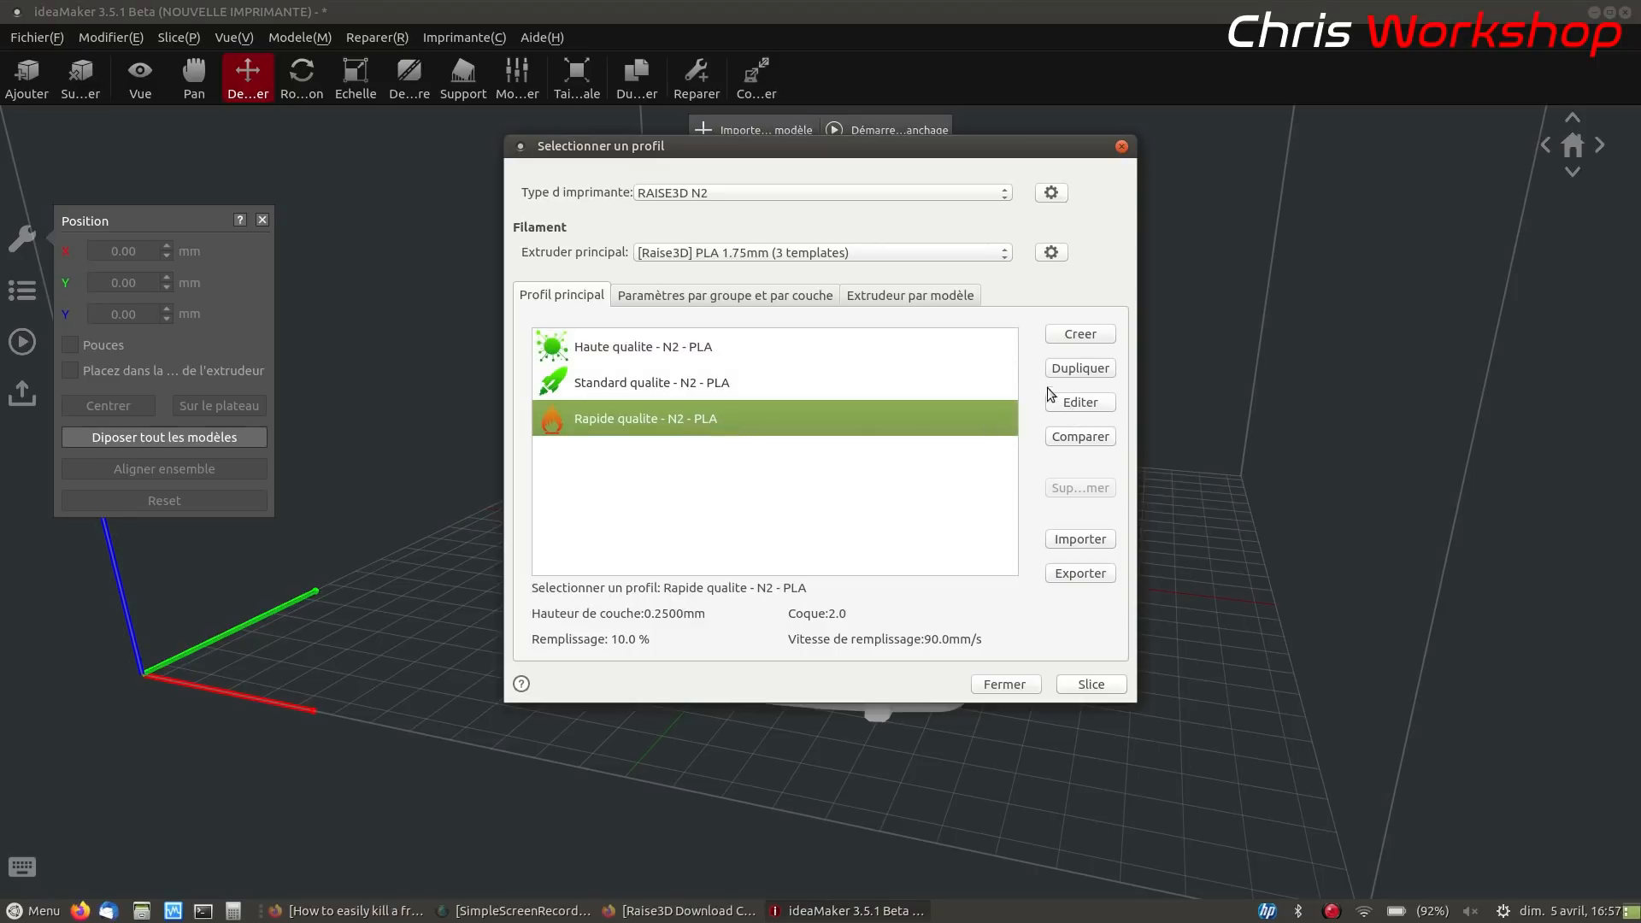
{"action": "left_click", "coordinate": [1081, 402]}
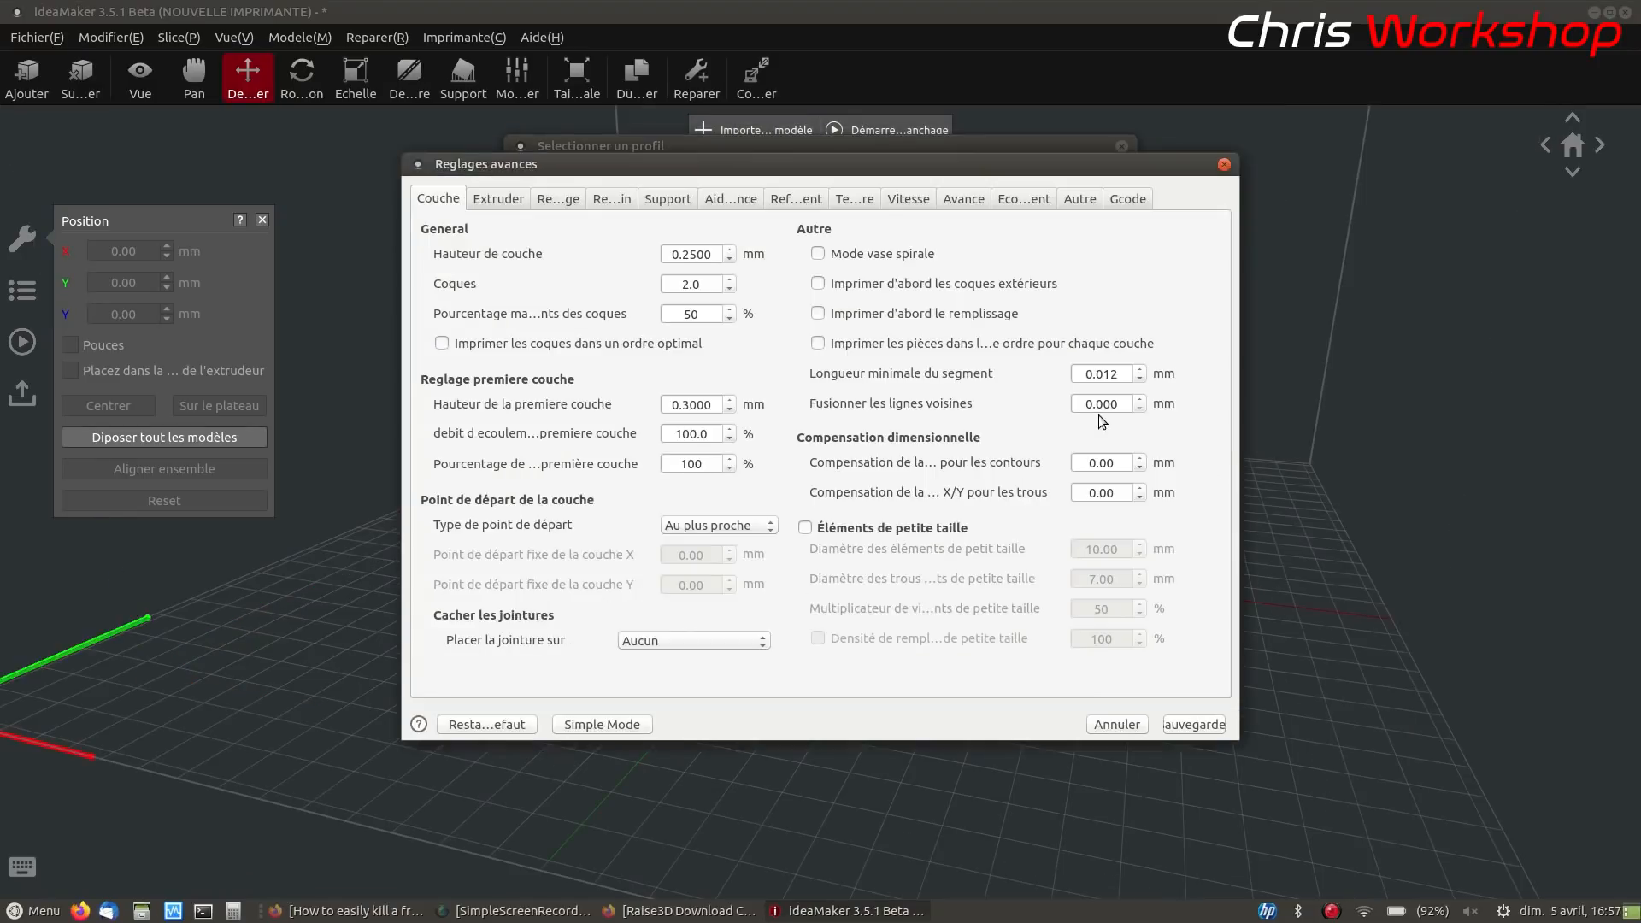
{"action": "left_click", "coordinate": [1124, 726]}
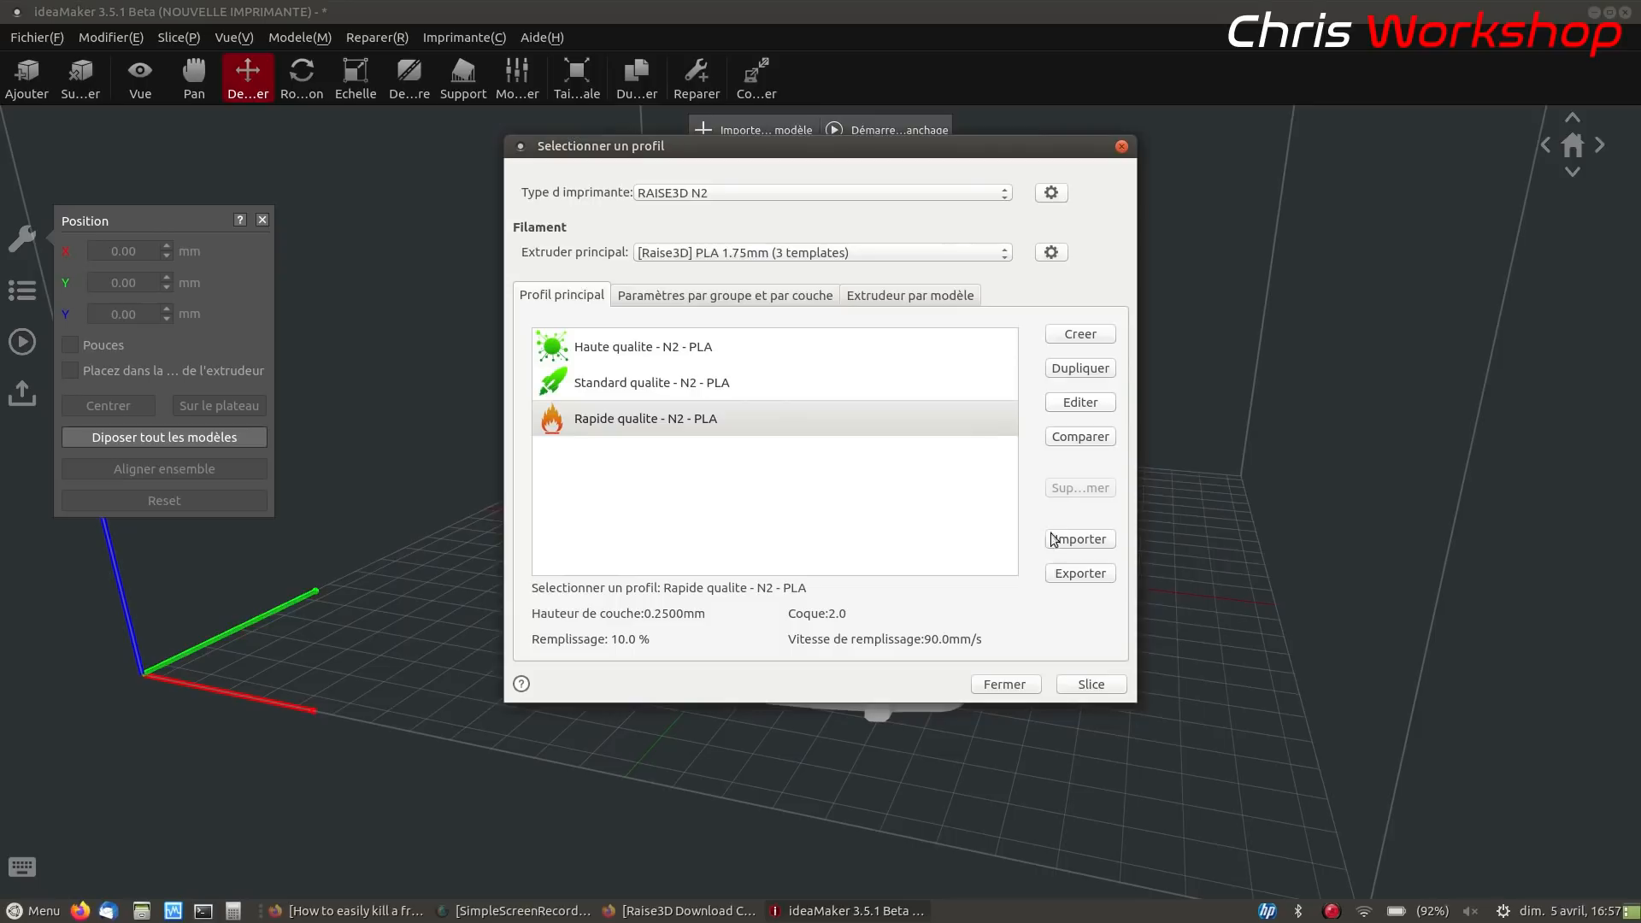
Export the Rapide qualite - N2 - PLA profile as a .bin file to the Bureau folder
{"action": "left_click", "coordinate": [1080, 573]}
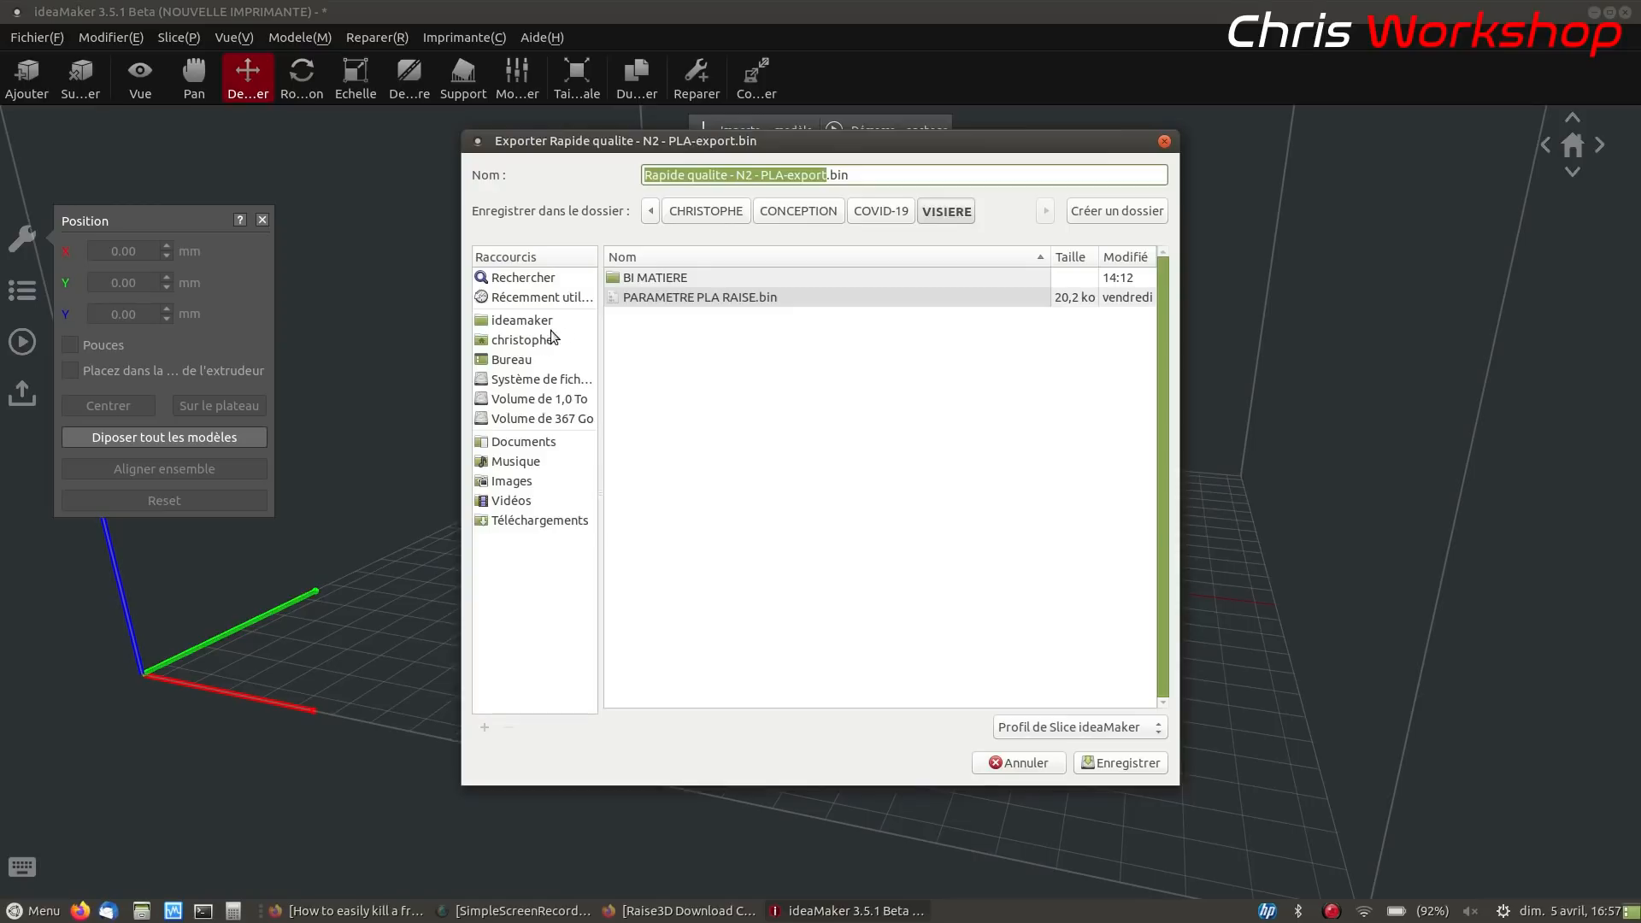
{"action": "left_click", "coordinate": [517, 360]}
{"action": "left_click", "coordinate": [1110, 771]}
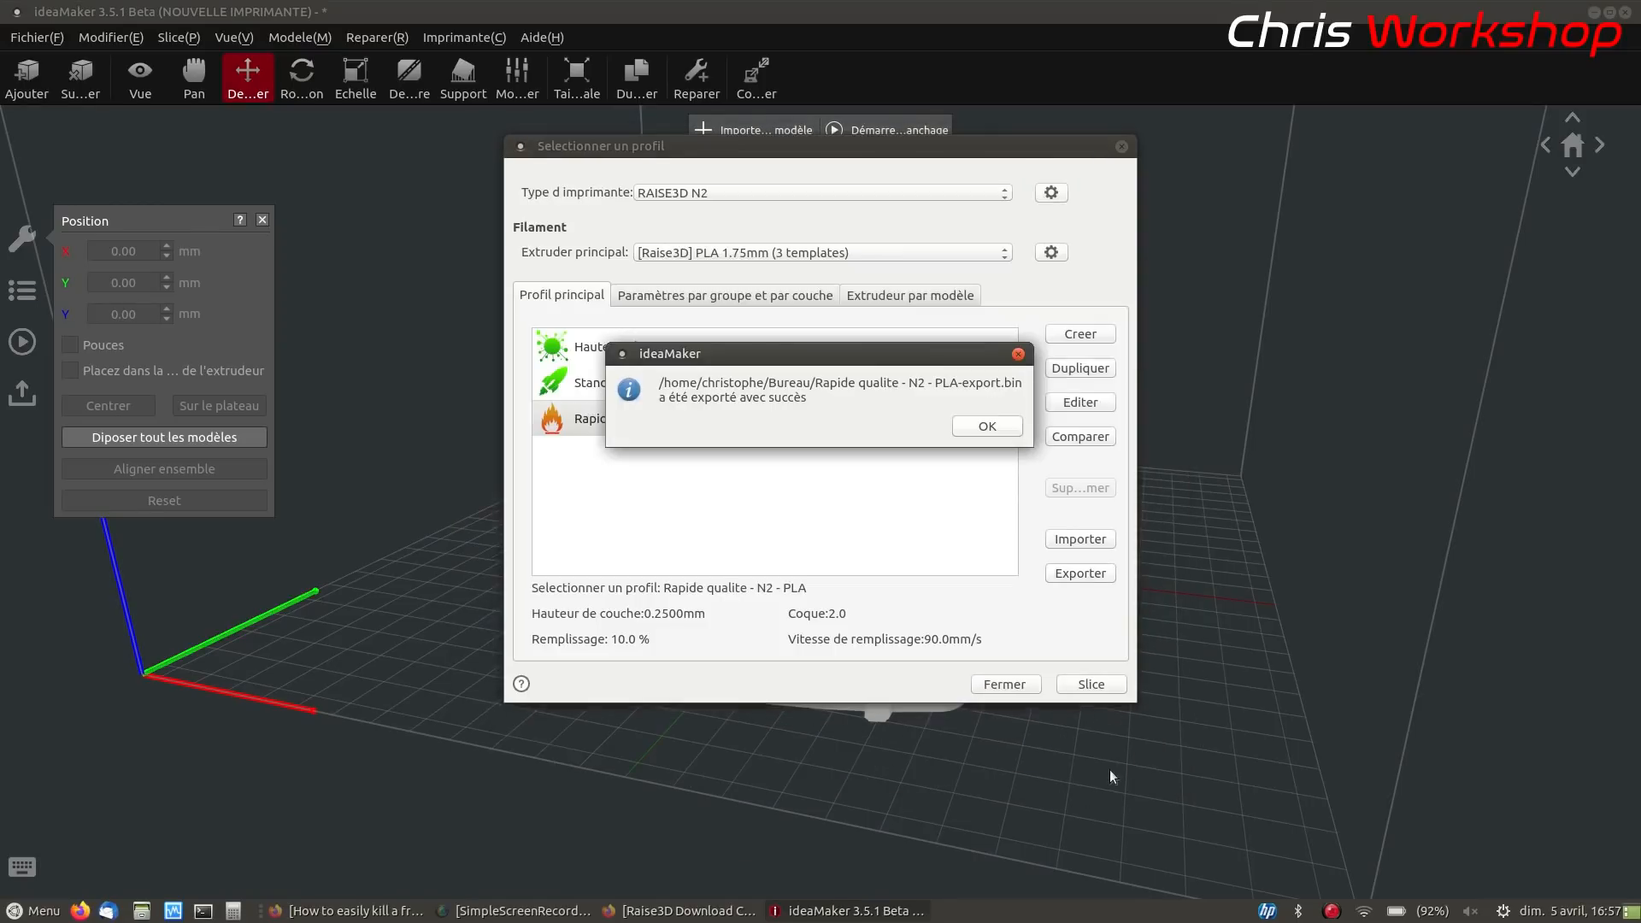
{"action": "left_click", "coordinate": [988, 426]}
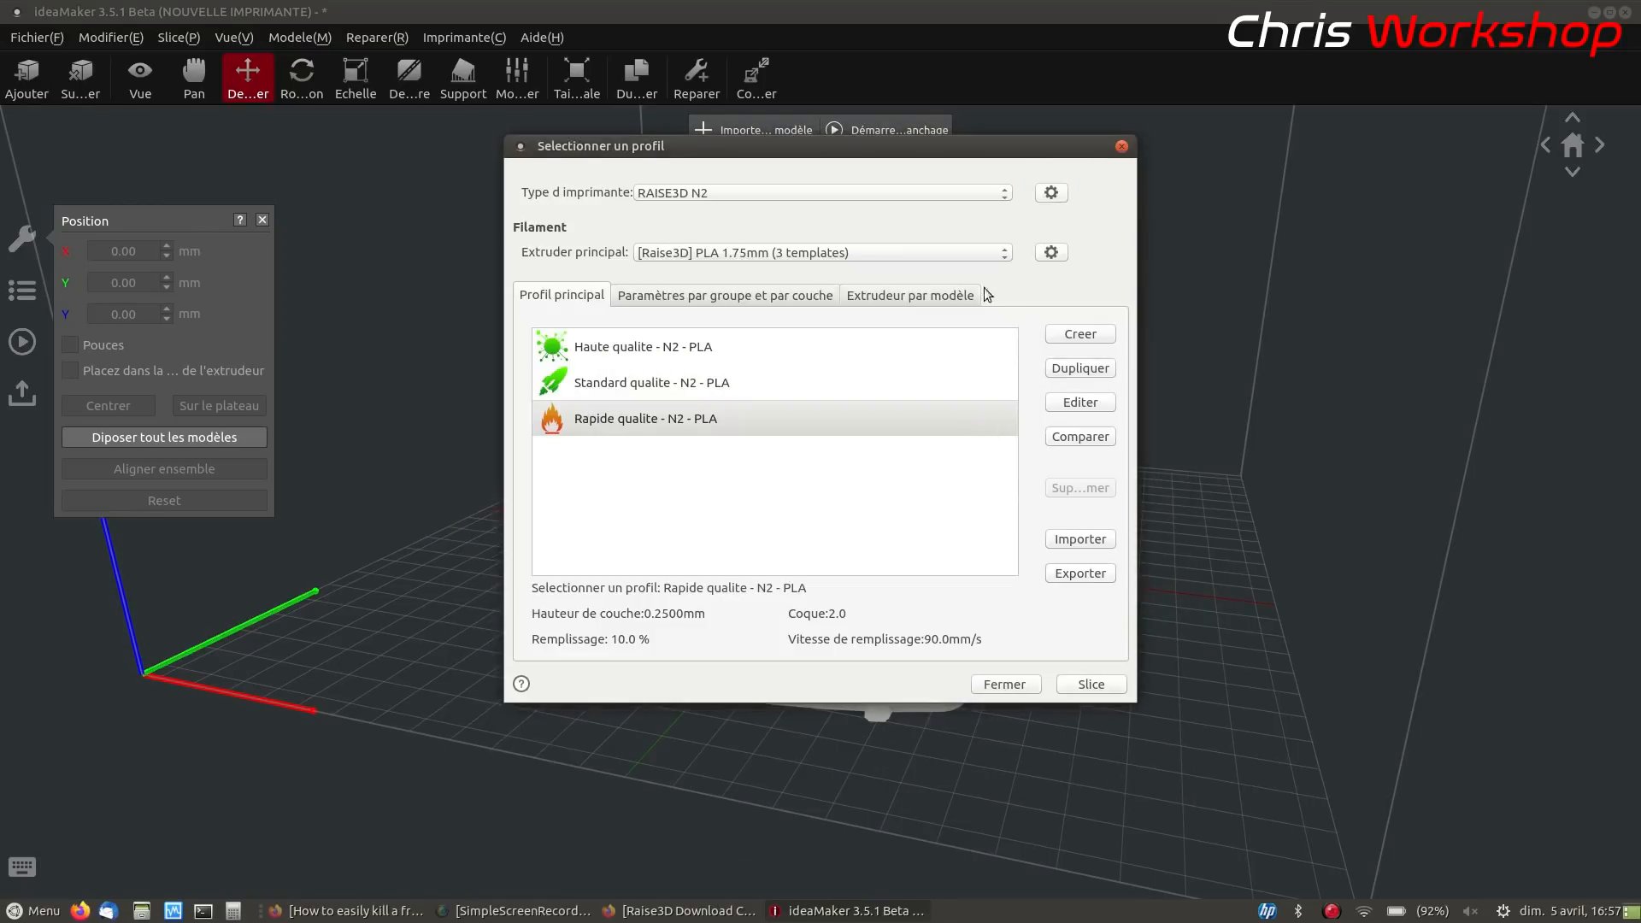
Switch the printer type to NOUVELLE IMPRIMANTE and load Rapide qualite - N2 - PLA-export.bin from Bureau for import
{"action": "left_click", "coordinate": [976, 195]}
{"action": "left_click", "coordinate": [931, 353]}
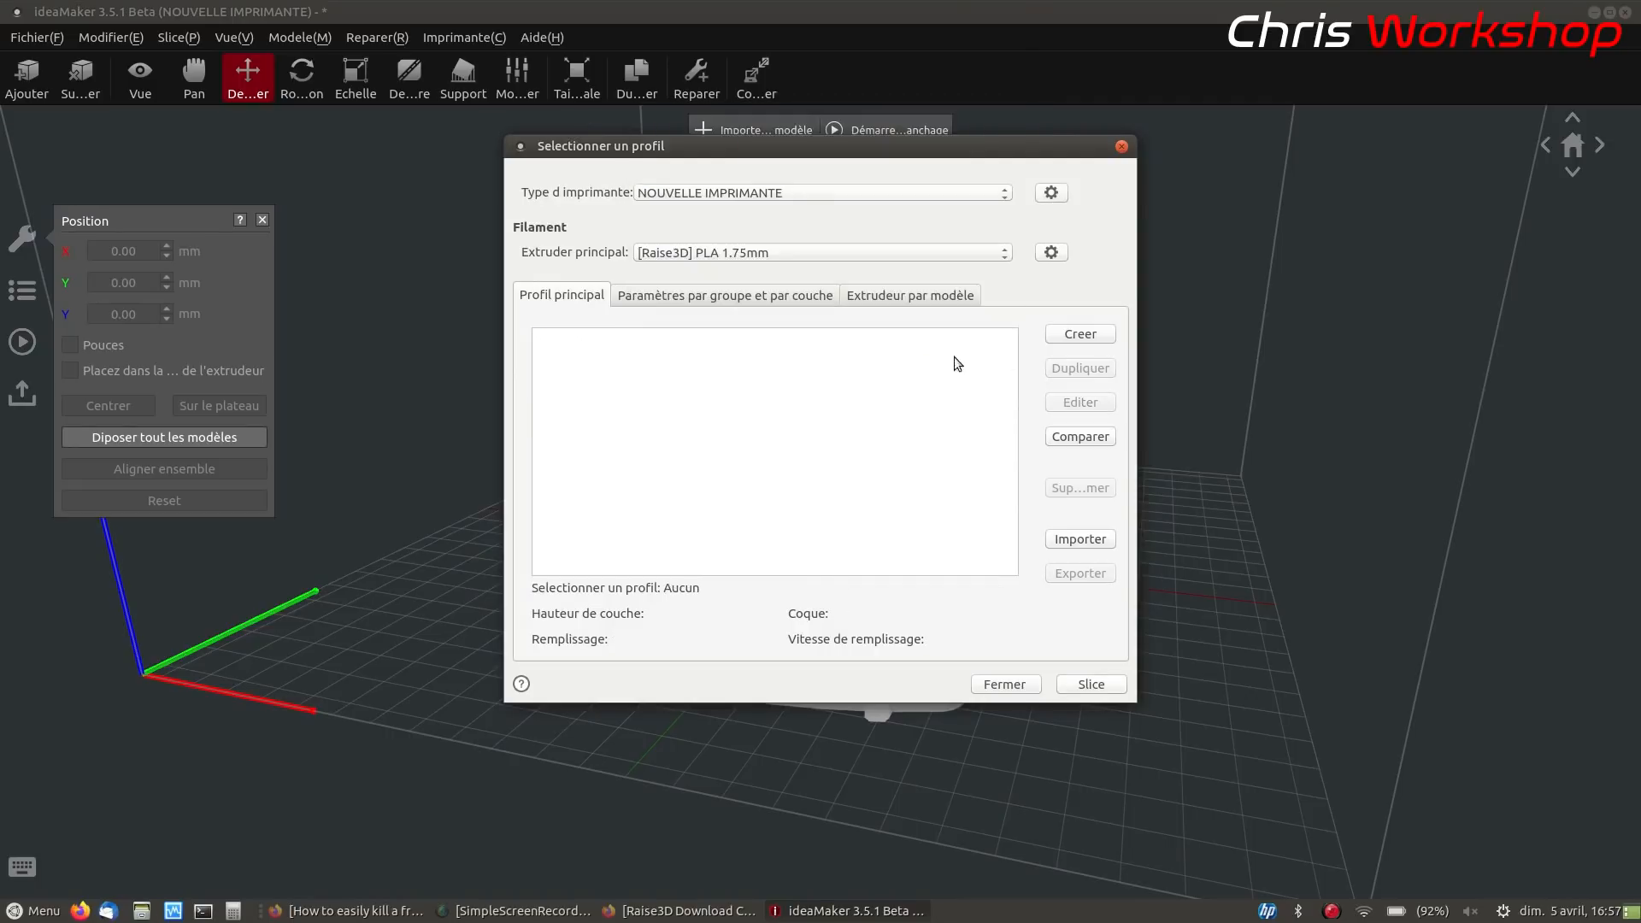
{"action": "left_click", "coordinate": [1080, 540]}
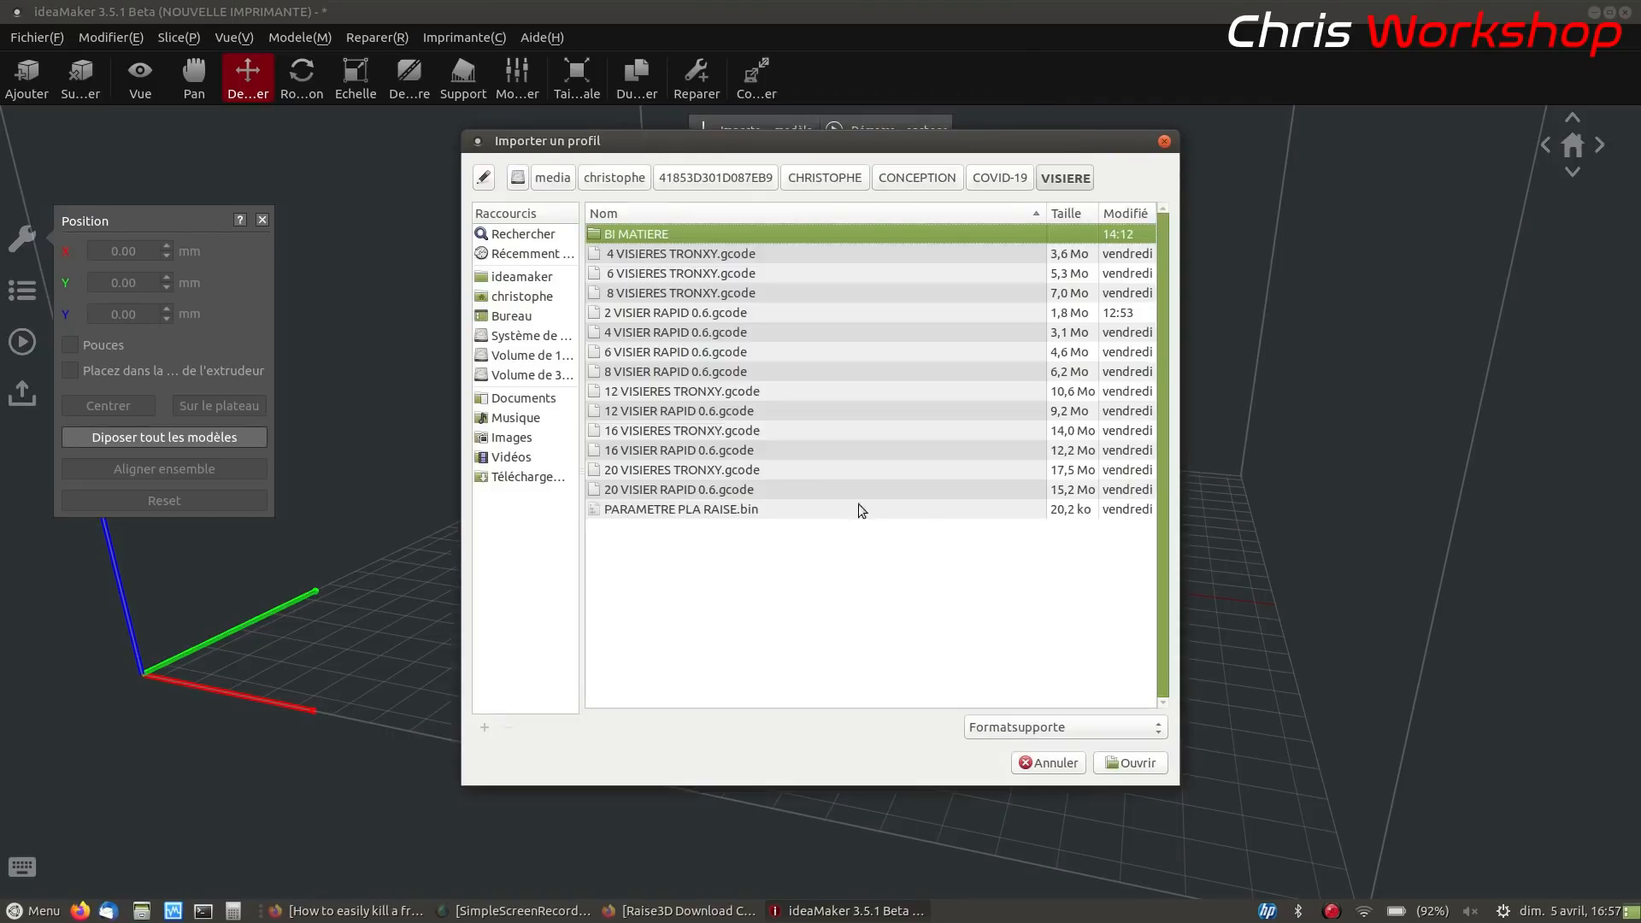
{"action": "left_click", "coordinate": [510, 315]}
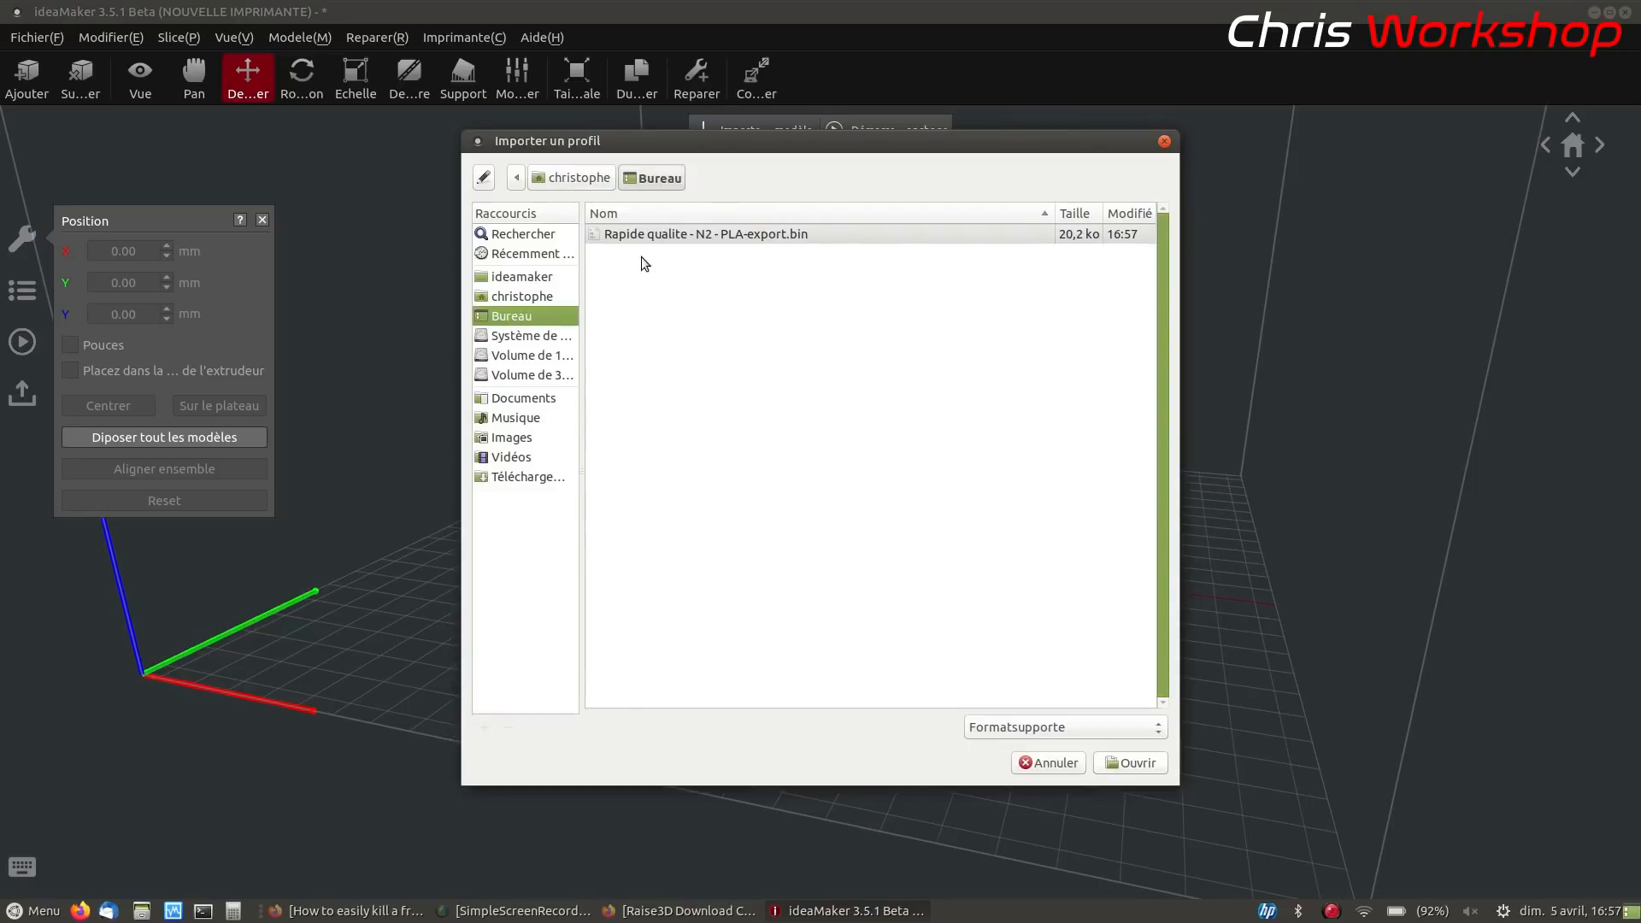
{"action": "left_click", "coordinate": [1146, 768]}
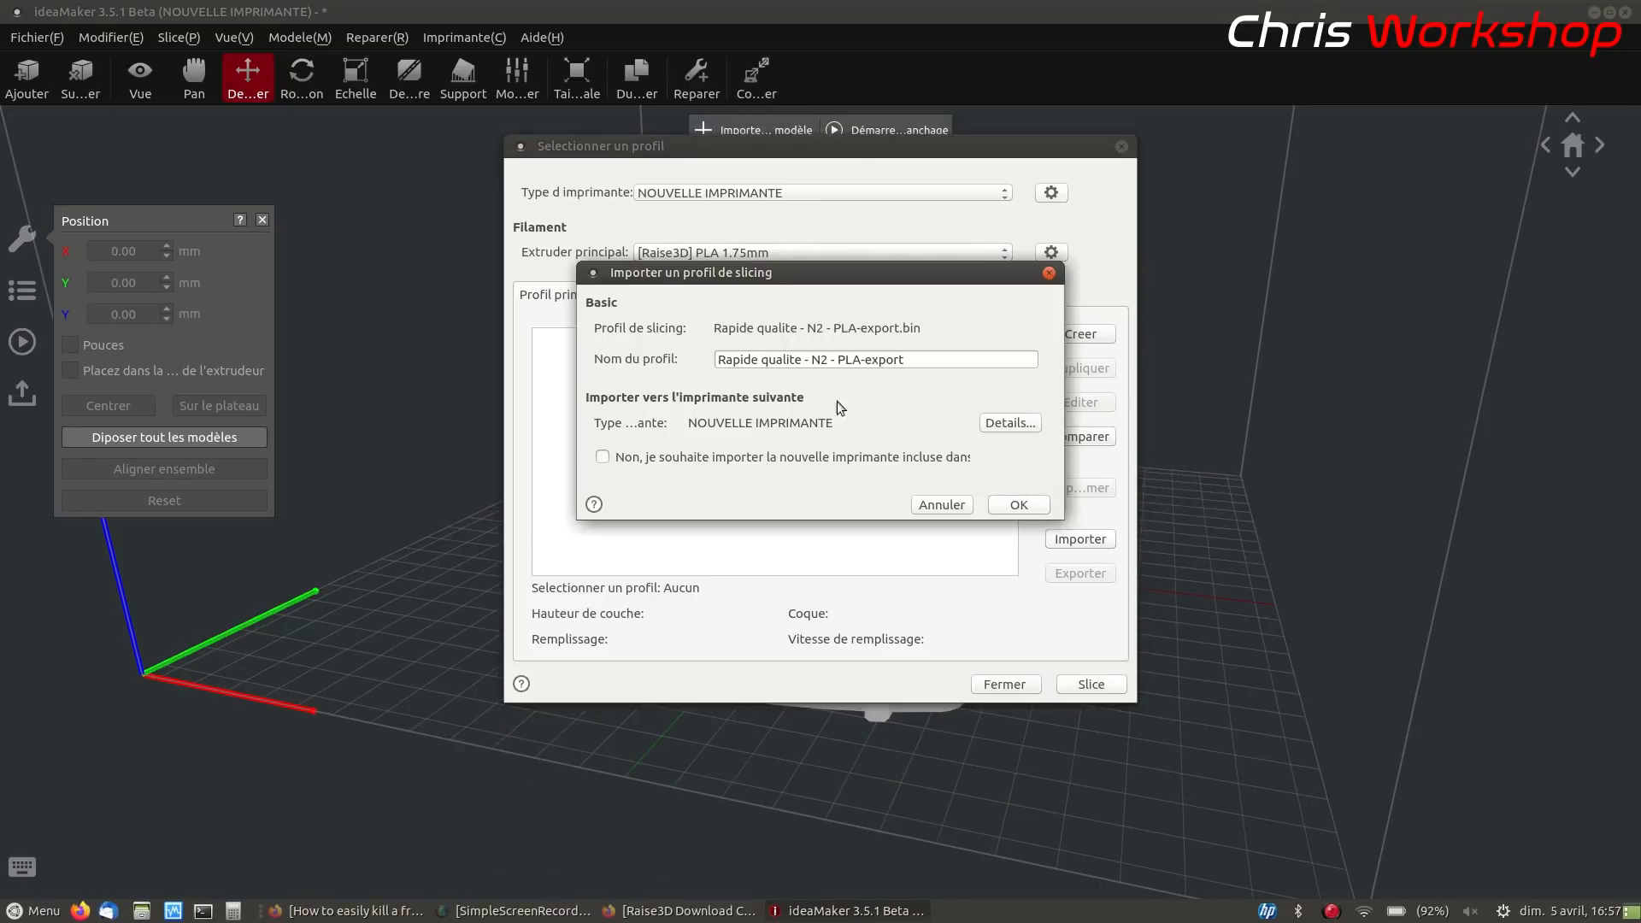
Name the imported slicing profile ARMATURES and confirm its import to NOUVELLE IMPRIMANTE
{"action": "left_click", "coordinate": [908, 359]}
{"action": "left_click_drag", "start_coordinate": [910, 359], "coordinate": [600, 352]}
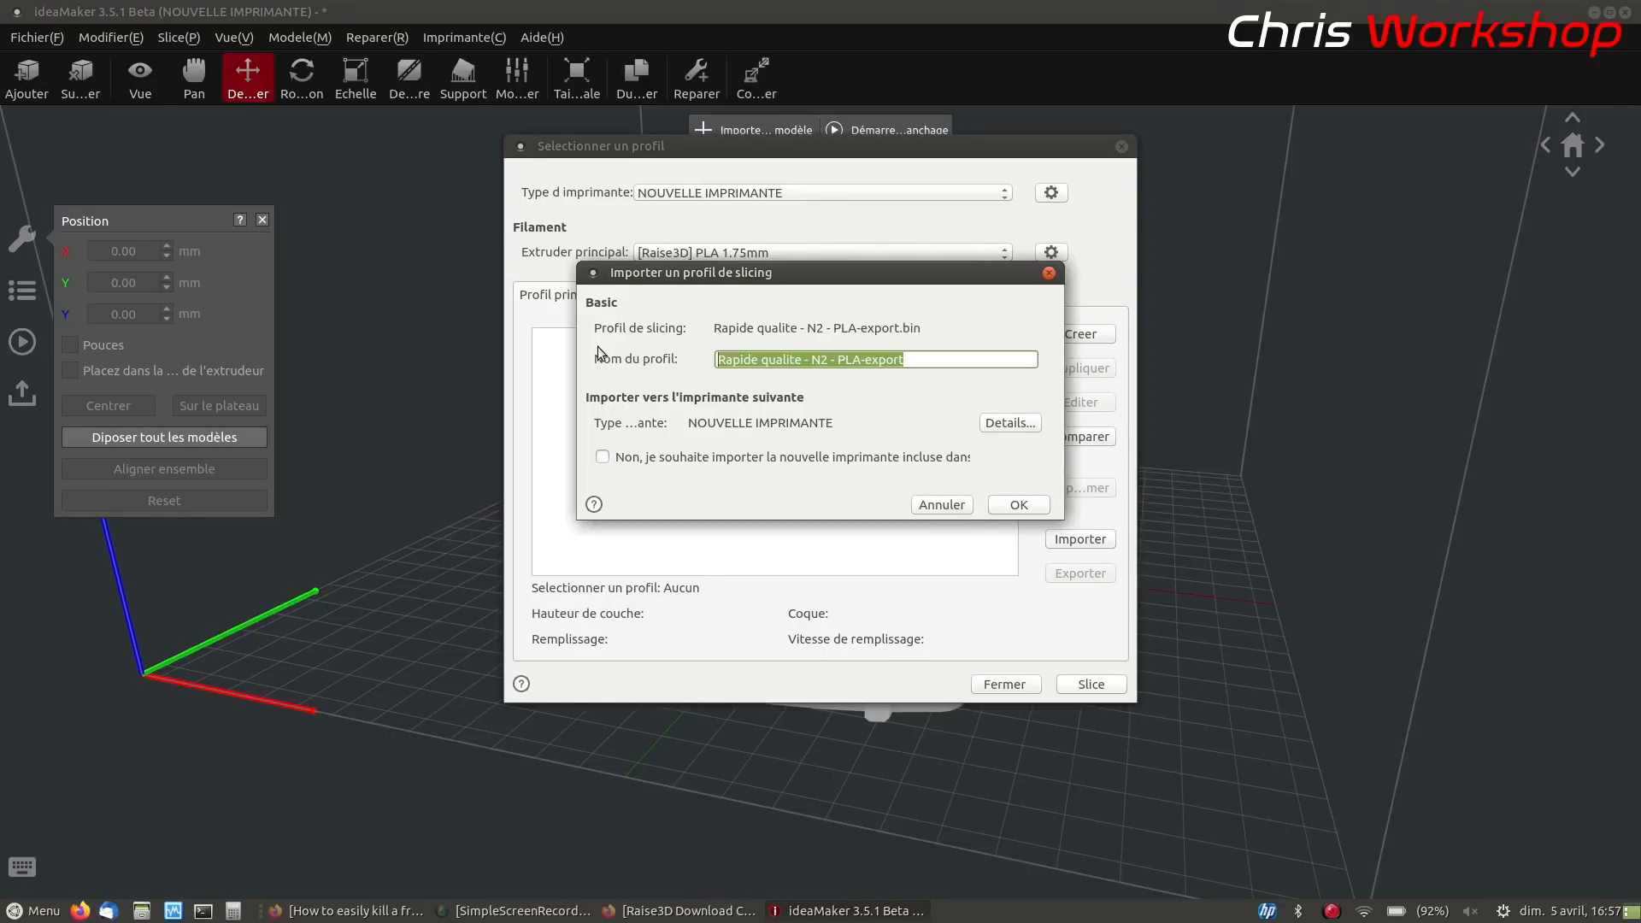
{"action": "type", "text": "A"}
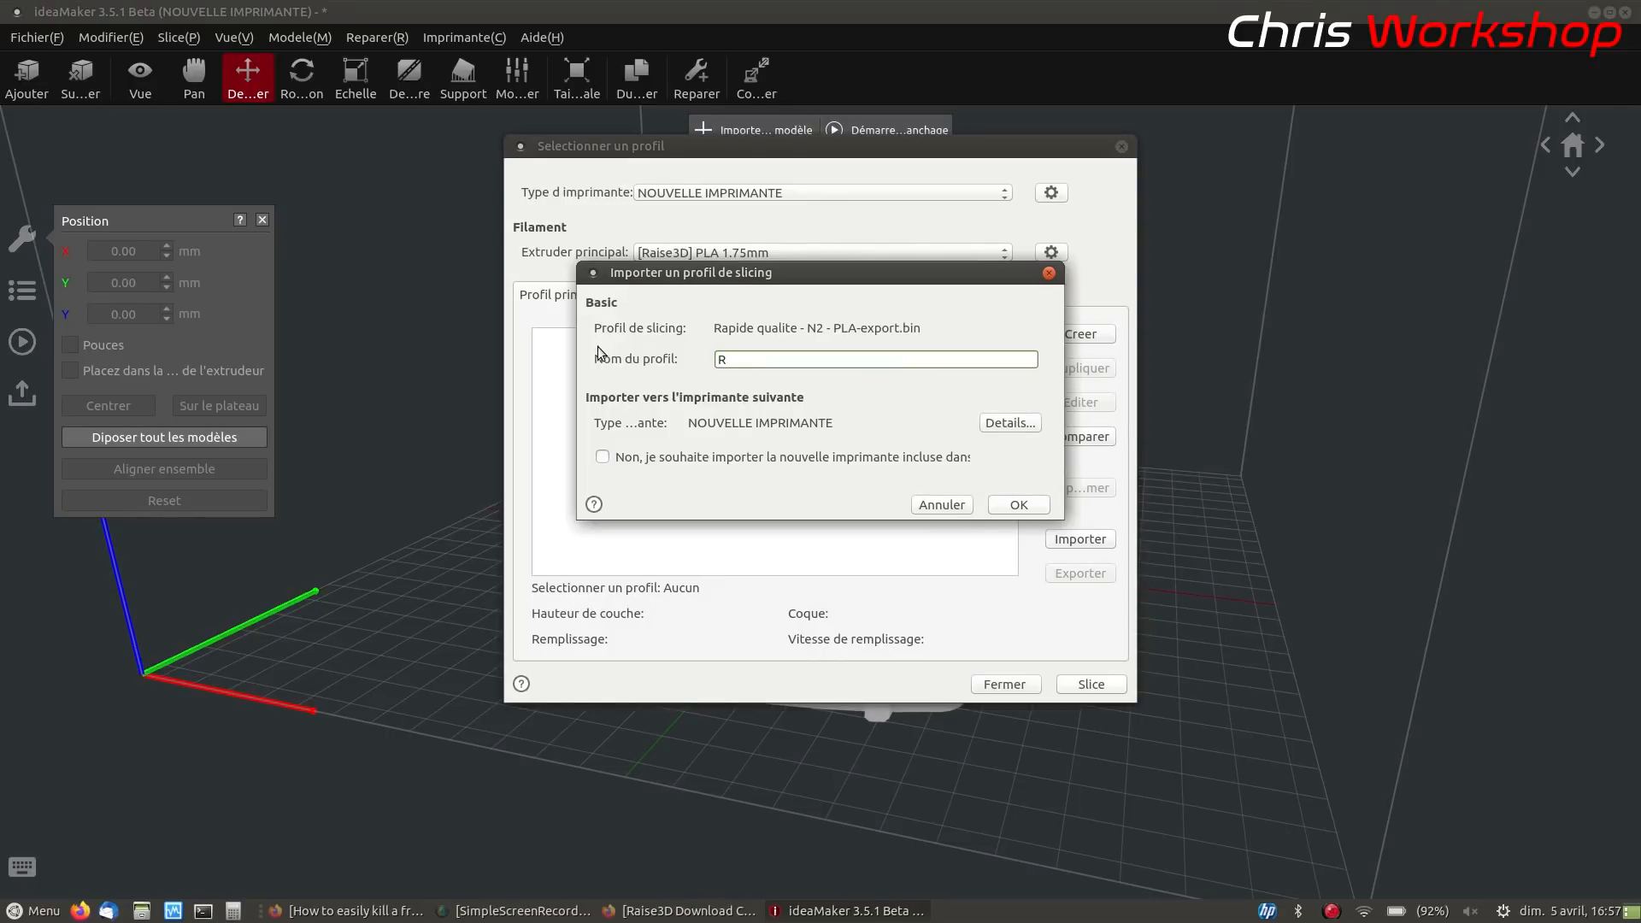
{"action": "type", "text": "RMATURES"}
{"action": "left_click", "coordinate": [1012, 506]}
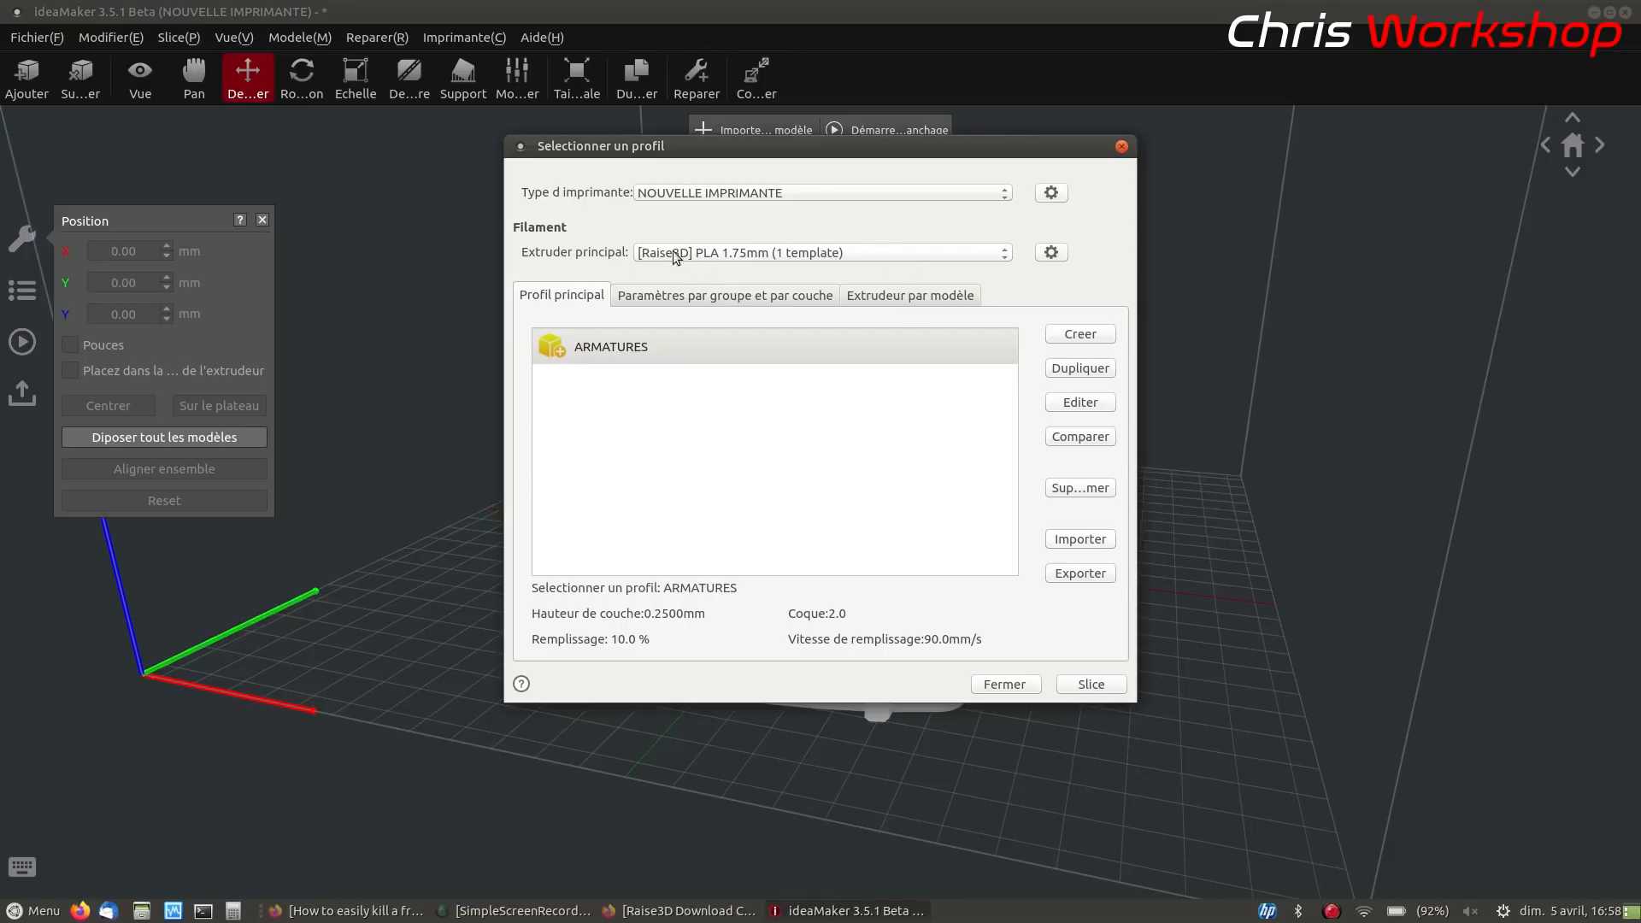
View the filament choices offered for the RAISE3D N2, keeping its PLA 1.75mm selection, and return to NOUVELLE IMPRIMANTE
{"action": "left_click", "coordinate": [724, 199]}
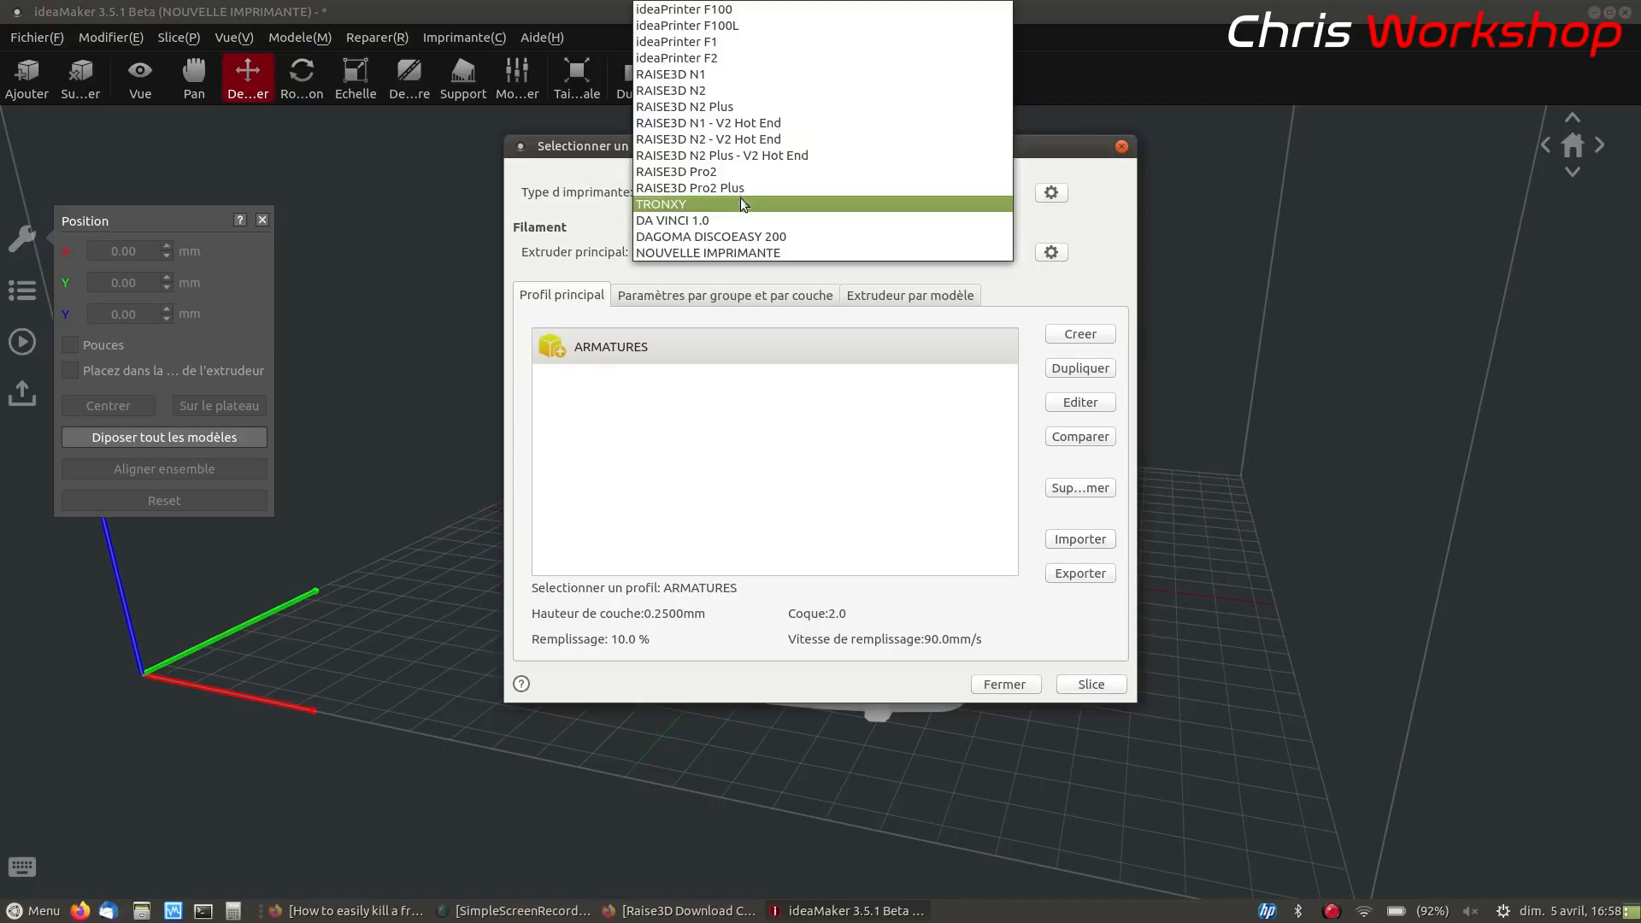
{"action": "left_click", "coordinate": [720, 90]}
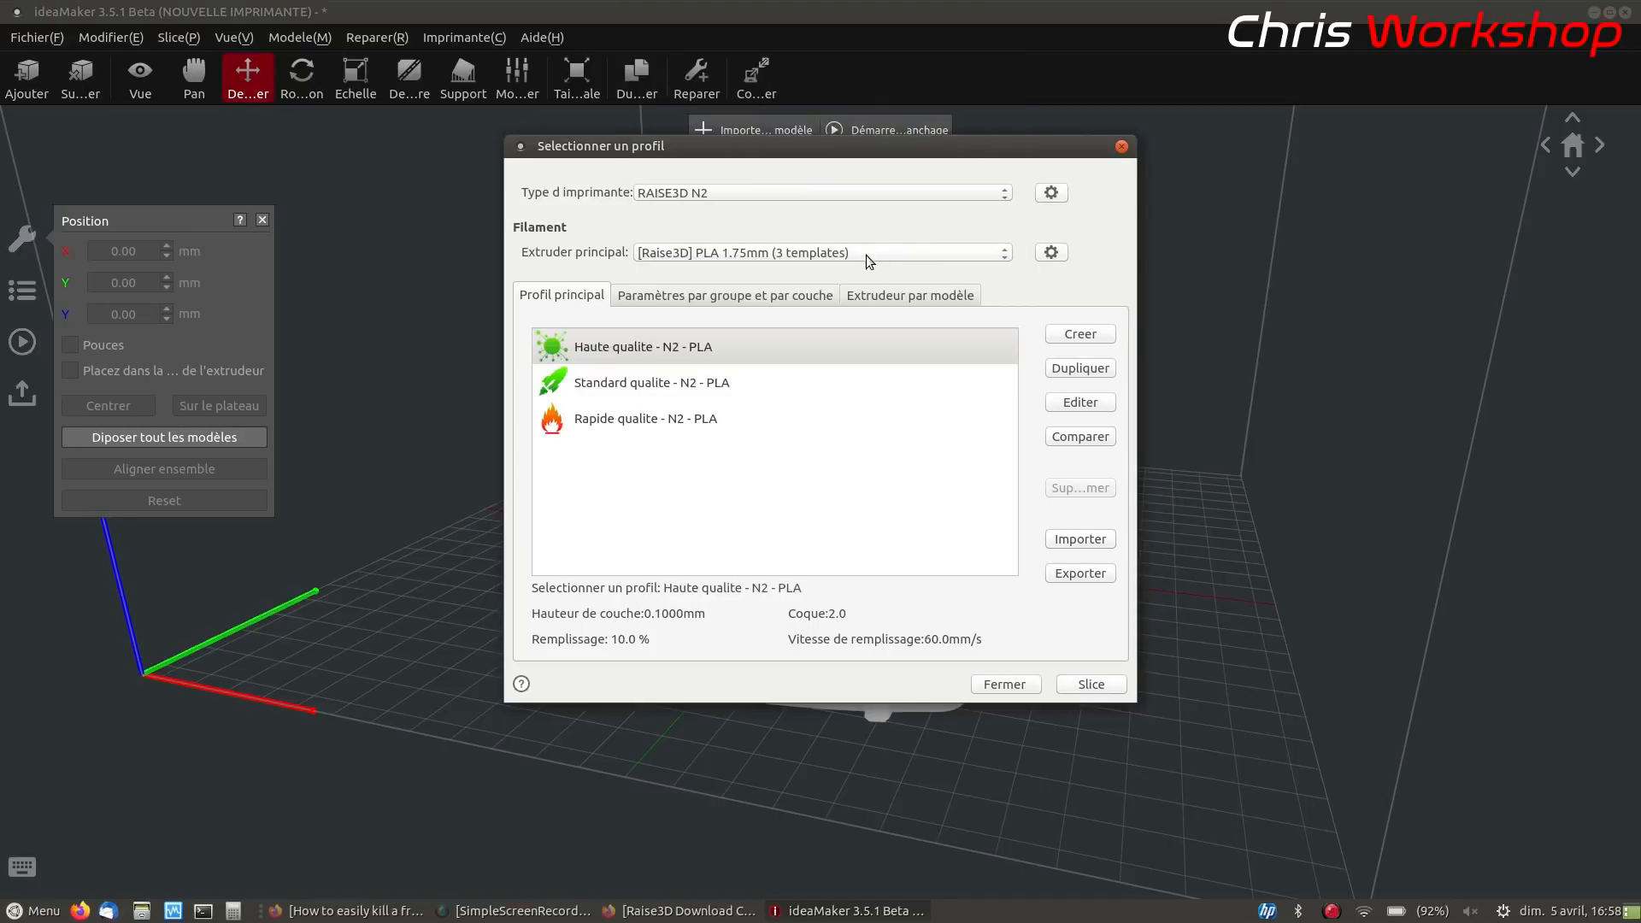
{"action": "left_click", "coordinate": [921, 253]}
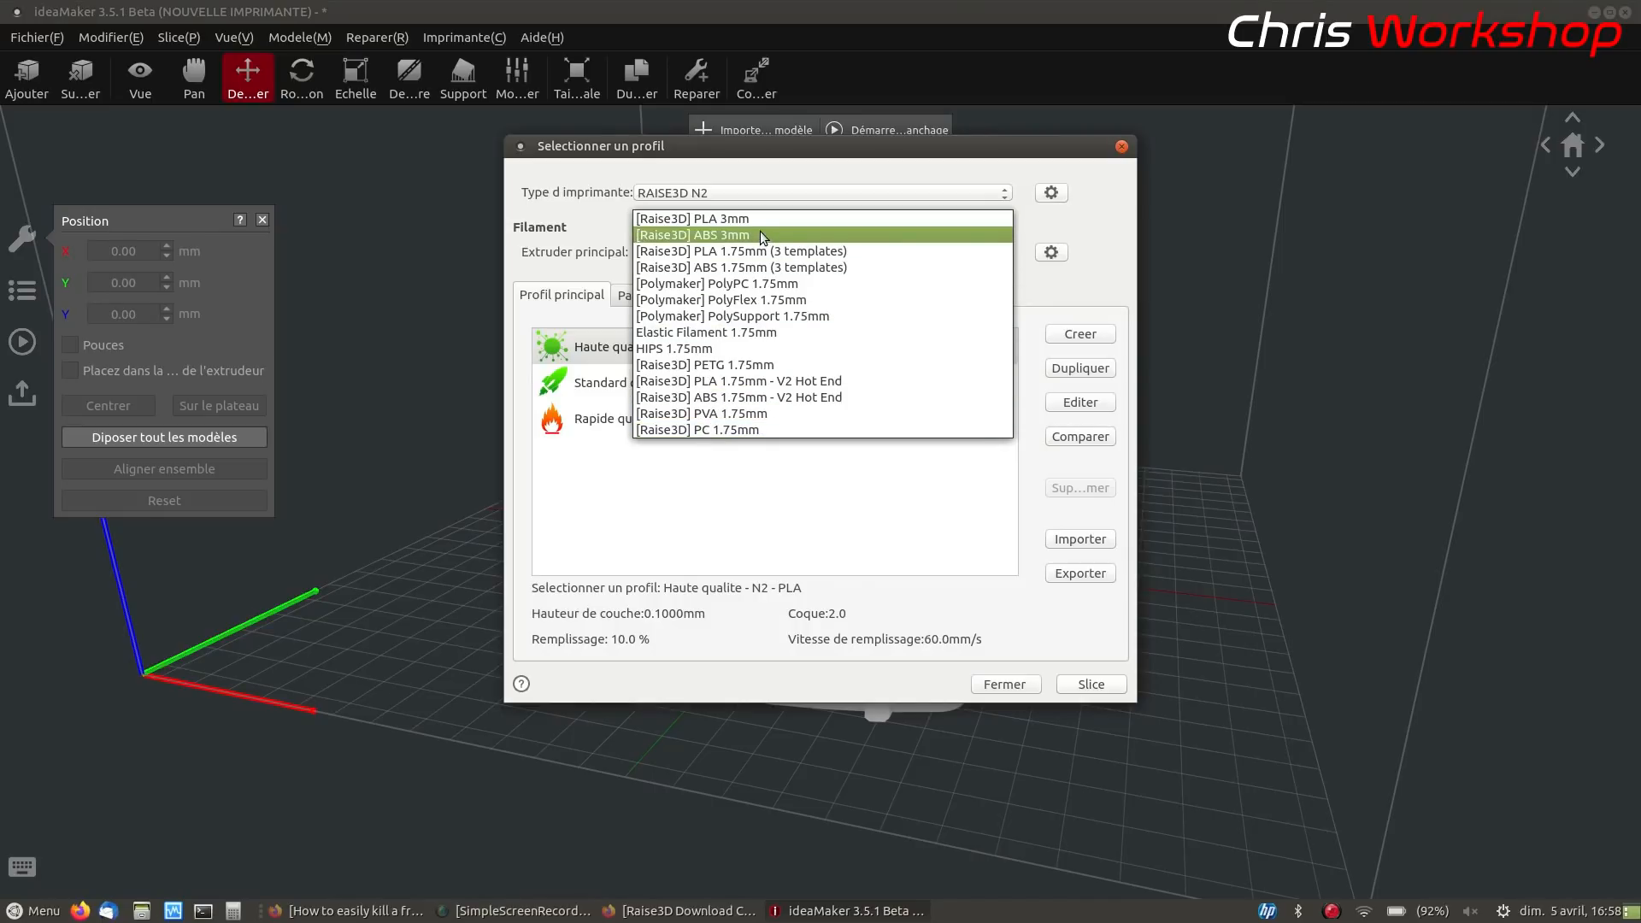
{"action": "left_click", "coordinate": [1023, 279]}
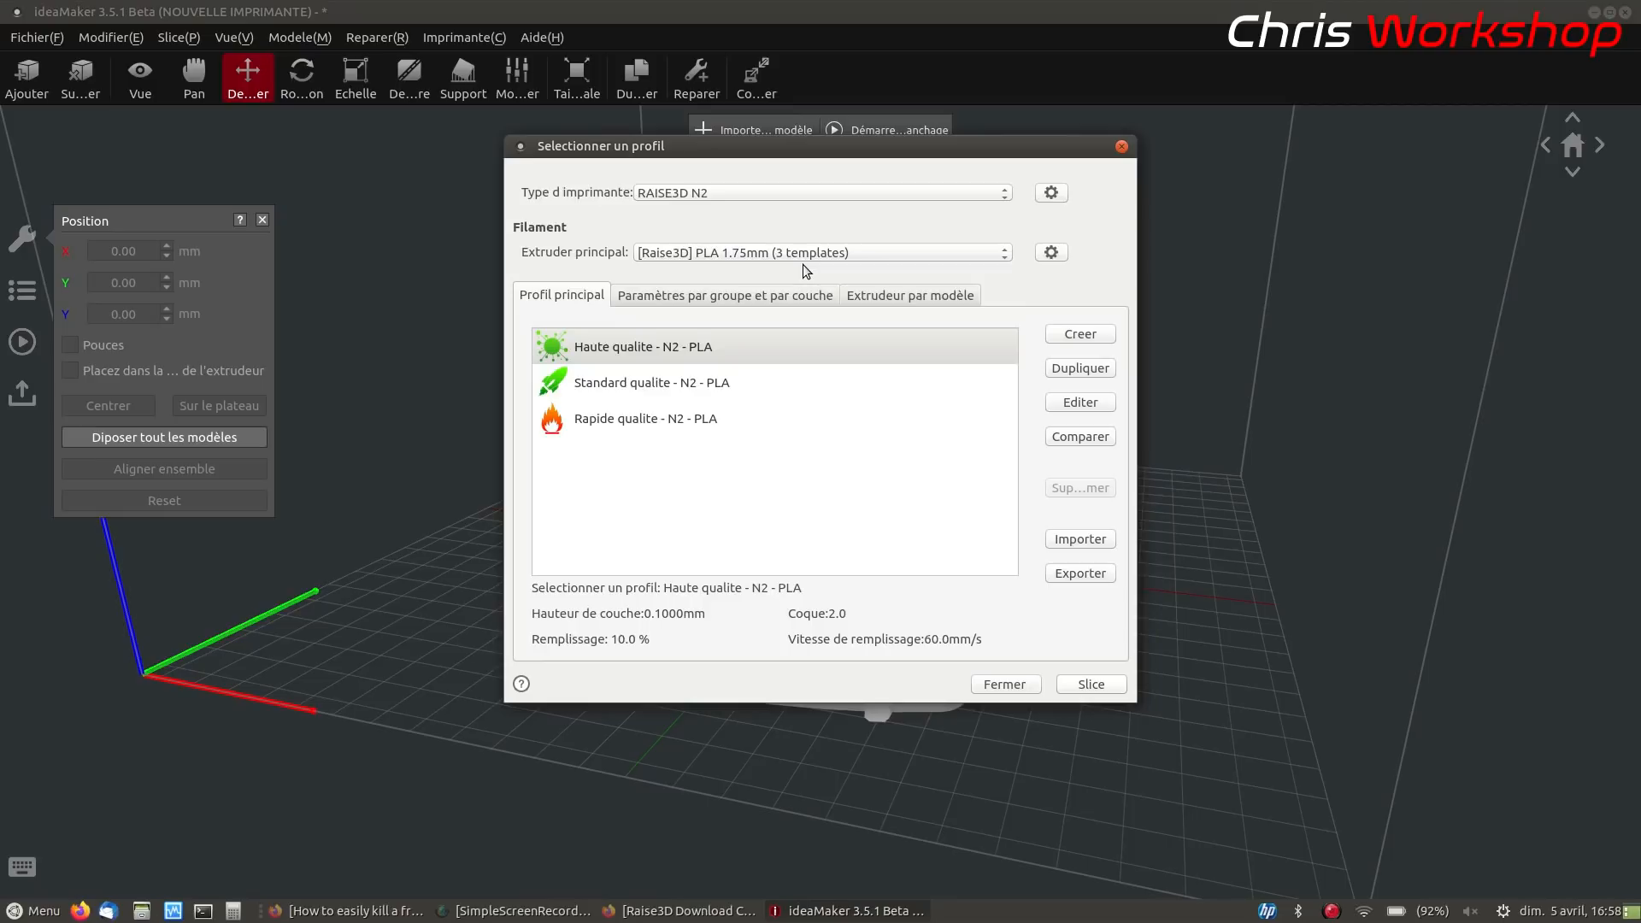
{"action": "left_click", "coordinate": [889, 195]}
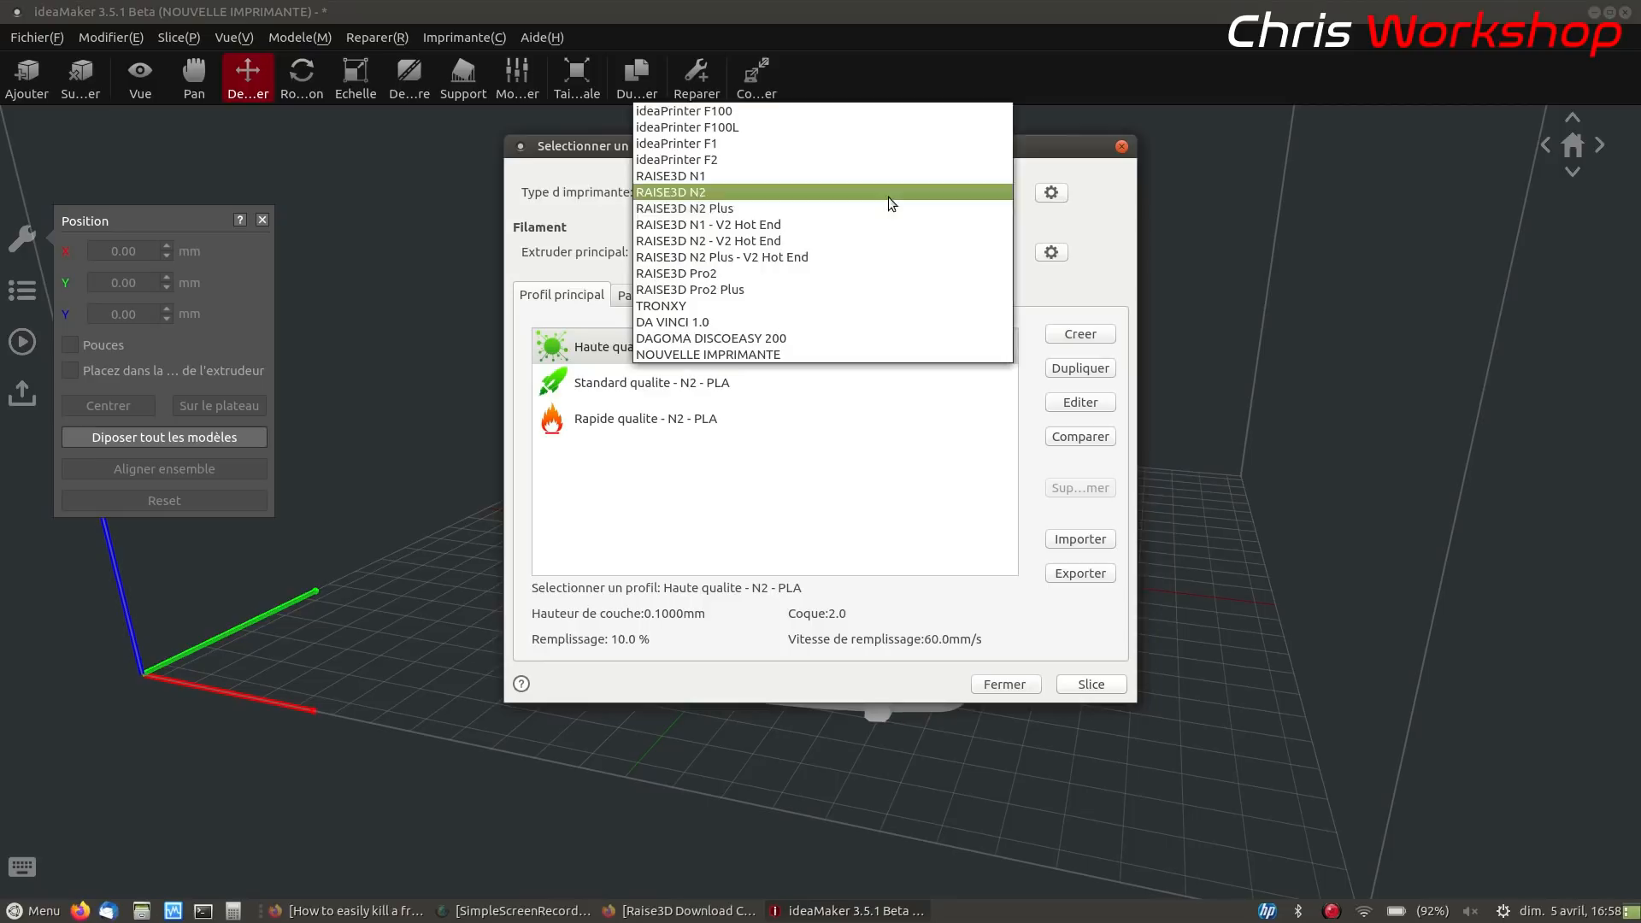
{"action": "left_click", "coordinate": [869, 357]}
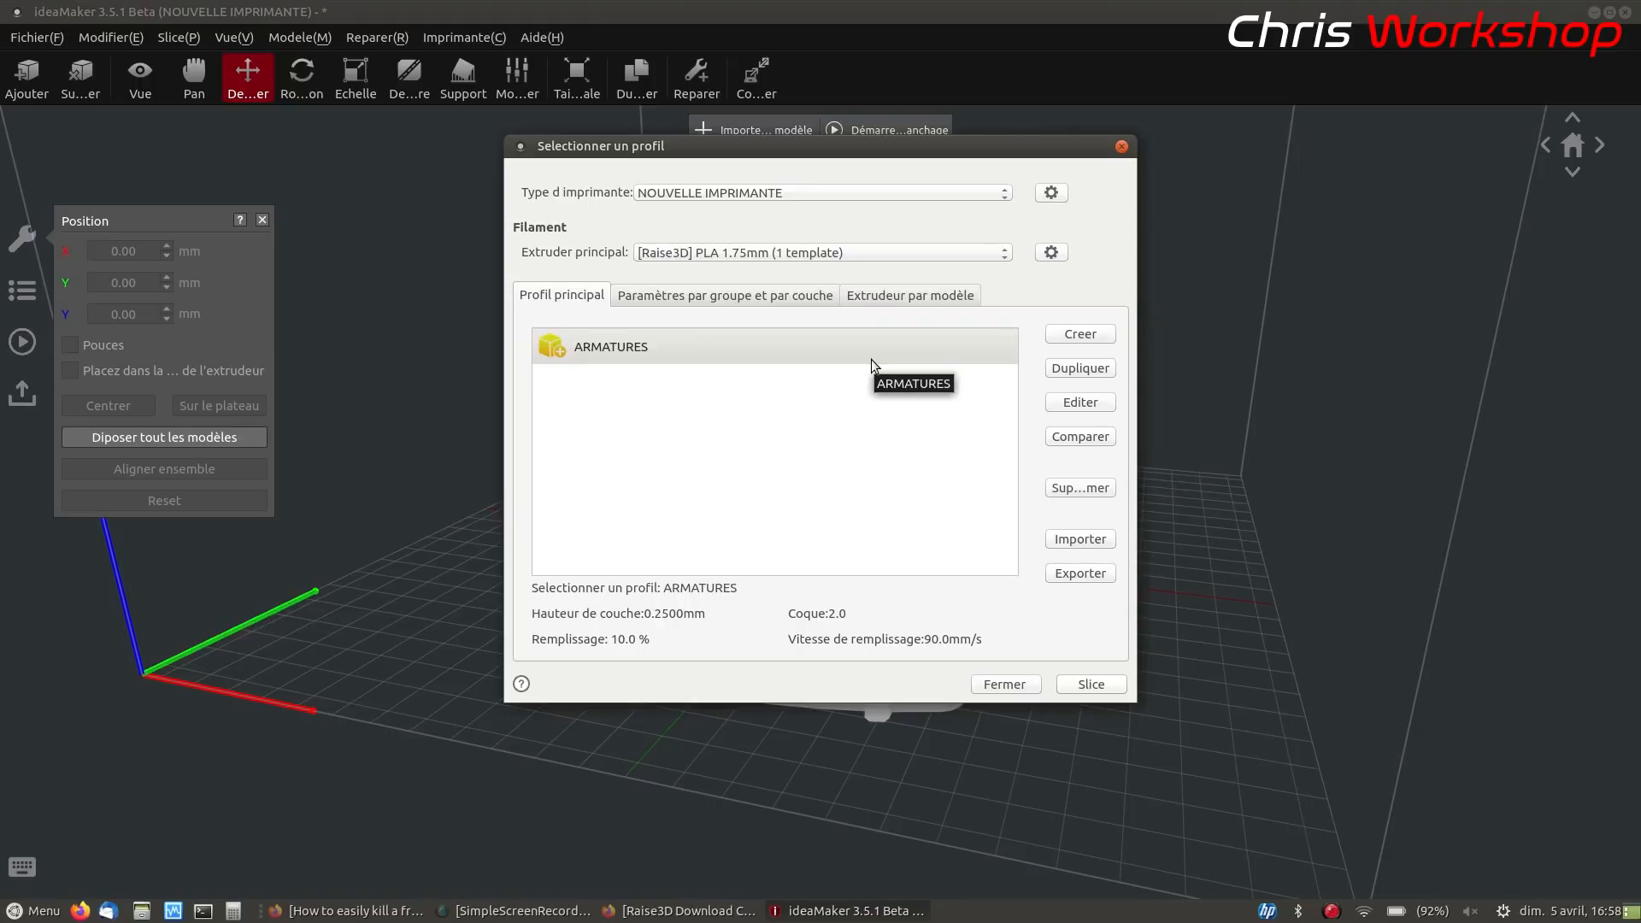
Open the ARMATURES profile for editing and set its layer height to 0.3 mm
{"action": "left_click", "coordinate": [1064, 404]}
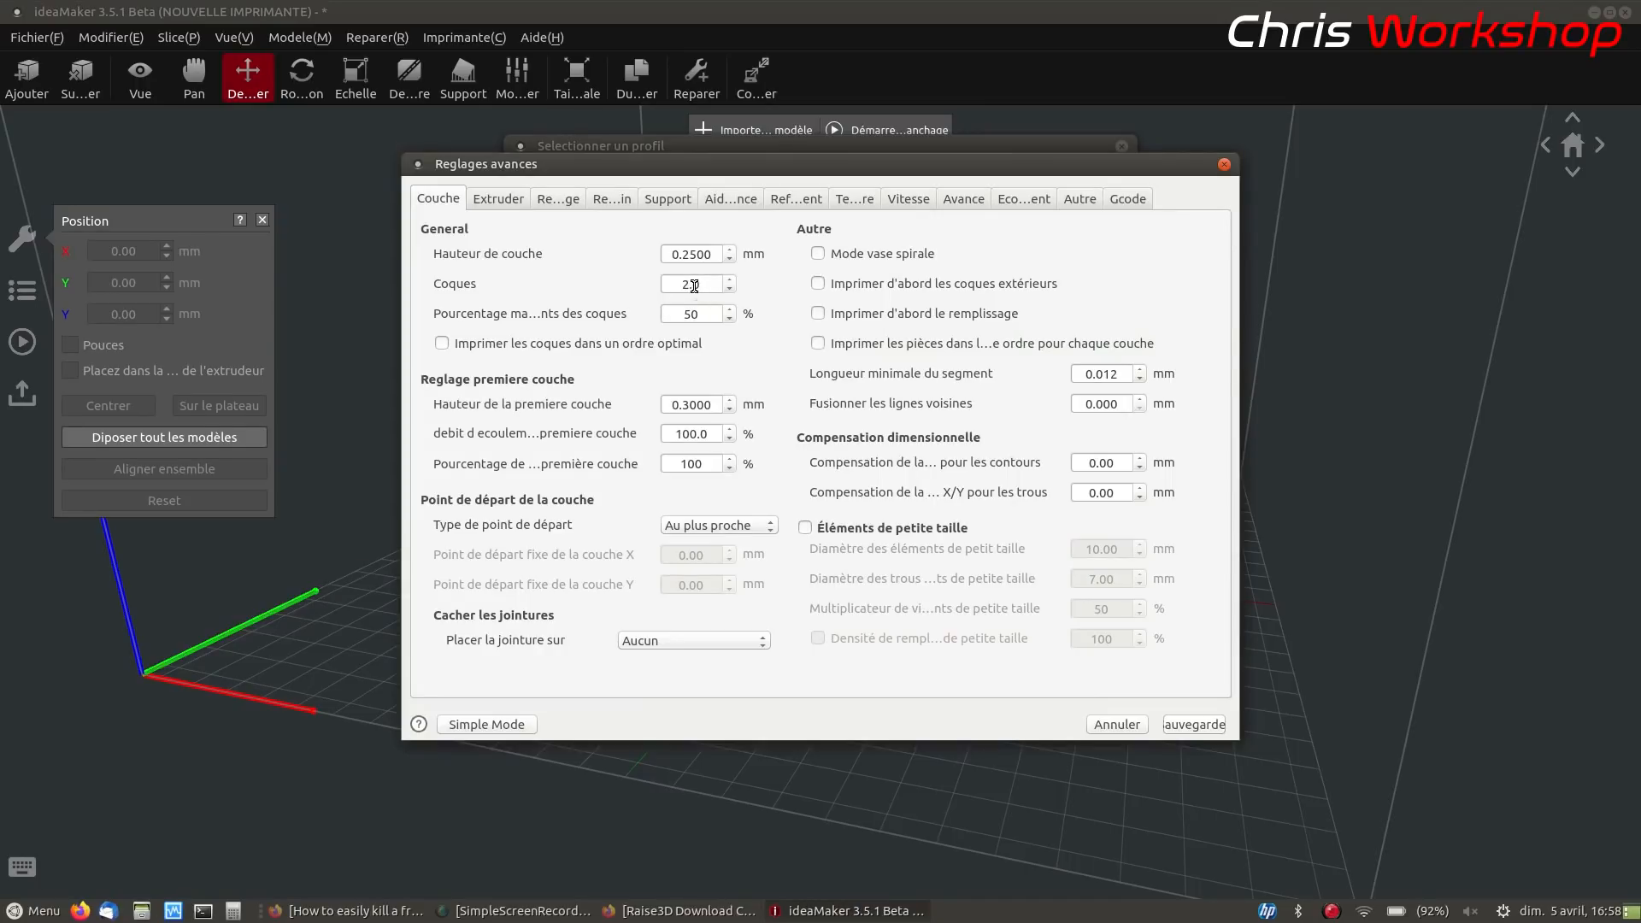
{"action": "mouse_move", "coordinate": [694, 286]}
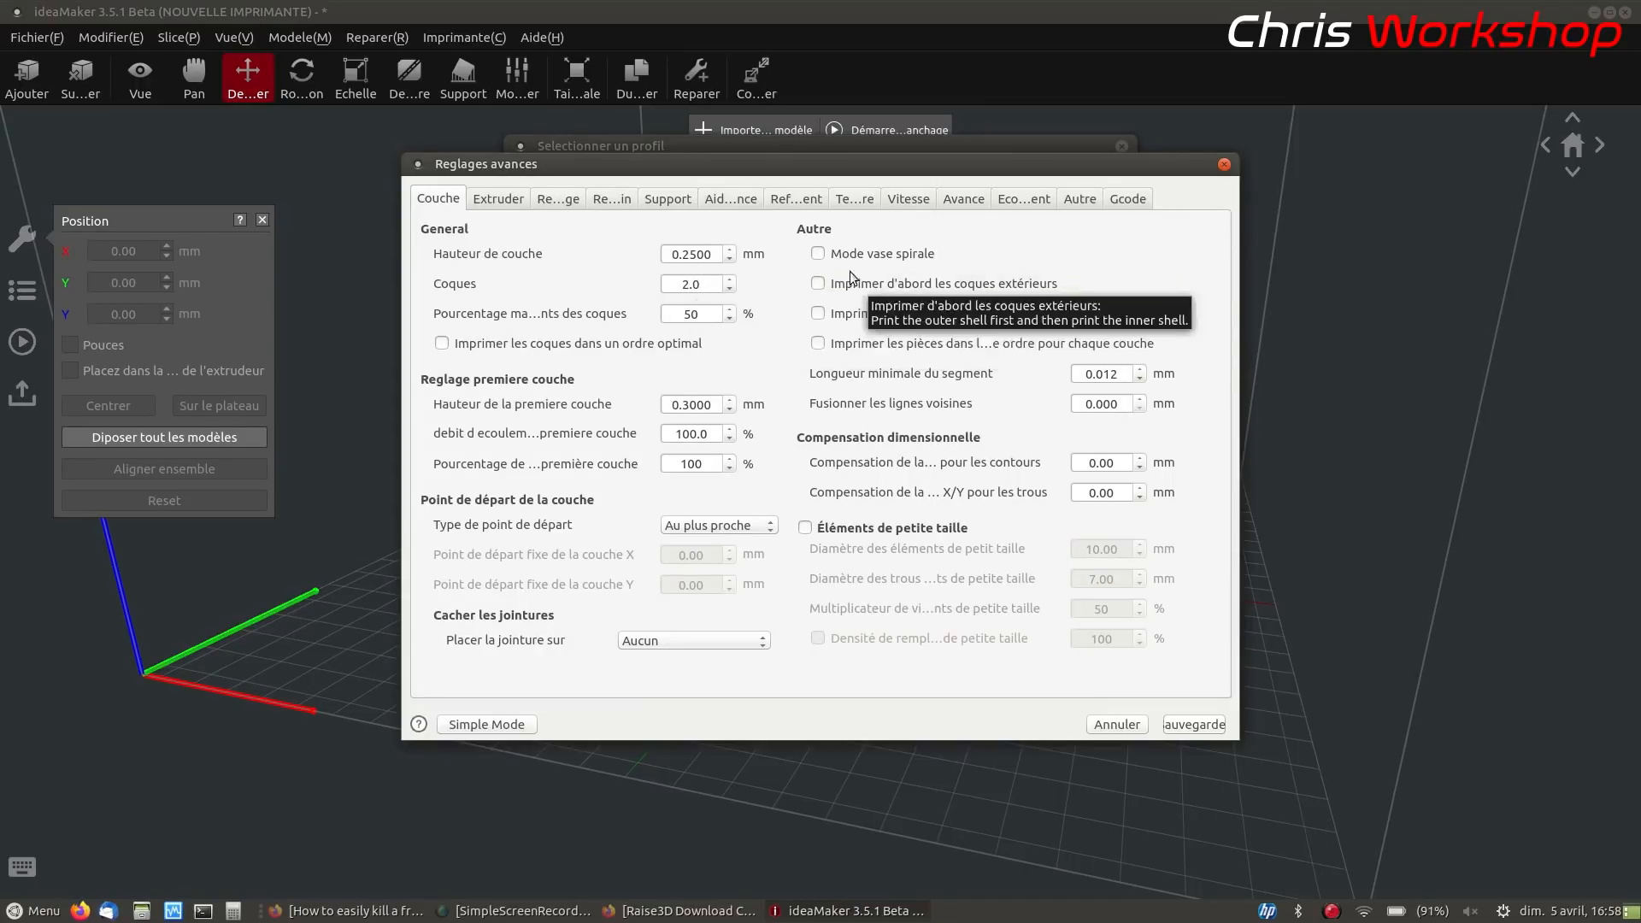
{"action": "left_click_drag", "start_coordinate": [715, 252], "coordinate": [684, 254]}
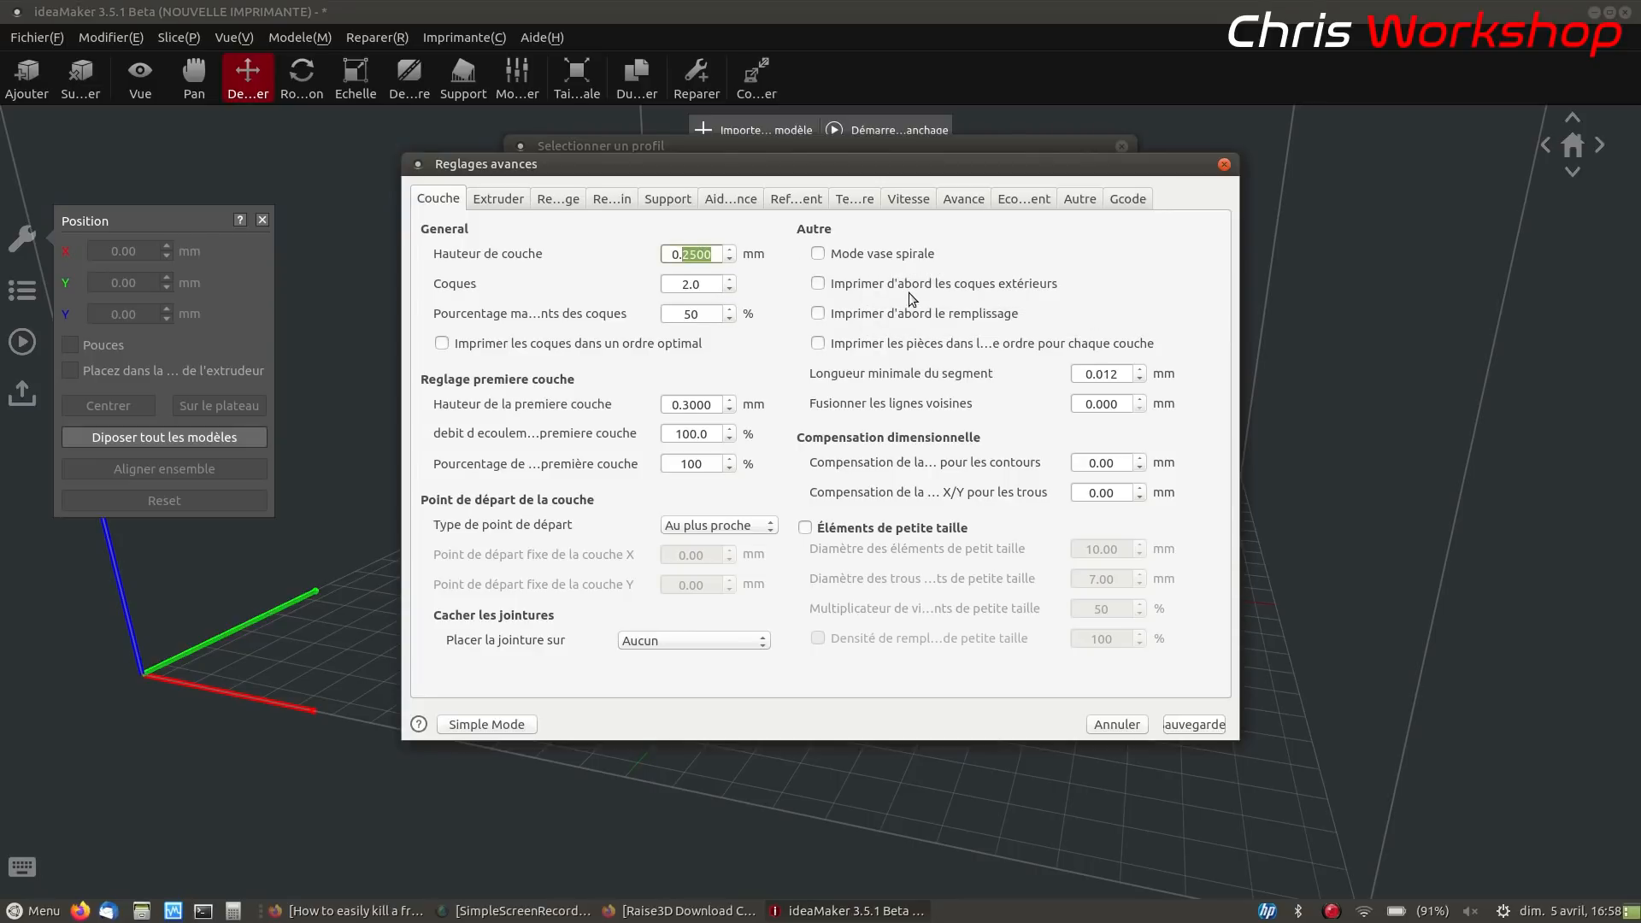
{"action": "type", "text": "35"}
{"action": "key", "text": "BackSpace"}
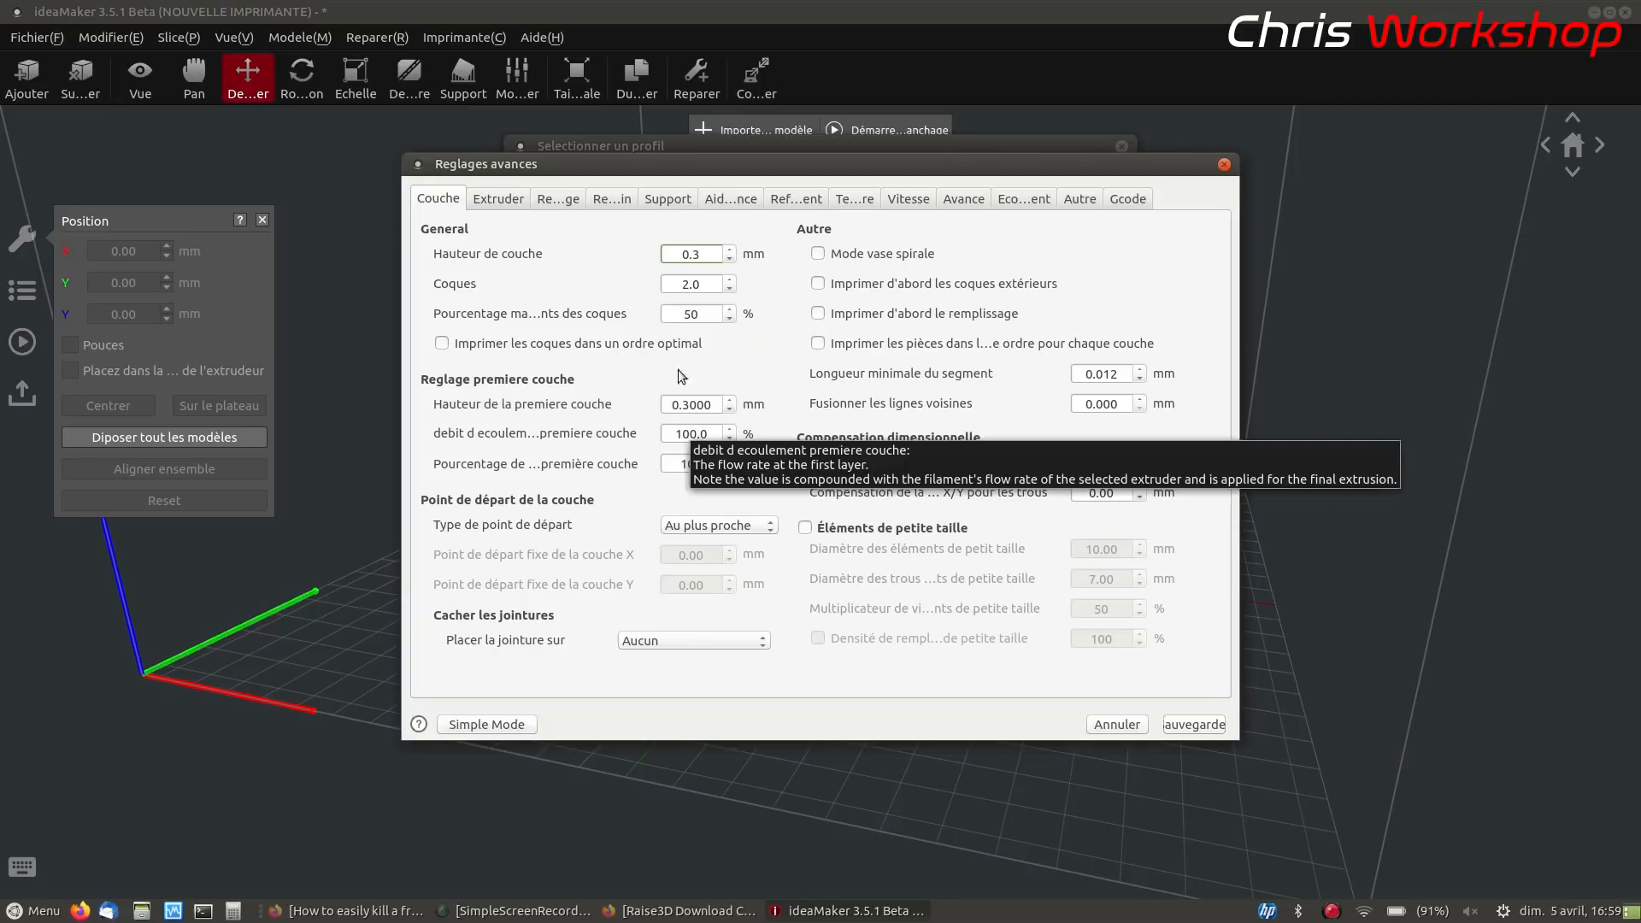
Set the profile's infill density to 0 %
{"action": "left_click", "coordinate": [504, 204]}
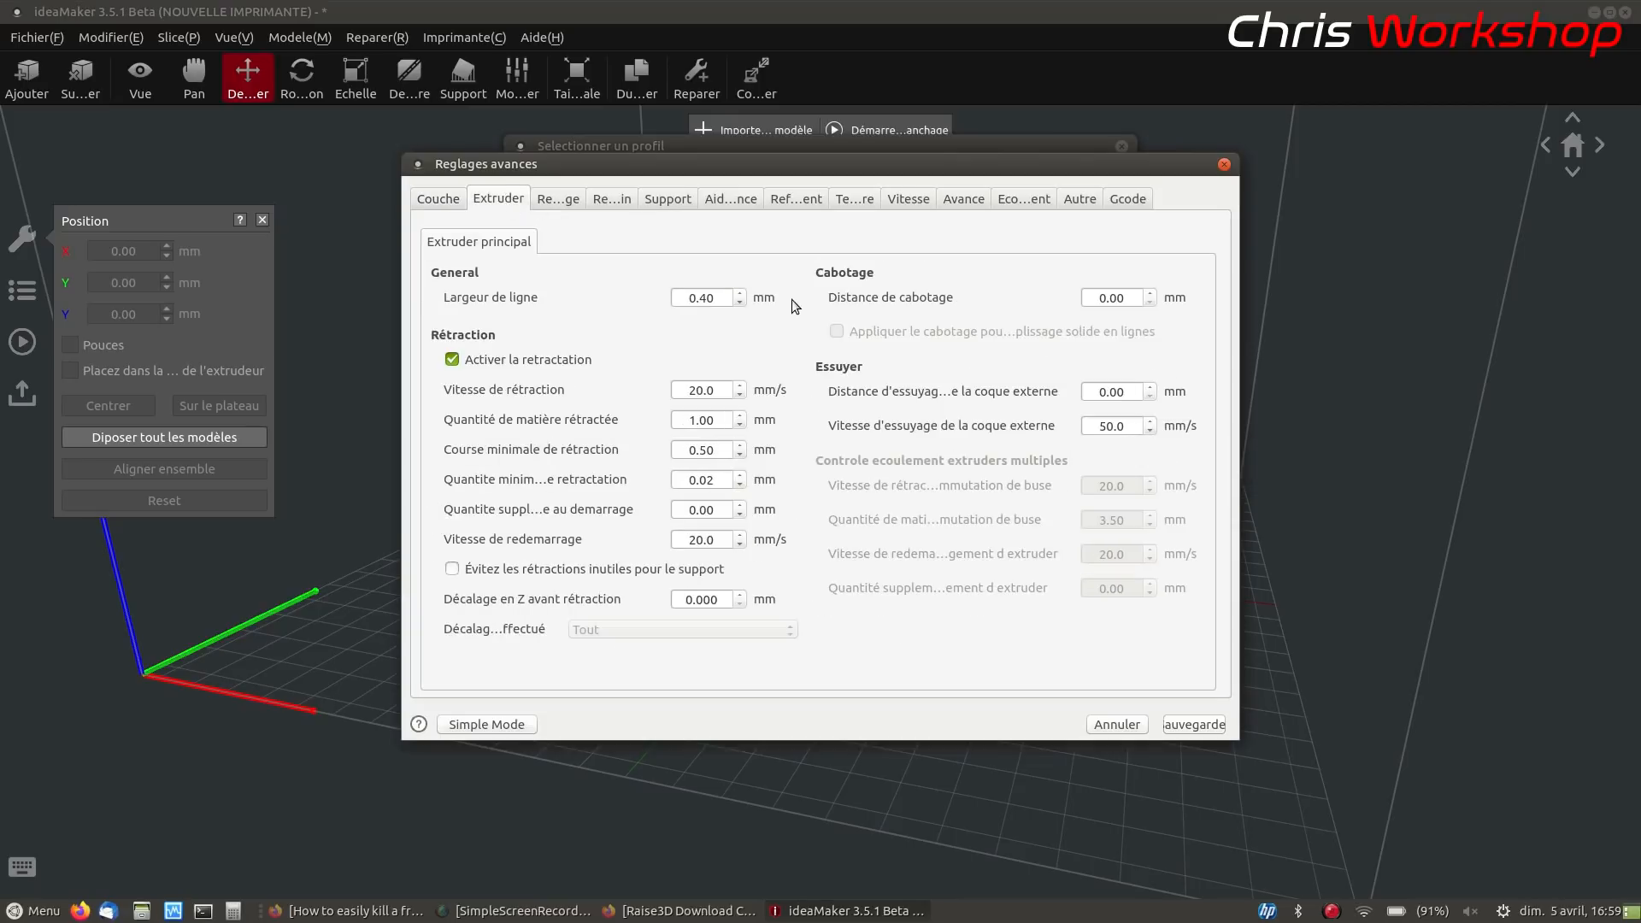
{"action": "left_click", "coordinate": [566, 200]}
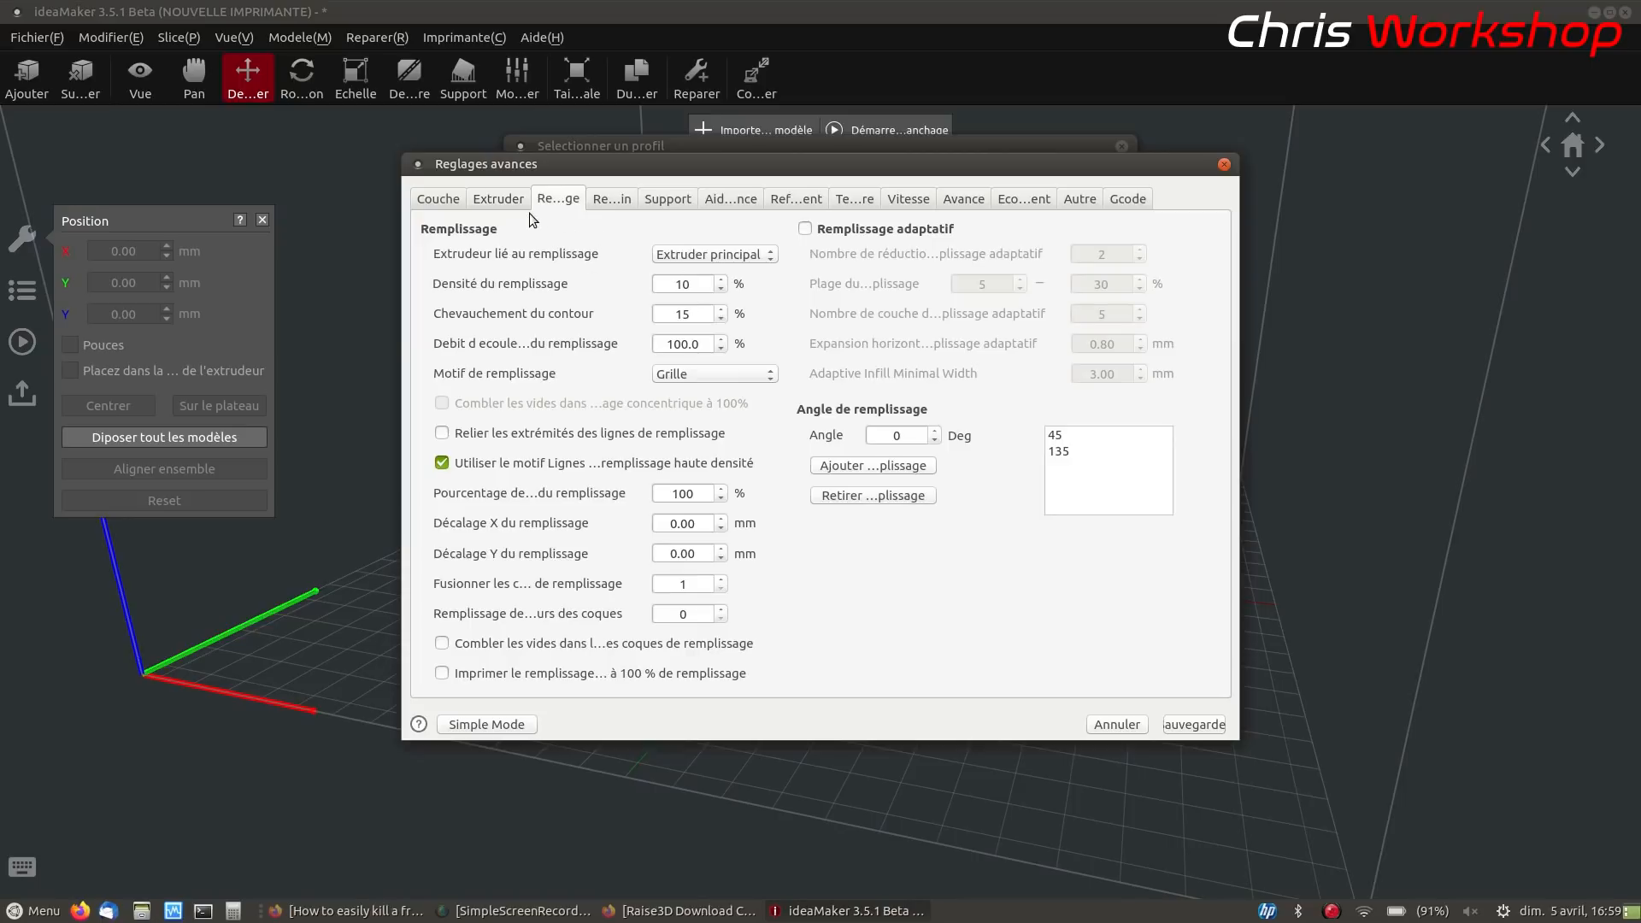
{"action": "left_click_drag", "start_coordinate": [699, 283], "coordinate": [619, 286]}
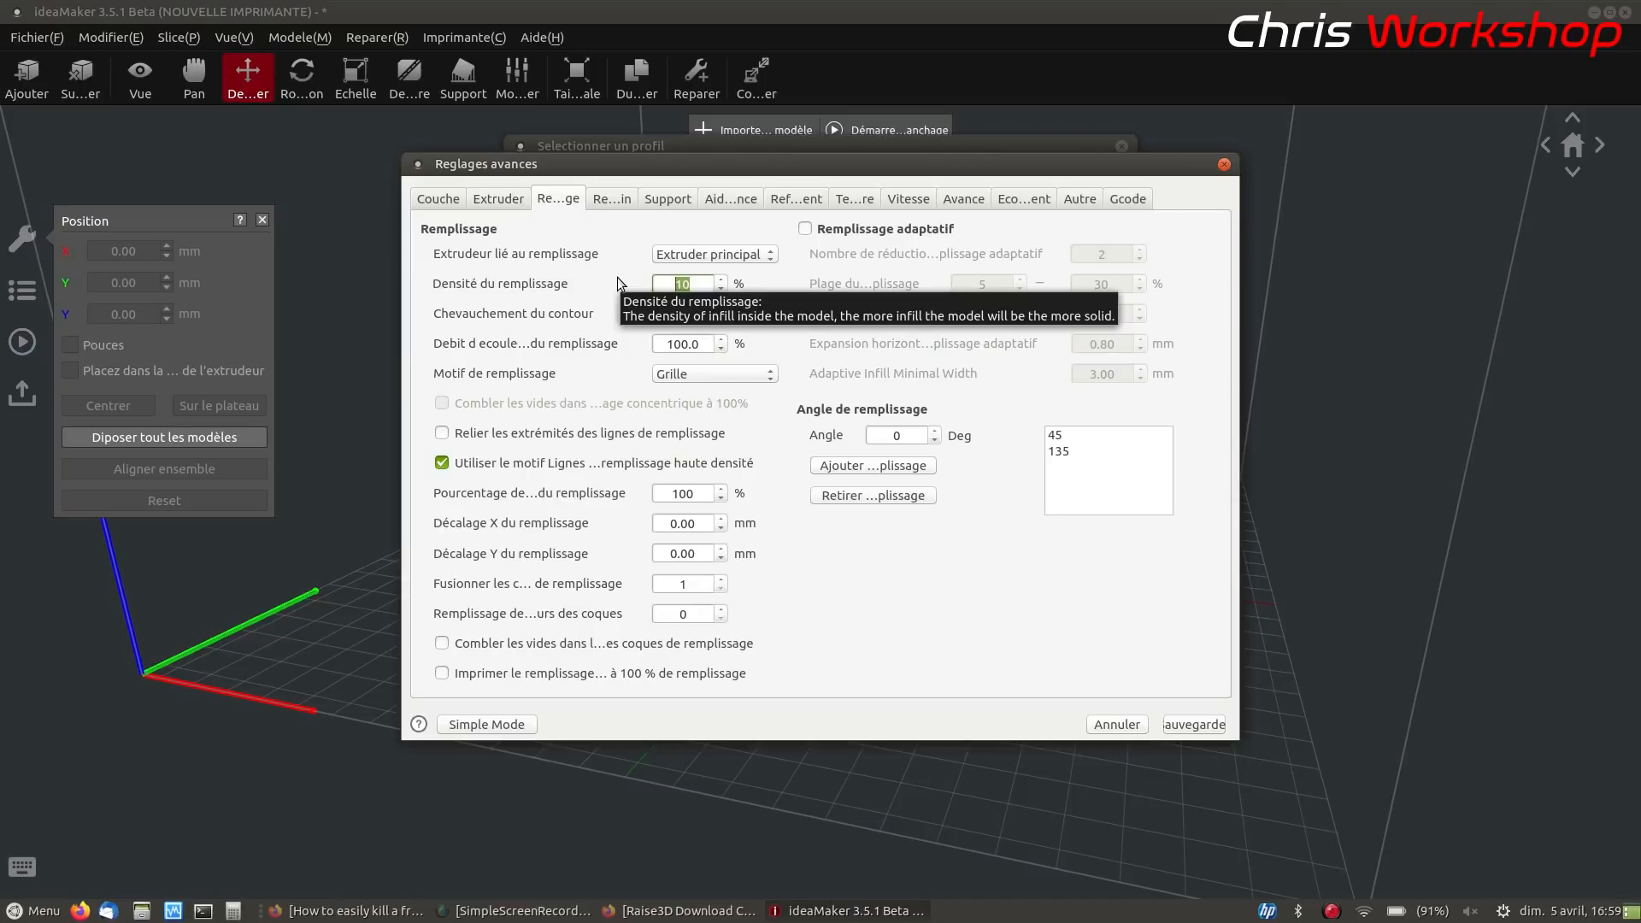
{"action": "type", "text": "0"}
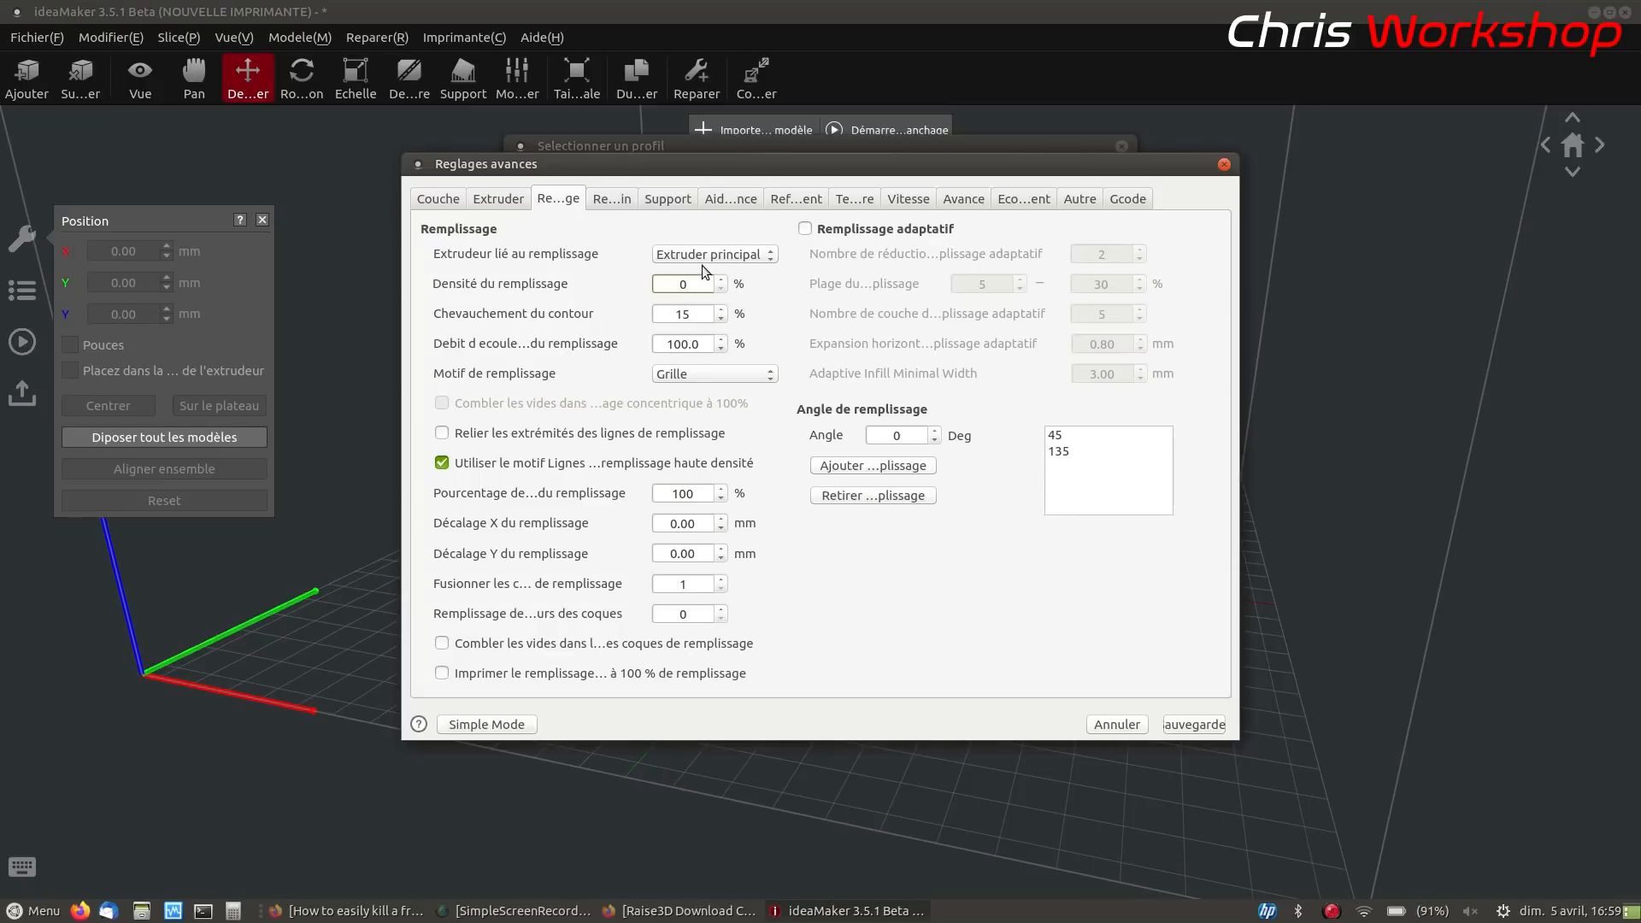
Set both the lower and upper solid layer counts to 3
{"action": "left_click", "coordinate": [618, 199]}
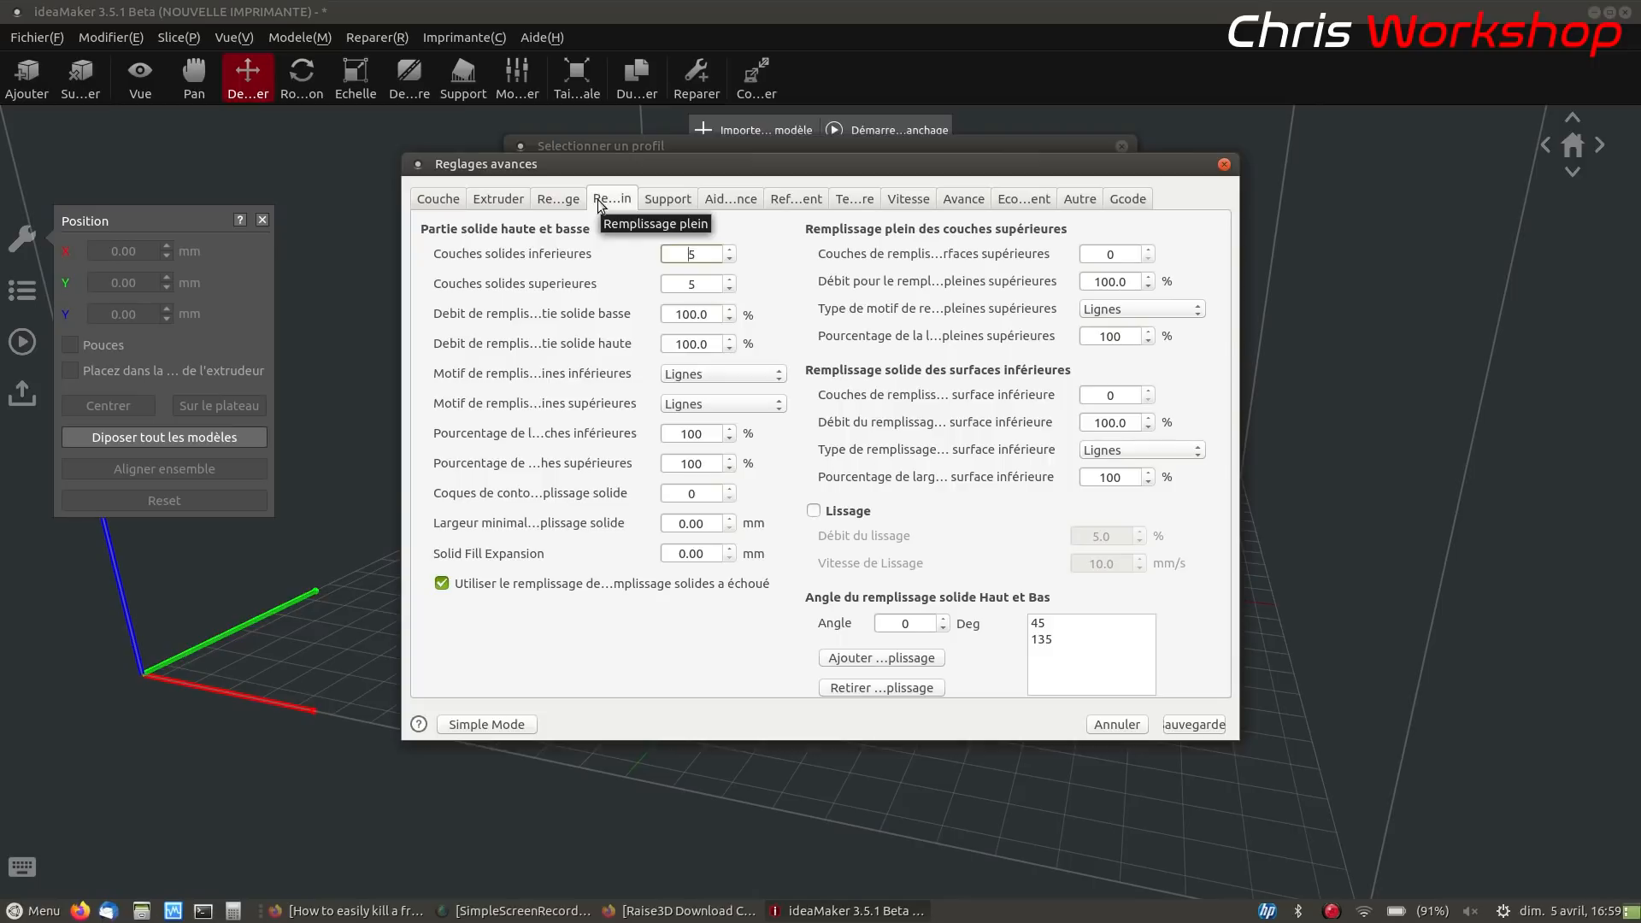
{"action": "double_click", "coordinate": [700, 253]}
{"action": "type", "text": "3"}
{"action": "double_click", "coordinate": [665, 284]}
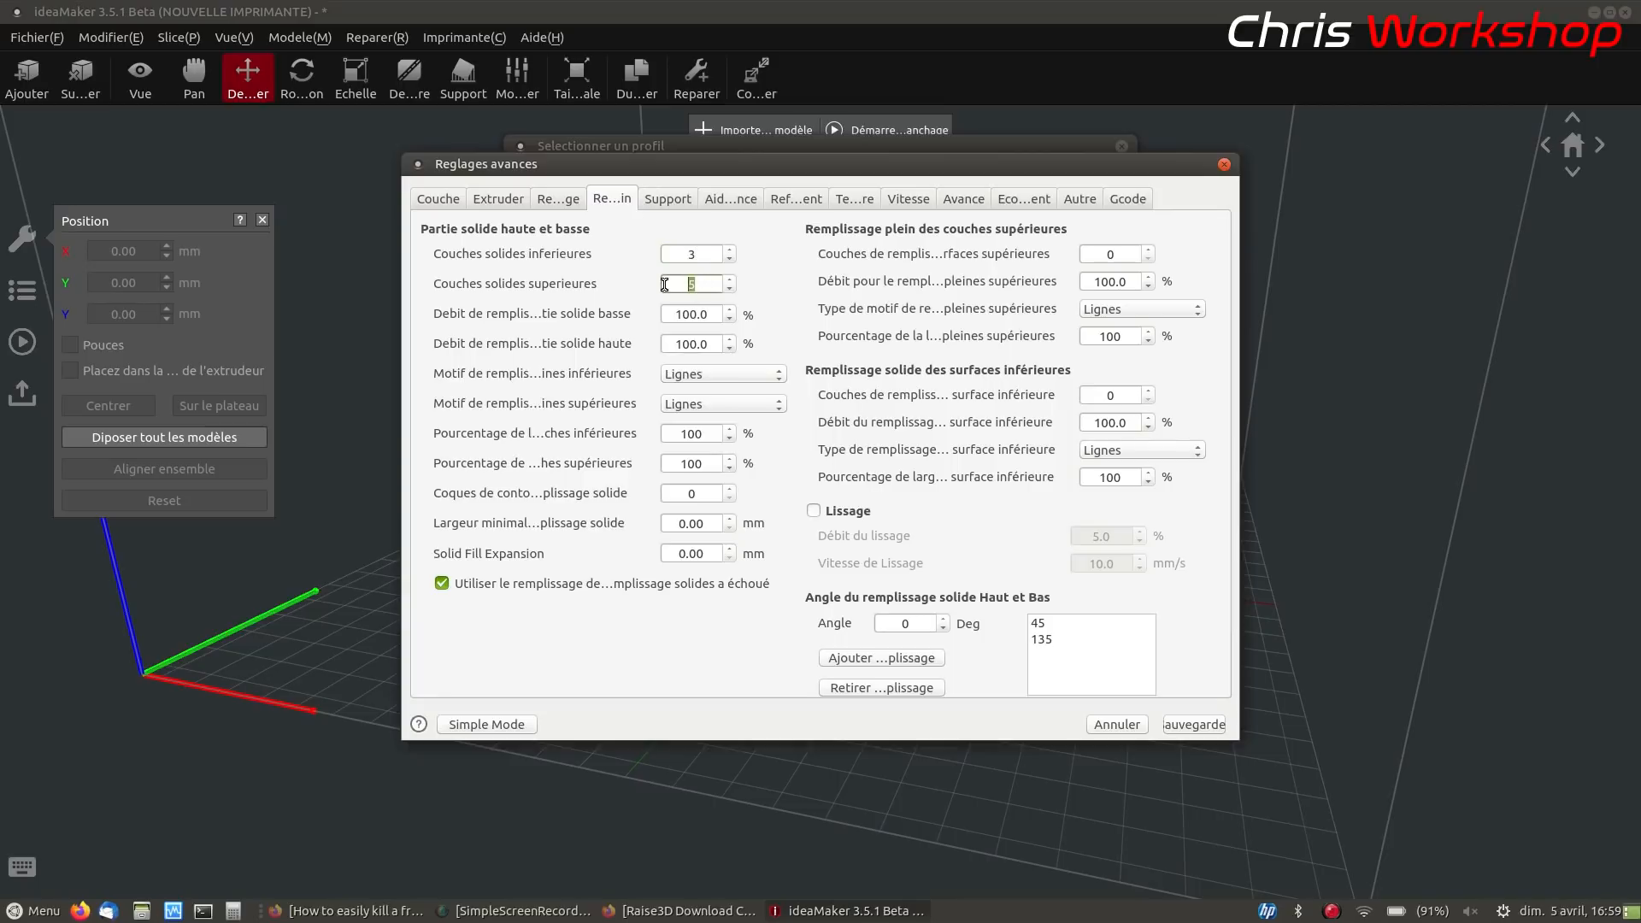
{"action": "type", "text": "3"}
Set the profile's build plate adhesion aid to Aucun so that no raft is printed
{"action": "left_click", "coordinate": [667, 199]}
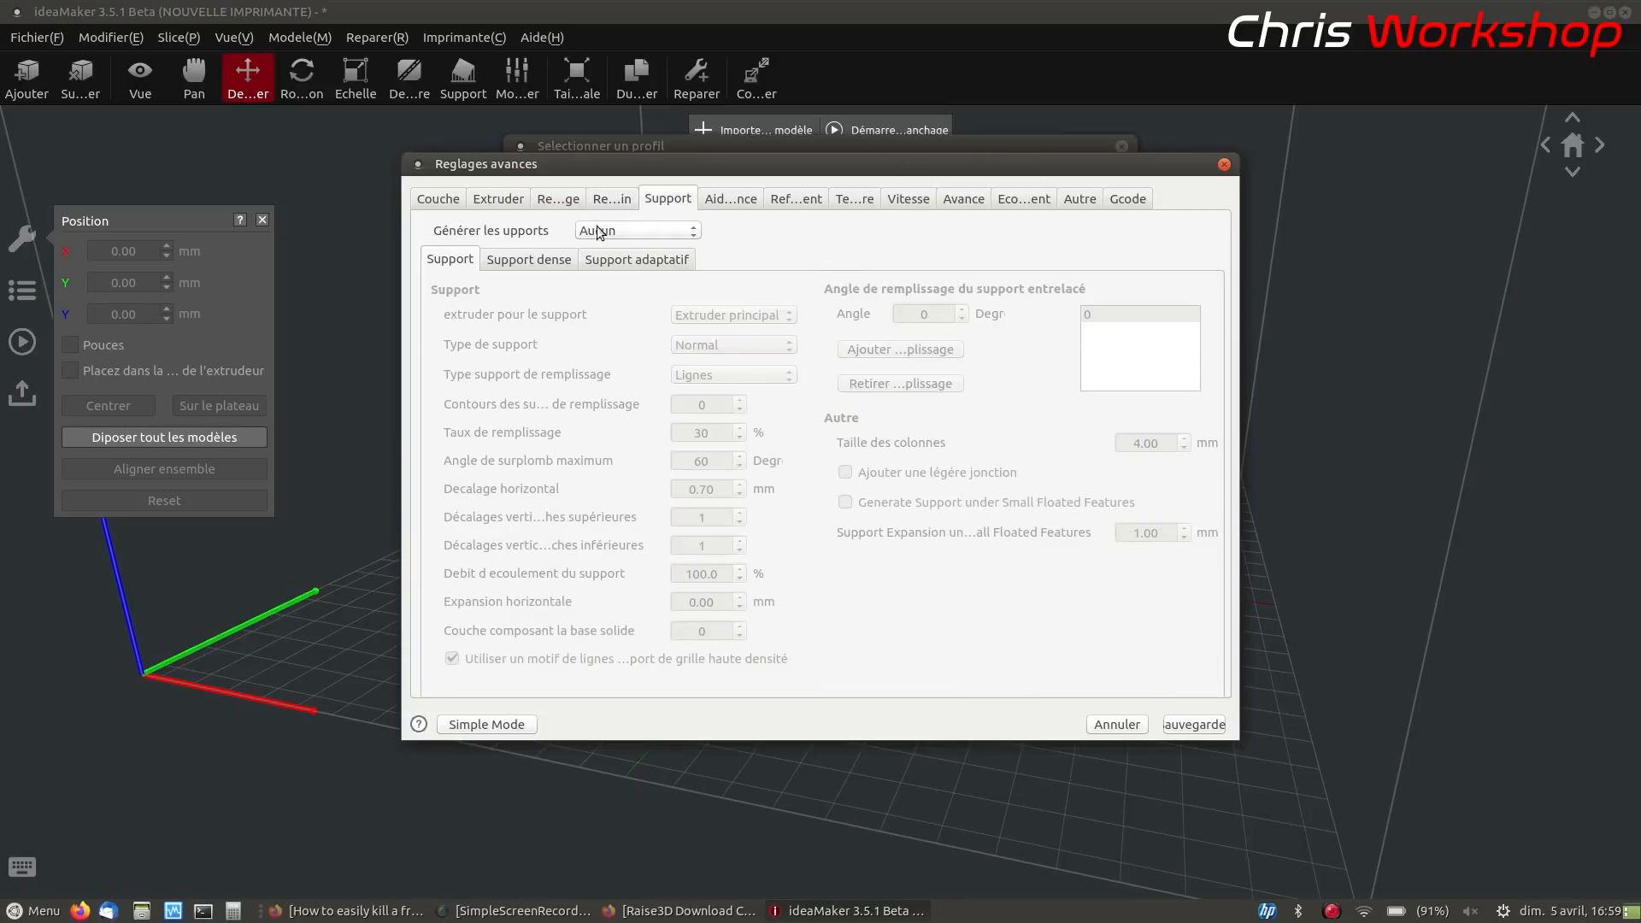
{"action": "left_click", "coordinate": [725, 201]}
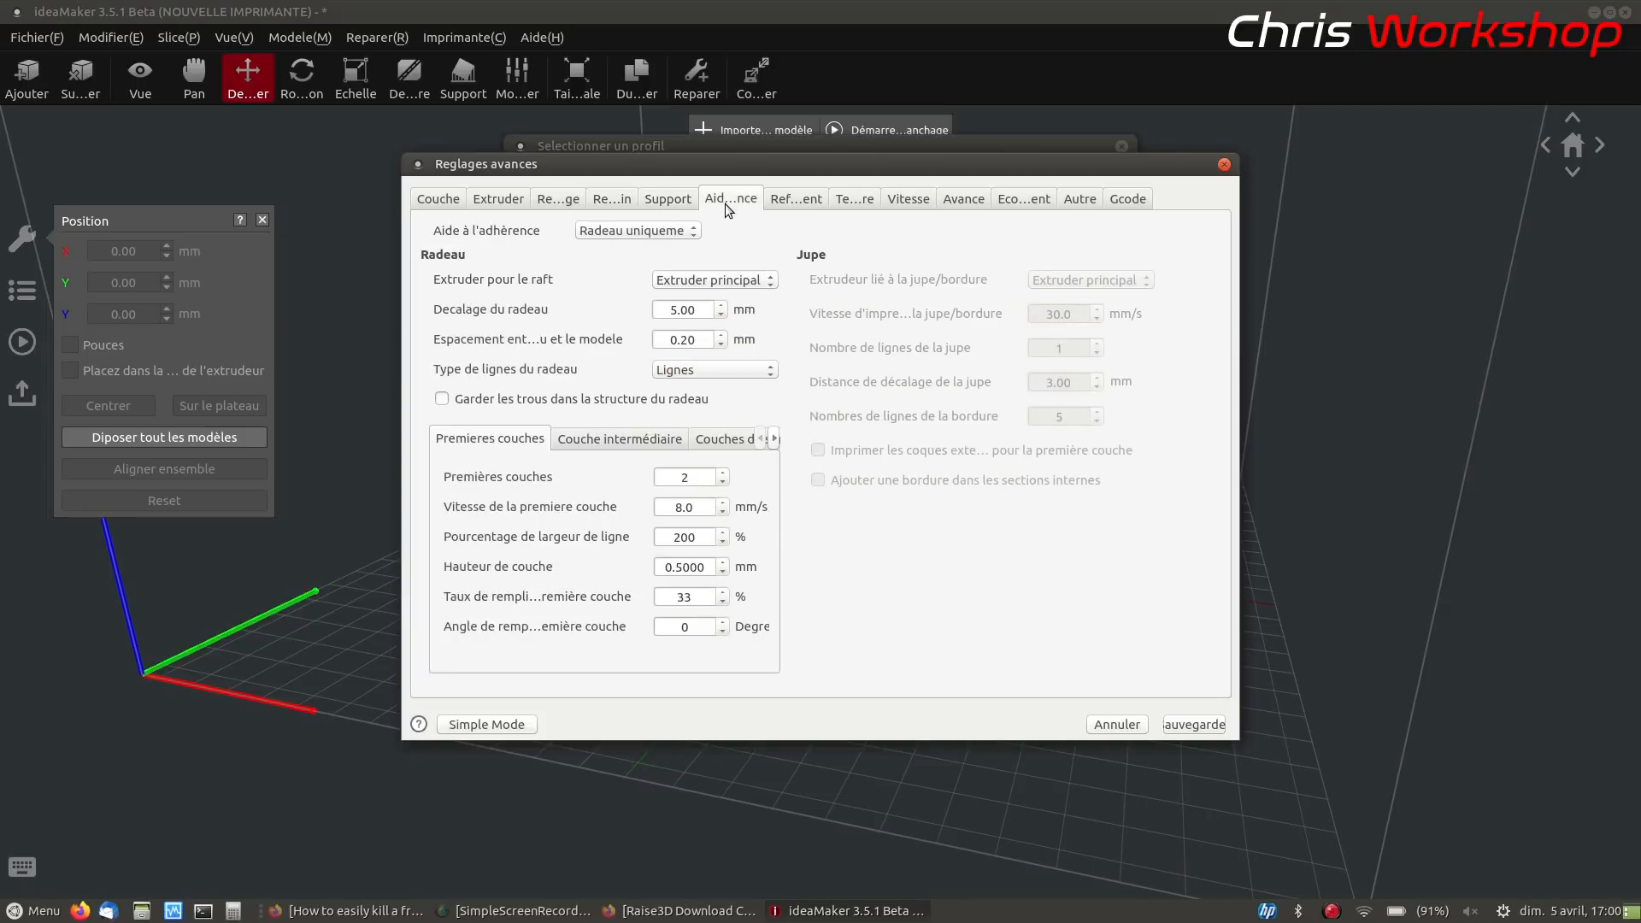
{"action": "left_click", "coordinate": [689, 229]}
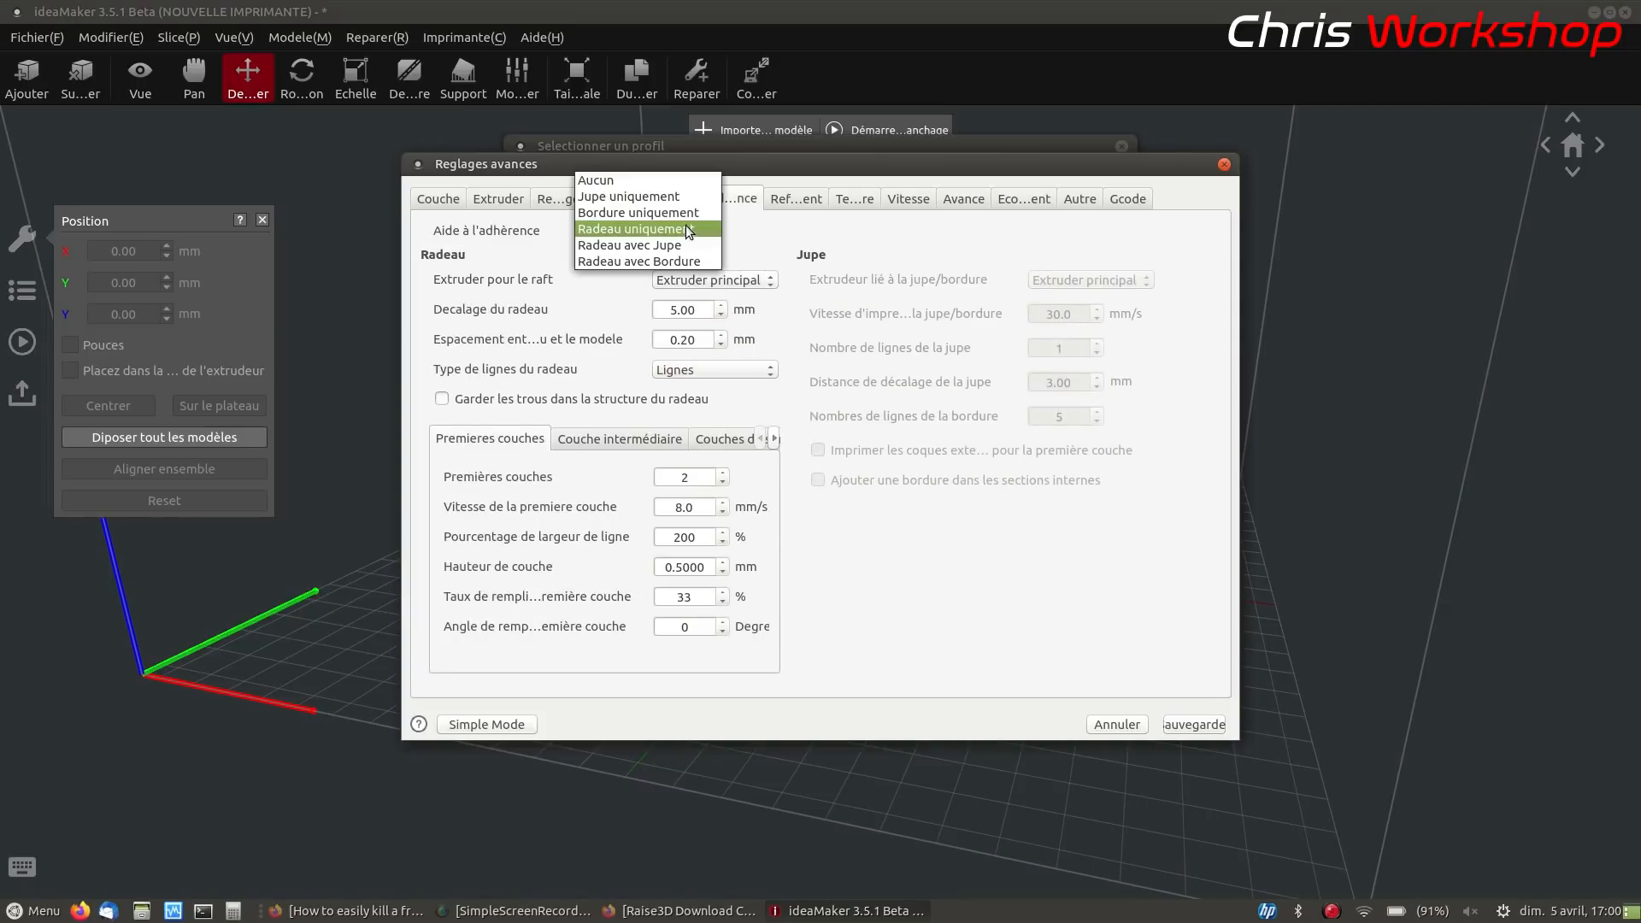
{"action": "left_click", "coordinate": [643, 183]}
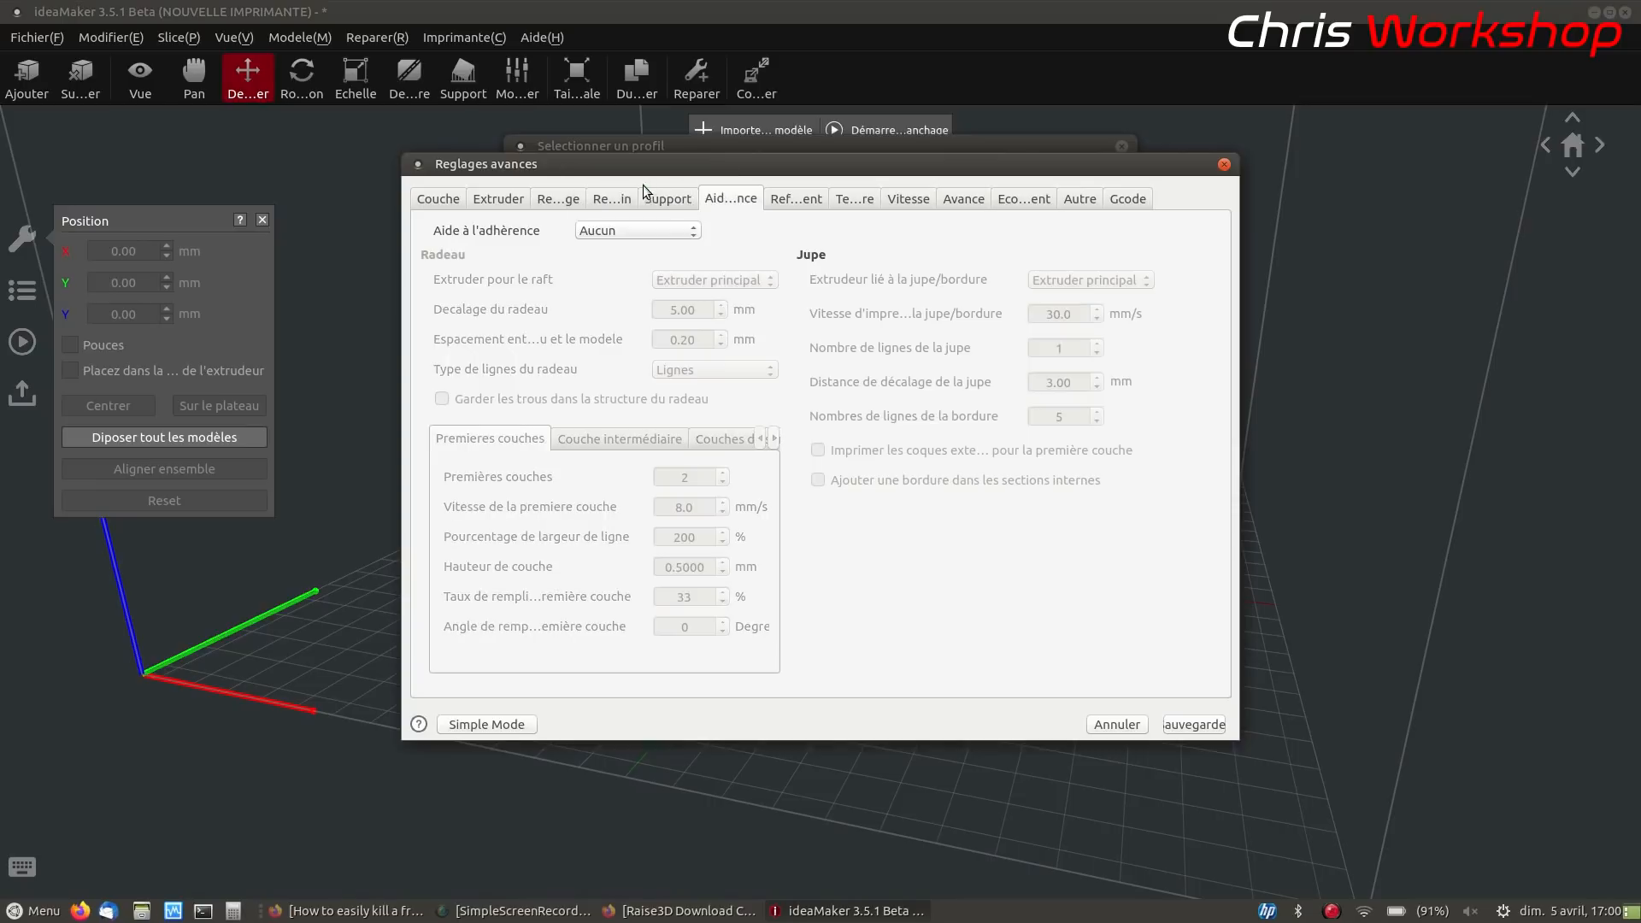
Review the cooling settings and set the heated bed temperature to 40 °C
{"action": "left_click", "coordinate": [792, 200]}
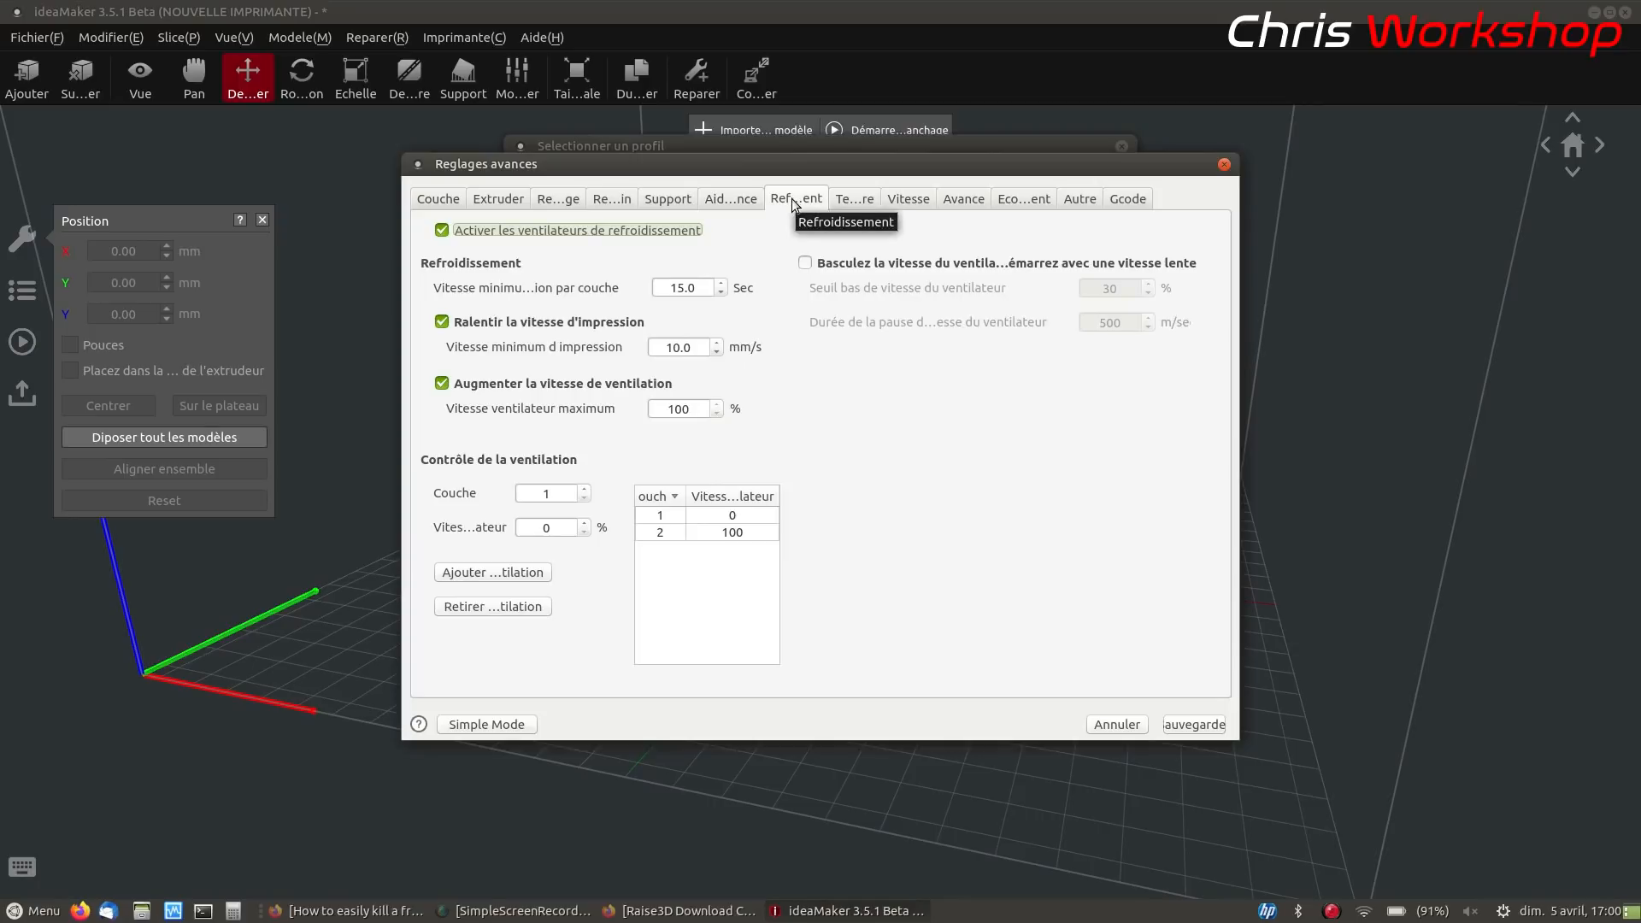
{"action": "mouse_move", "coordinate": [753, 596]}
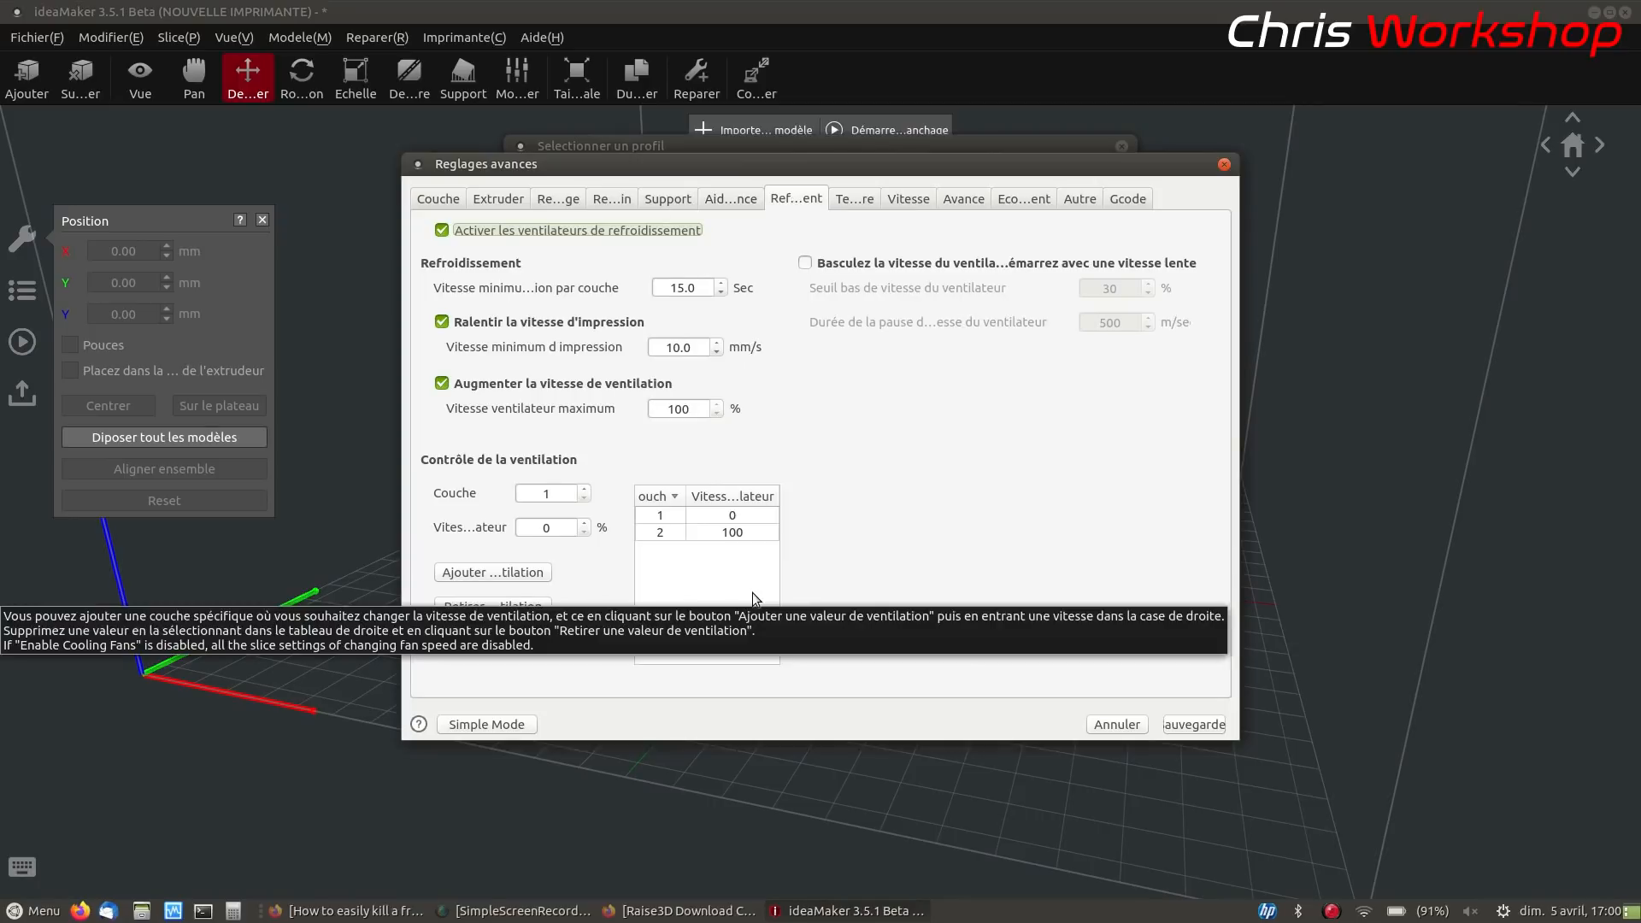
{"action": "left_click", "coordinate": [856, 197]}
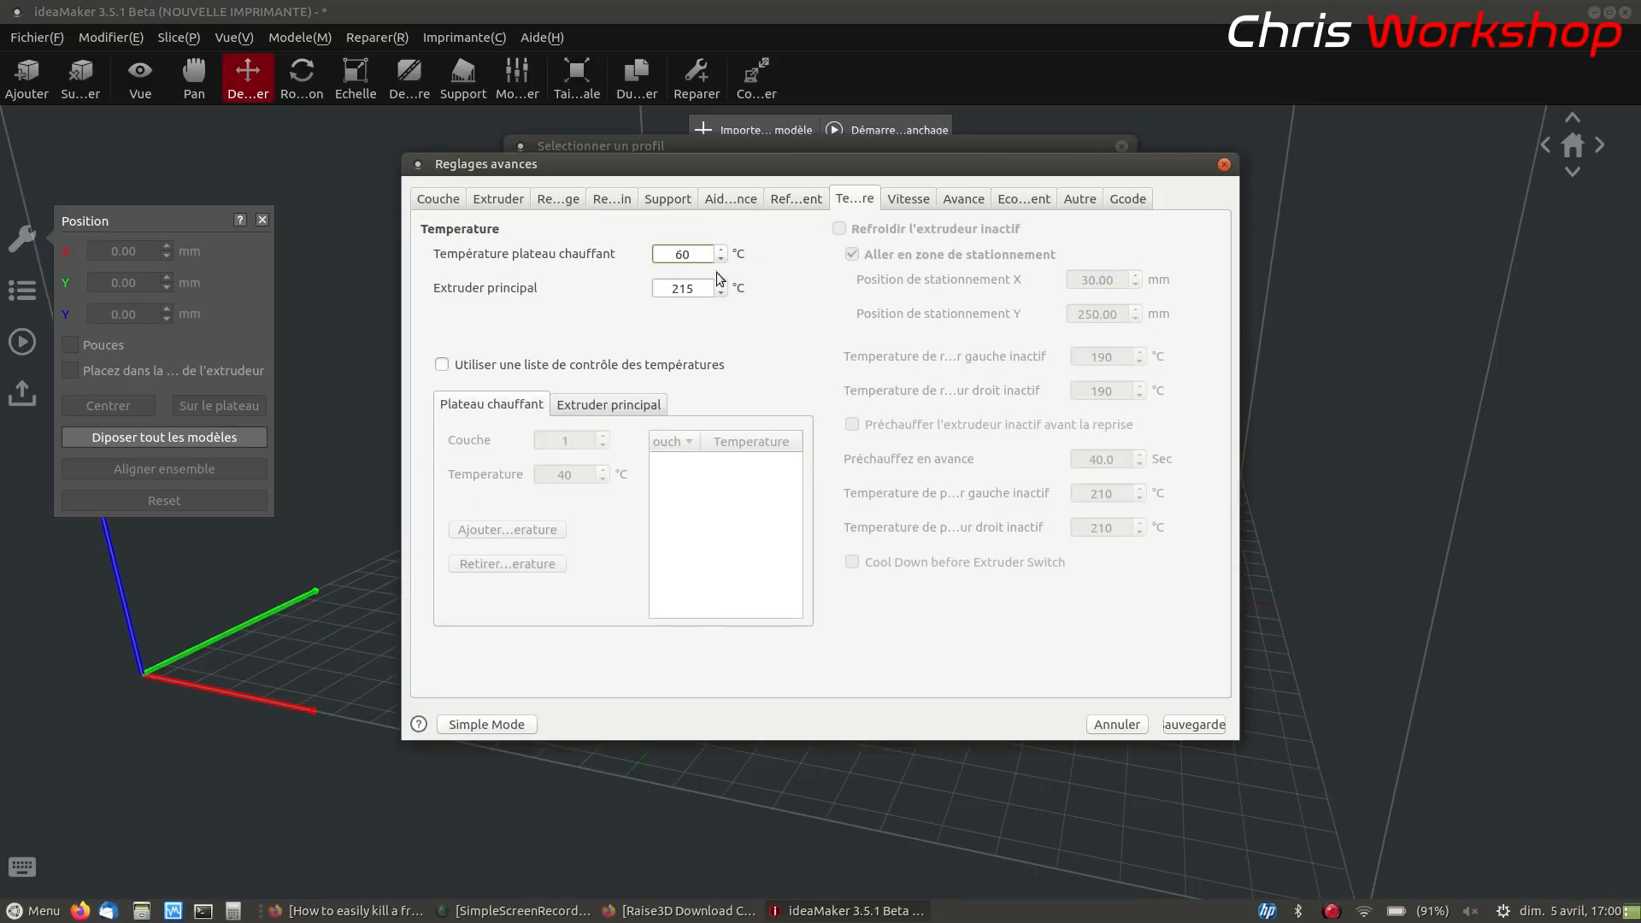
{"action": "double_click", "coordinate": [684, 259]}
{"action": "type", "text": "40"}
Enable avoiding travel across holes and disable the wipe shield (Bouclier de purge) in the ooze settings
{"action": "left_click", "coordinate": [909, 202]}
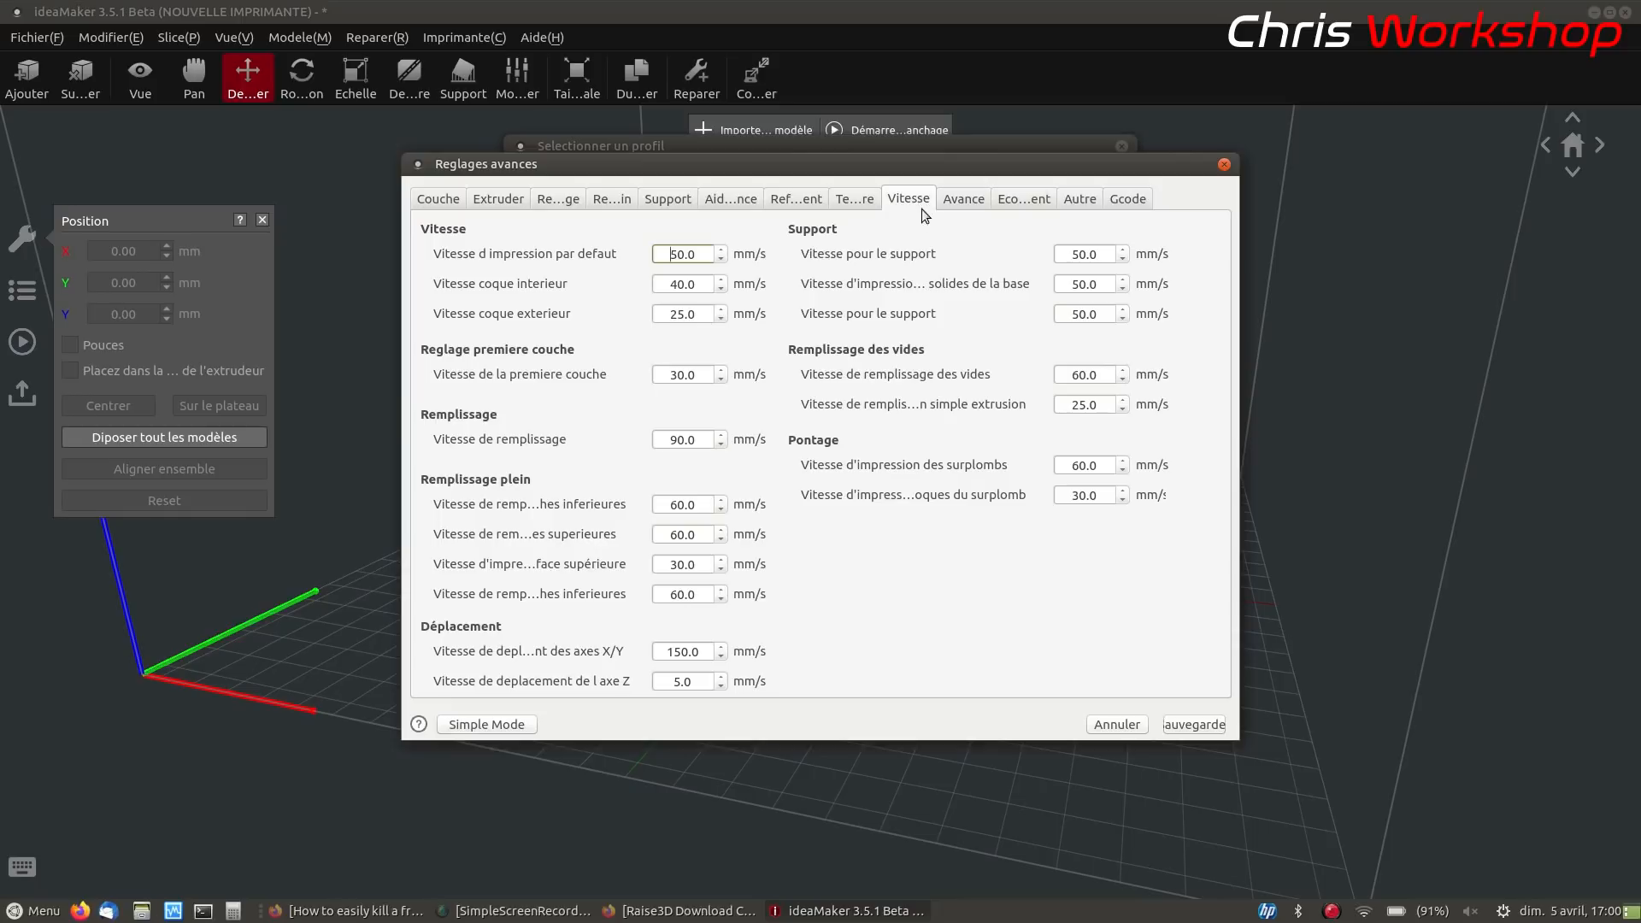
{"action": "left_click", "coordinate": [963, 203]}
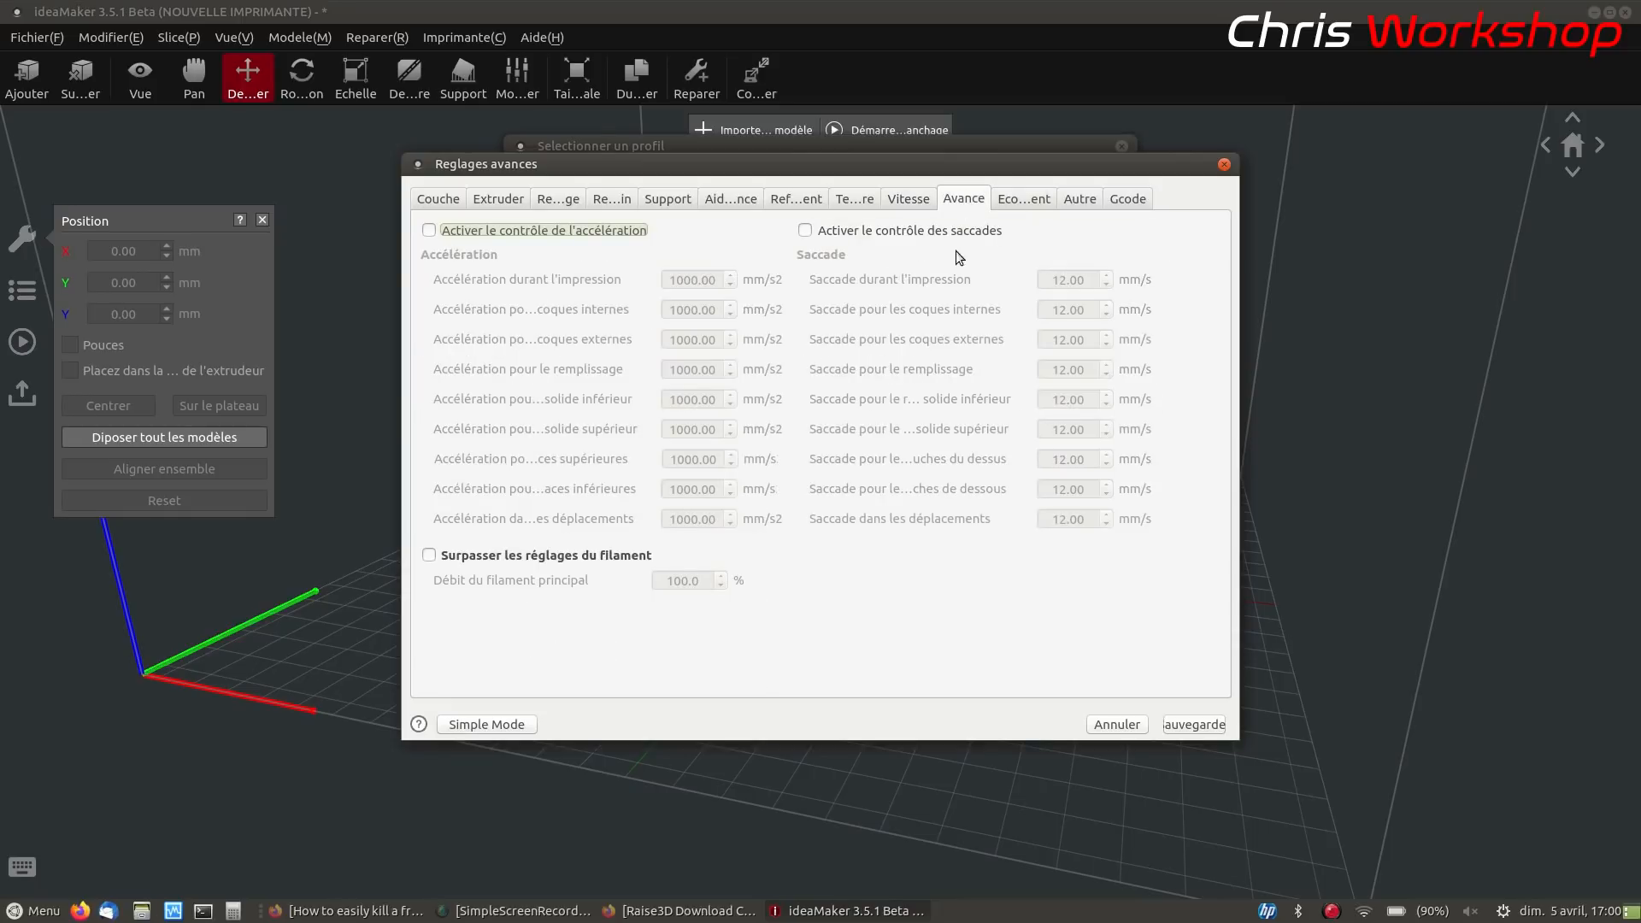
{"action": "left_click", "coordinate": [1027, 197]}
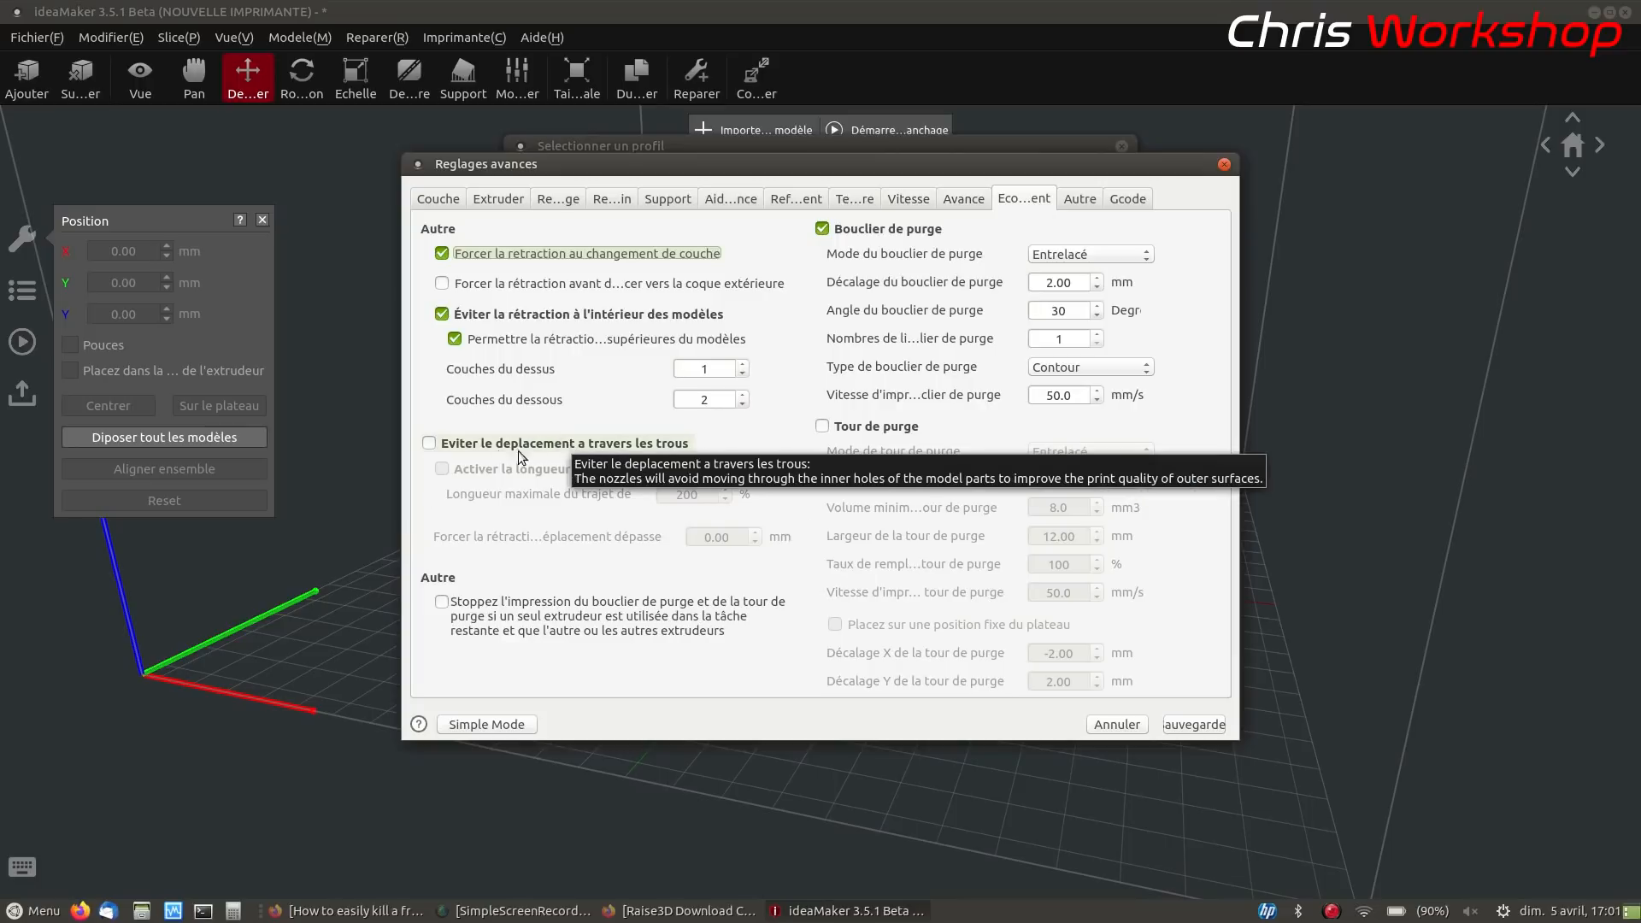
{"action": "left_click", "coordinate": [429, 446]}
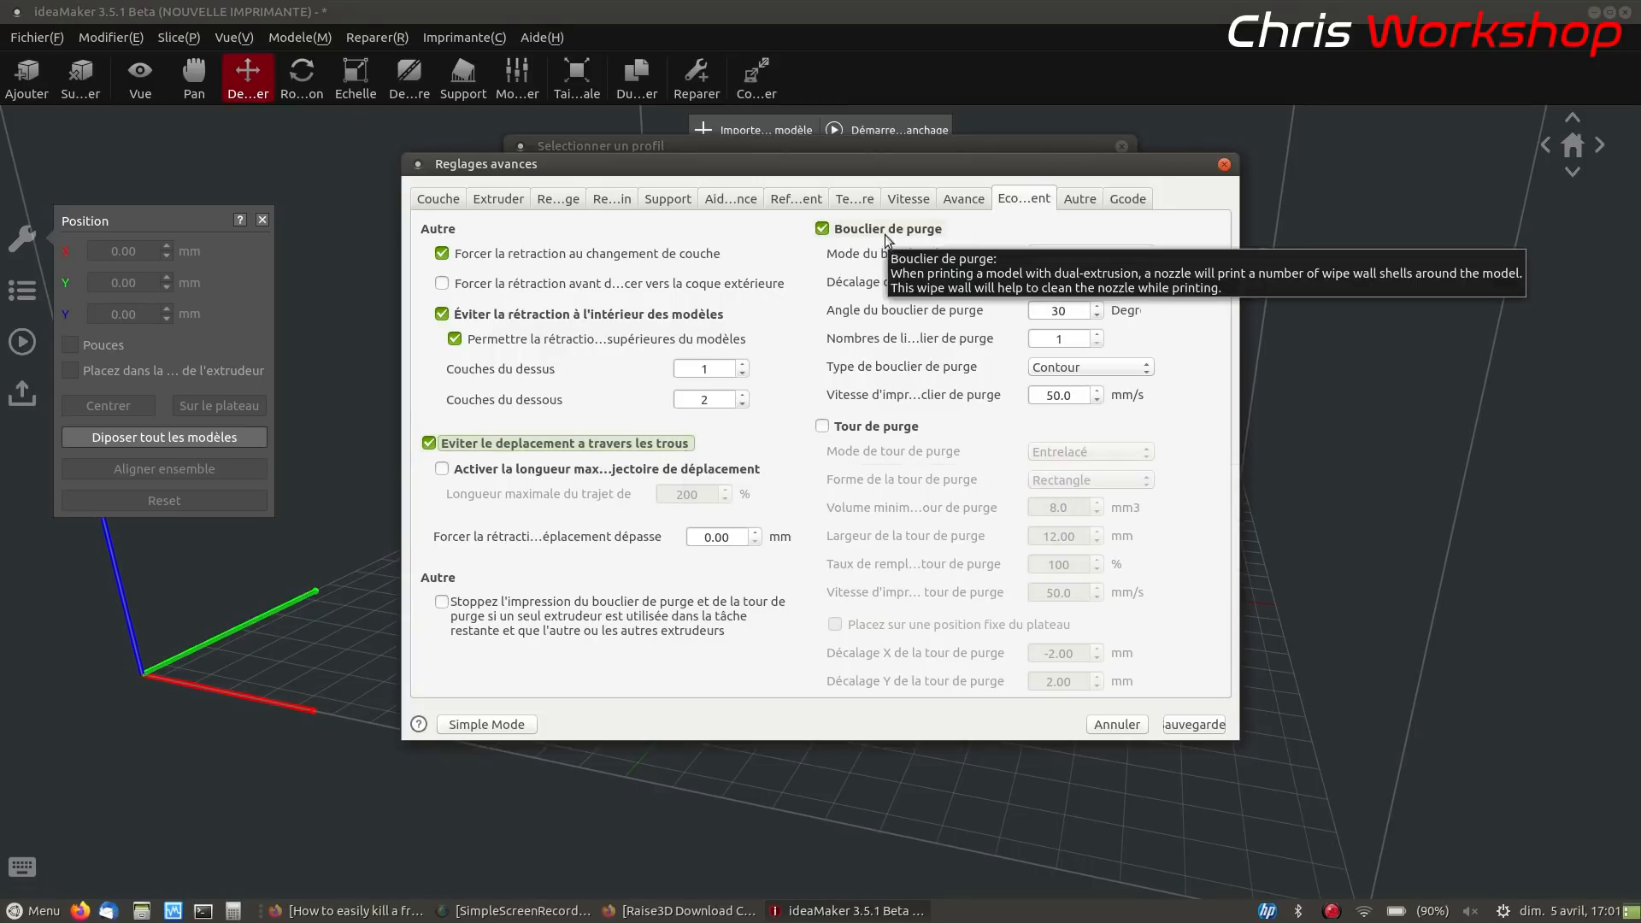
{"action": "left_click", "coordinate": [822, 228]}
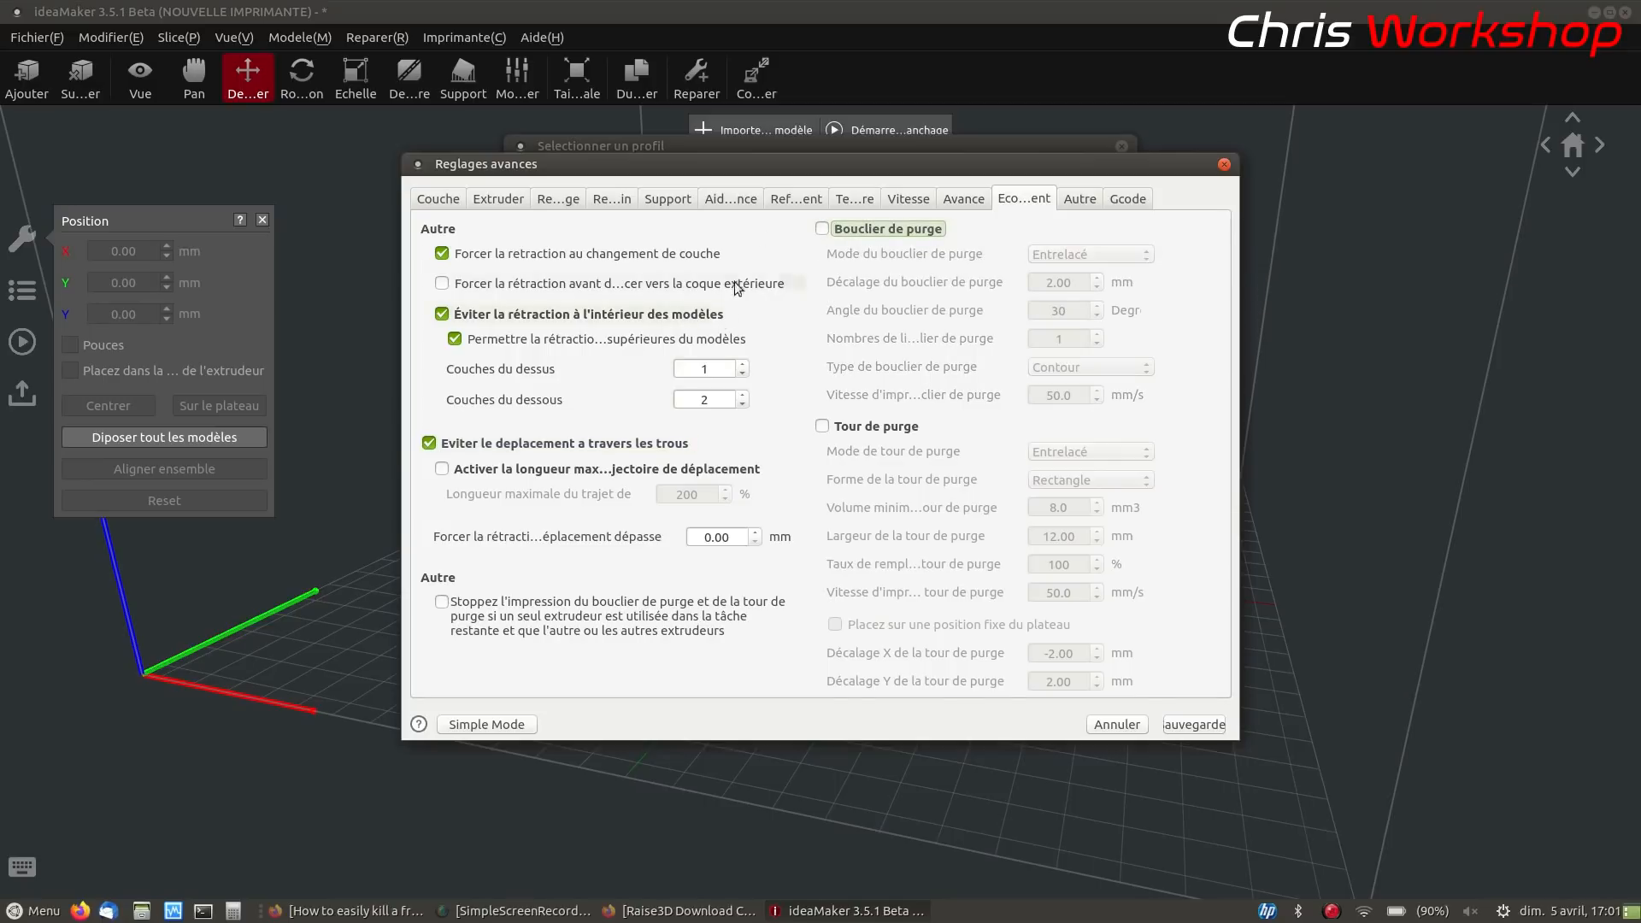
Delete all of the profile's end G-code and save the ARMATURES settings
{"action": "left_click", "coordinate": [1075, 199]}
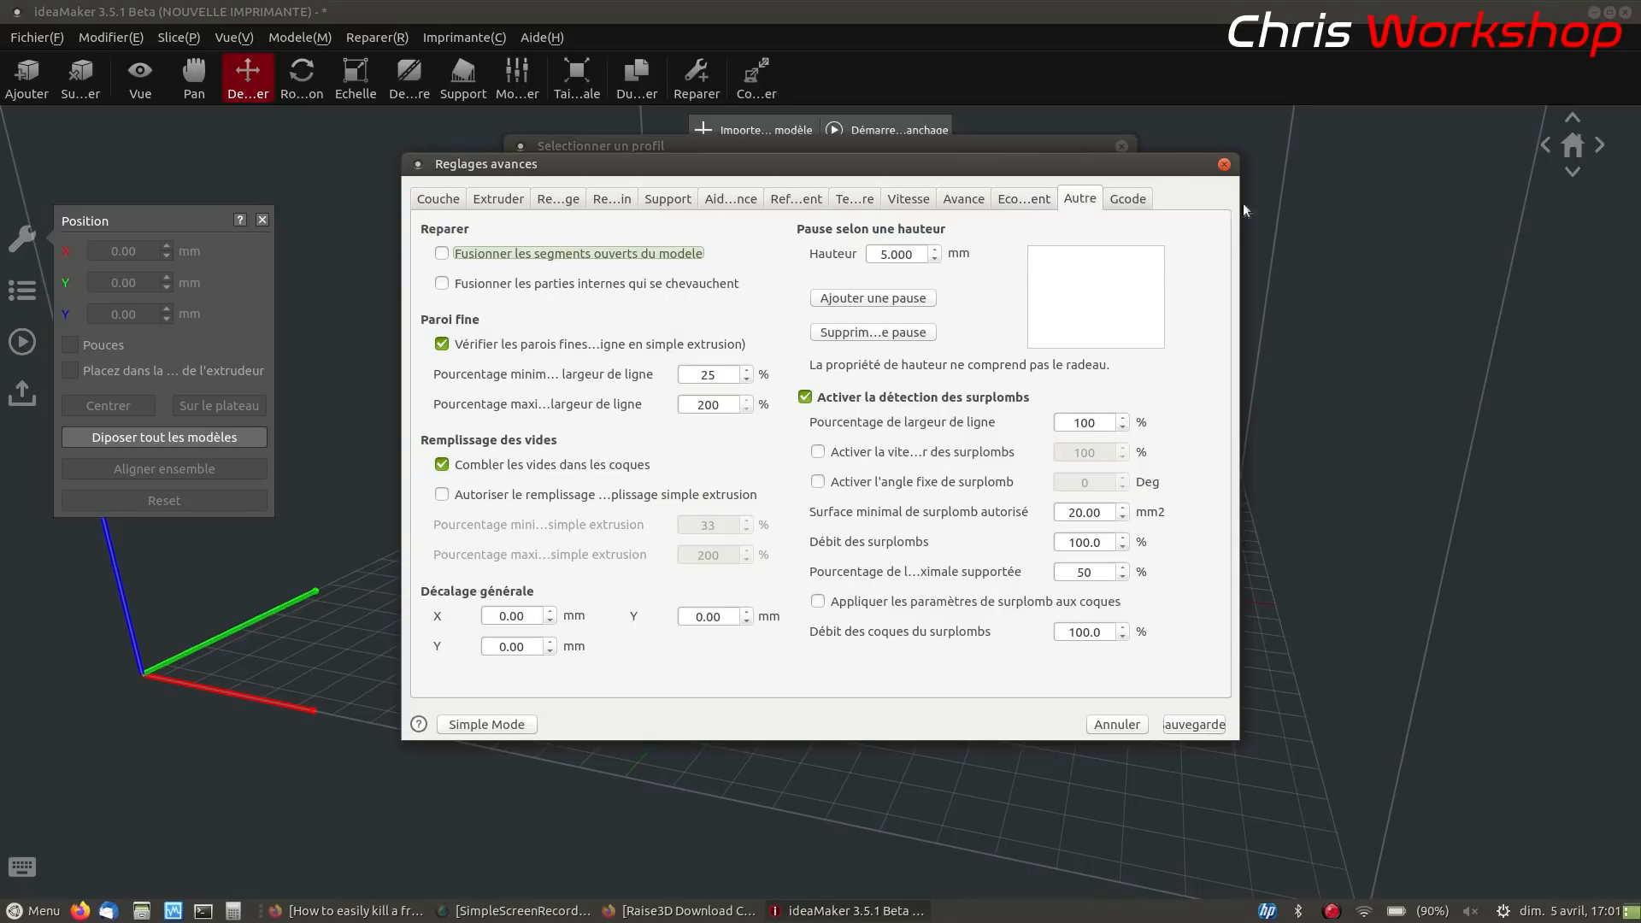
{"action": "left_click", "coordinate": [1147, 202]}
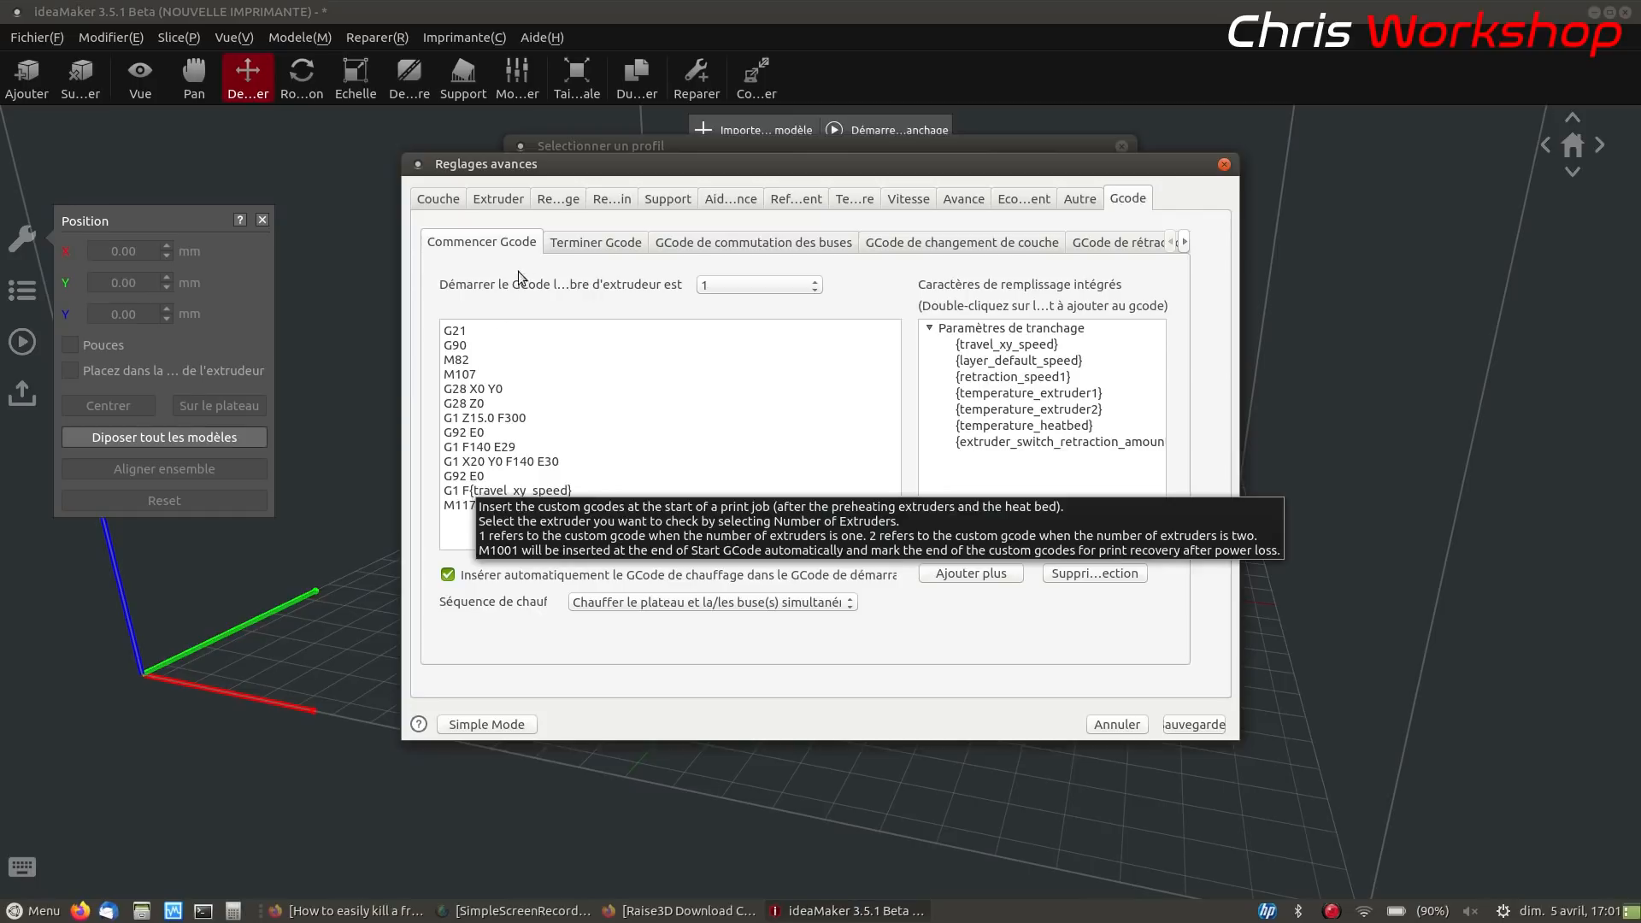
{"action": "left_click", "coordinate": [556, 247]}
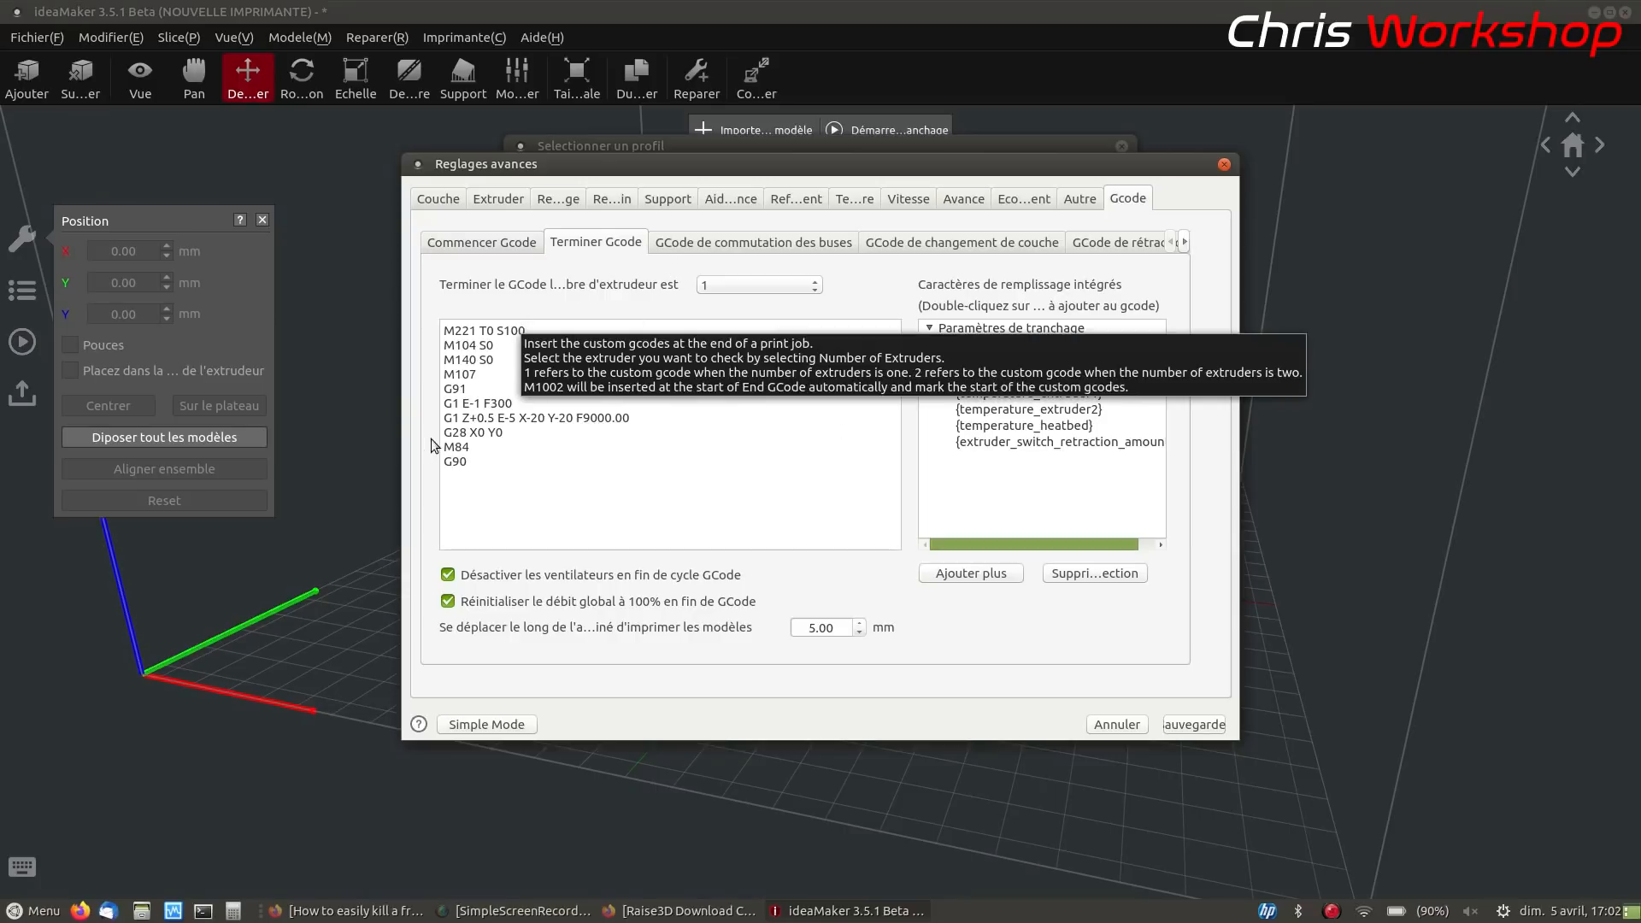
{"action": "left_click_drag", "start_coordinate": [470, 462], "coordinate": [425, 320]}
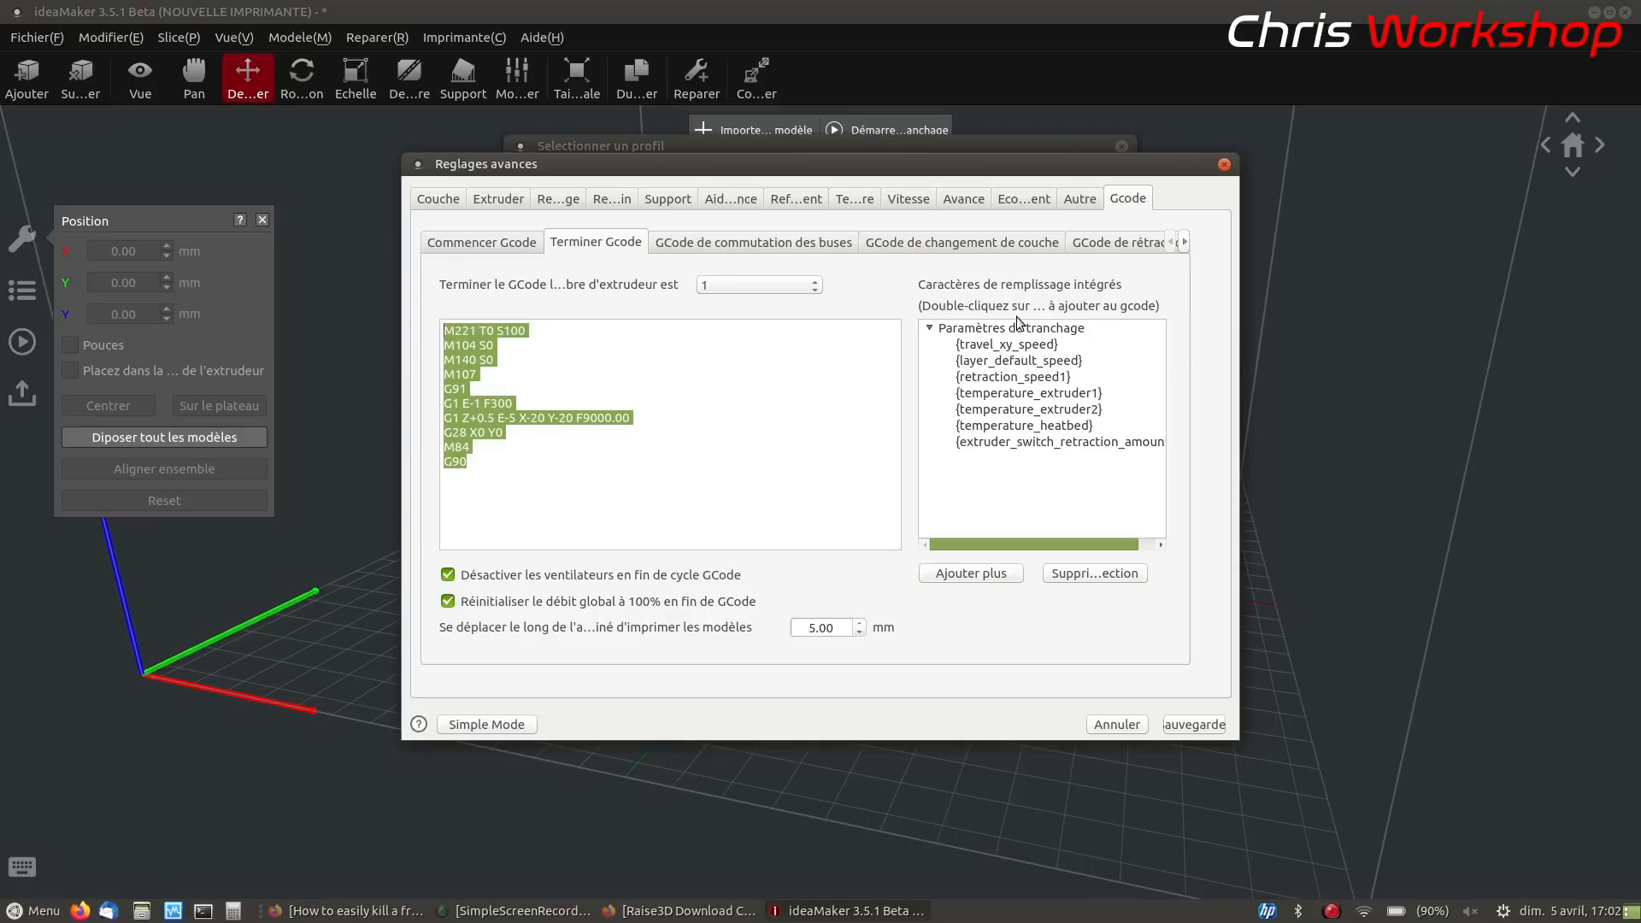
{"action": "key", "text": "Delete"}
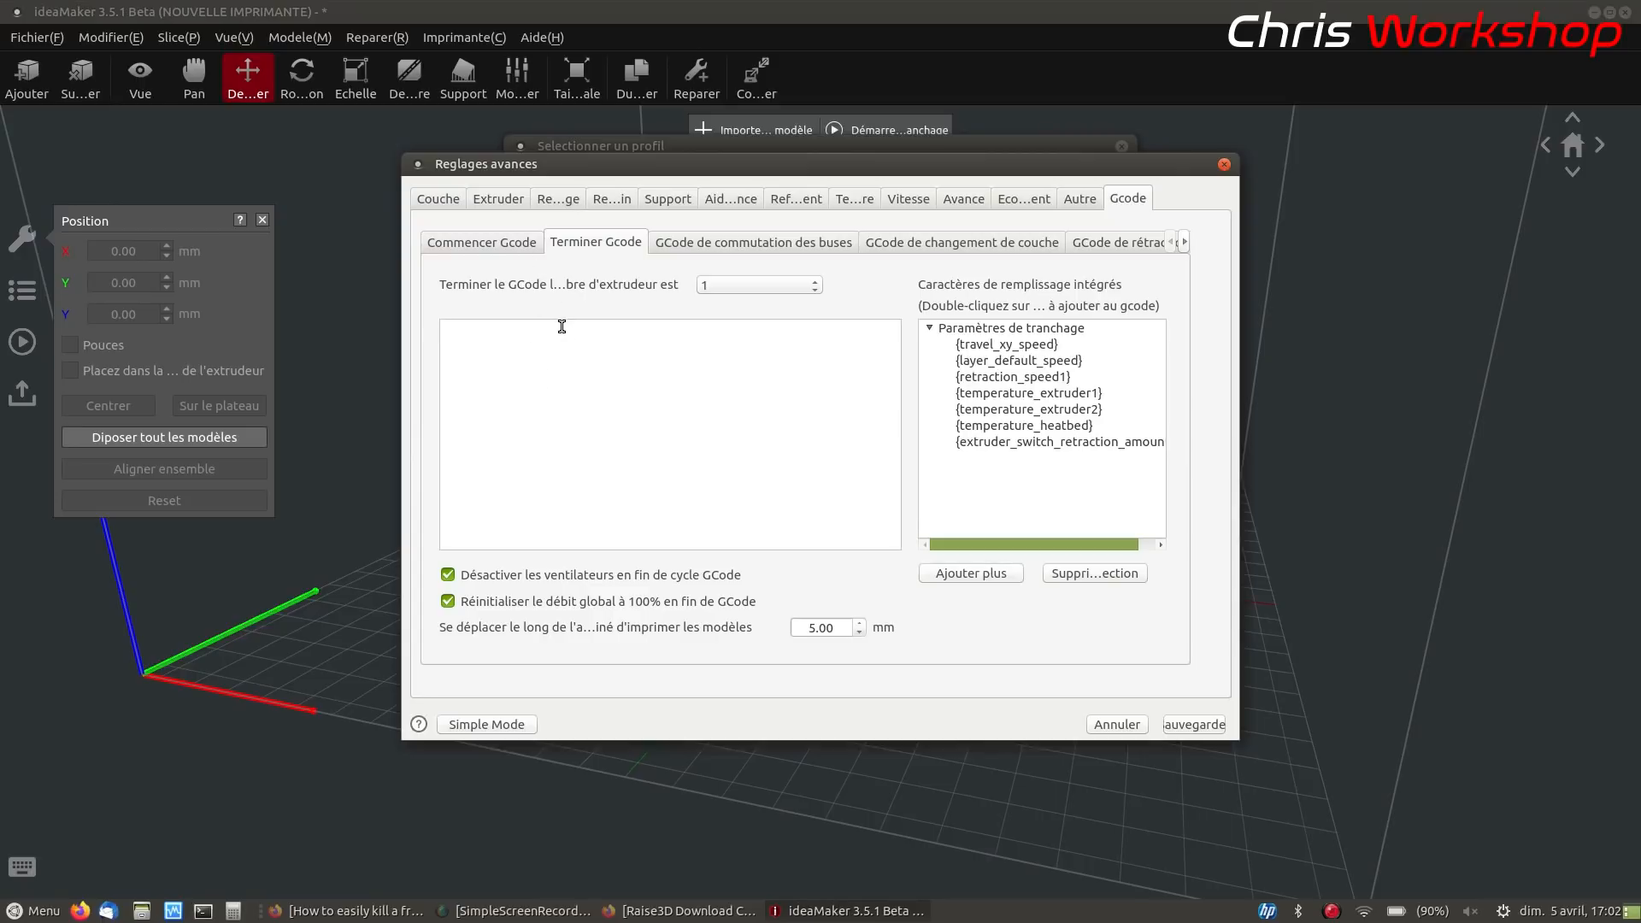
{"action": "left_click", "coordinate": [1184, 725]}
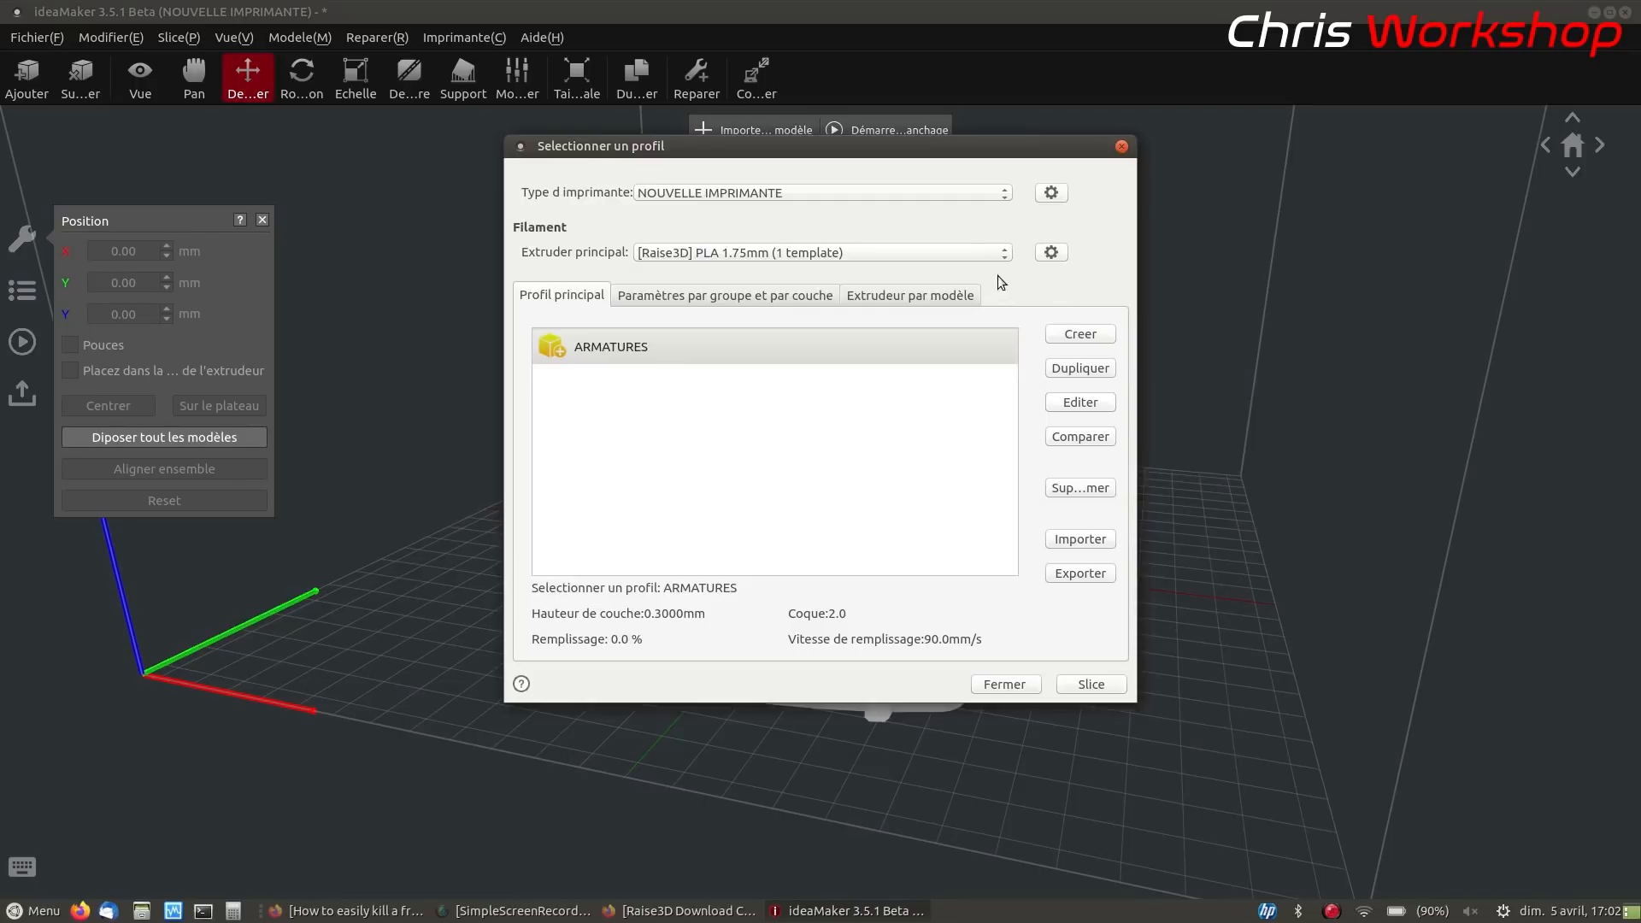
Copy the complete end G-code from the RAISE3D N2 printer's Rapide qualite - N2 - PLA profile, leaving that profile unsaved
{"action": "left_click", "coordinate": [970, 198]}
{"action": "left_click", "coordinate": [722, 91]}
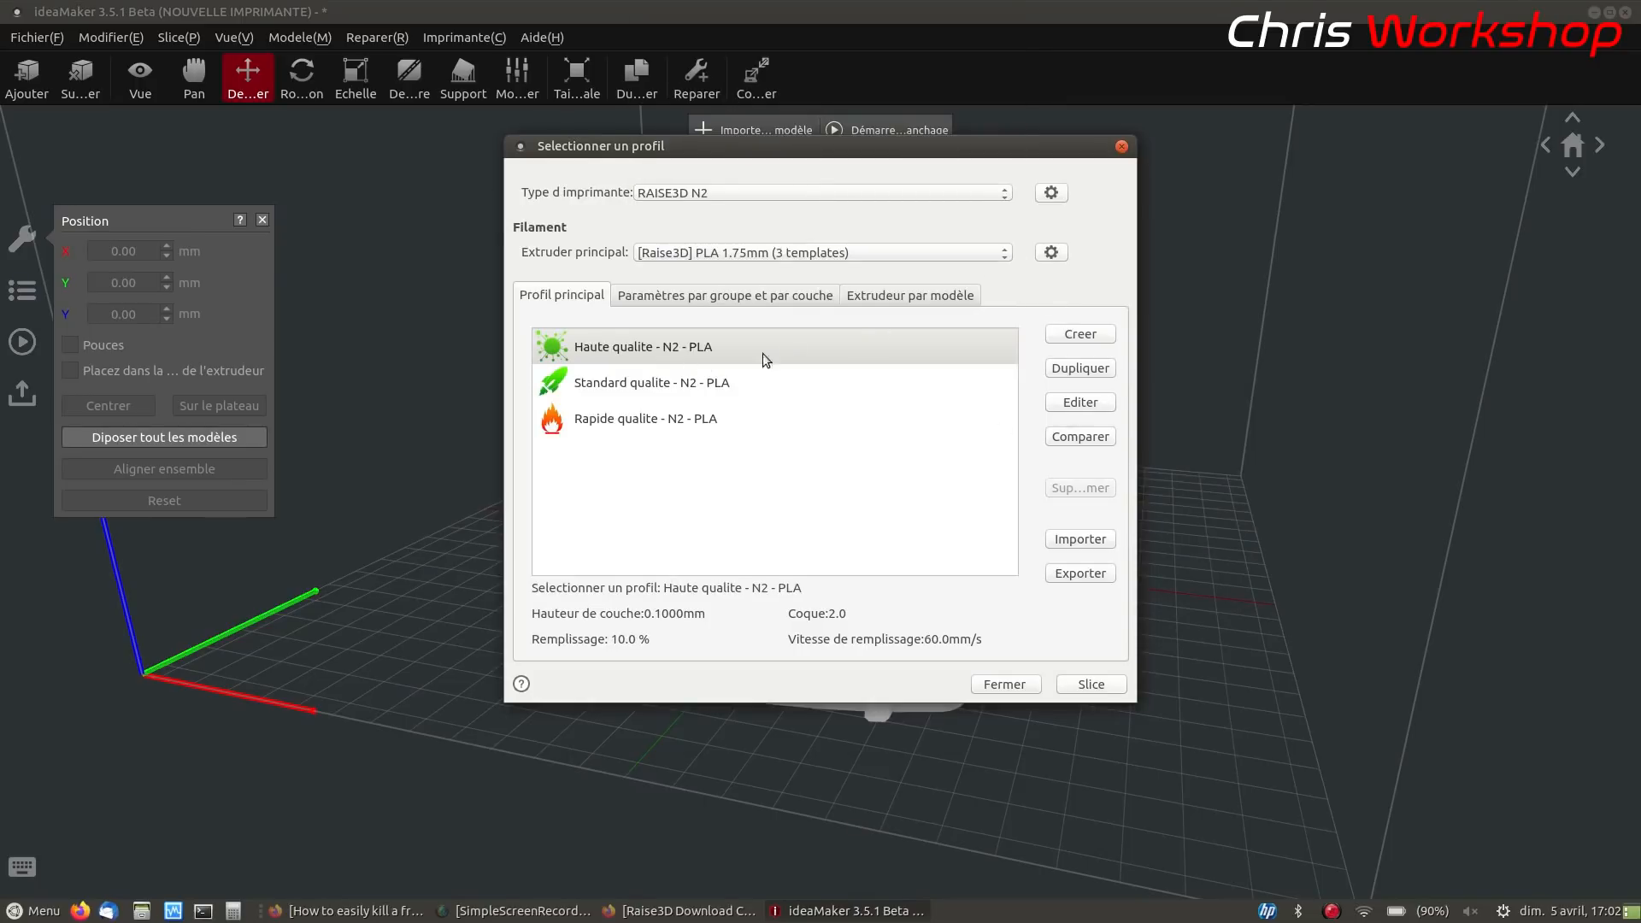
{"action": "left_click", "coordinate": [792, 421]}
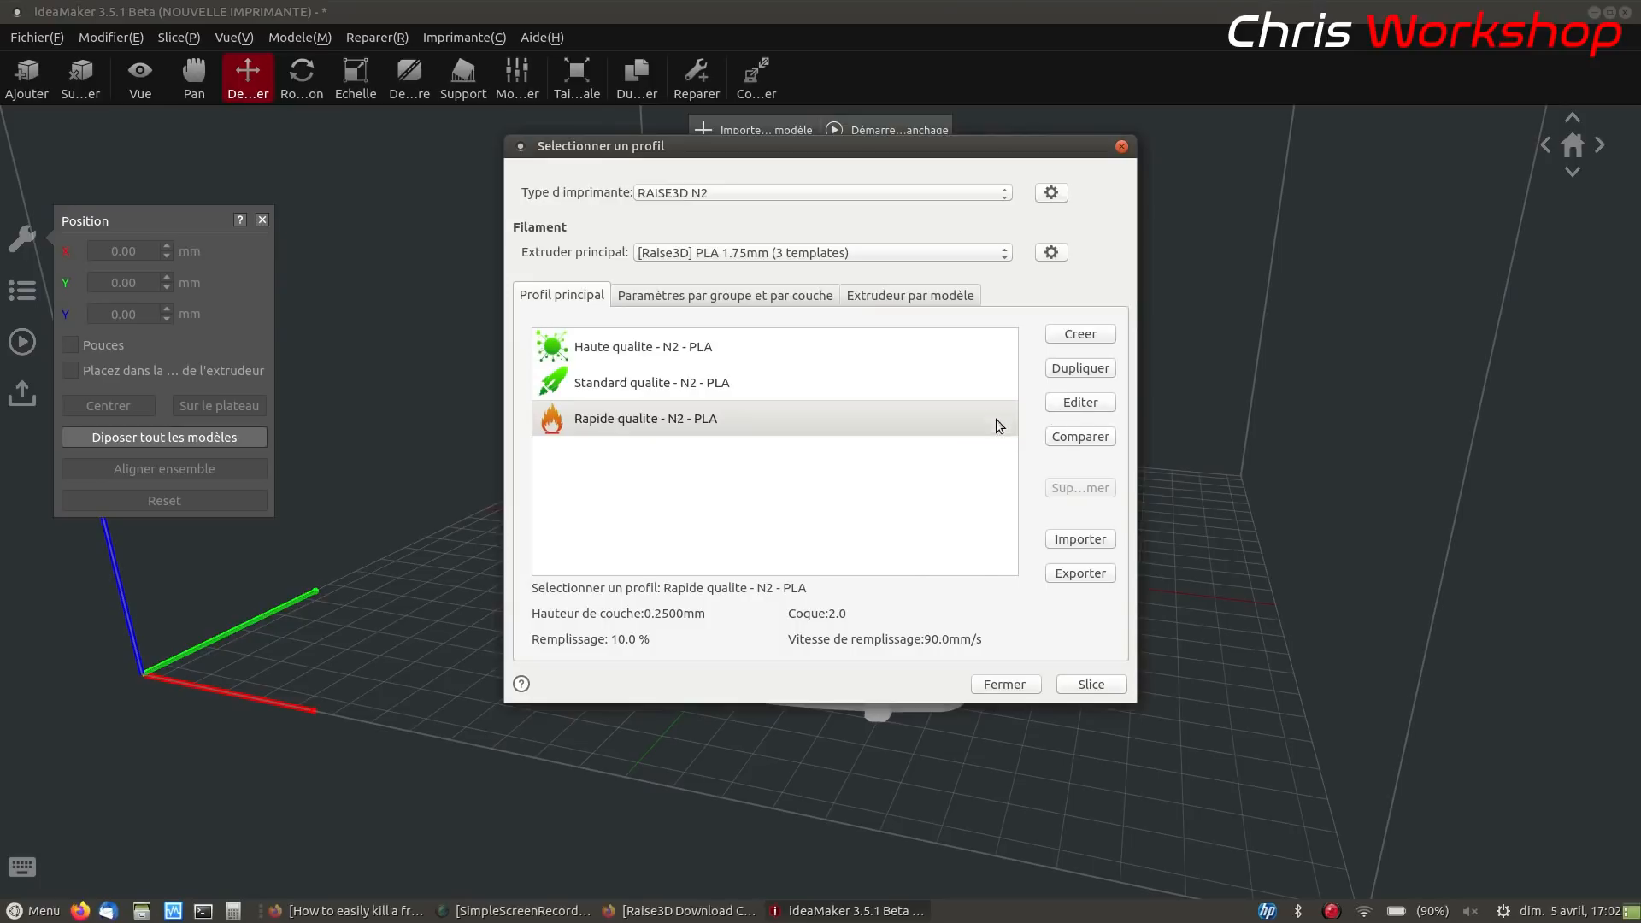
{"action": "left_click", "coordinate": [1073, 405]}
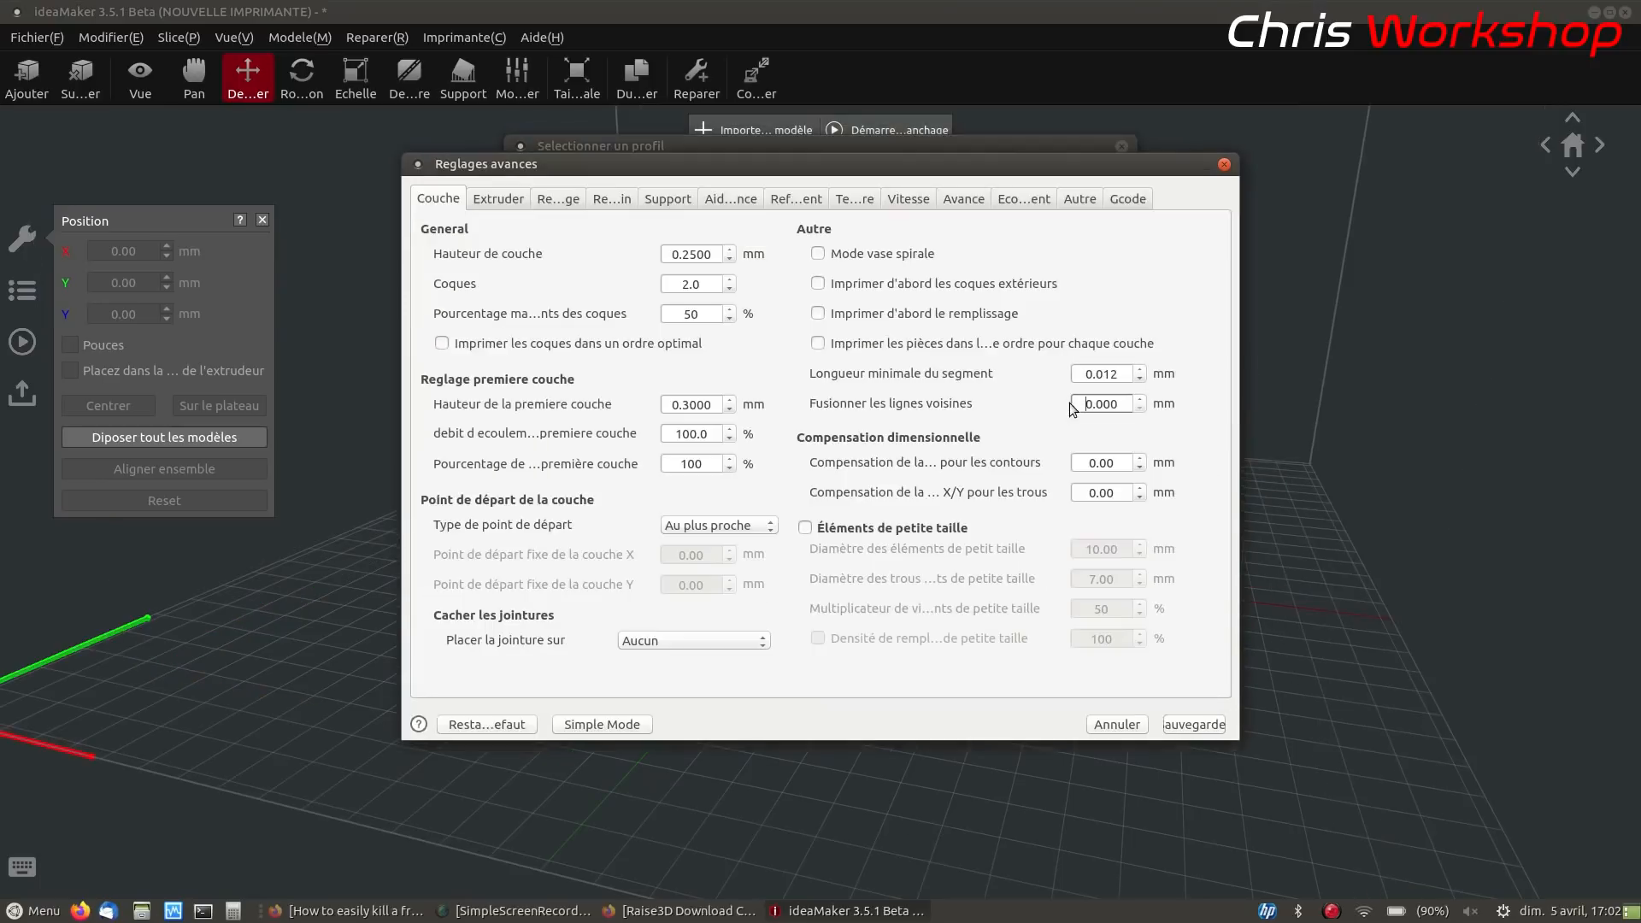
{"action": "left_click", "coordinate": [1119, 199]}
{"action": "left_click", "coordinate": [595, 242]}
{"action": "left_click_drag", "start_coordinate": [560, 503], "coordinate": [431, 331]}
{"action": "right_click", "coordinate": [459, 359]}
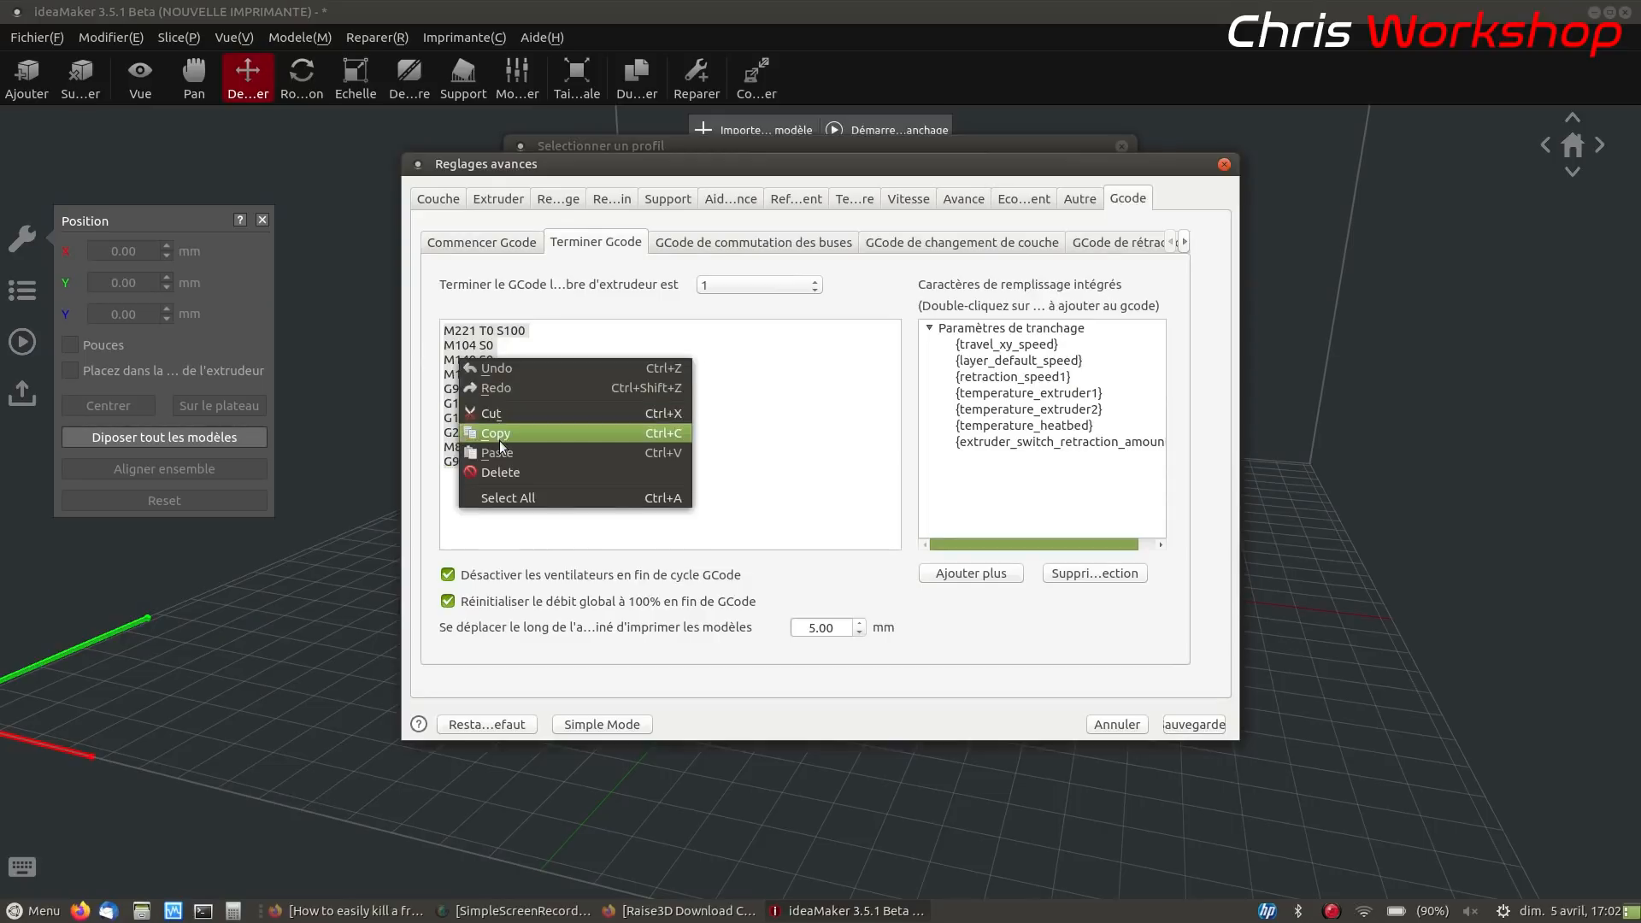
{"action": "left_click", "coordinate": [501, 437]}
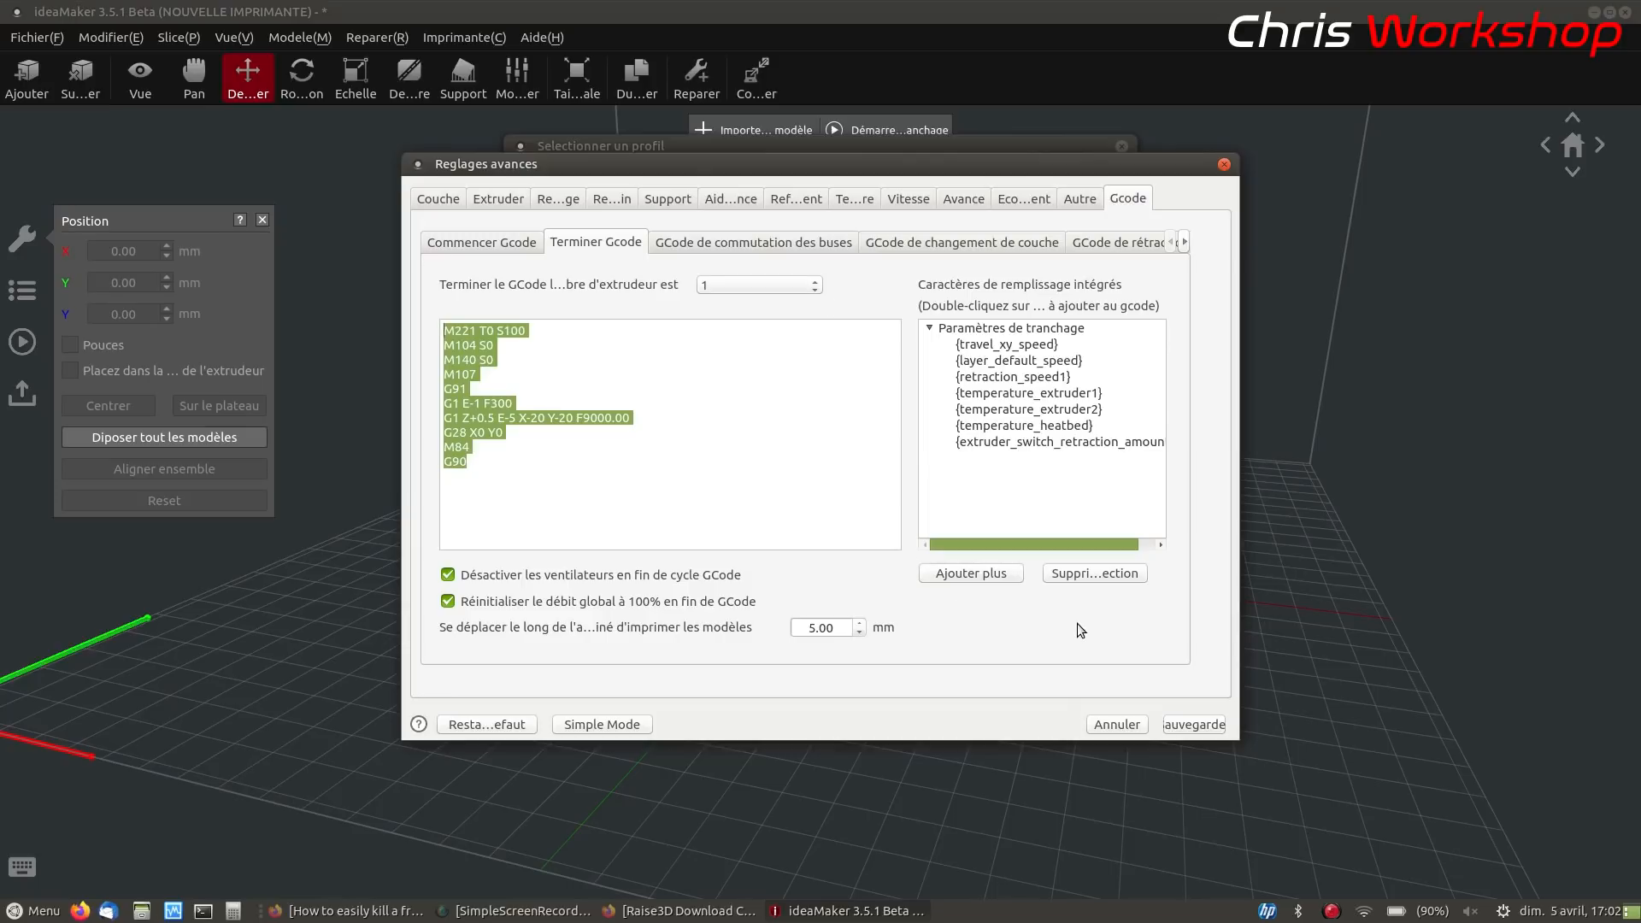
{"action": "left_click", "coordinate": [1115, 725]}
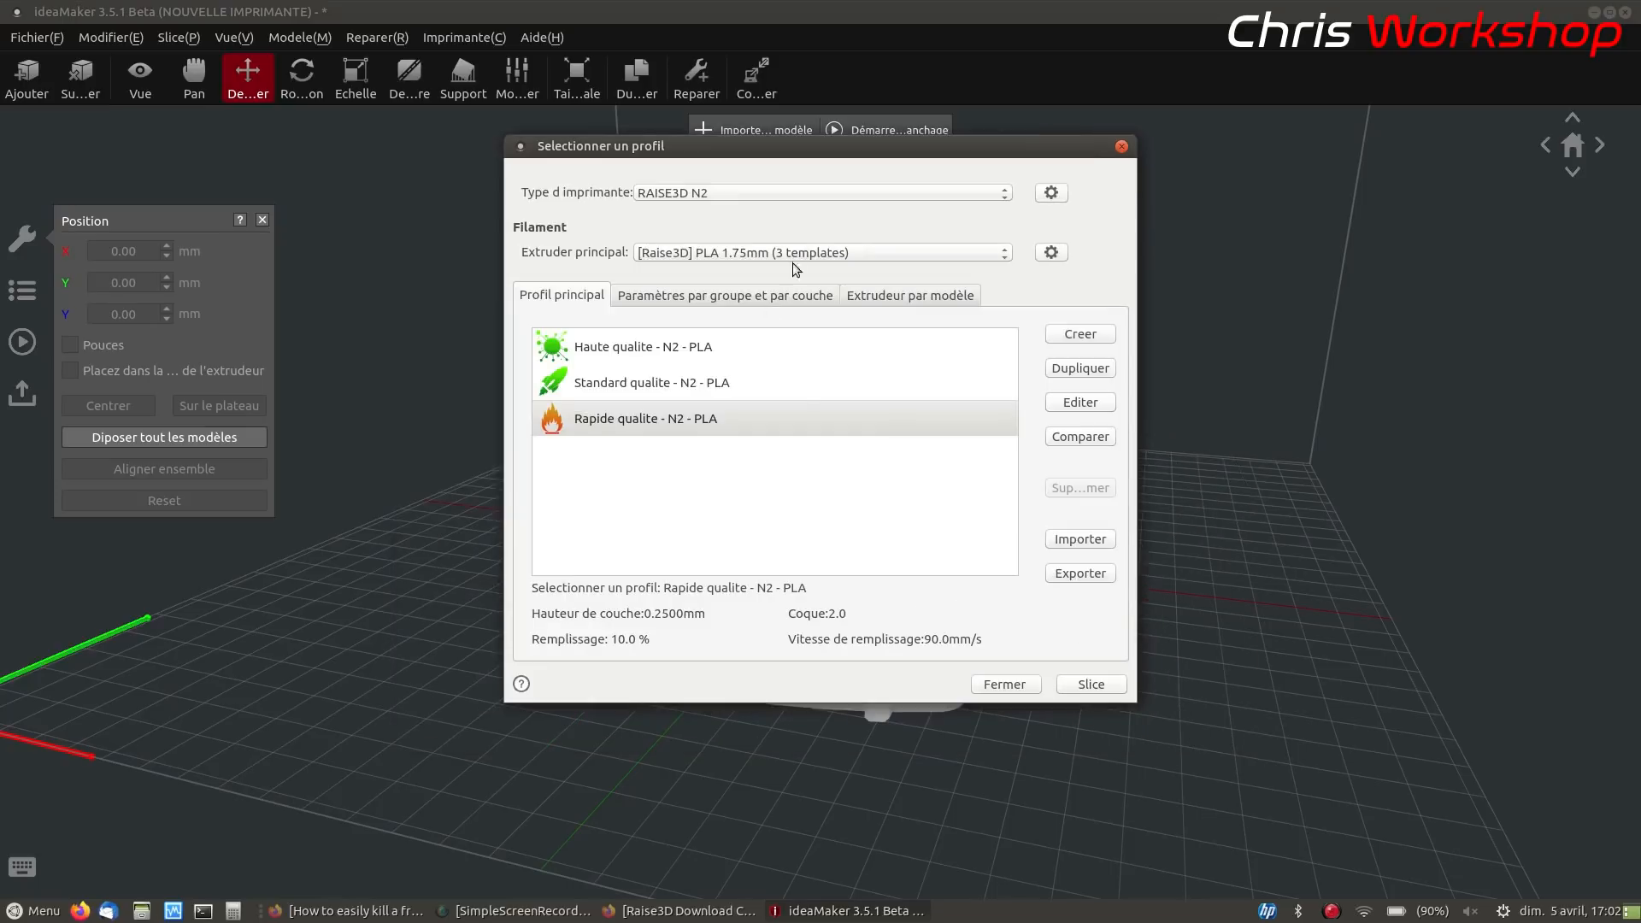
Switch back to NOUVELLE IMPRIMANTE and paste the copied end G-code into the ARMATURES profile
{"action": "left_click", "coordinate": [844, 195]}
{"action": "left_click", "coordinate": [820, 348]}
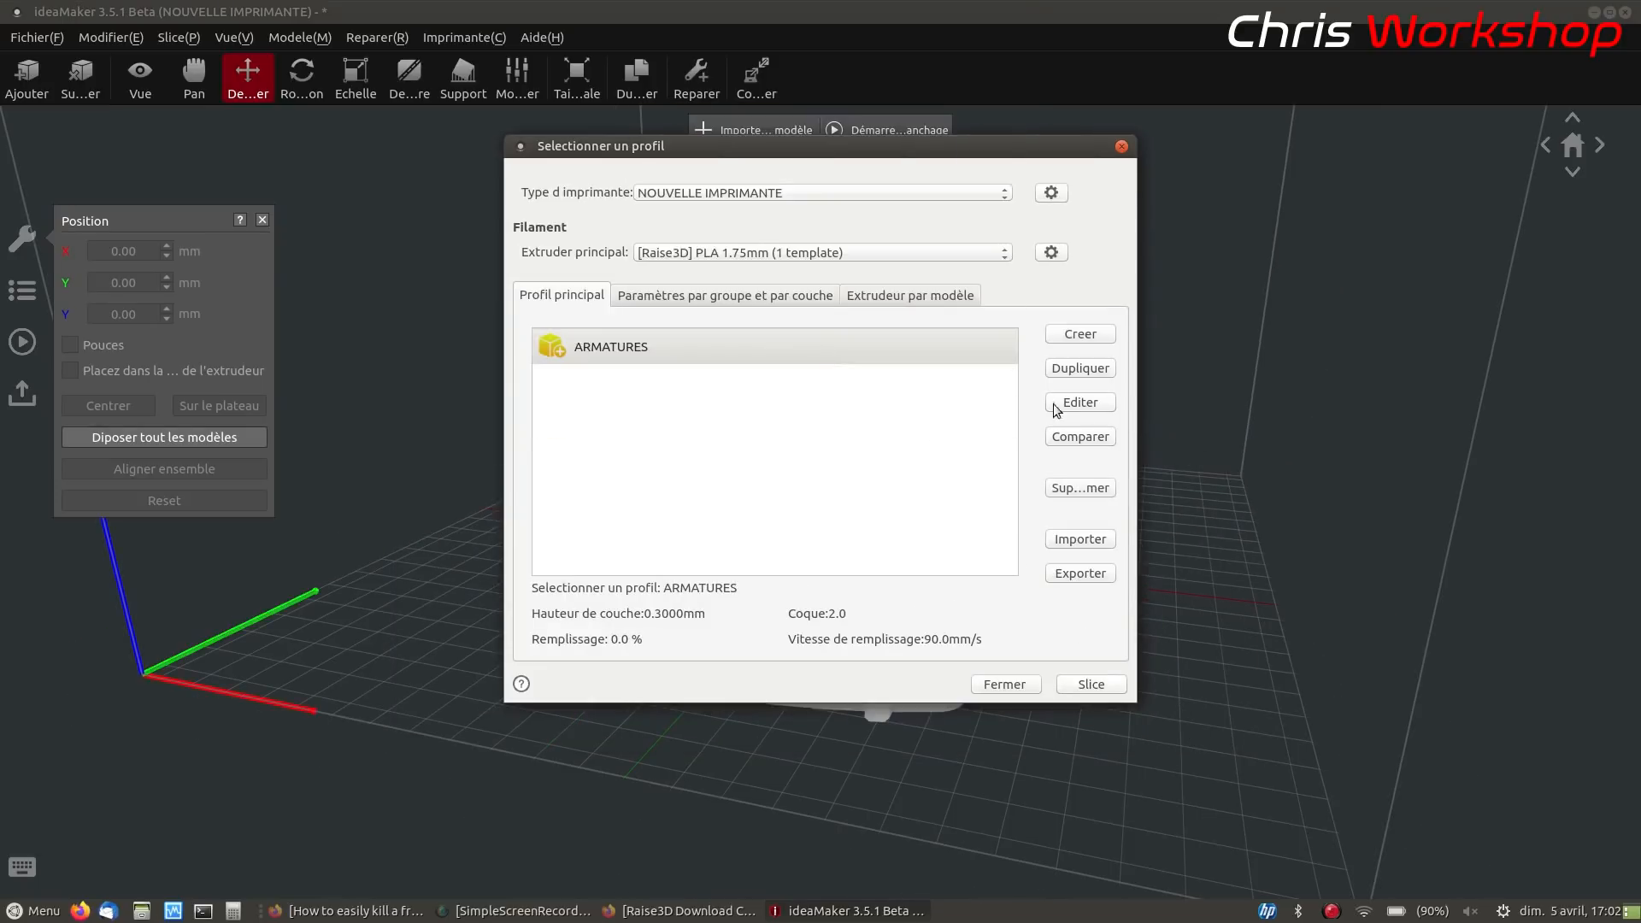
{"action": "double_click", "coordinate": [968, 358]}
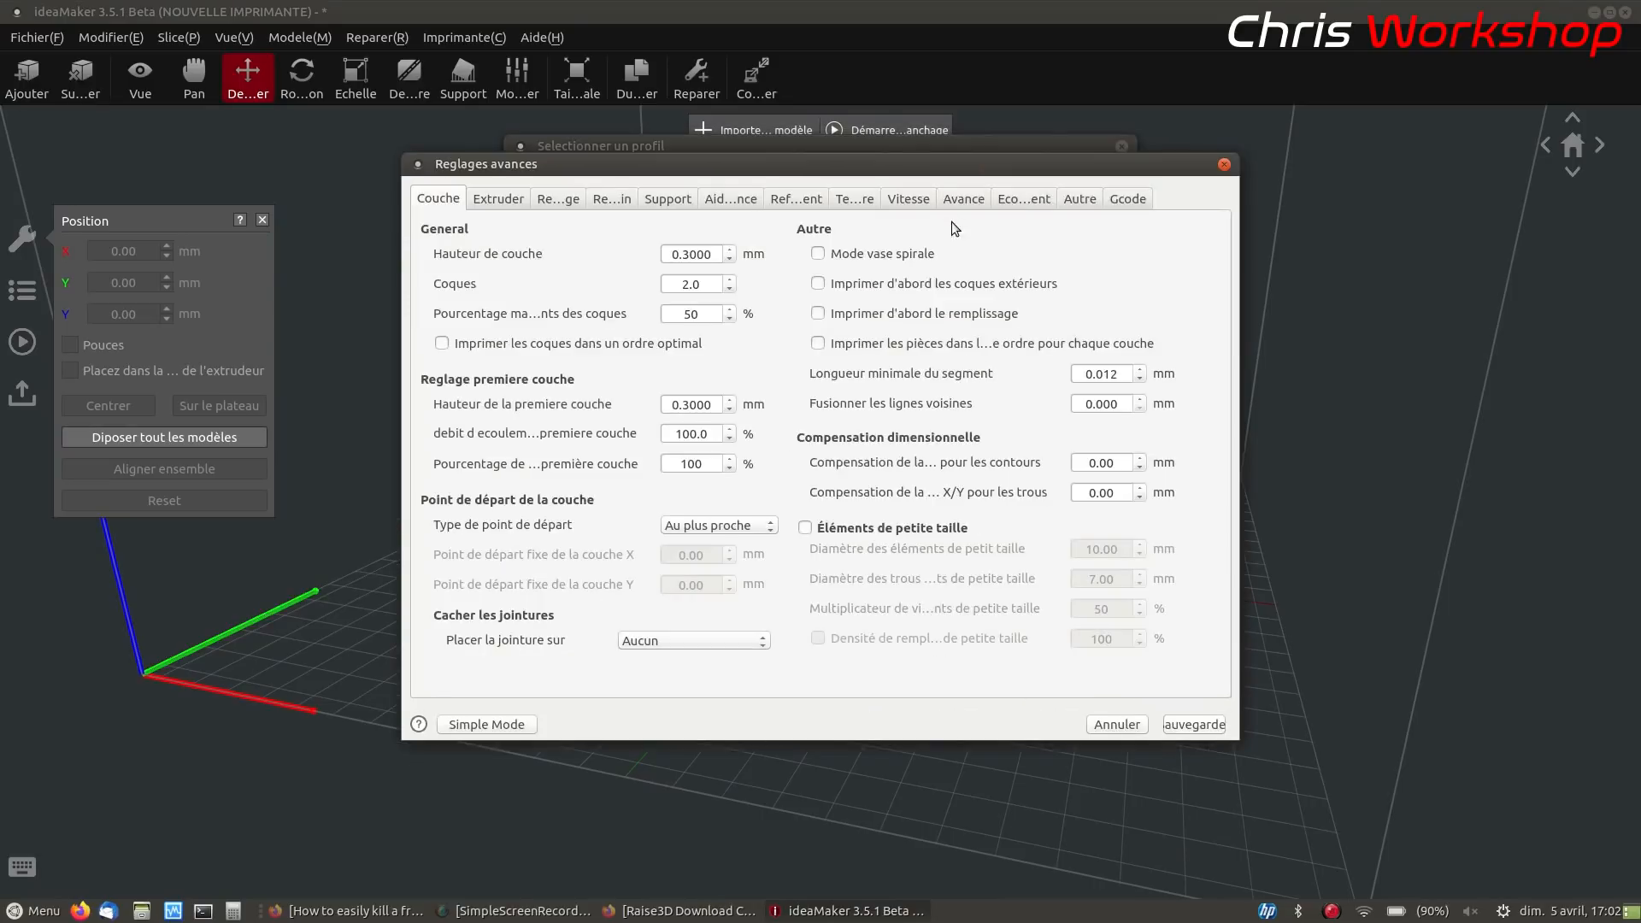
{"action": "left_click", "coordinate": [1116, 202]}
{"action": "left_click", "coordinate": [611, 245]}
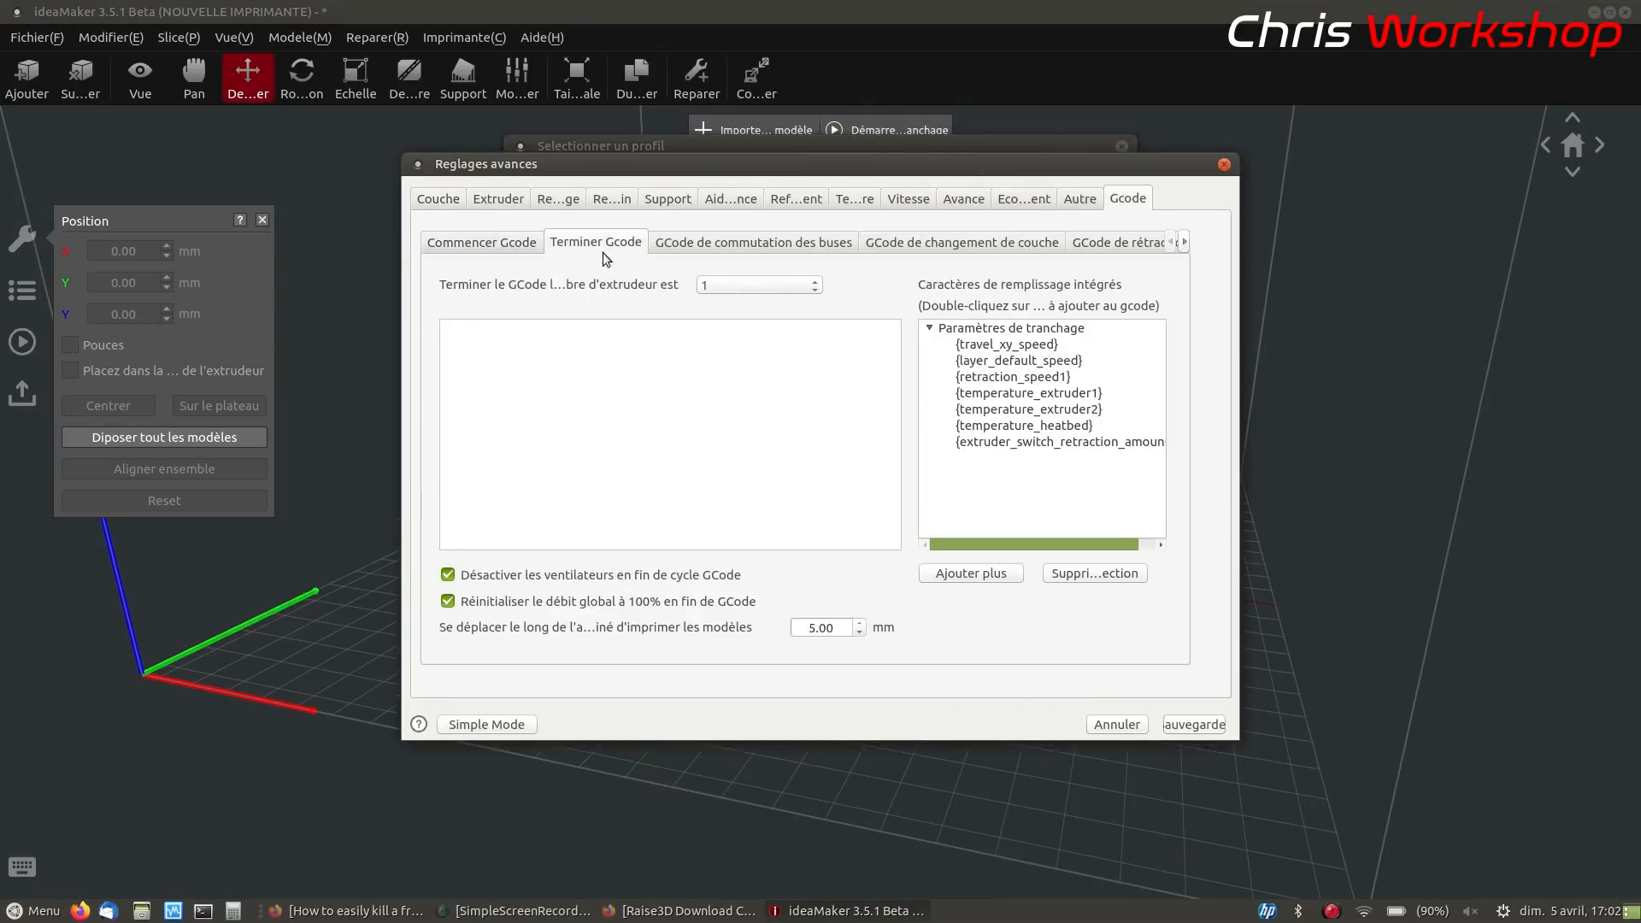
{"action": "right_click", "coordinate": [577, 334]}
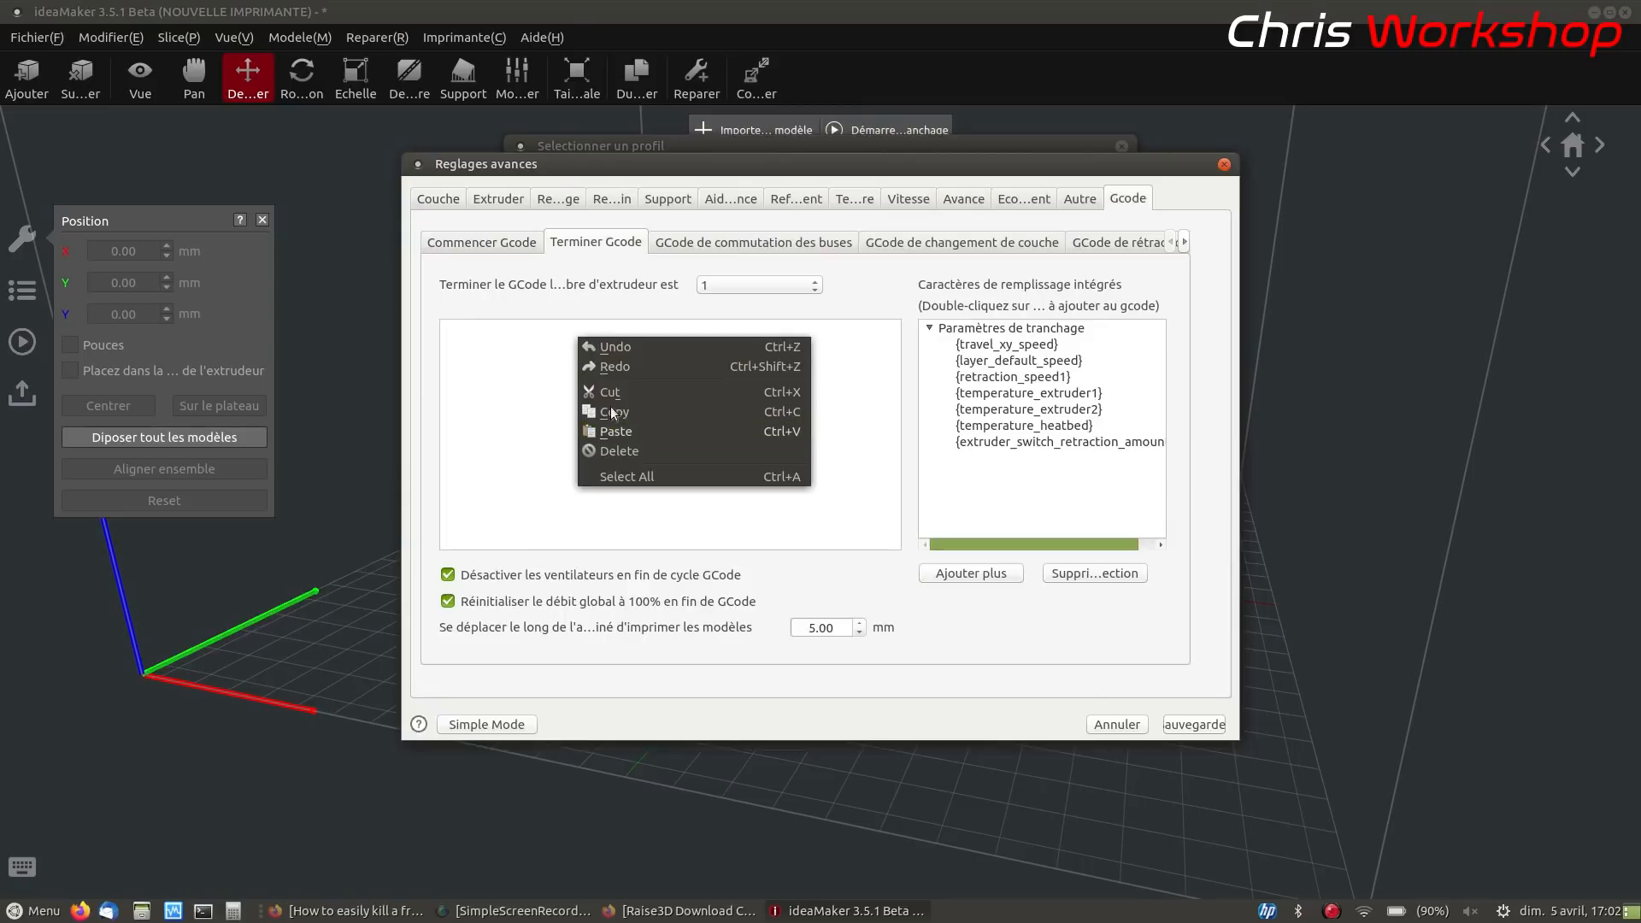
{"action": "left_click", "coordinate": [619, 432]}
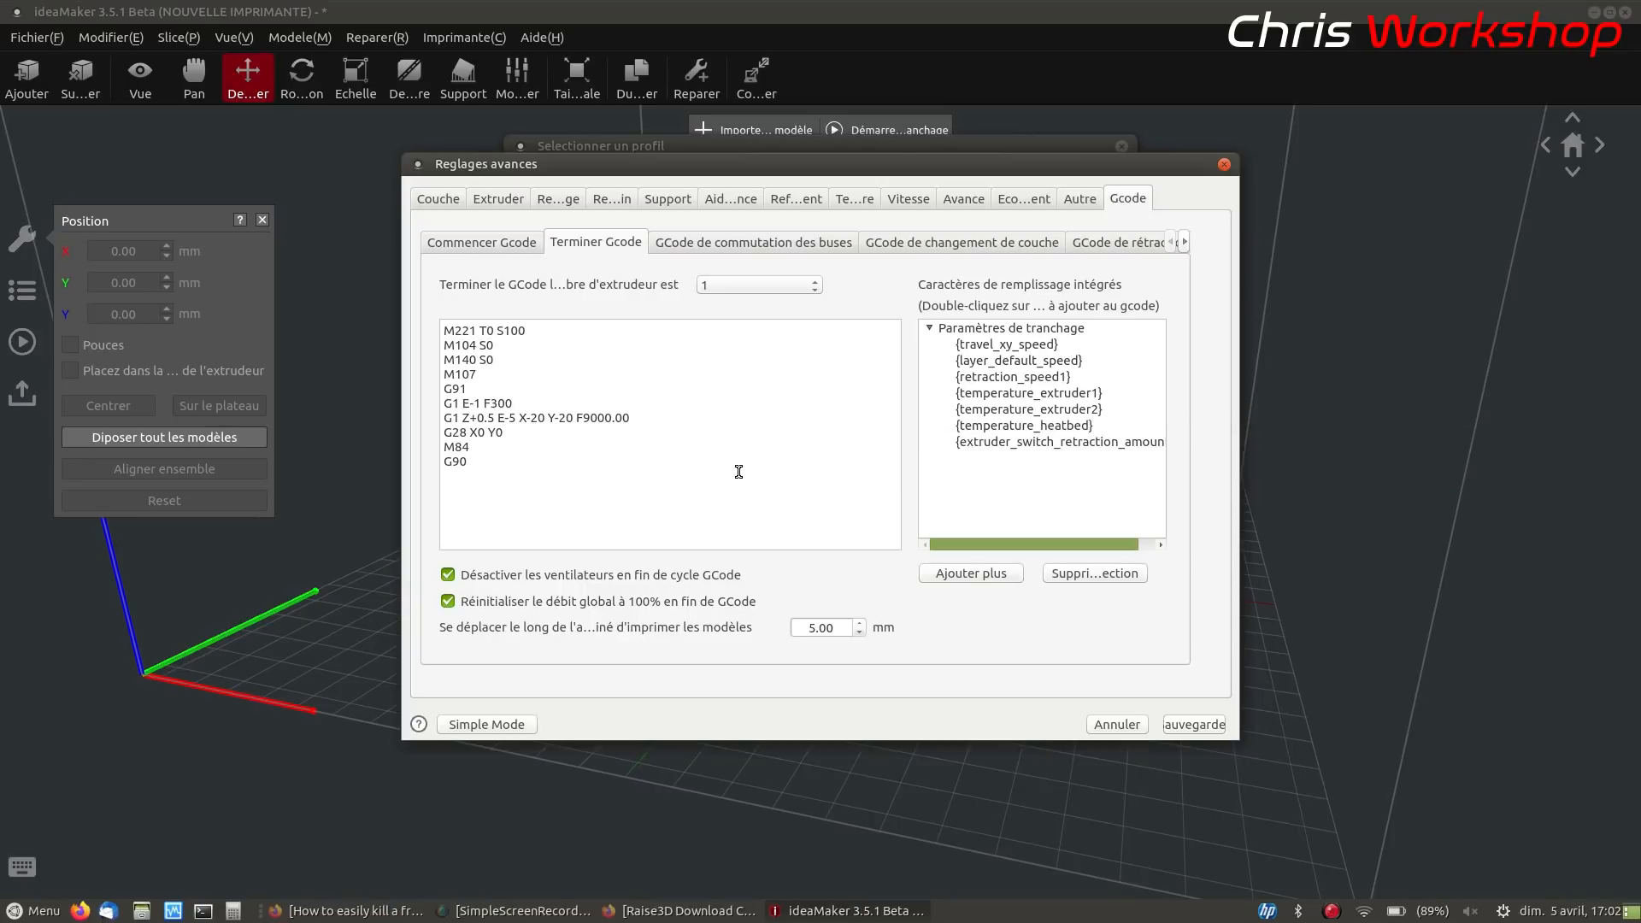
Review the start, nozzle-switching, layer-change and retraction G-code, and save the ARMATURES profile
{"action": "left_click", "coordinate": [470, 245]}
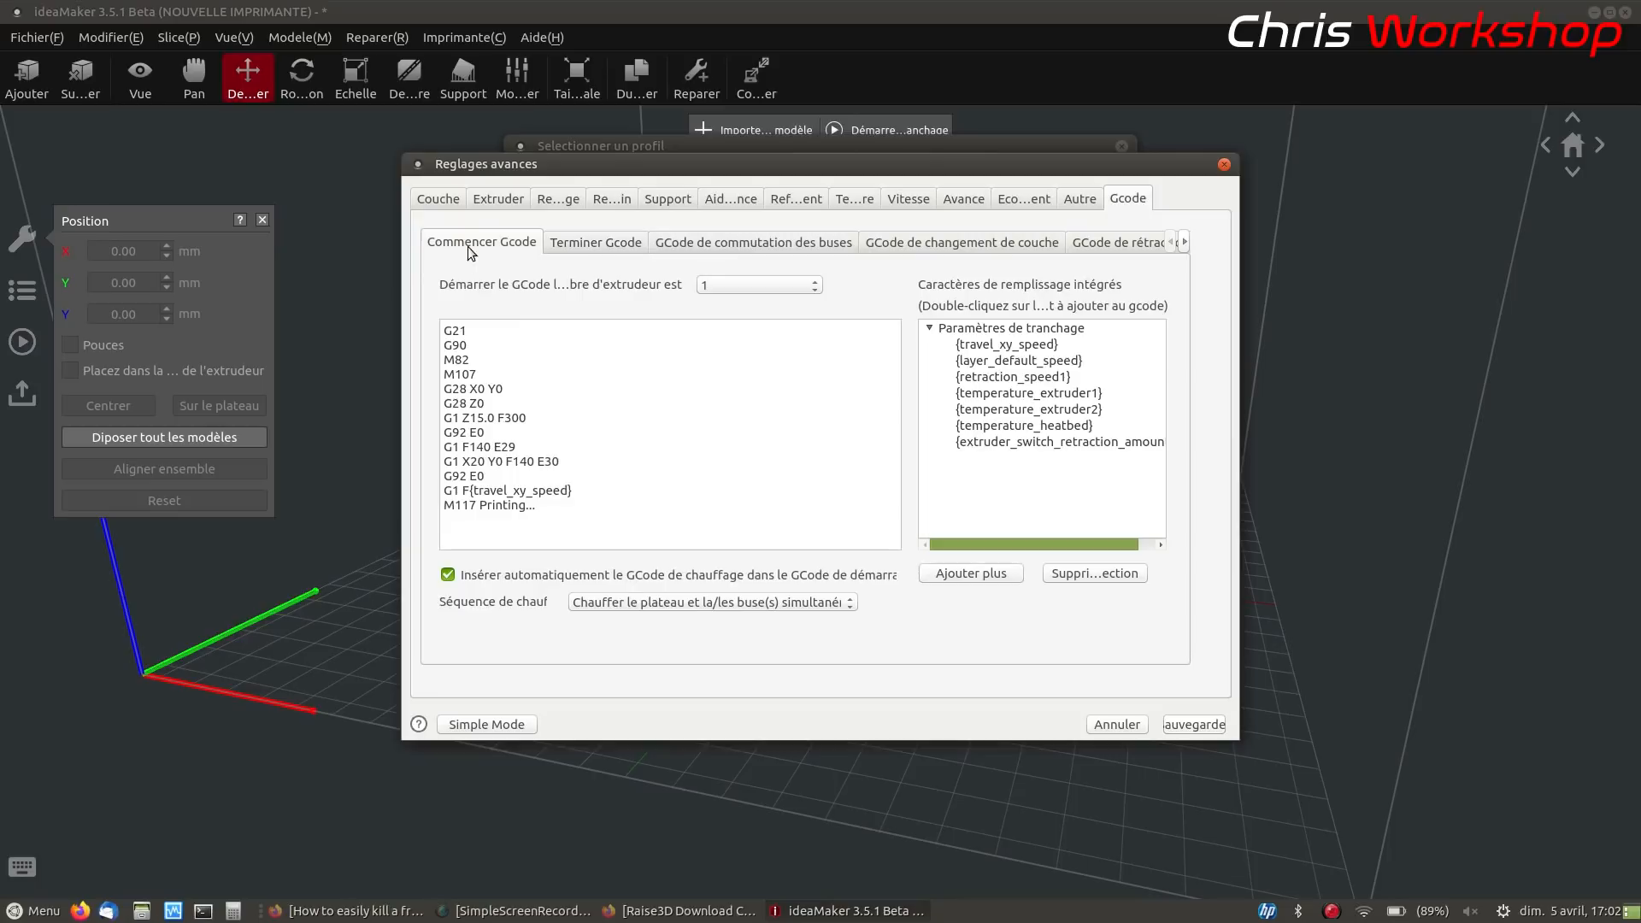
{"action": "left_click", "coordinate": [732, 246]}
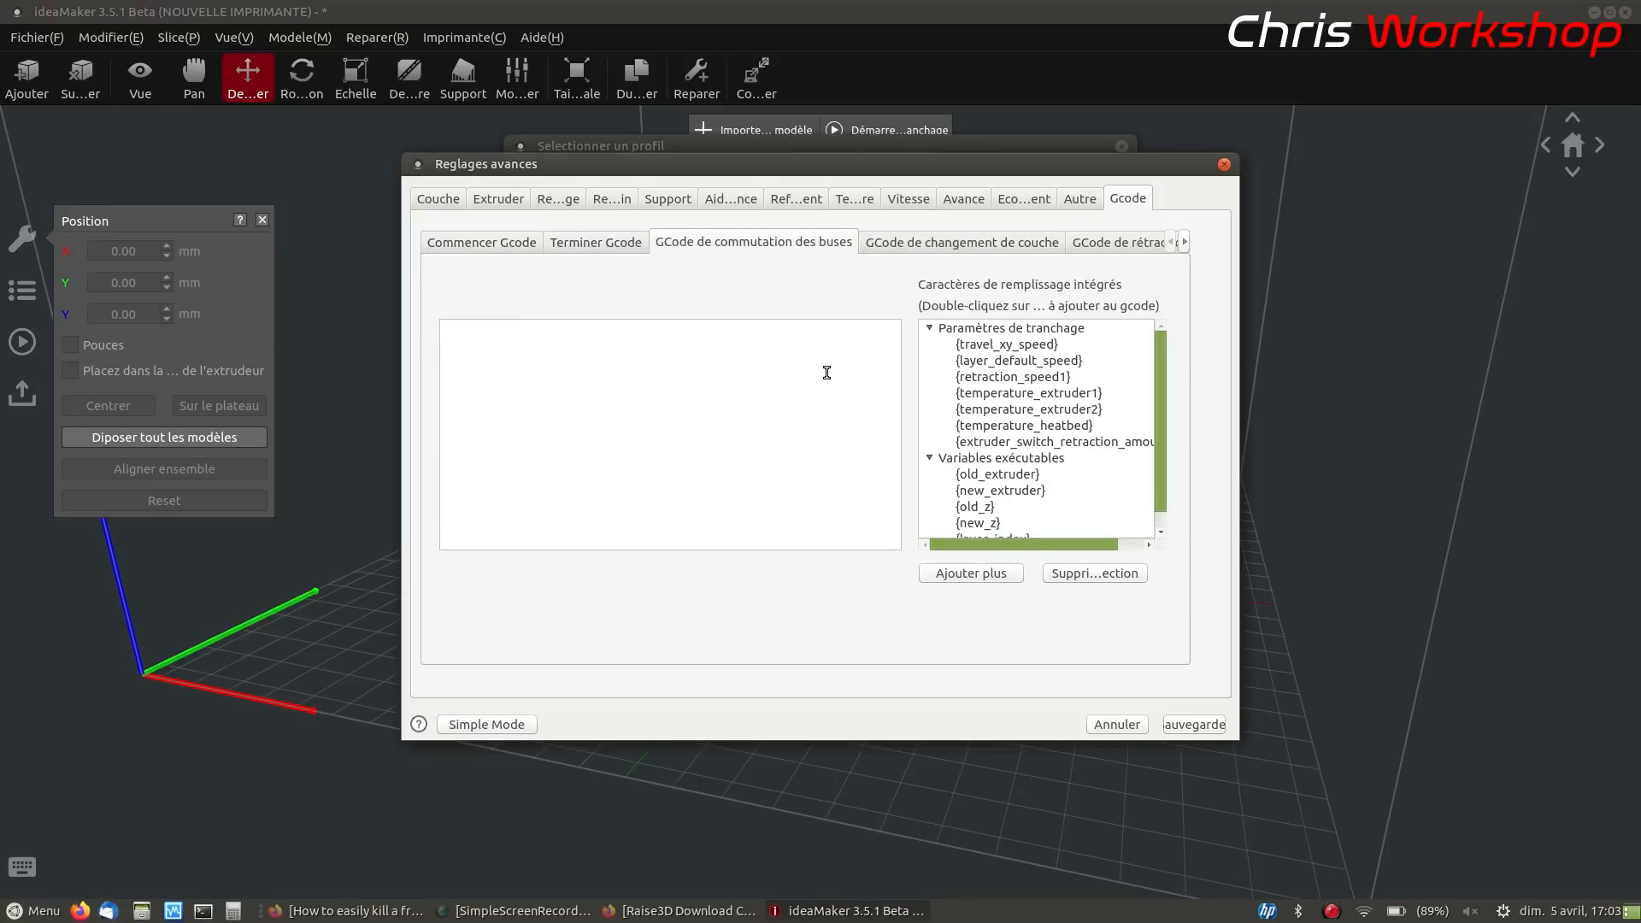
{"action": "left_click", "coordinate": [853, 323]}
{"action": "left_click", "coordinate": [931, 248]}
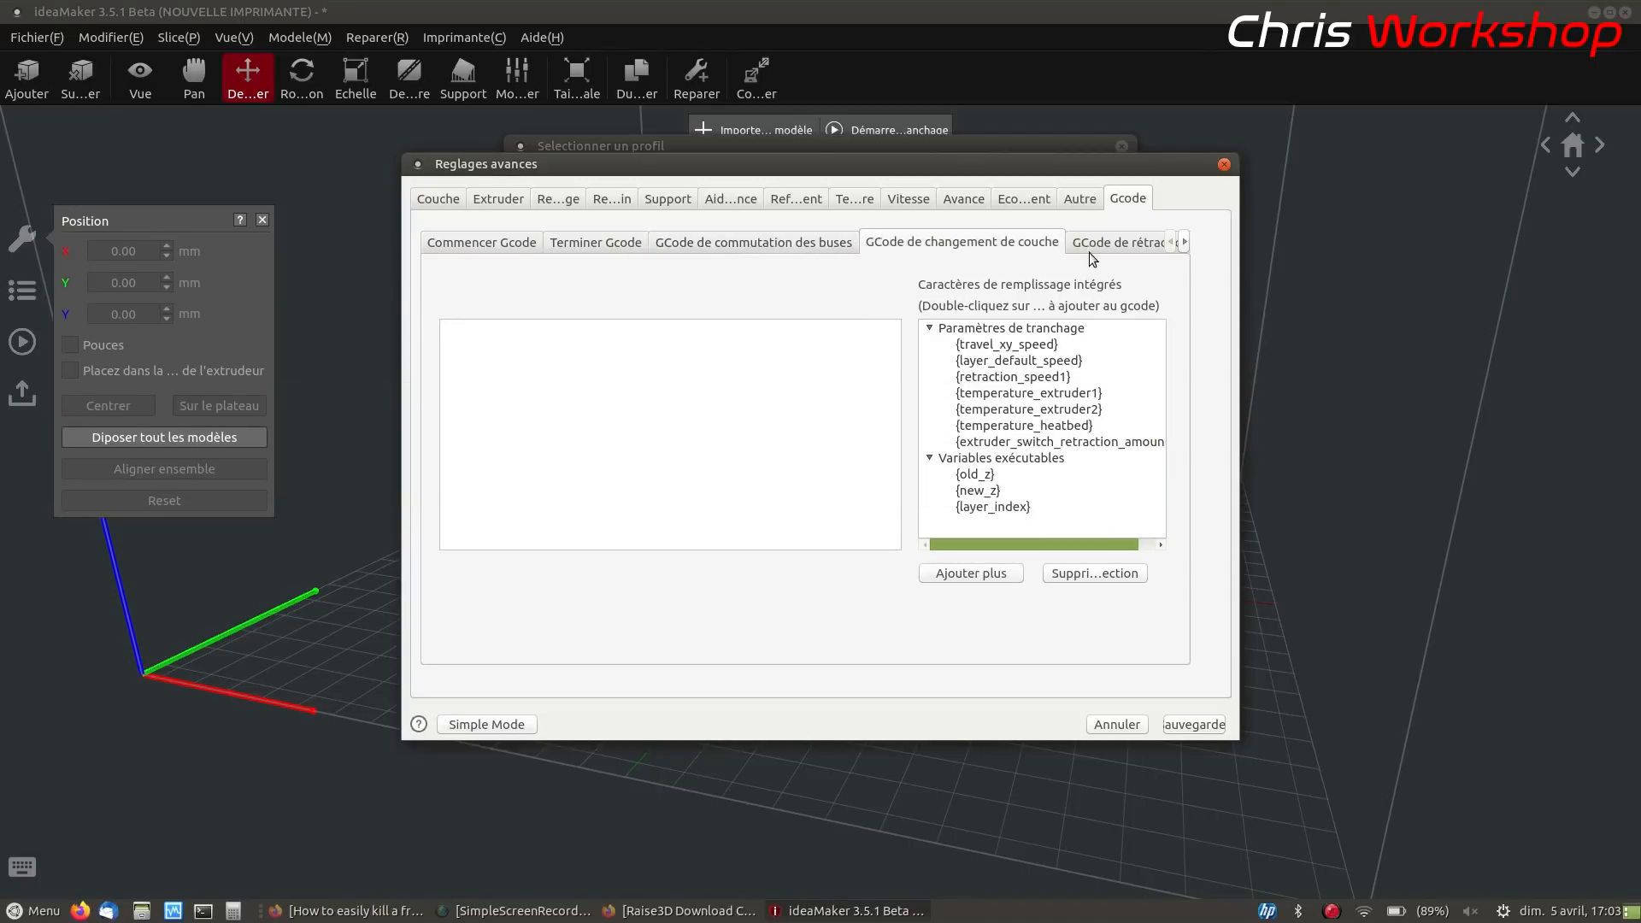
{"action": "left_click", "coordinate": [1160, 246]}
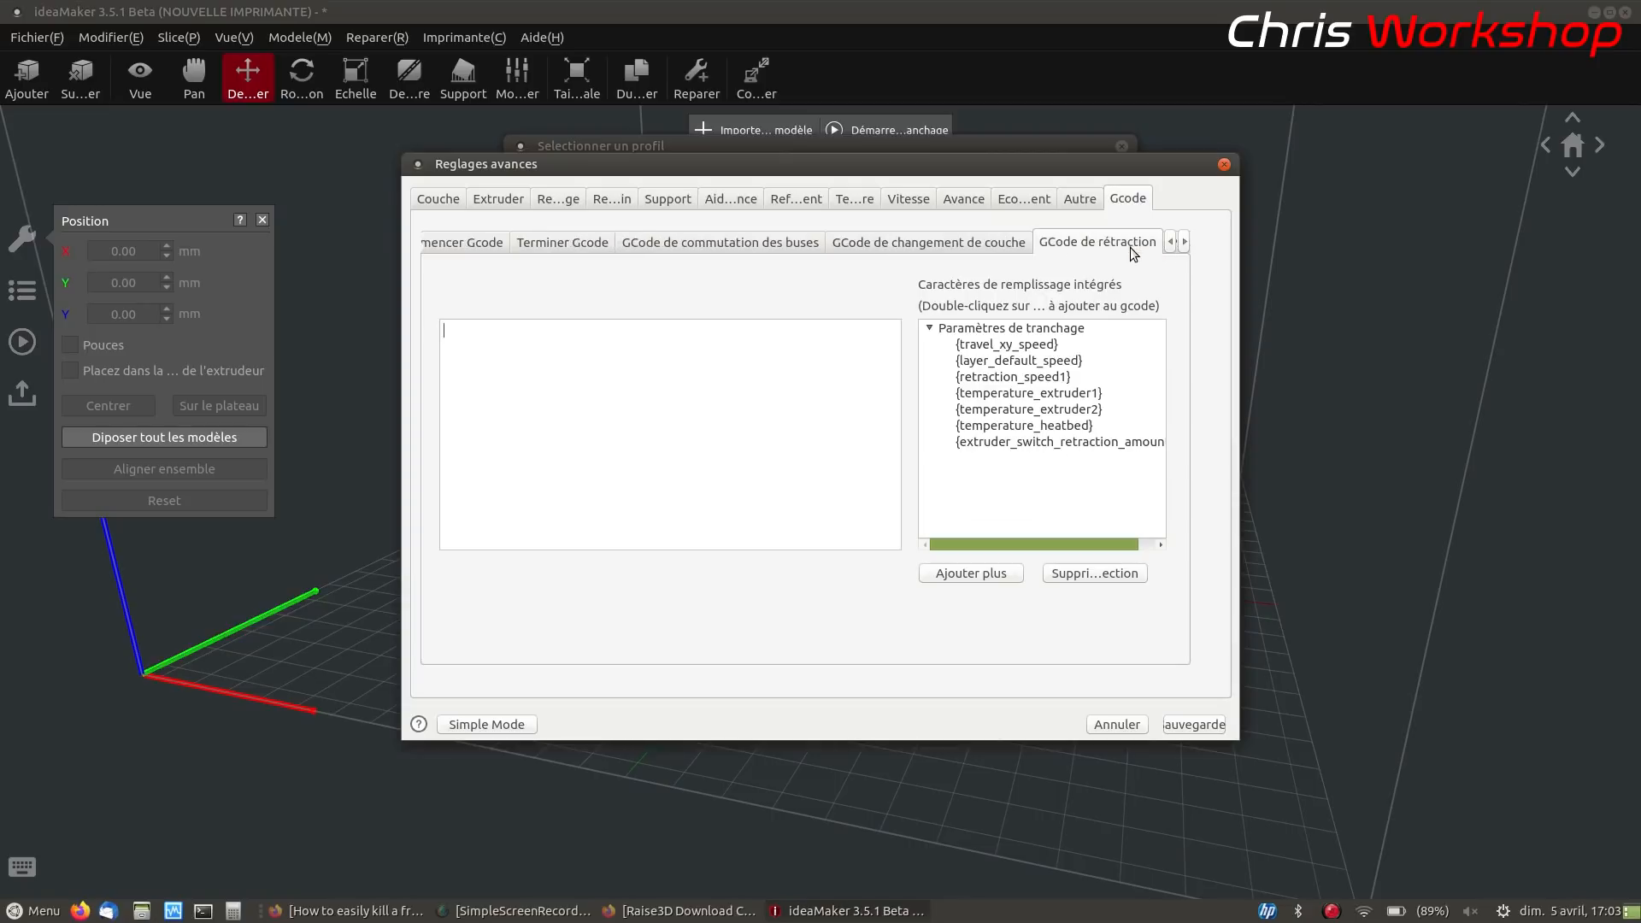
{"action": "left_click", "coordinate": [1180, 244]}
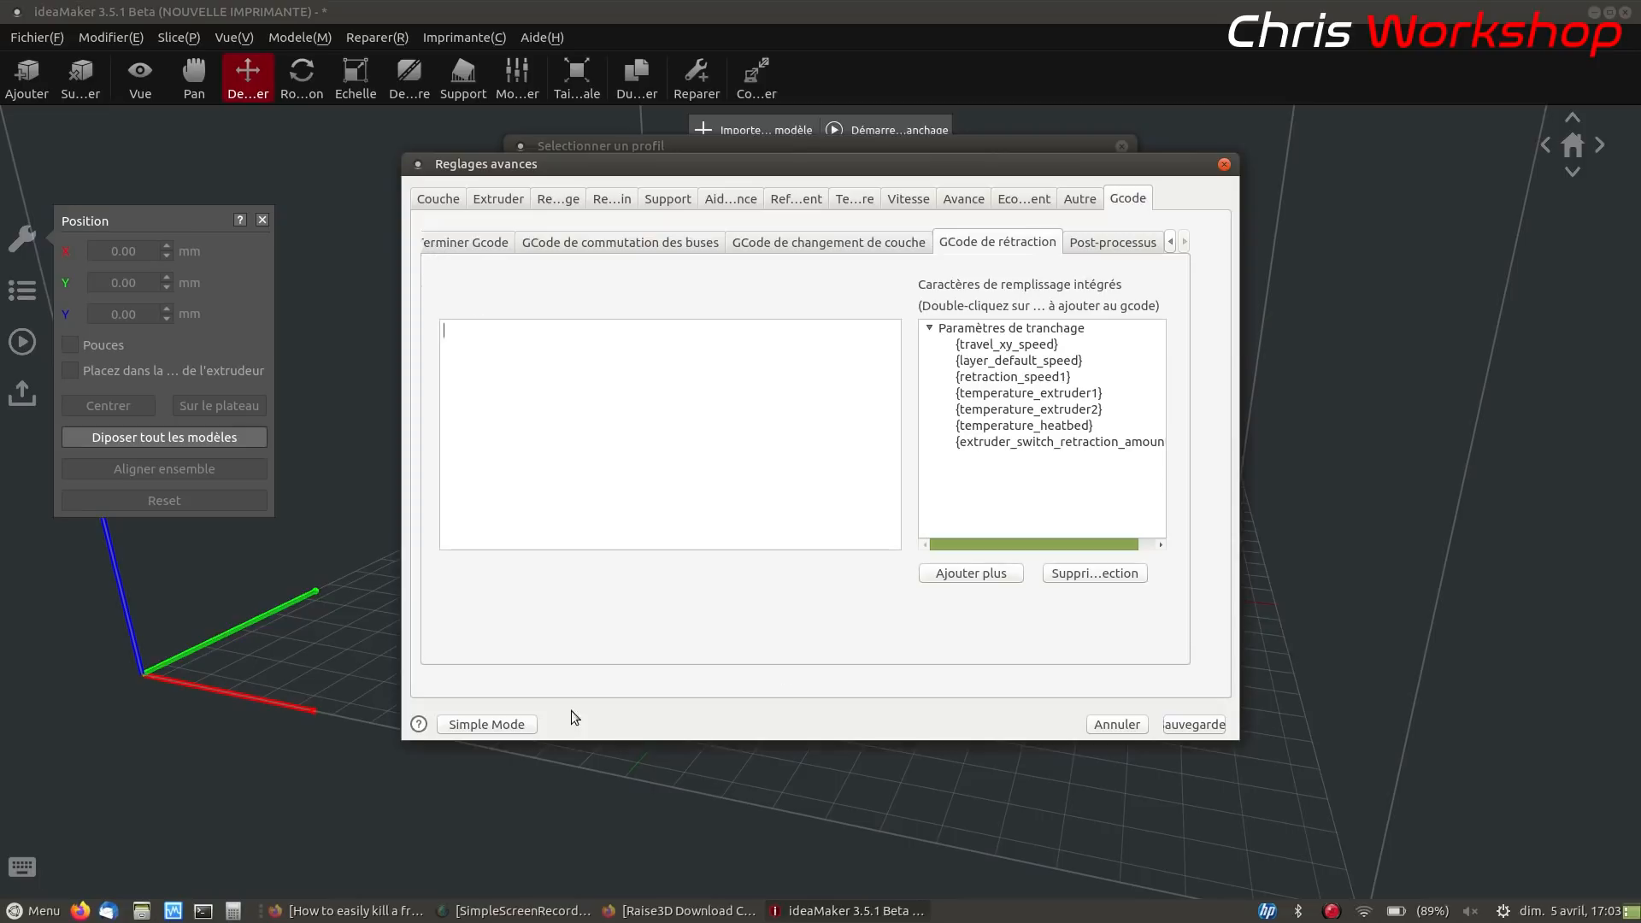
{"action": "left_click", "coordinate": [1205, 727]}
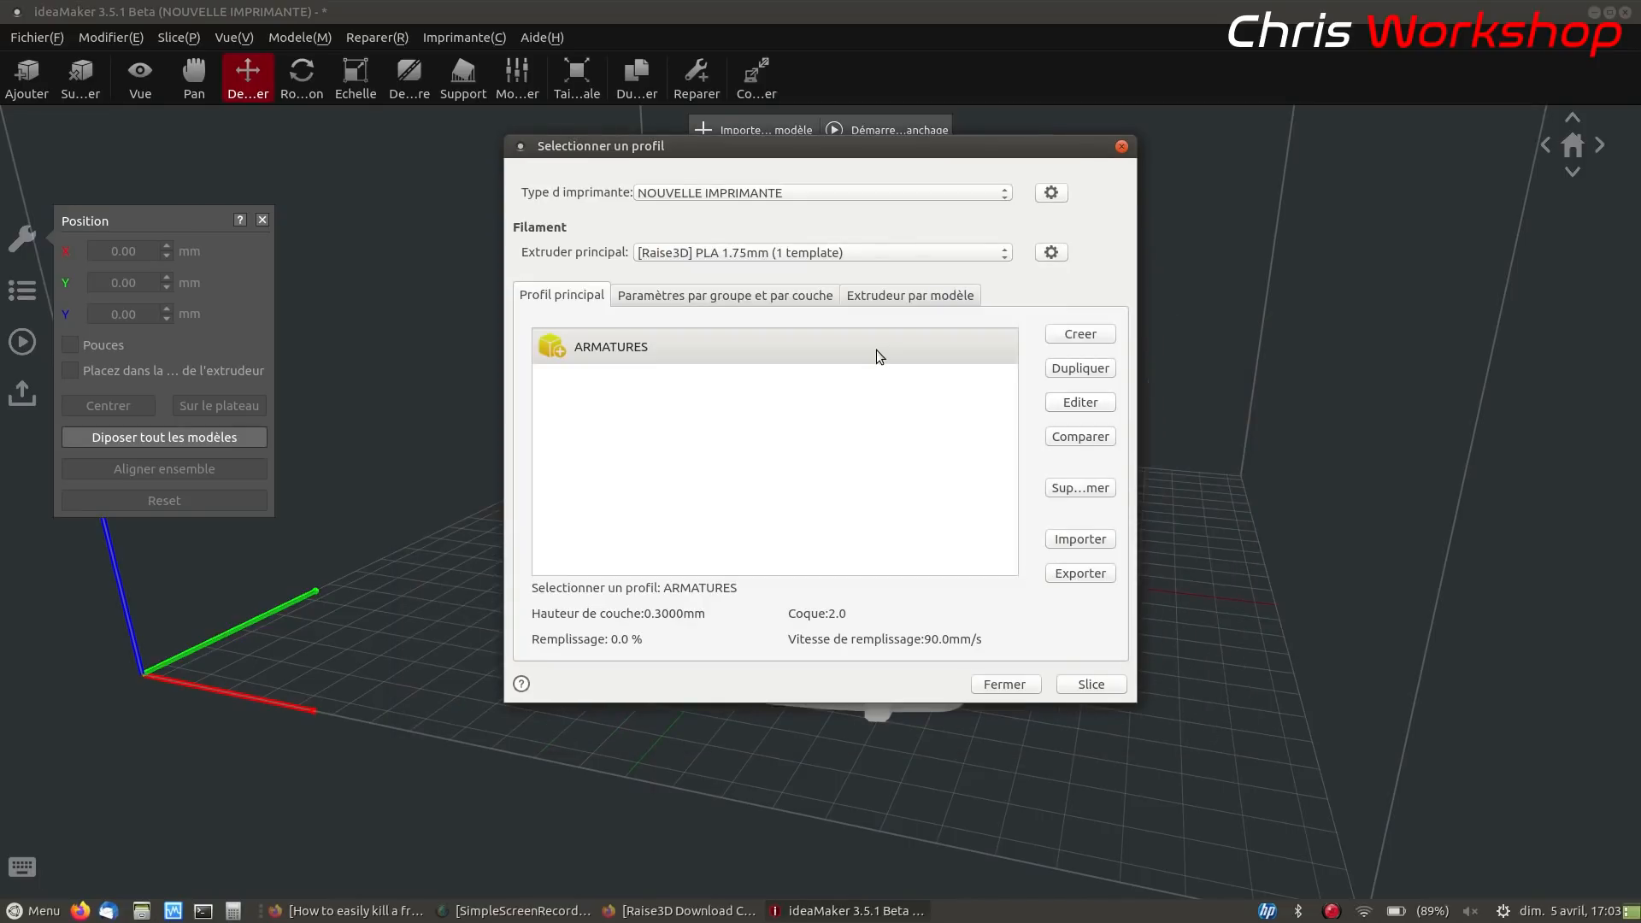
Slice the visor frames with the ARMATURES profile without adding supports, and open the toolpath preview
{"action": "left_click", "coordinate": [1095, 686]}
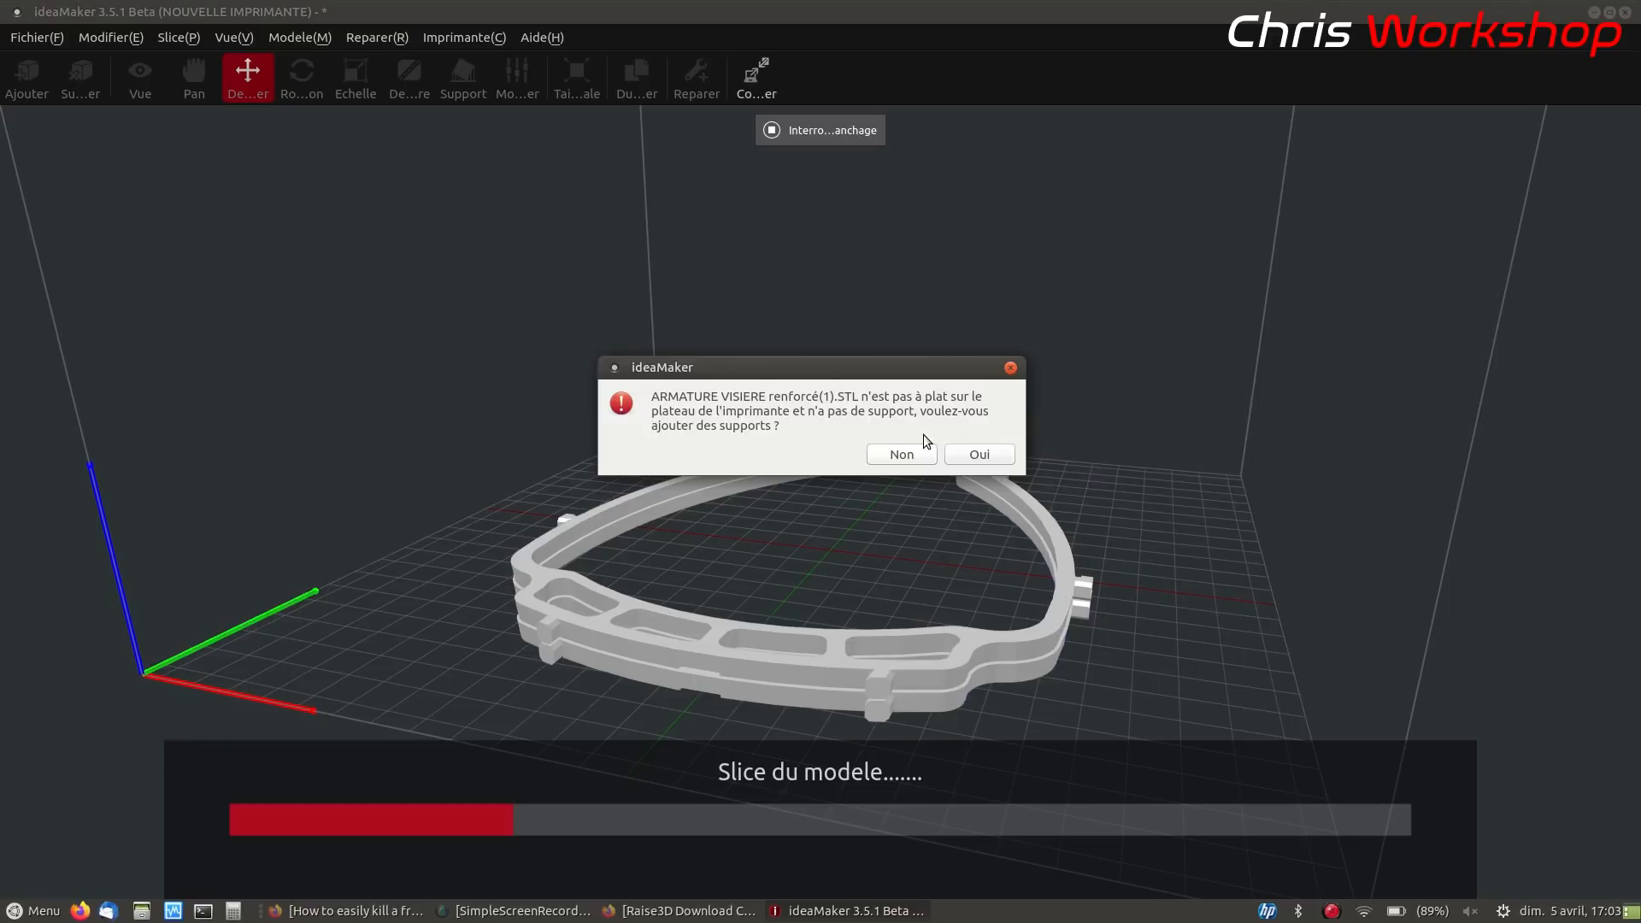
{"action": "left_click", "coordinate": [905, 455]}
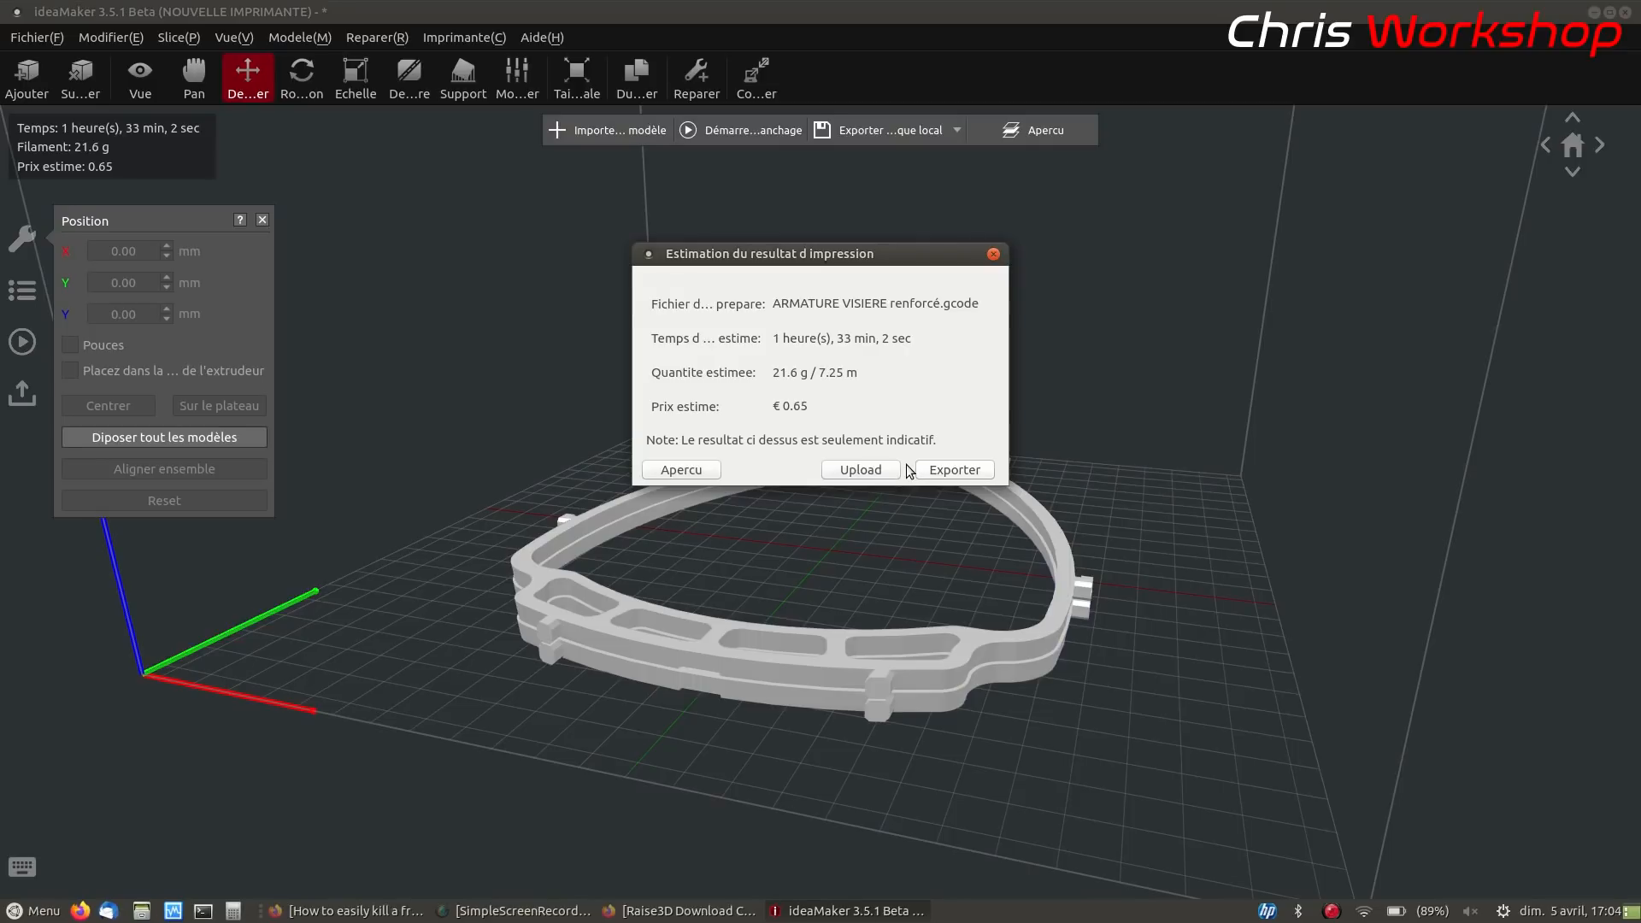
{"action": "left_click", "coordinate": [710, 469]}
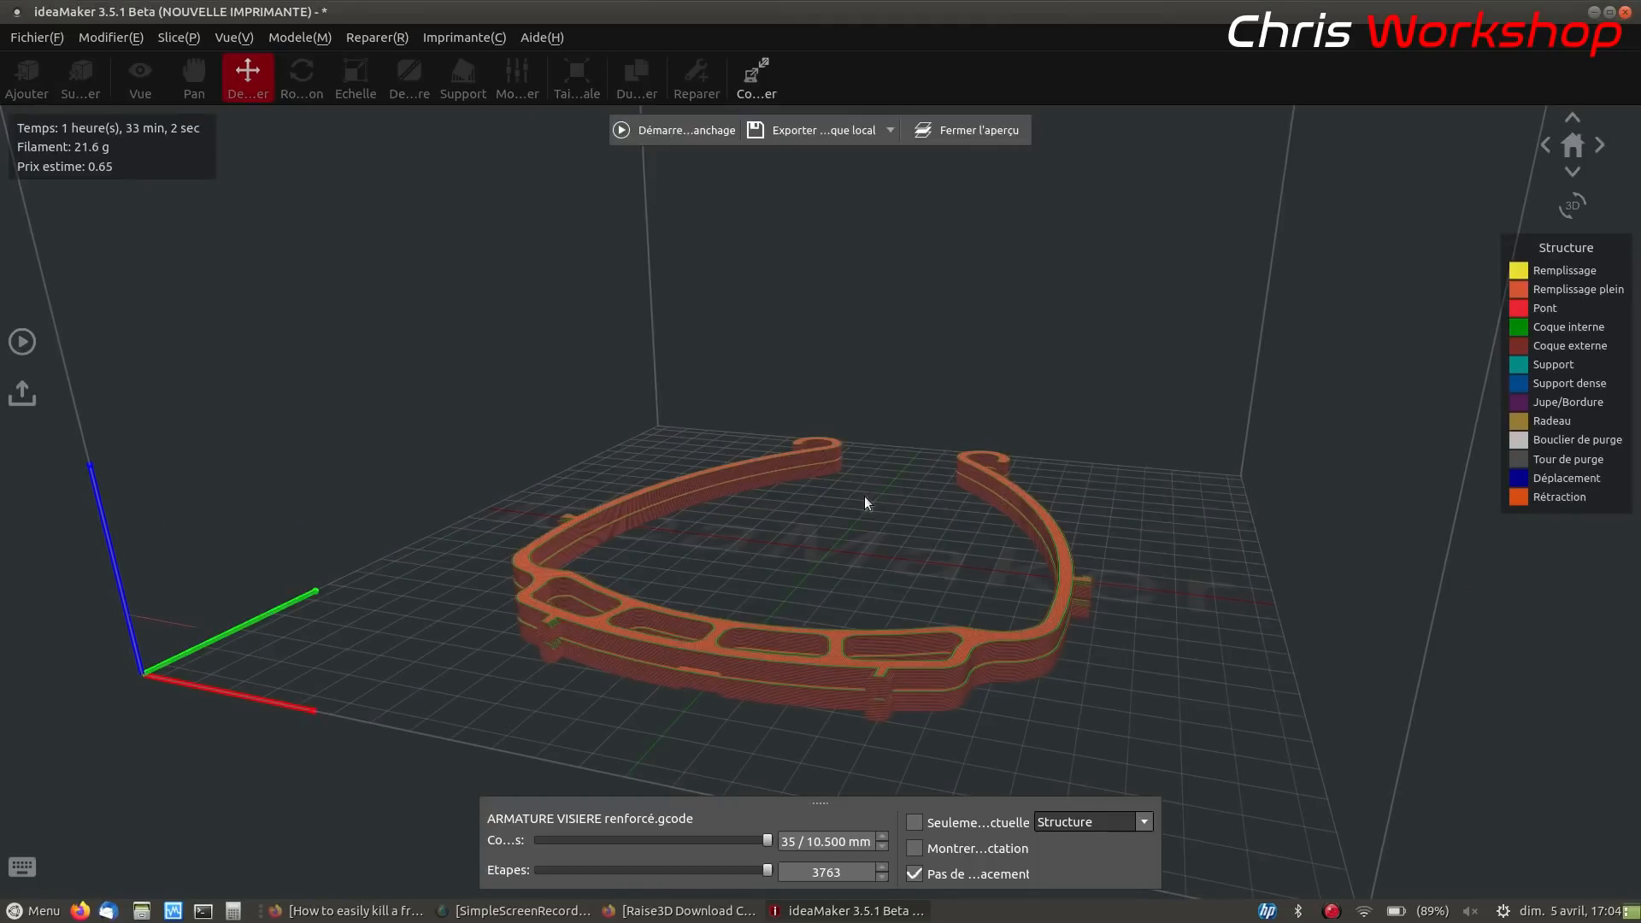
Inspect the sliced frames' structure from several angles and colour the preview by extruder (Couleur de l'extruder)
{"action": "scroll", "coordinate": [834, 680], "scroll_direction": "up", "scroll_amount": 3}
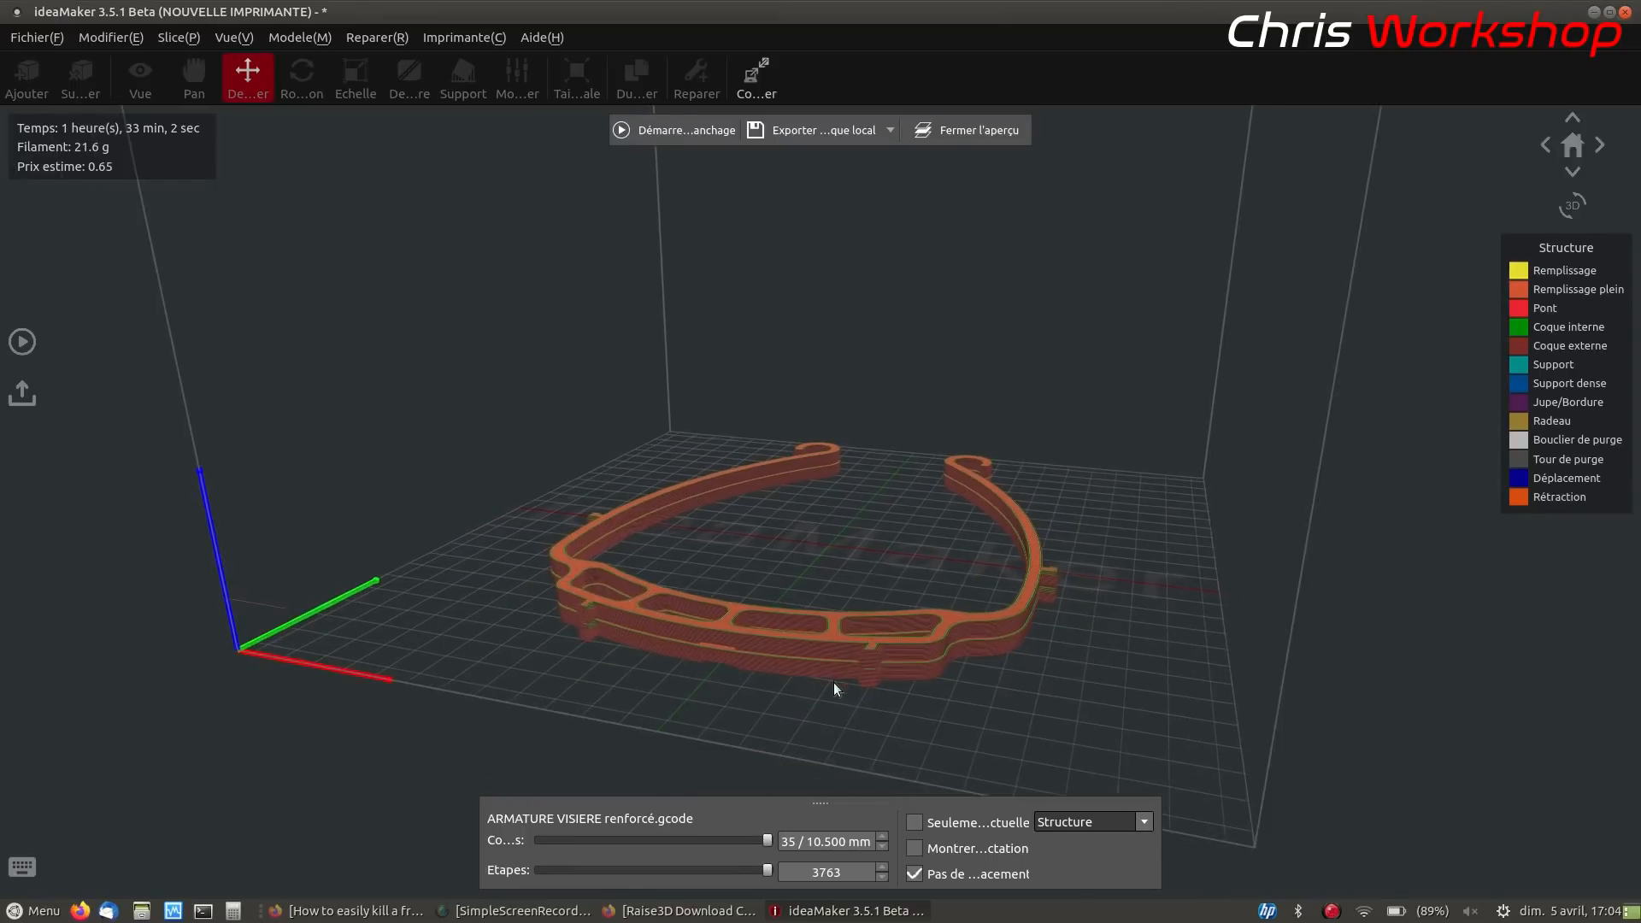
{"action": "scroll", "coordinate": [838, 644], "scroll_direction": "down", "scroll_amount": 3}
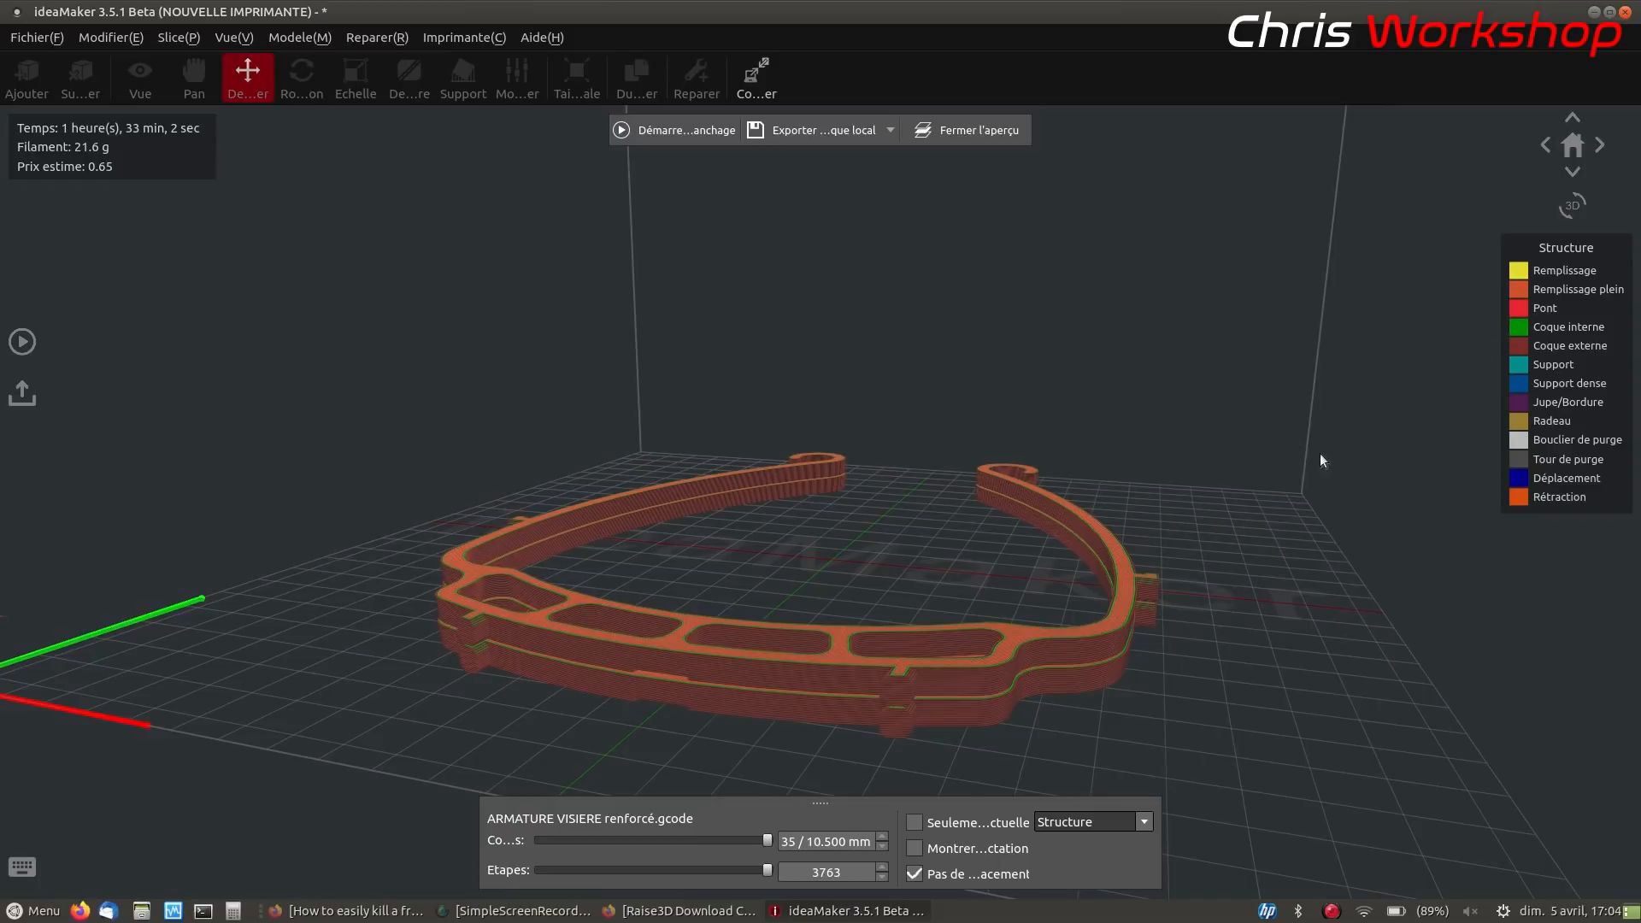
{"action": "left_click_drag", "start_coordinate": [1116, 578], "coordinate": [1111, 735]}
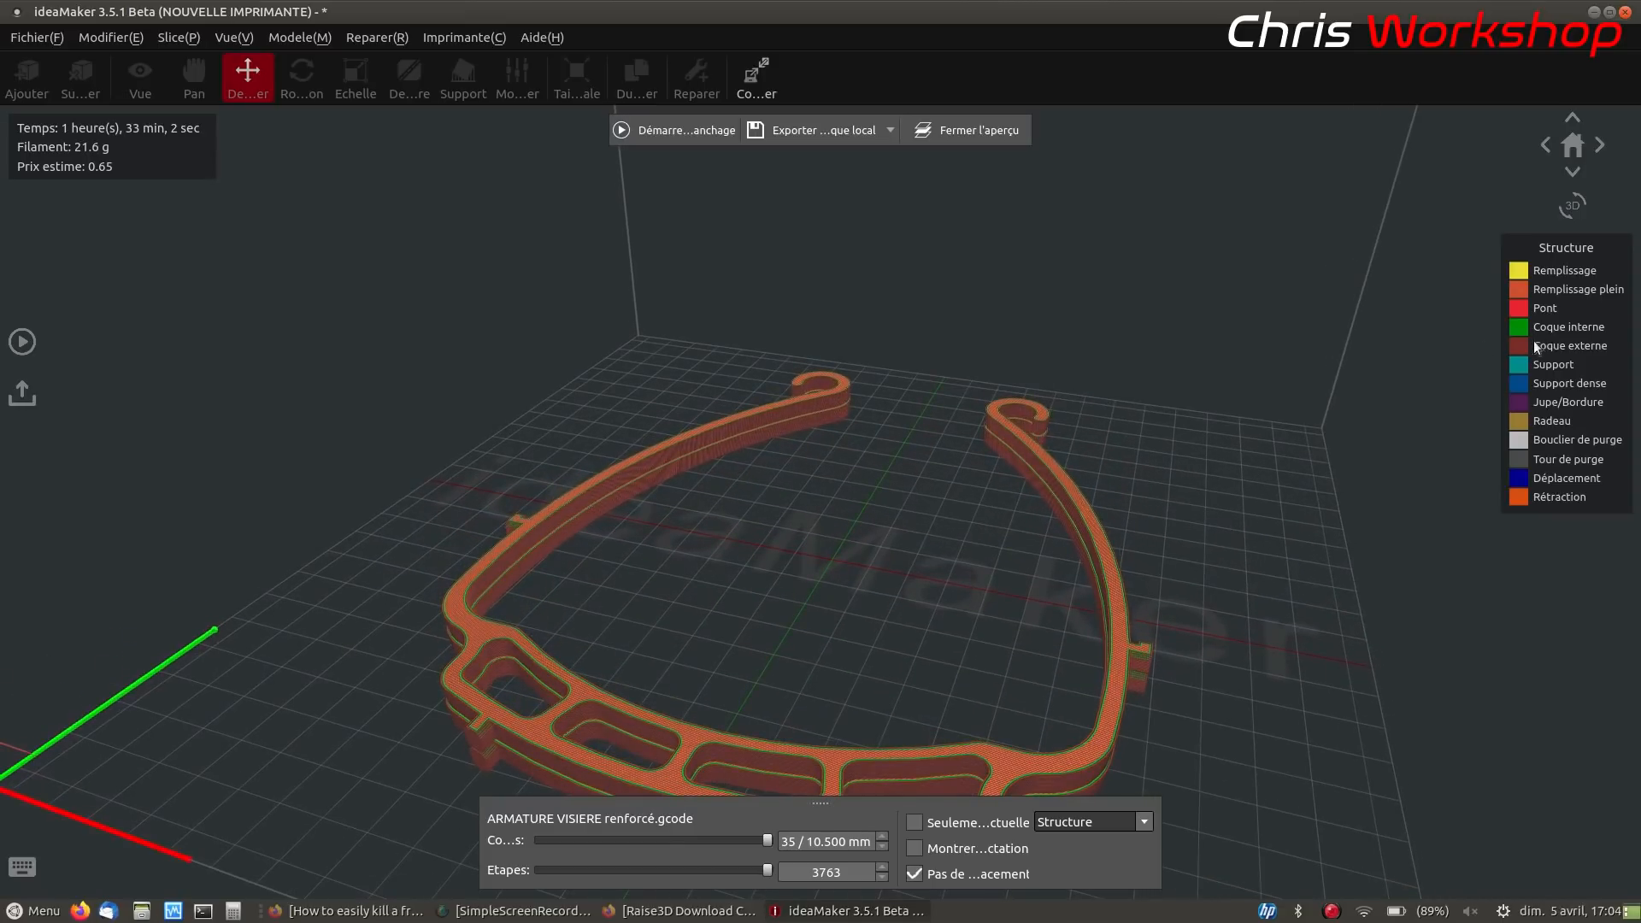
{"action": "scroll", "coordinate": [1200, 527], "scroll_direction": "up", "scroll_amount": 4}
{"action": "scroll", "coordinate": [1188, 596], "scroll_direction": "up", "scroll_amount": 2}
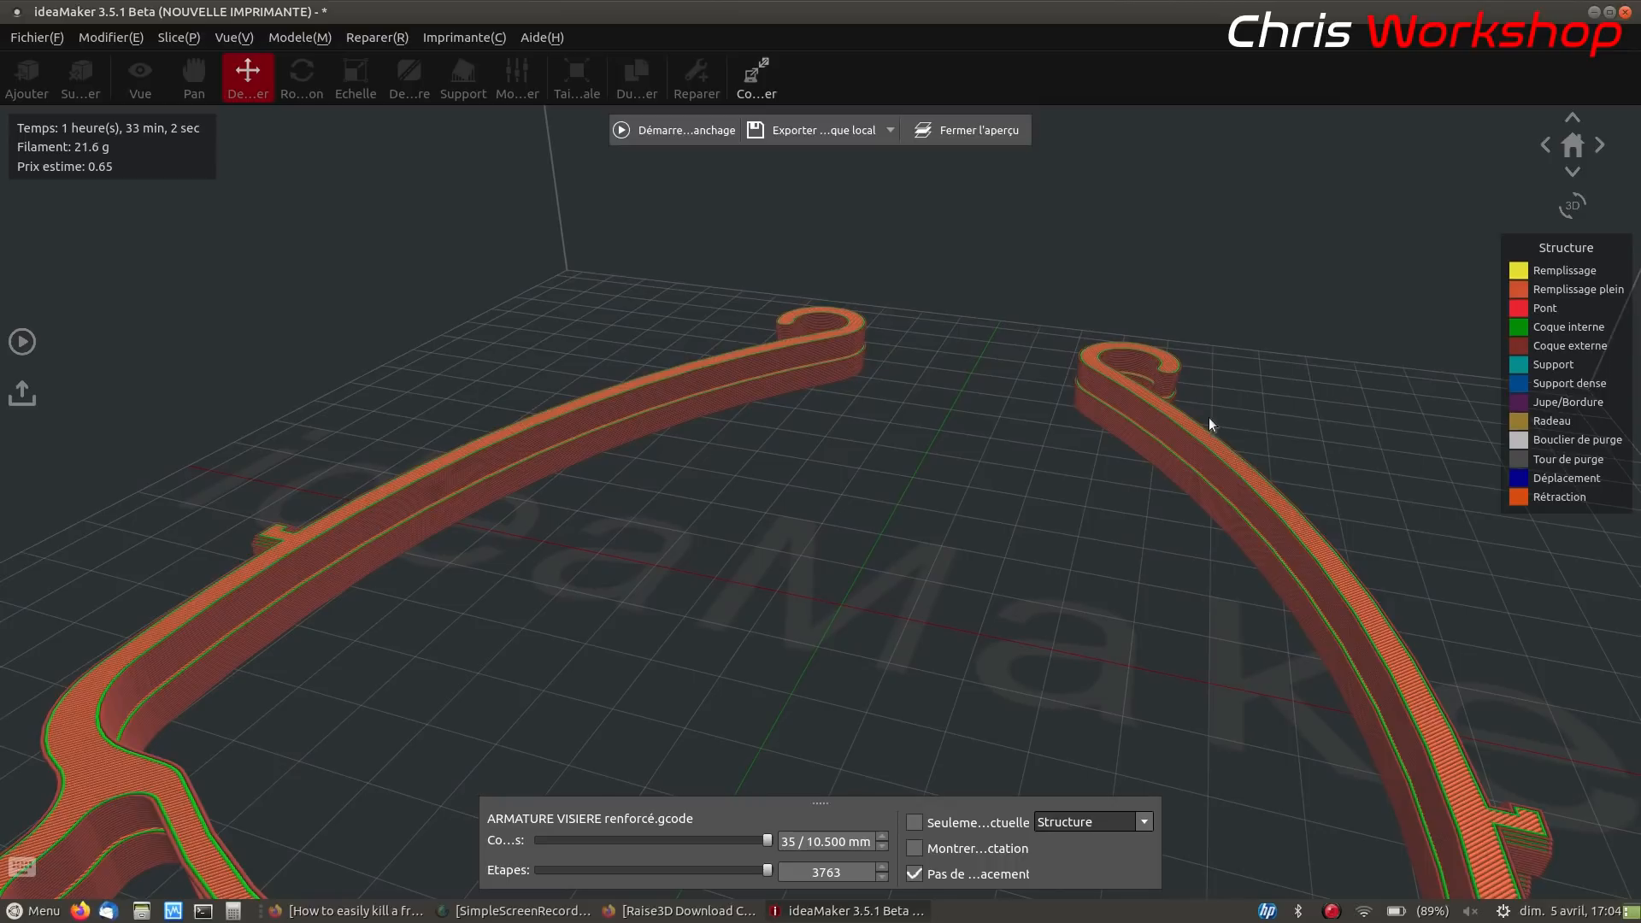
{"action": "left_click_drag", "start_coordinate": [1113, 493], "coordinate": [1128, 890]}
{"action": "left_click", "coordinate": [1145, 820]}
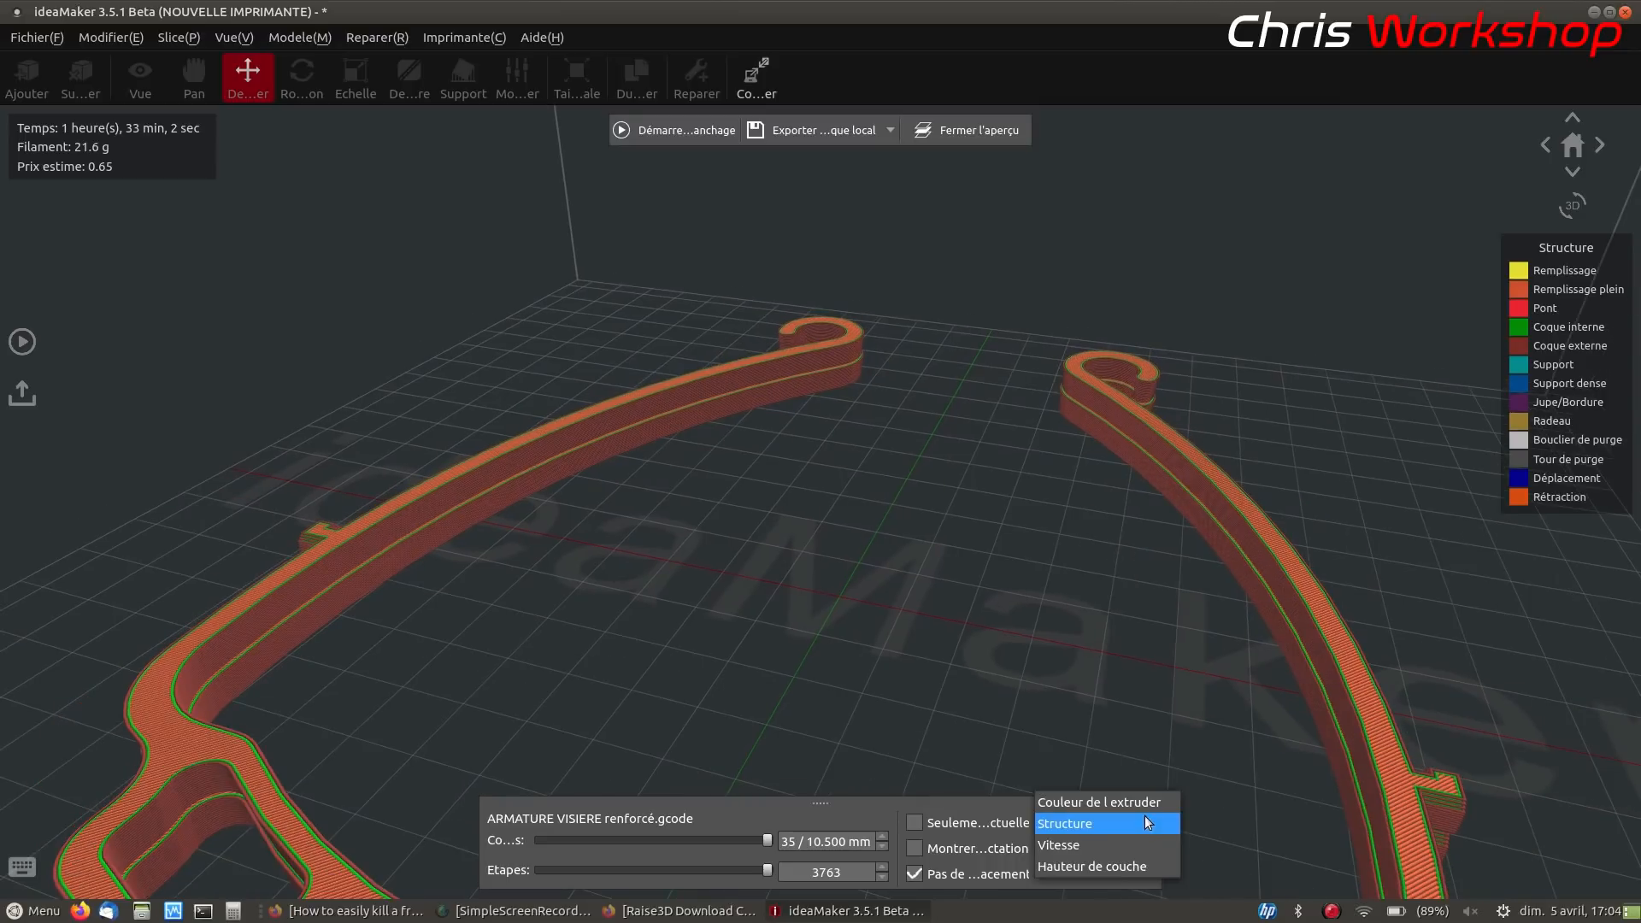
{"action": "left_click", "coordinate": [1102, 806]}
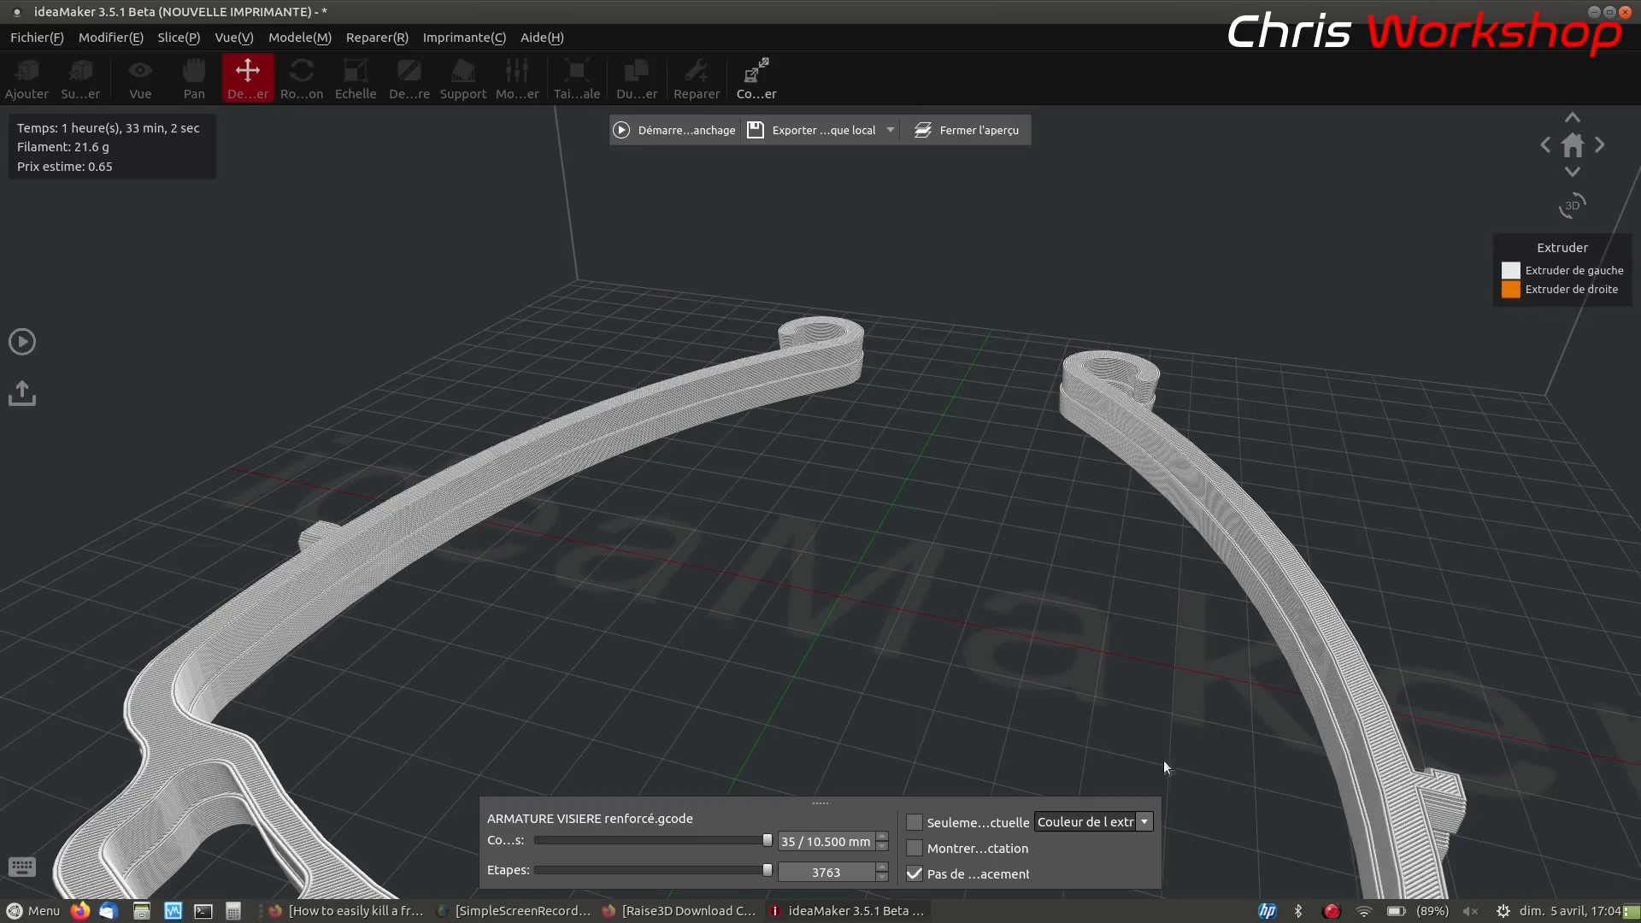
Colour the preview by speed (Vitesse) and step the displayed layers down to layer 12 and back to the top
{"action": "left_click", "coordinate": [1145, 822]}
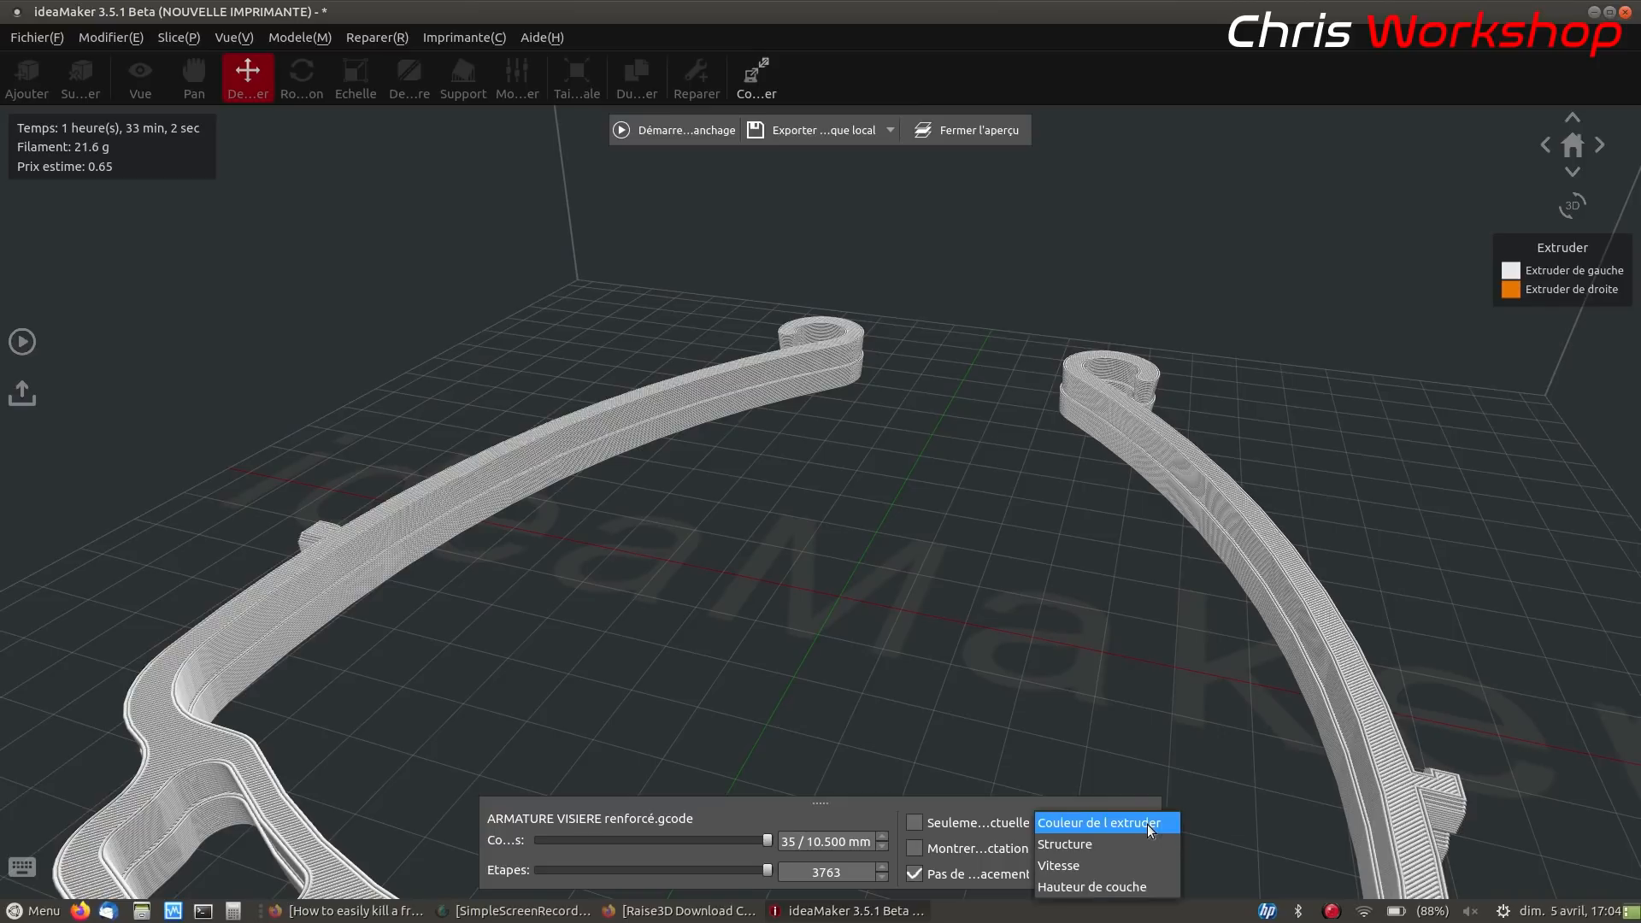
{"action": "left_click", "coordinate": [1136, 868]}
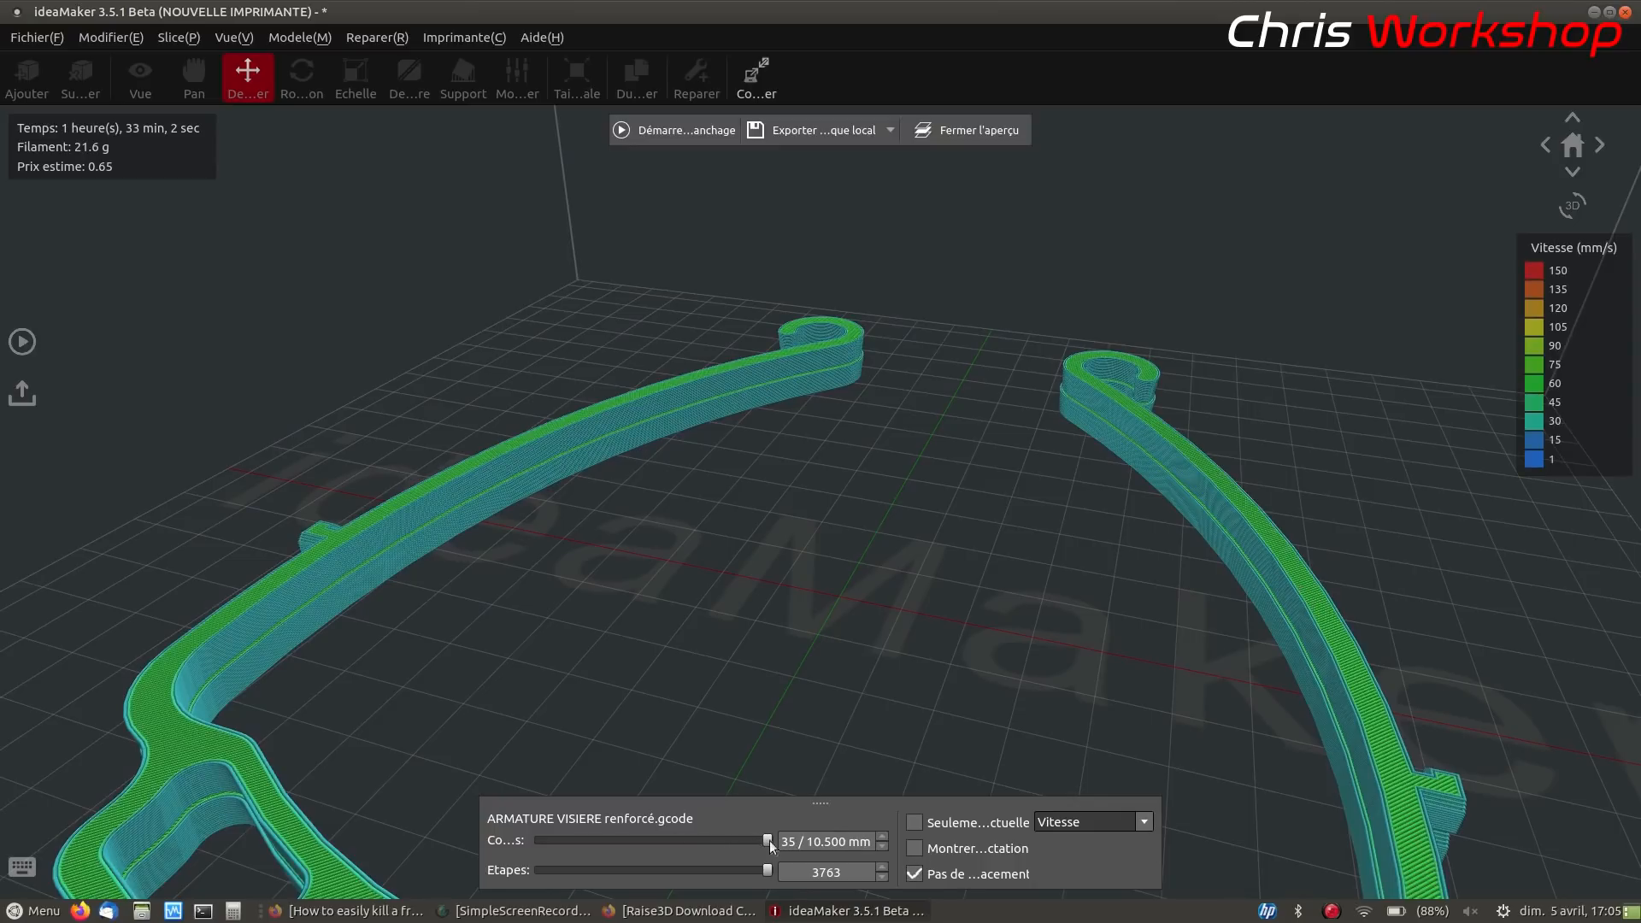
{"action": "left_click_drag", "start_coordinate": [770, 839], "coordinate": [622, 836]}
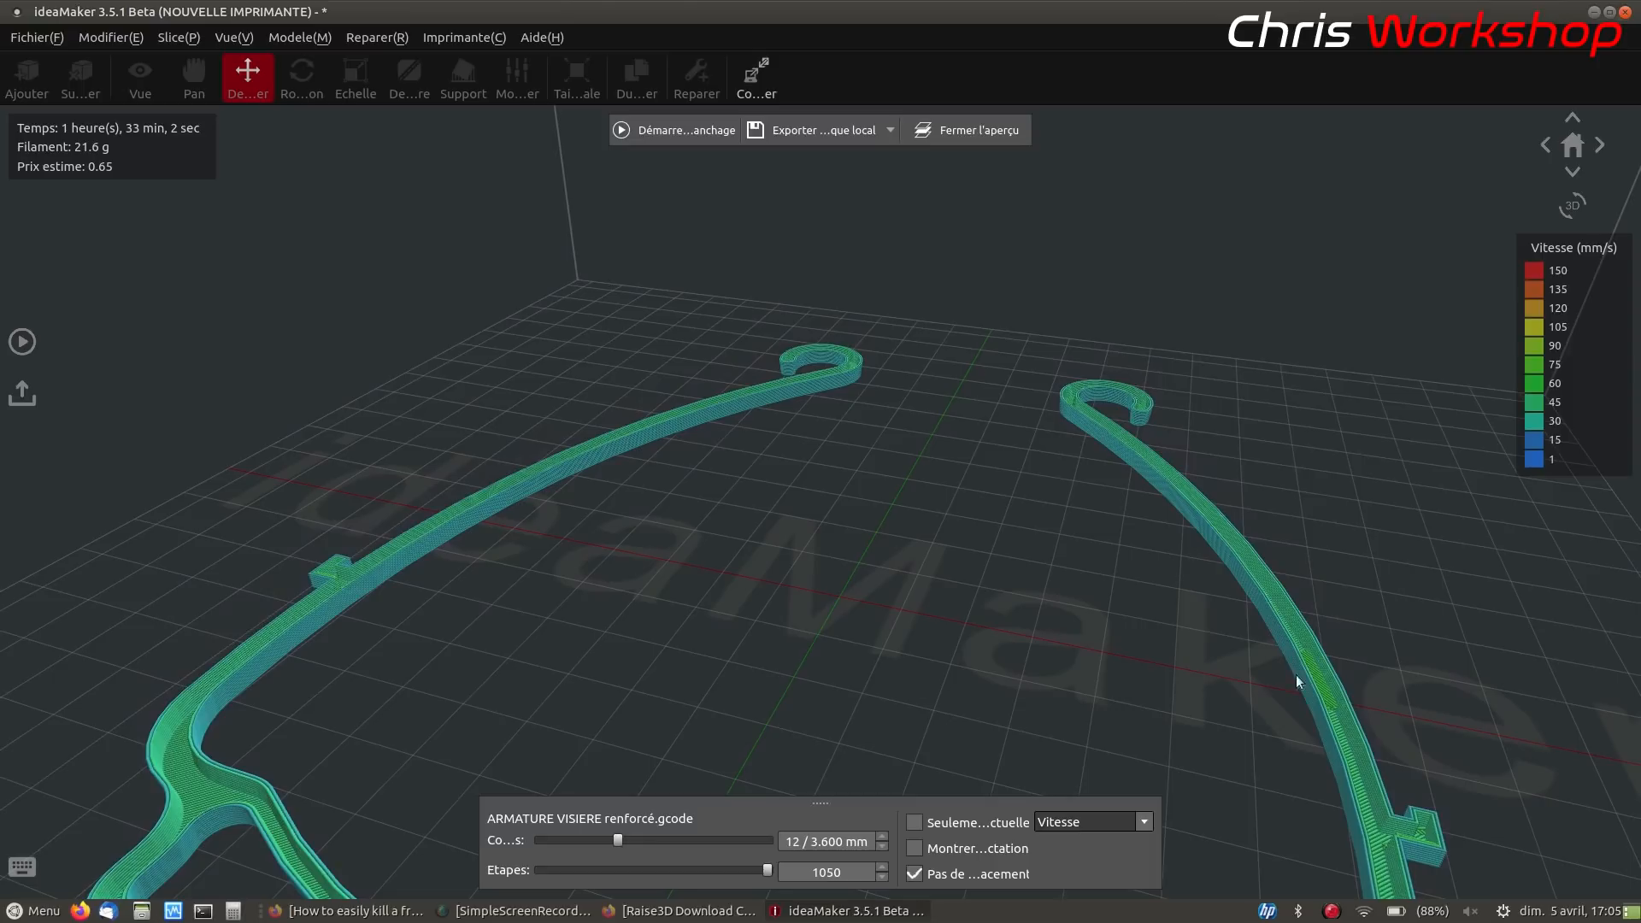
{"action": "left_click_drag", "start_coordinate": [616, 840], "coordinate": [812, 851]}
Colour the preview by layer height (Hauteur de couche) and examine the stacked frames
{"action": "left_click", "coordinate": [1134, 820]}
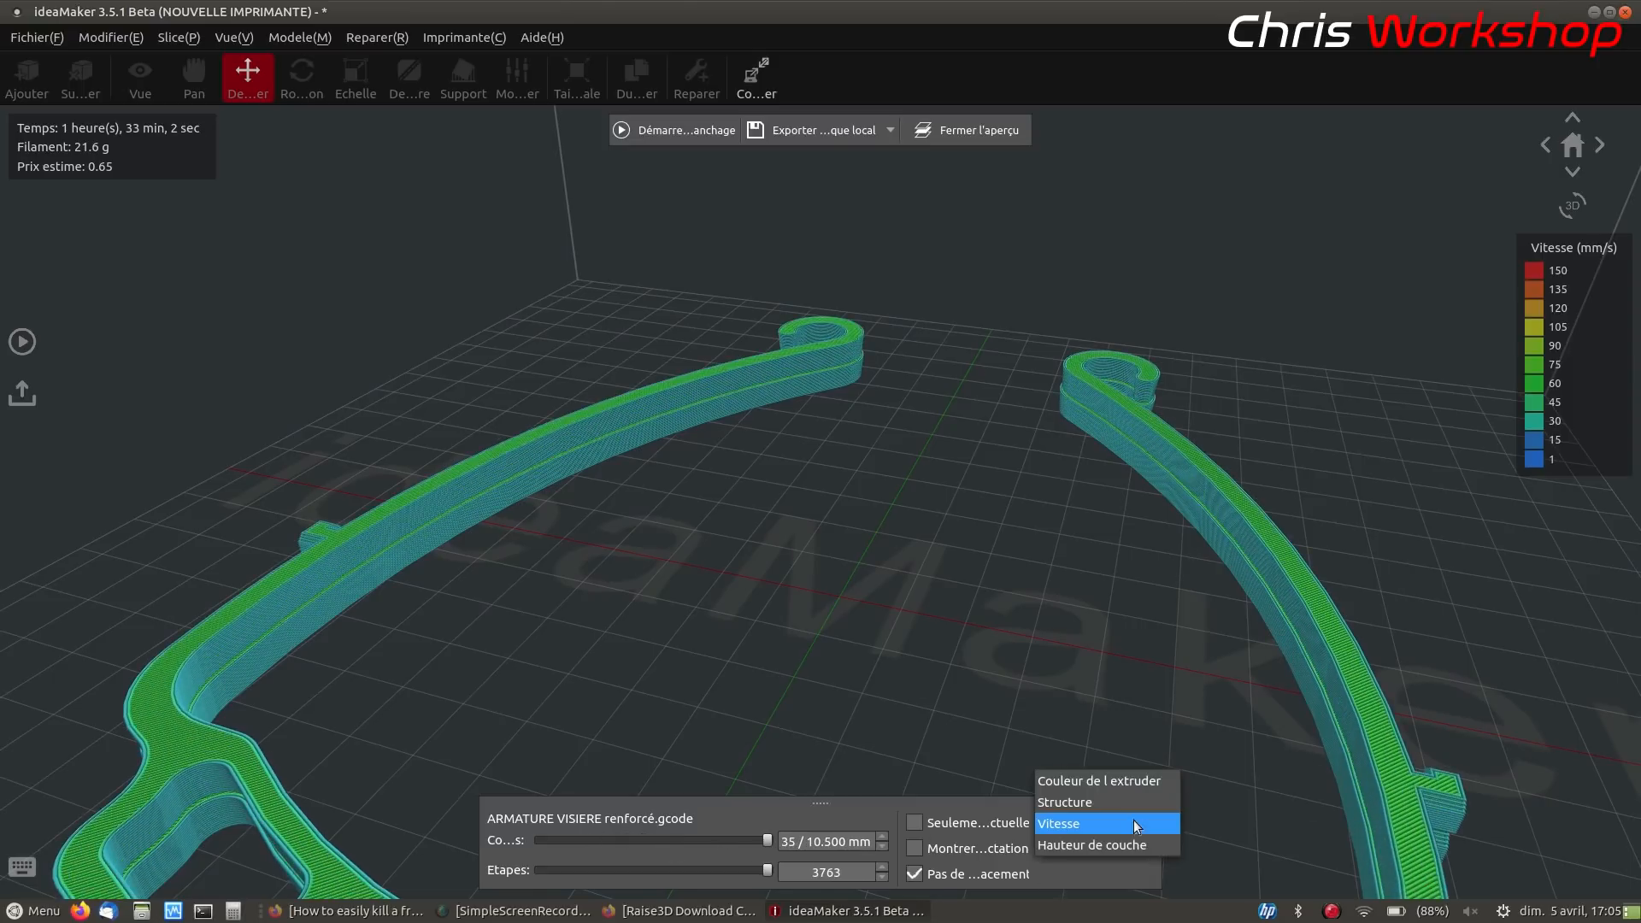
{"action": "left_click", "coordinate": [1132, 840]}
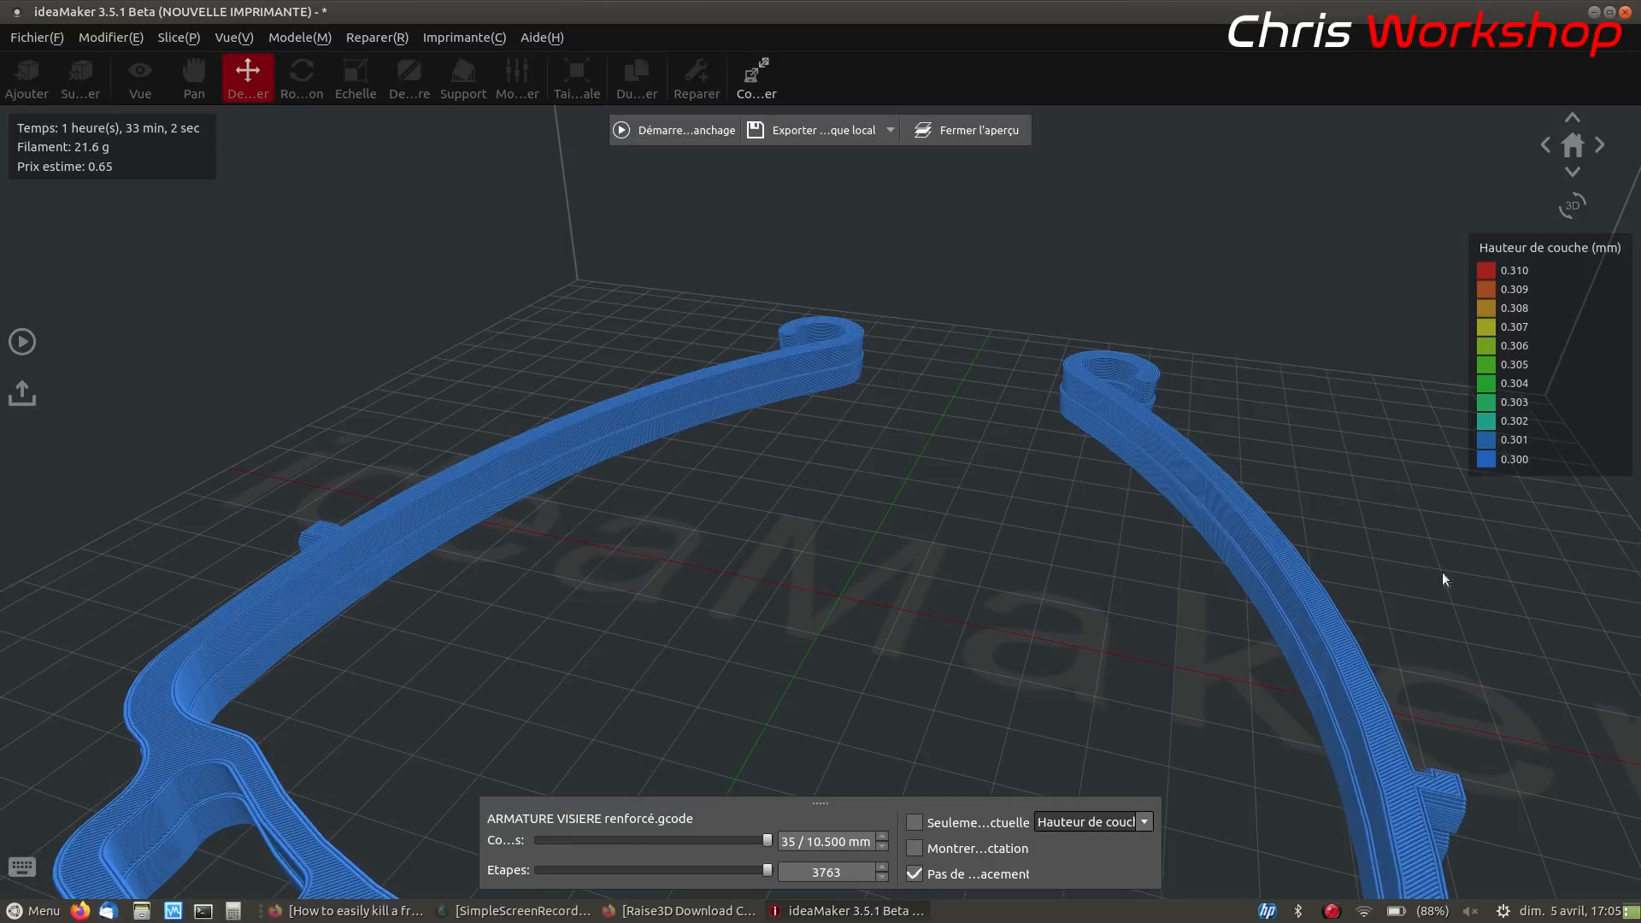
{"action": "scroll", "coordinate": [889, 624], "scroll_direction": "down", "scroll_amount": 6}
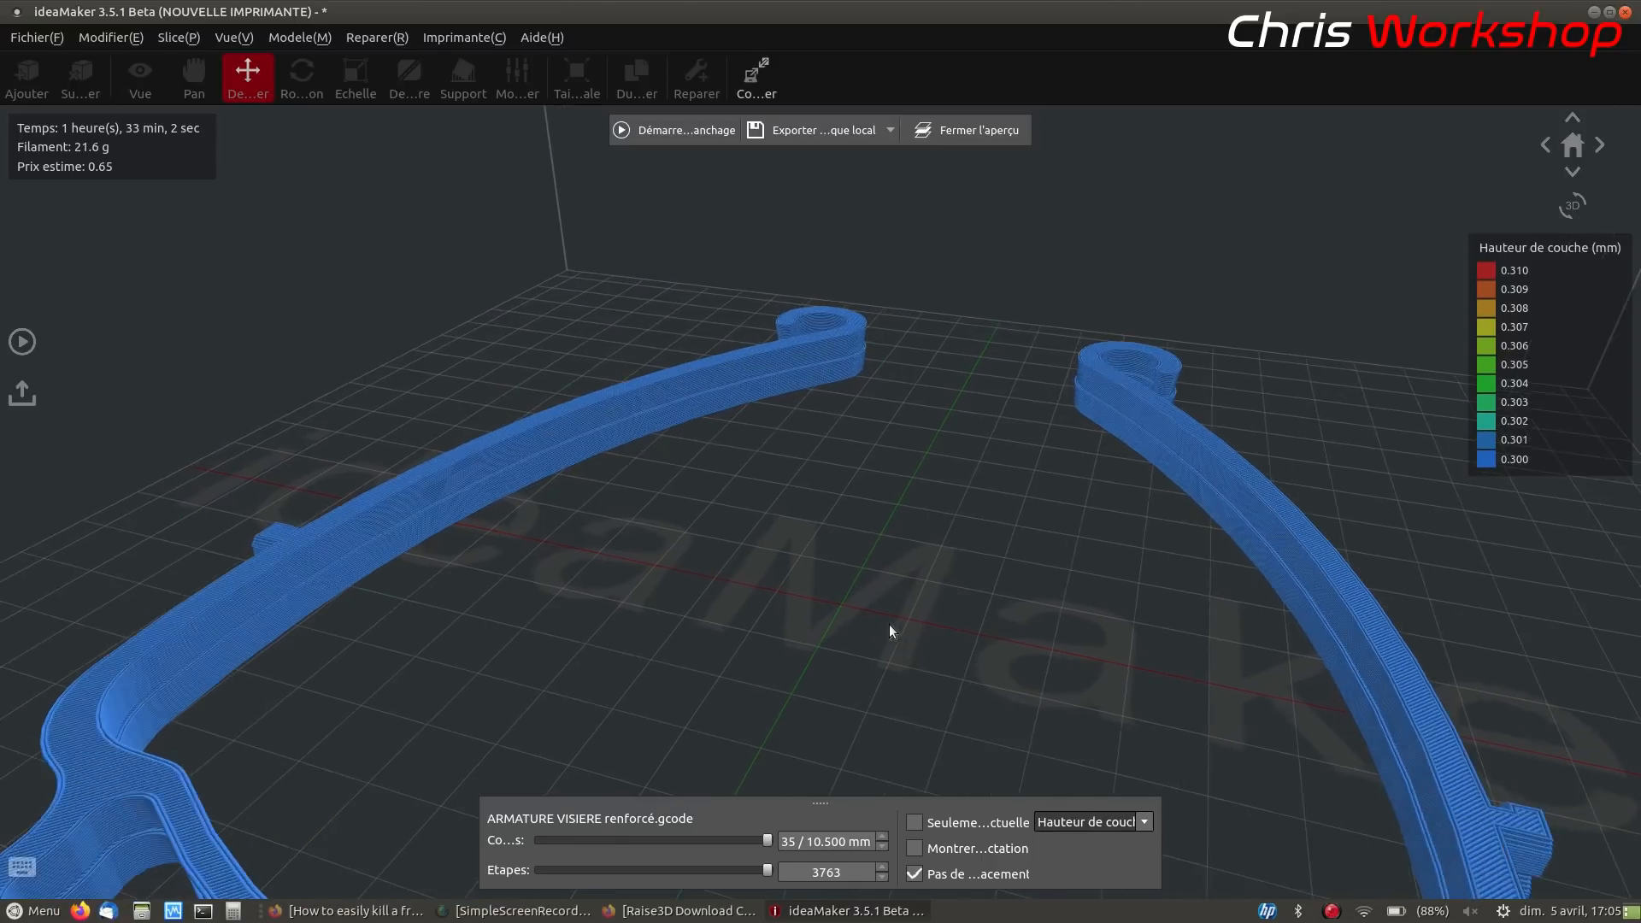
{"action": "right_click_drag", "start_coordinate": [889, 583], "coordinate": [886, 509]}
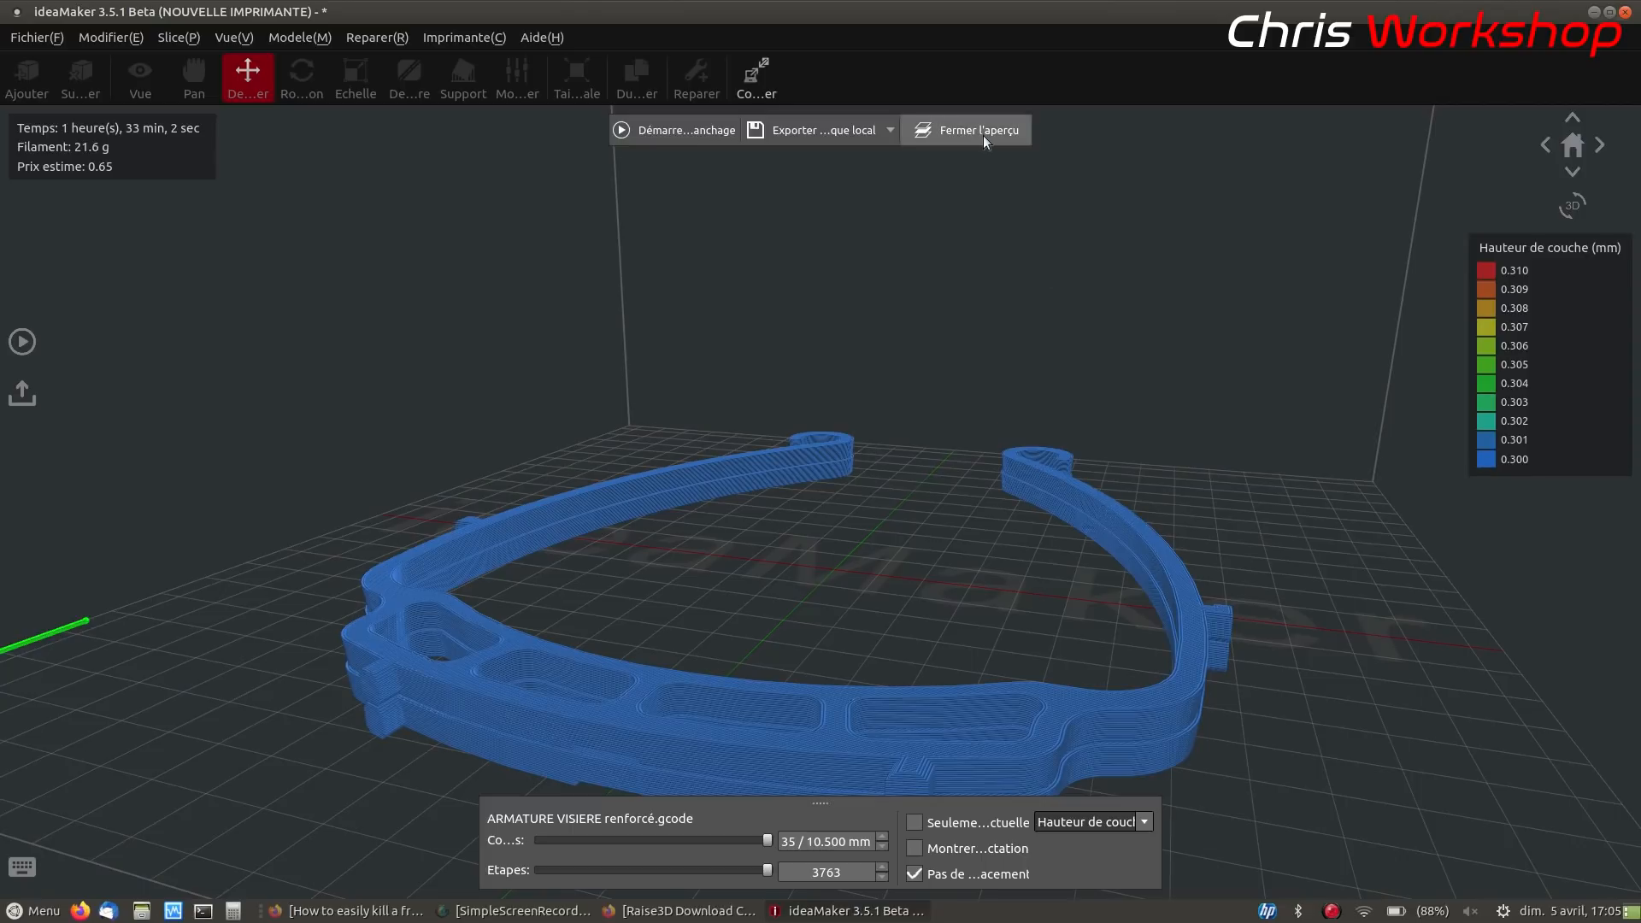
{"action": "left_click_drag", "start_coordinate": [1301, 442], "coordinate": [1265, 424]}
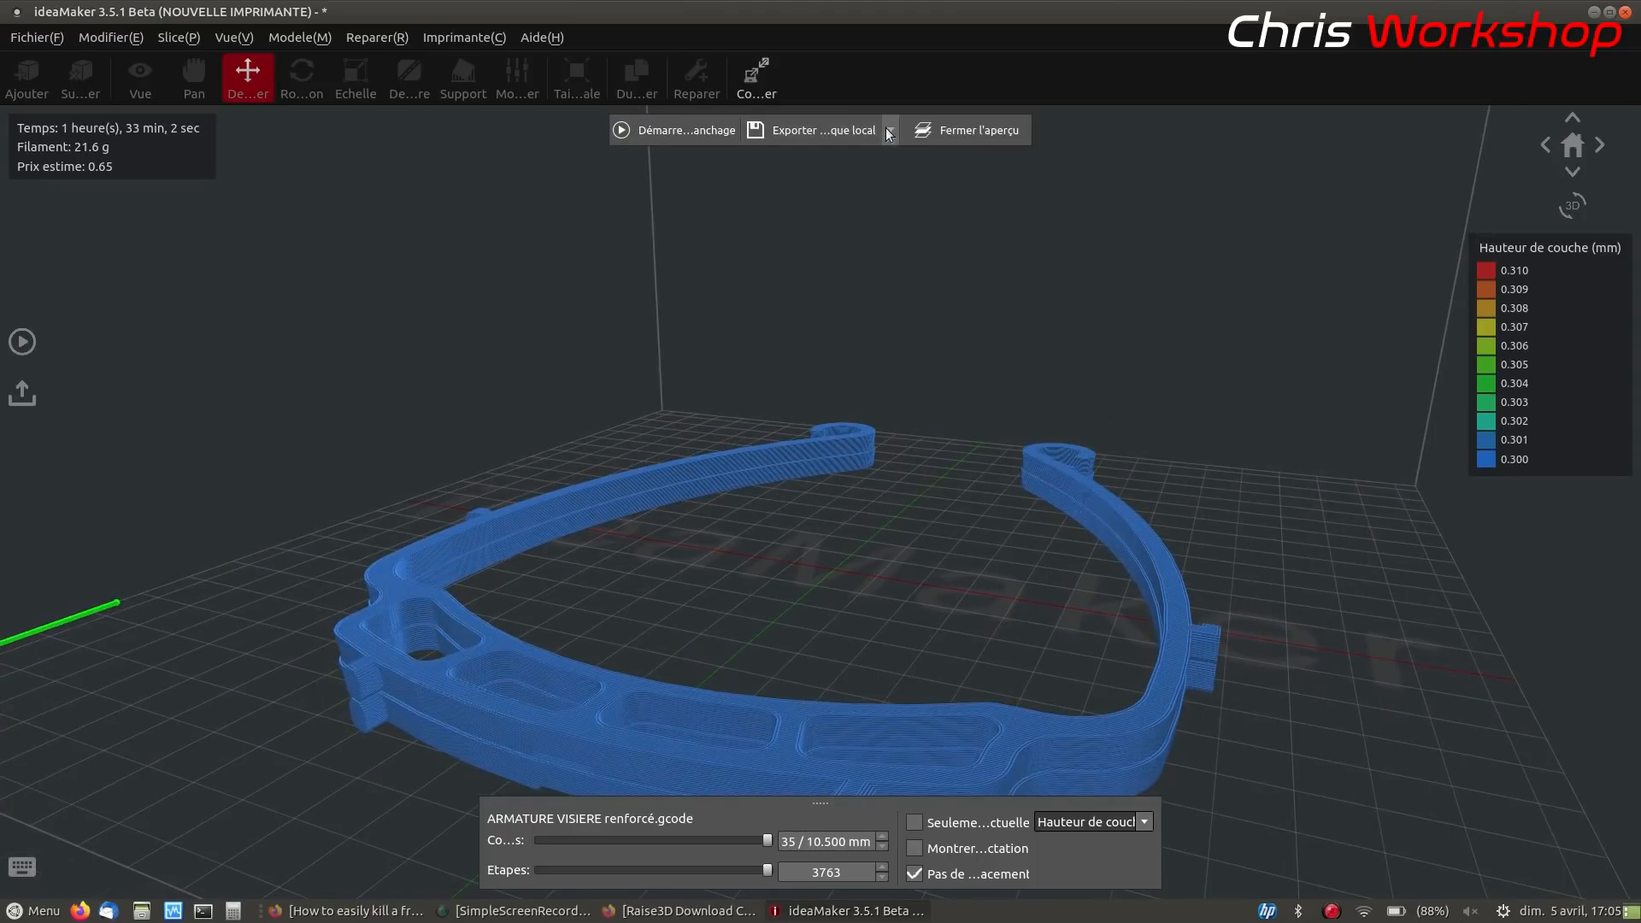
Look at the local-disk G-code export dialog, and switch the export target to printer upload and back to local disk
{"action": "left_click", "coordinate": [850, 132]}
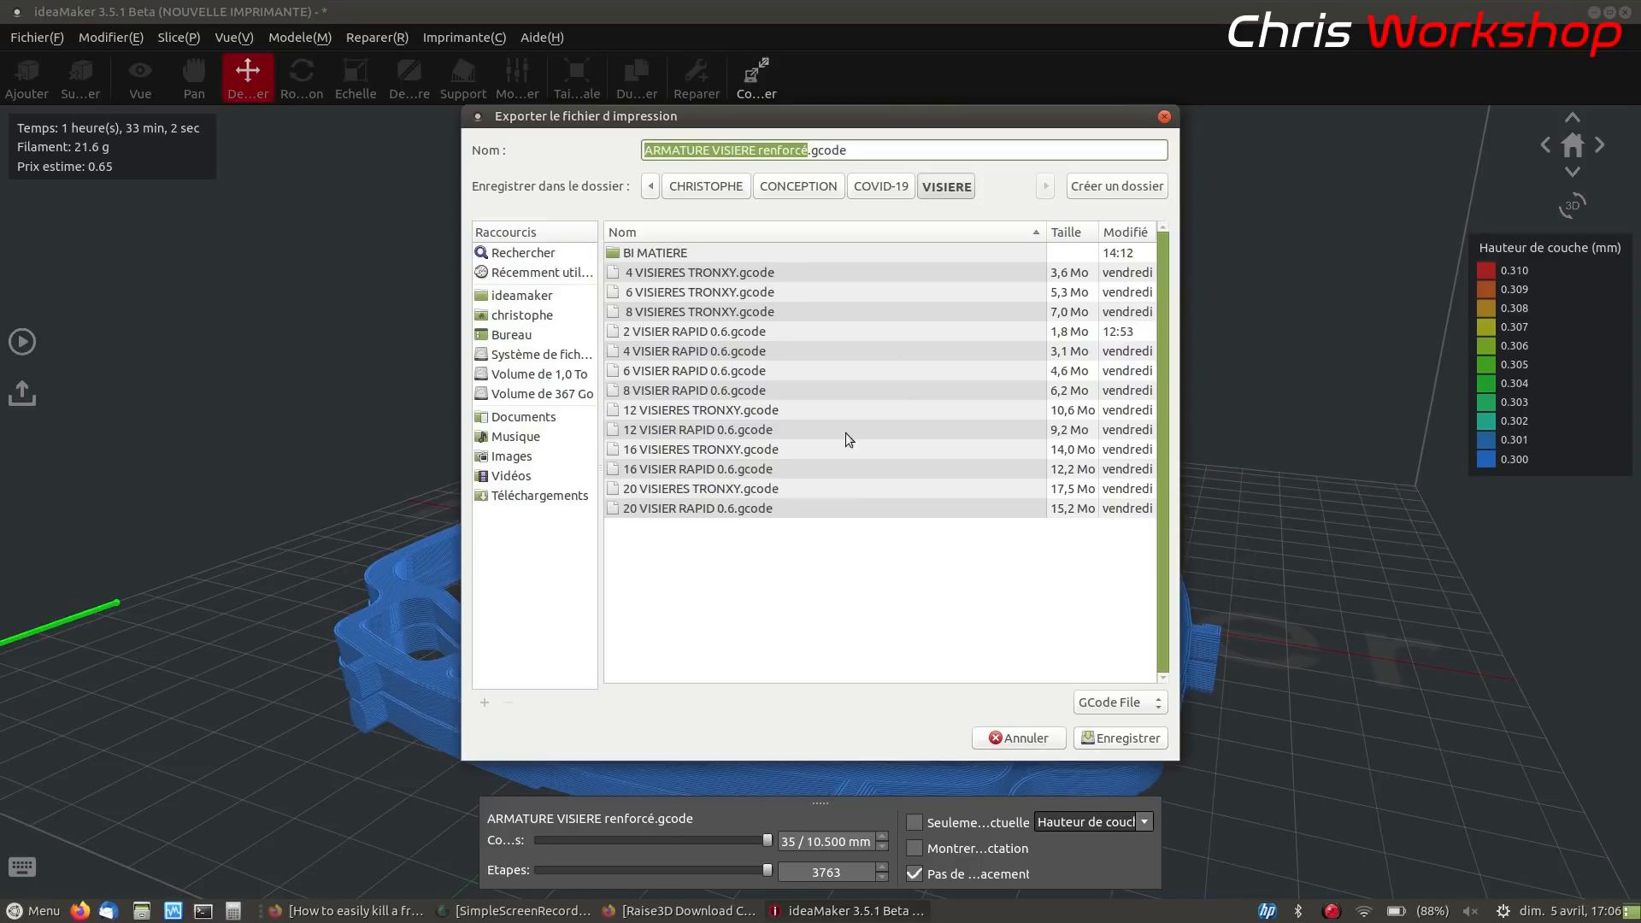
{"action": "left_click", "coordinate": [1019, 737]}
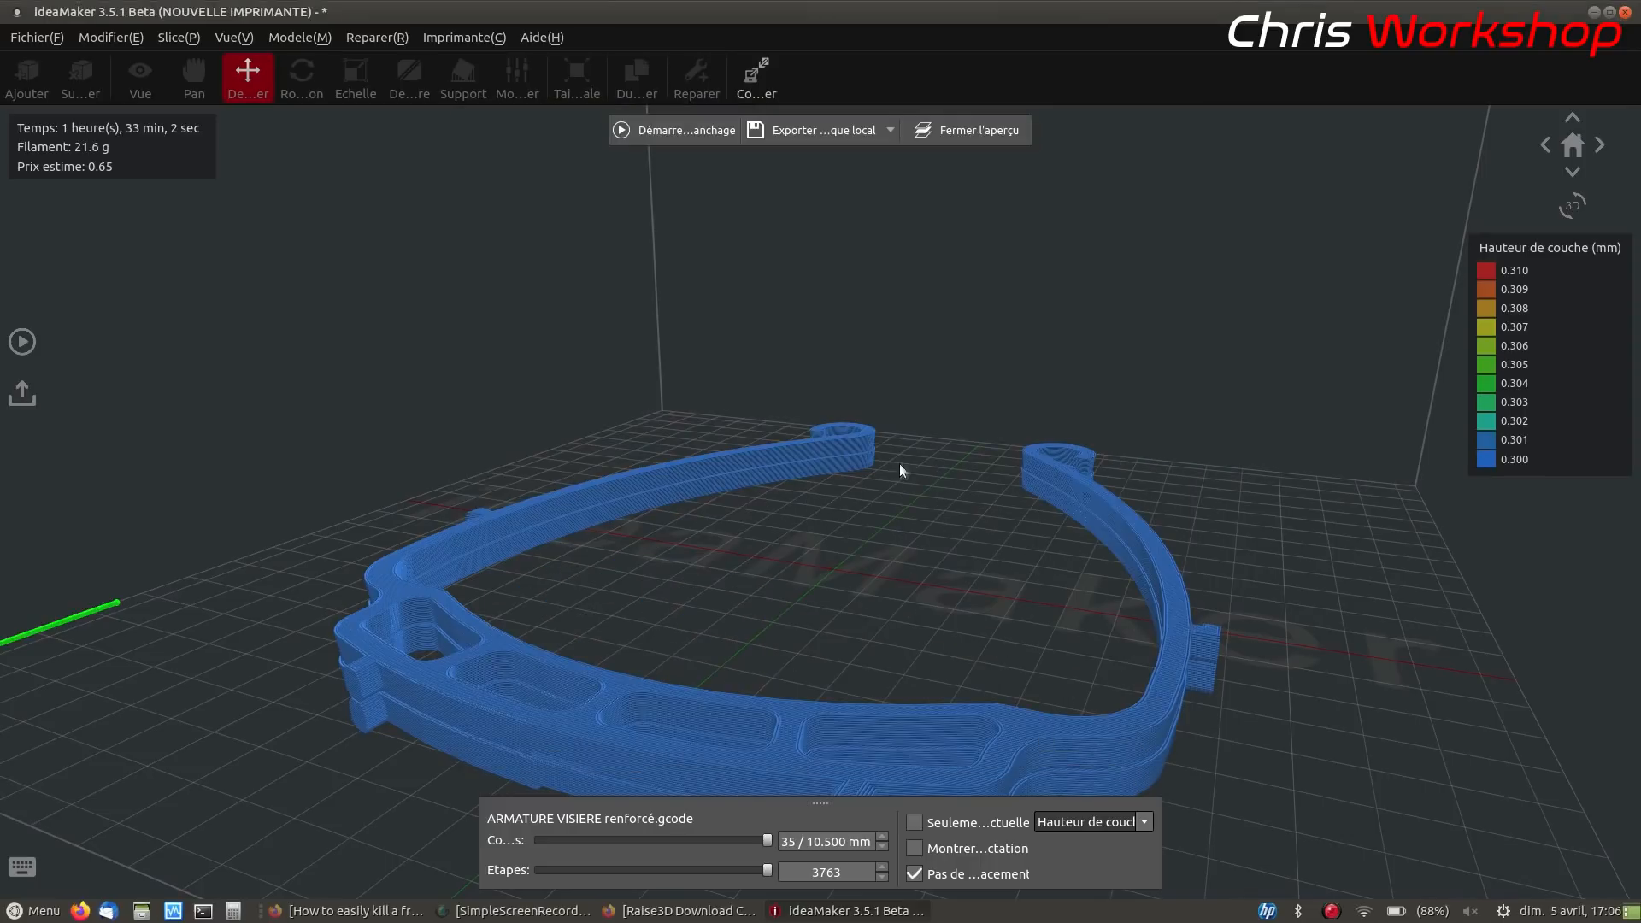
{"action": "left_click", "coordinate": [889, 130]}
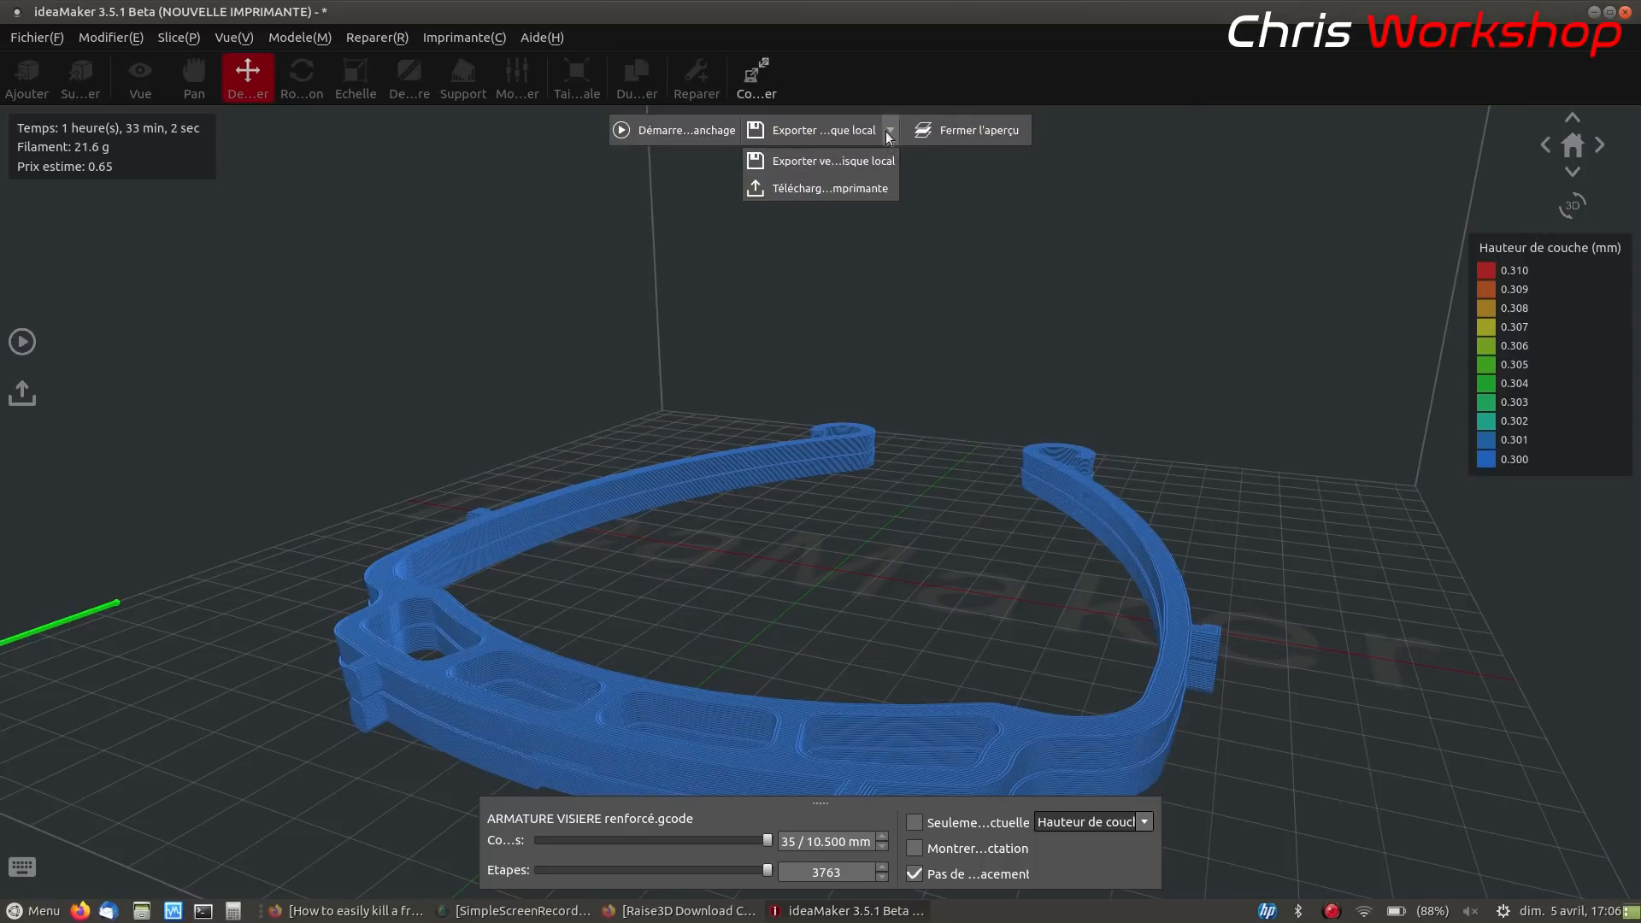
{"action": "left_click", "coordinate": [878, 191]}
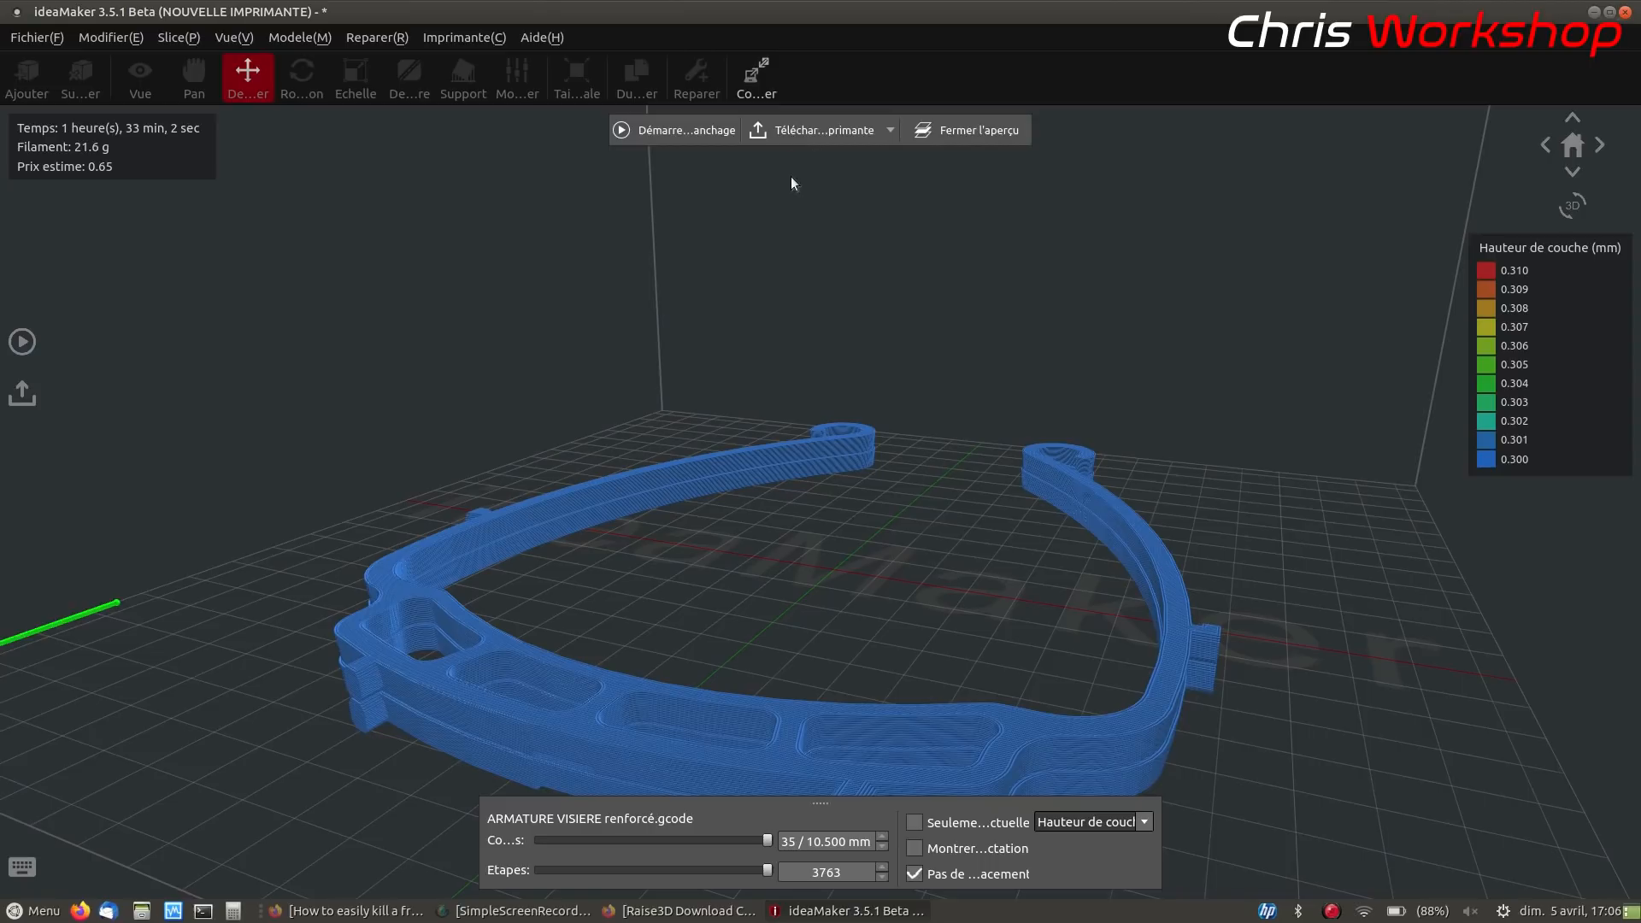
{"action": "left_click", "coordinate": [887, 132]}
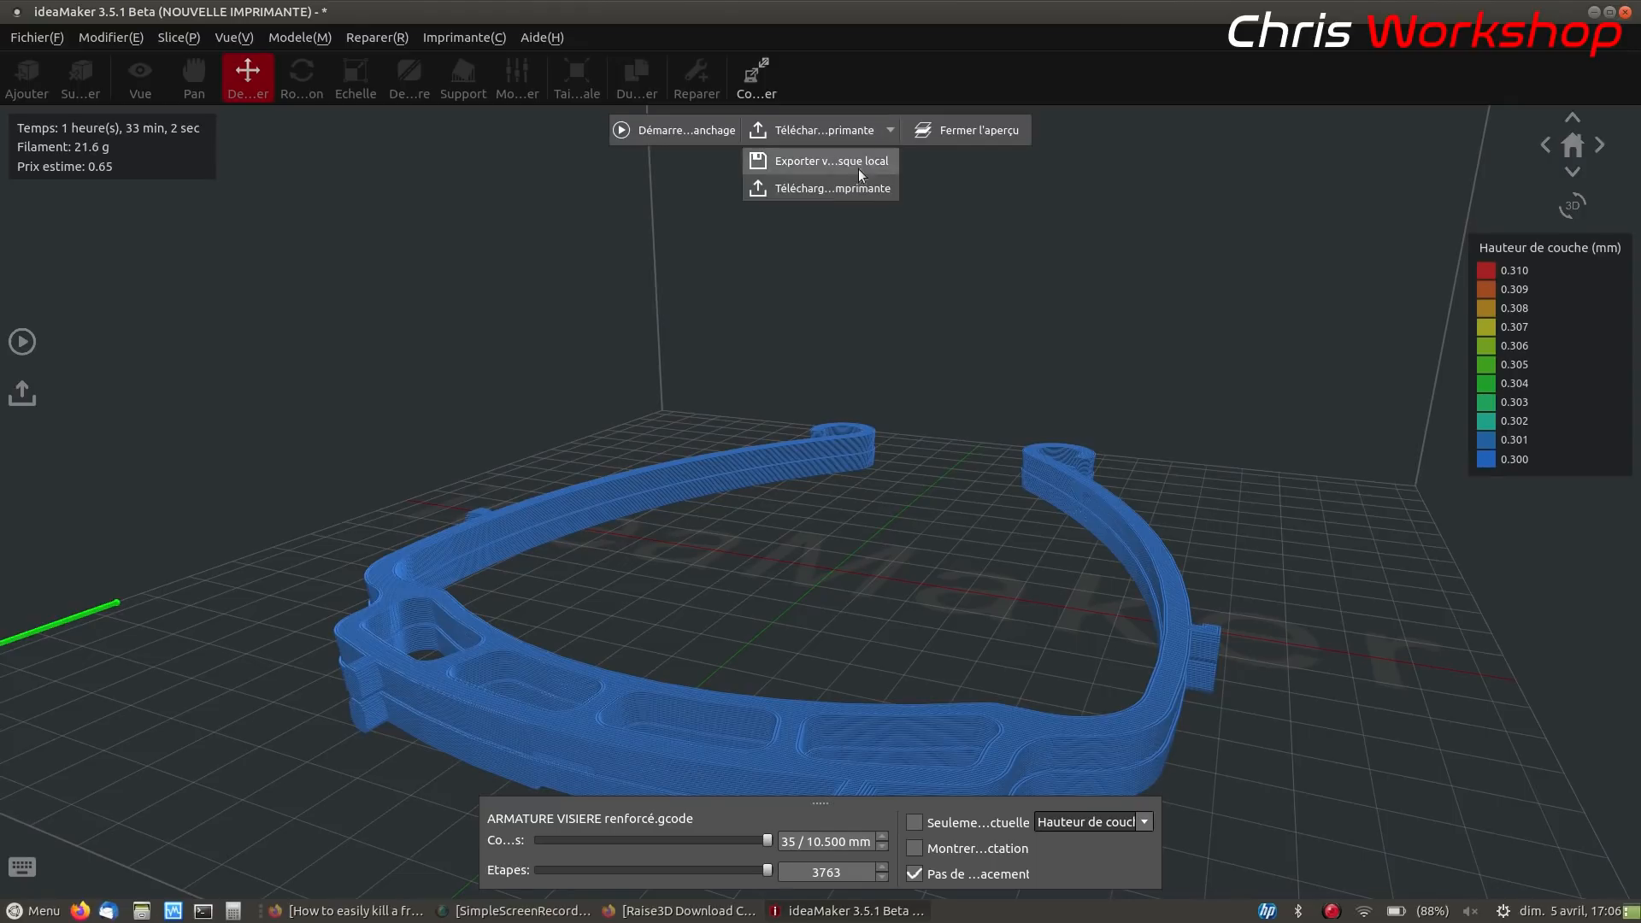
{"action": "left_click", "coordinate": [856, 161]}
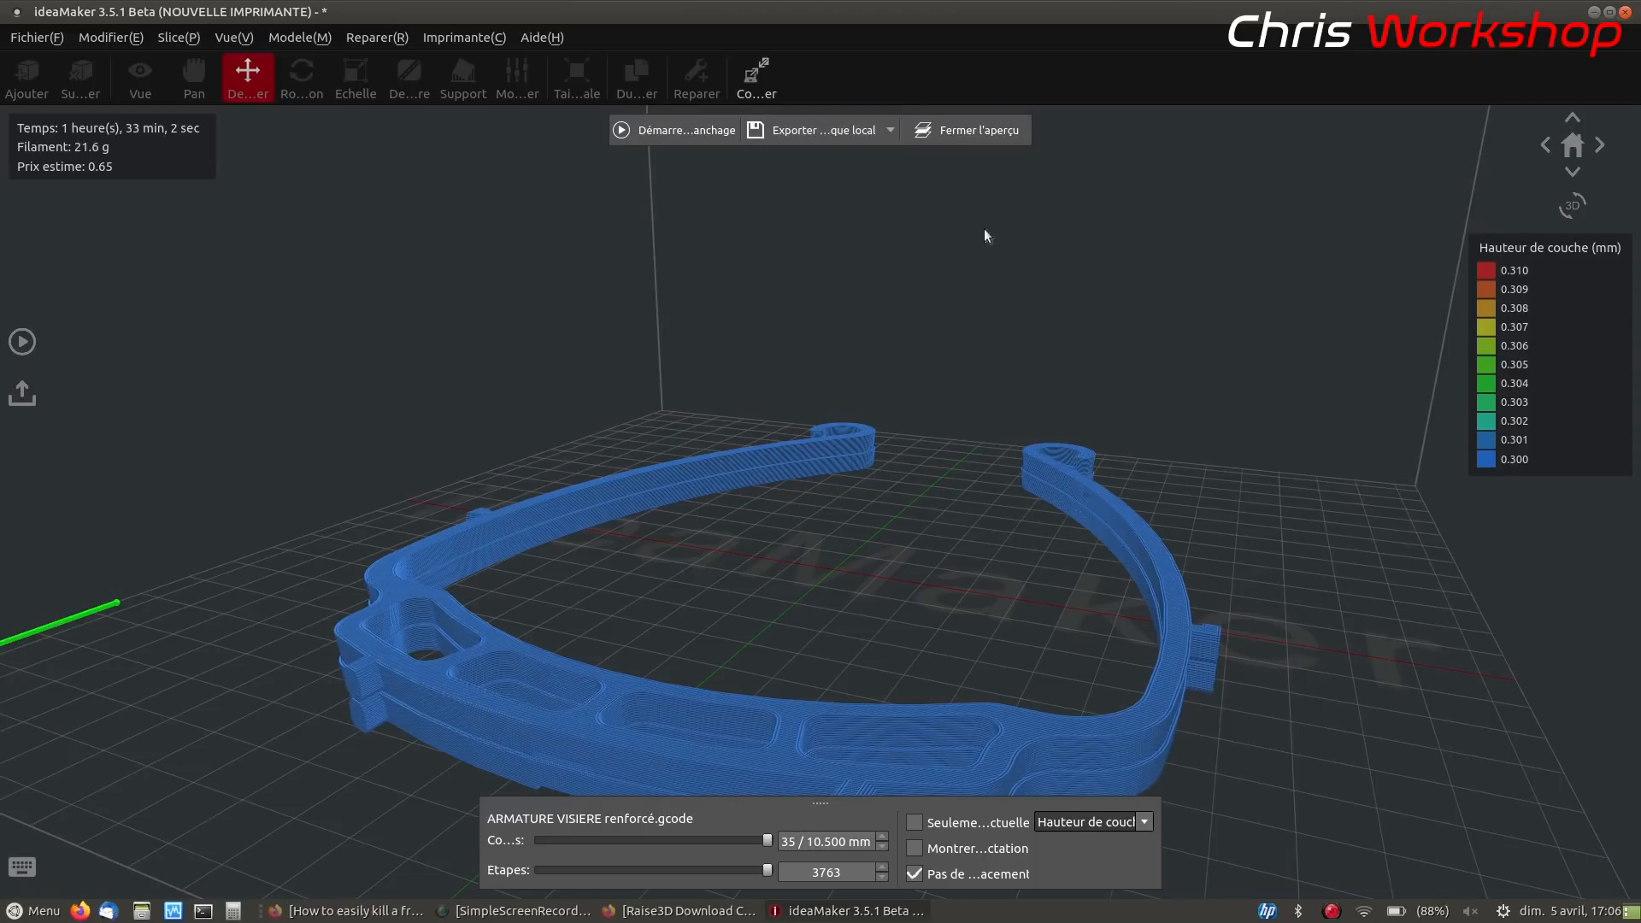
Close the toolpath preview and make one copy of the two stacked visor frames
{"action": "left_click", "coordinate": [974, 131]}
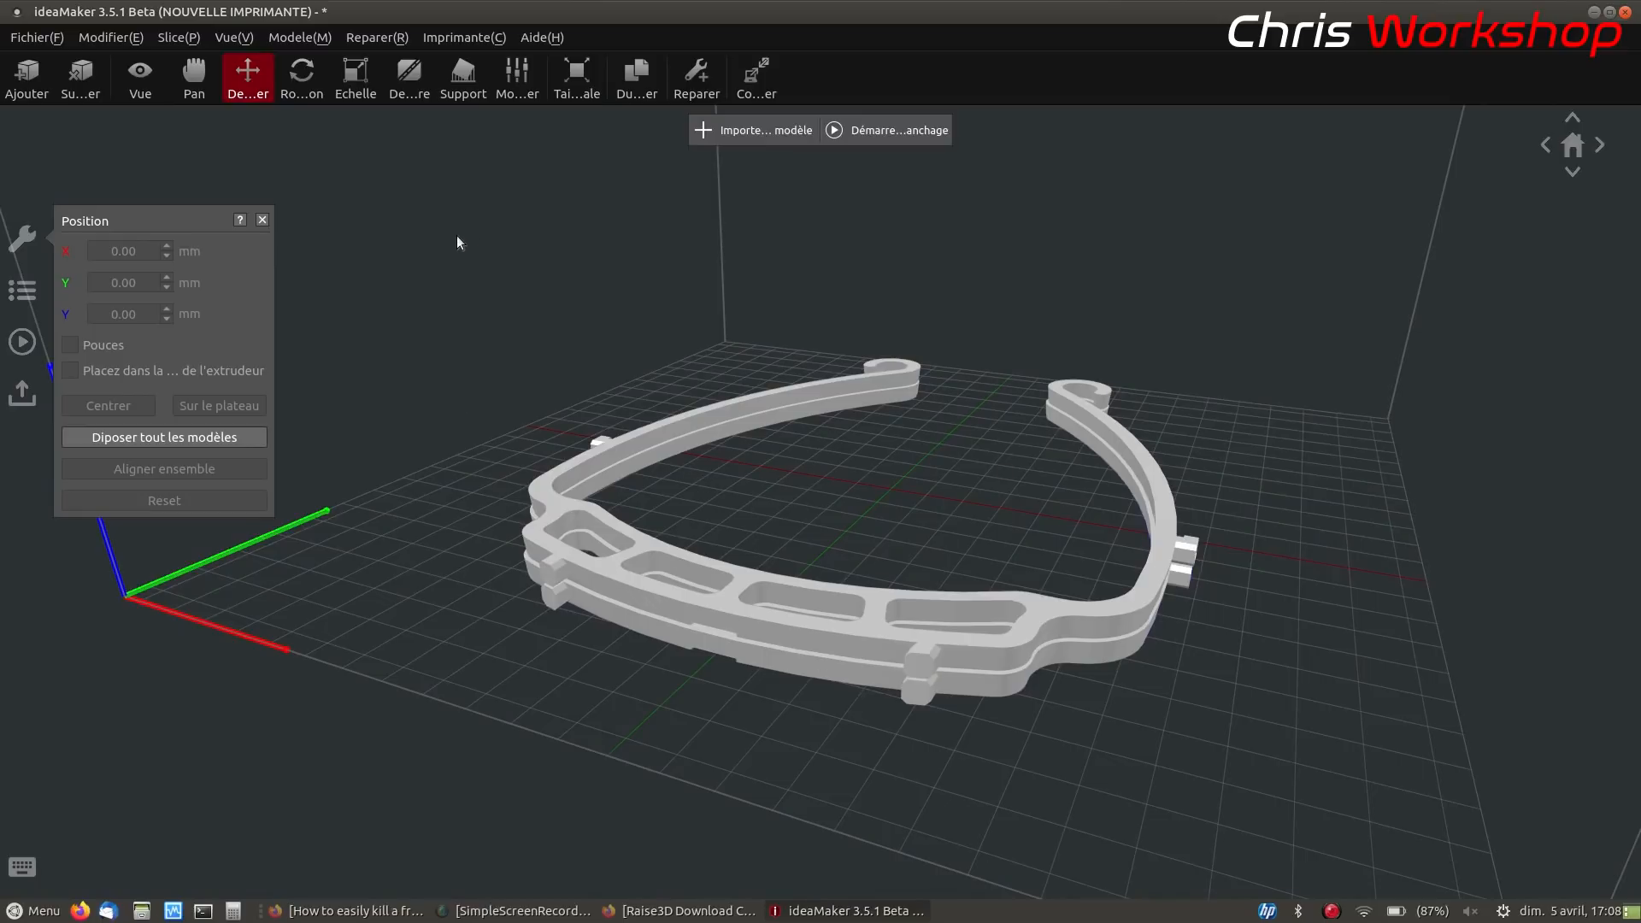
{"action": "key", "text": "ctrl+a"}
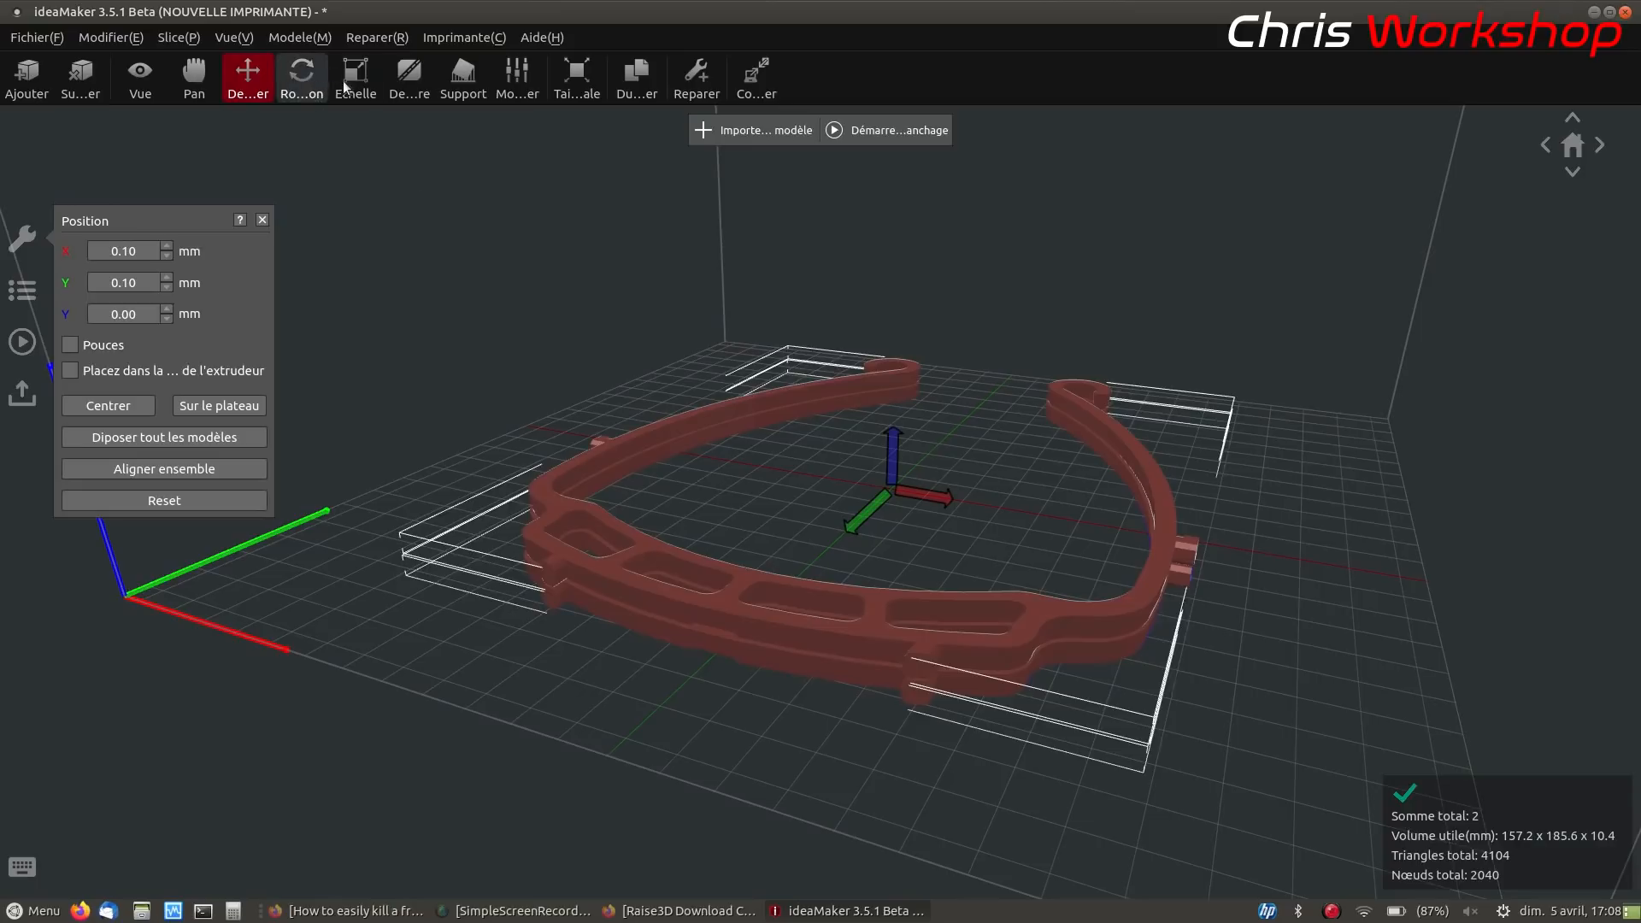
{"action": "left_click", "coordinate": [634, 79]}
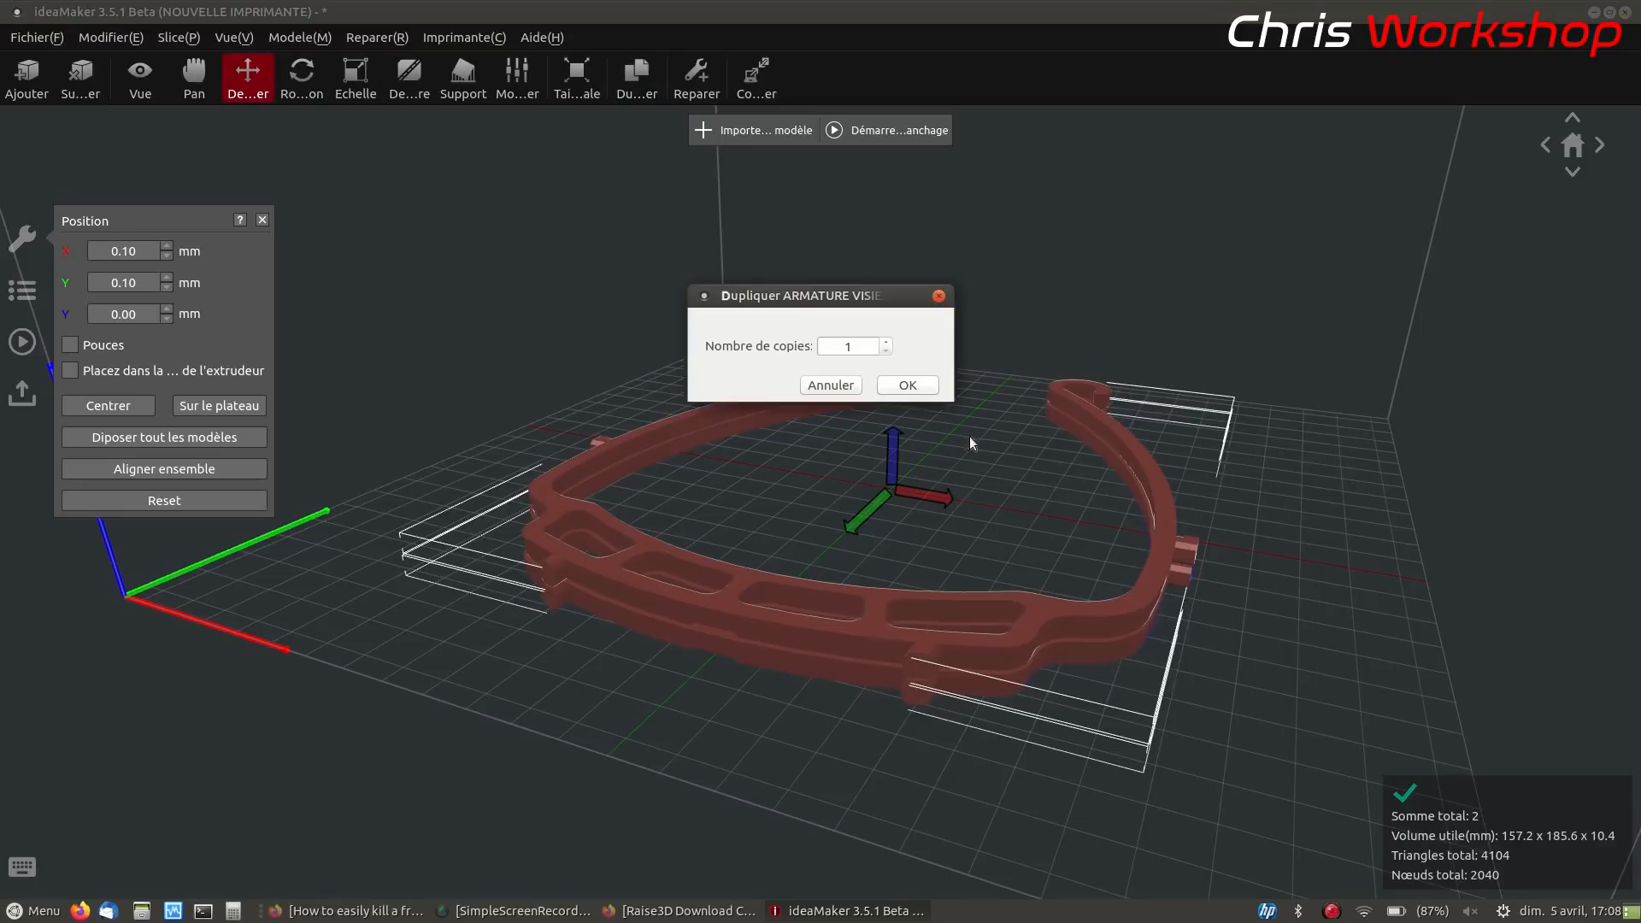
{"action": "left_click", "coordinate": [930, 388]}
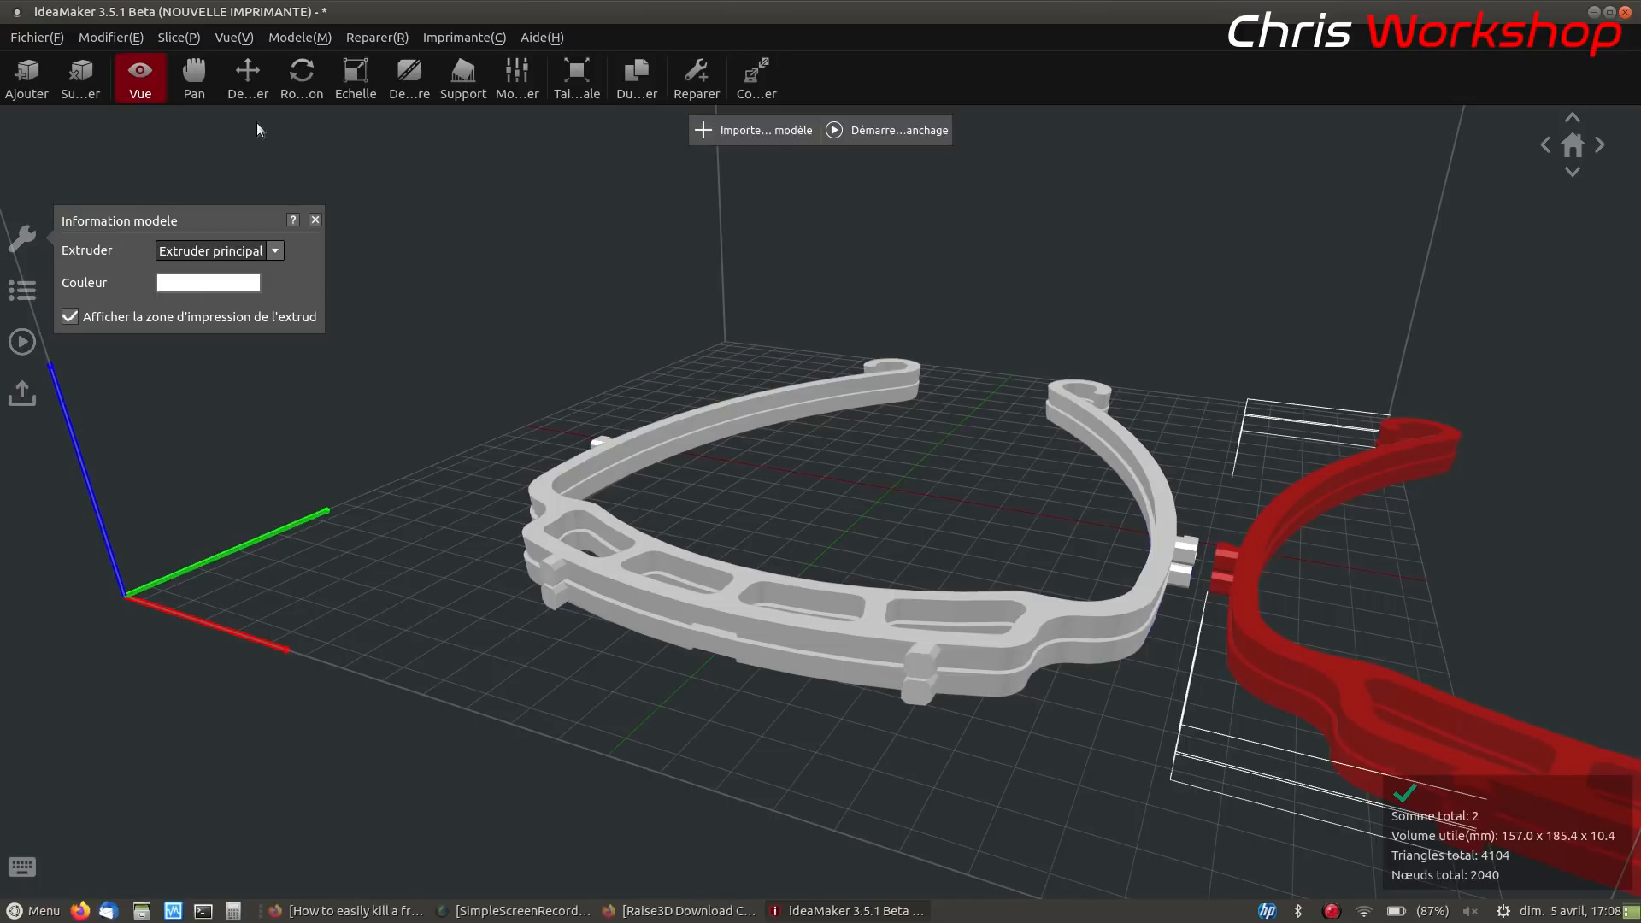
Stack the copied pair on the original frames by setting its vertical position to 10.8 mm and X to 0 mm
{"action": "left_click", "coordinate": [246, 80]}
{"action": "left_click_drag", "start_coordinate": [147, 311], "coordinate": [78, 311]}
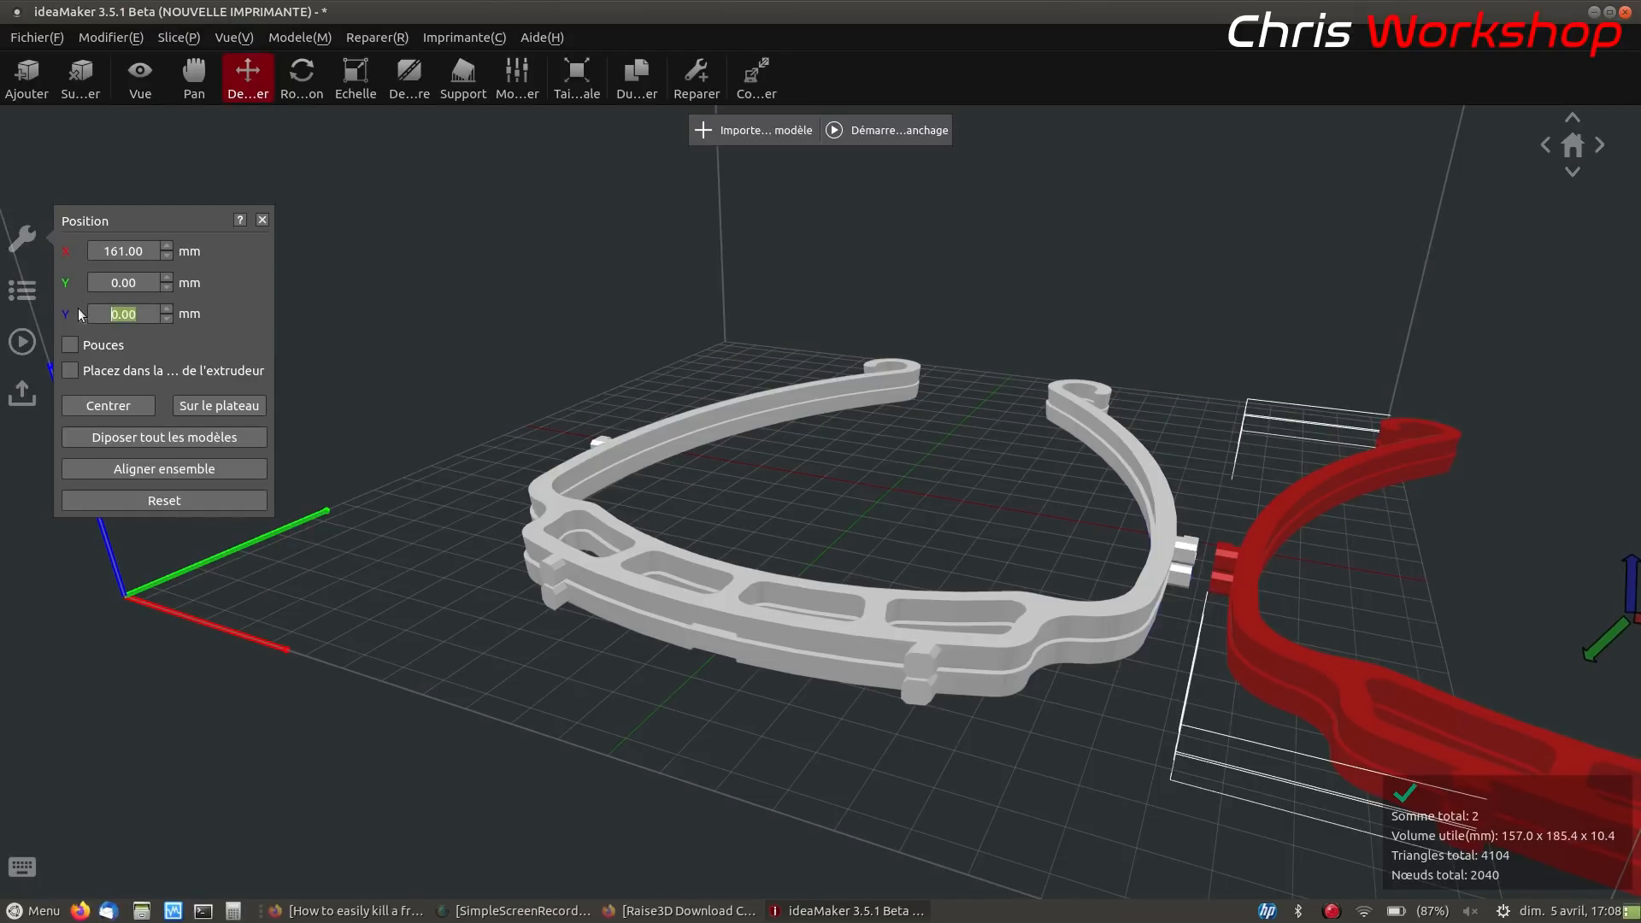
{"action": "type", "text": "10.8"}
{"action": "left_click_drag", "start_coordinate": [147, 250], "coordinate": [69, 254]}
{"action": "type", "text": "0"}
{"action": "key", "text": "Return"}
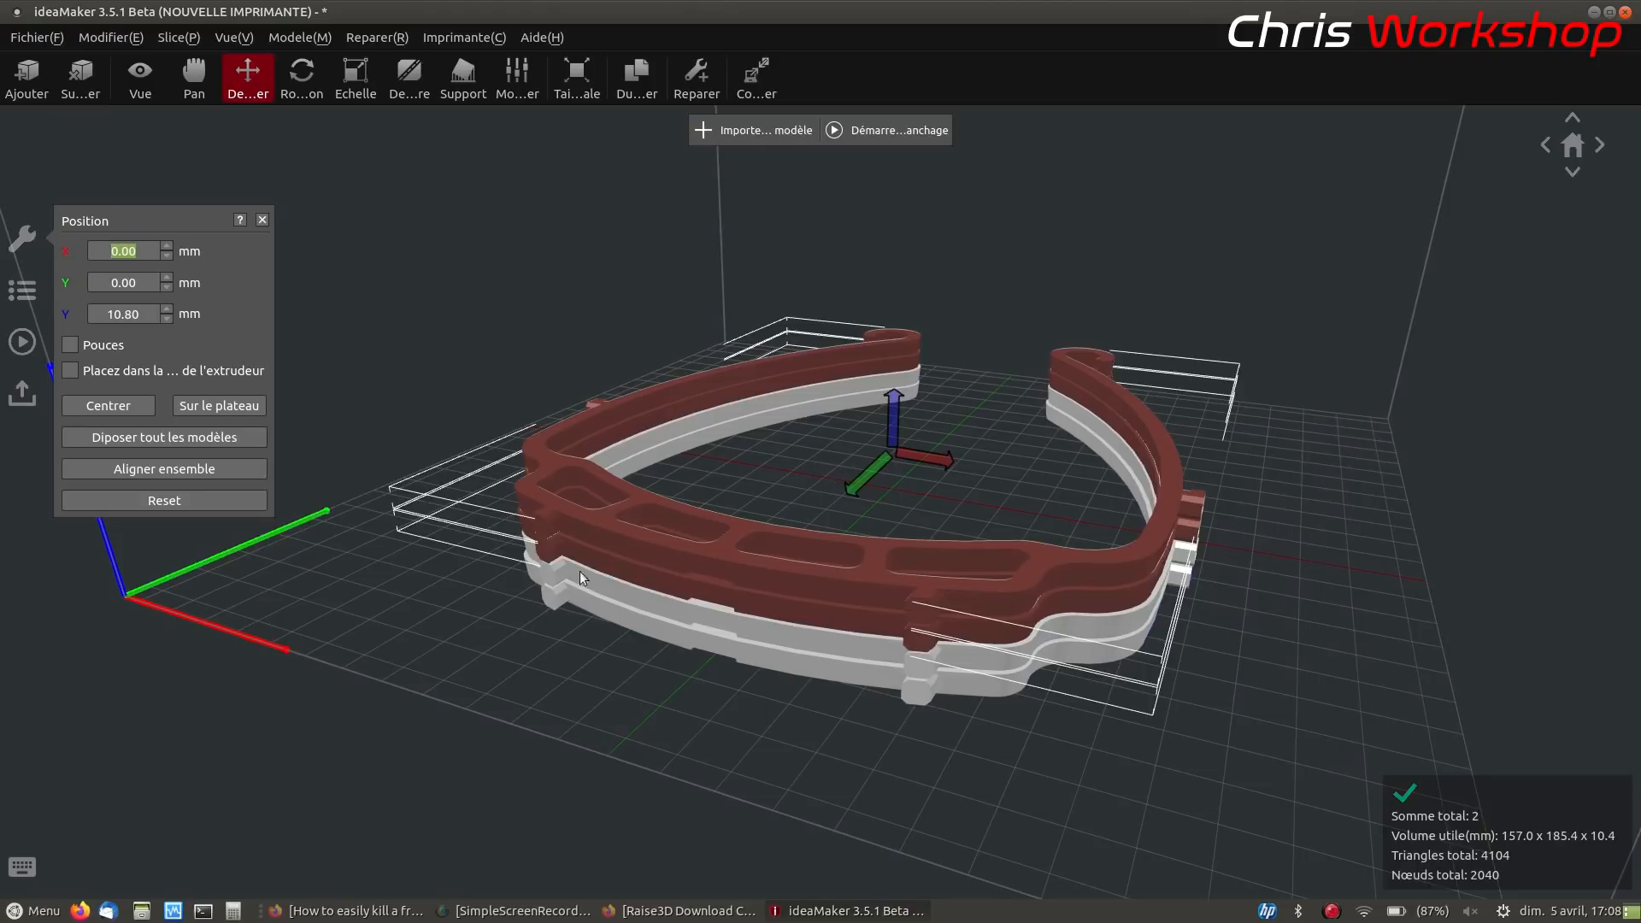
{"action": "left_click", "coordinate": [551, 588]}
{"action": "left_click", "coordinate": [484, 672]}
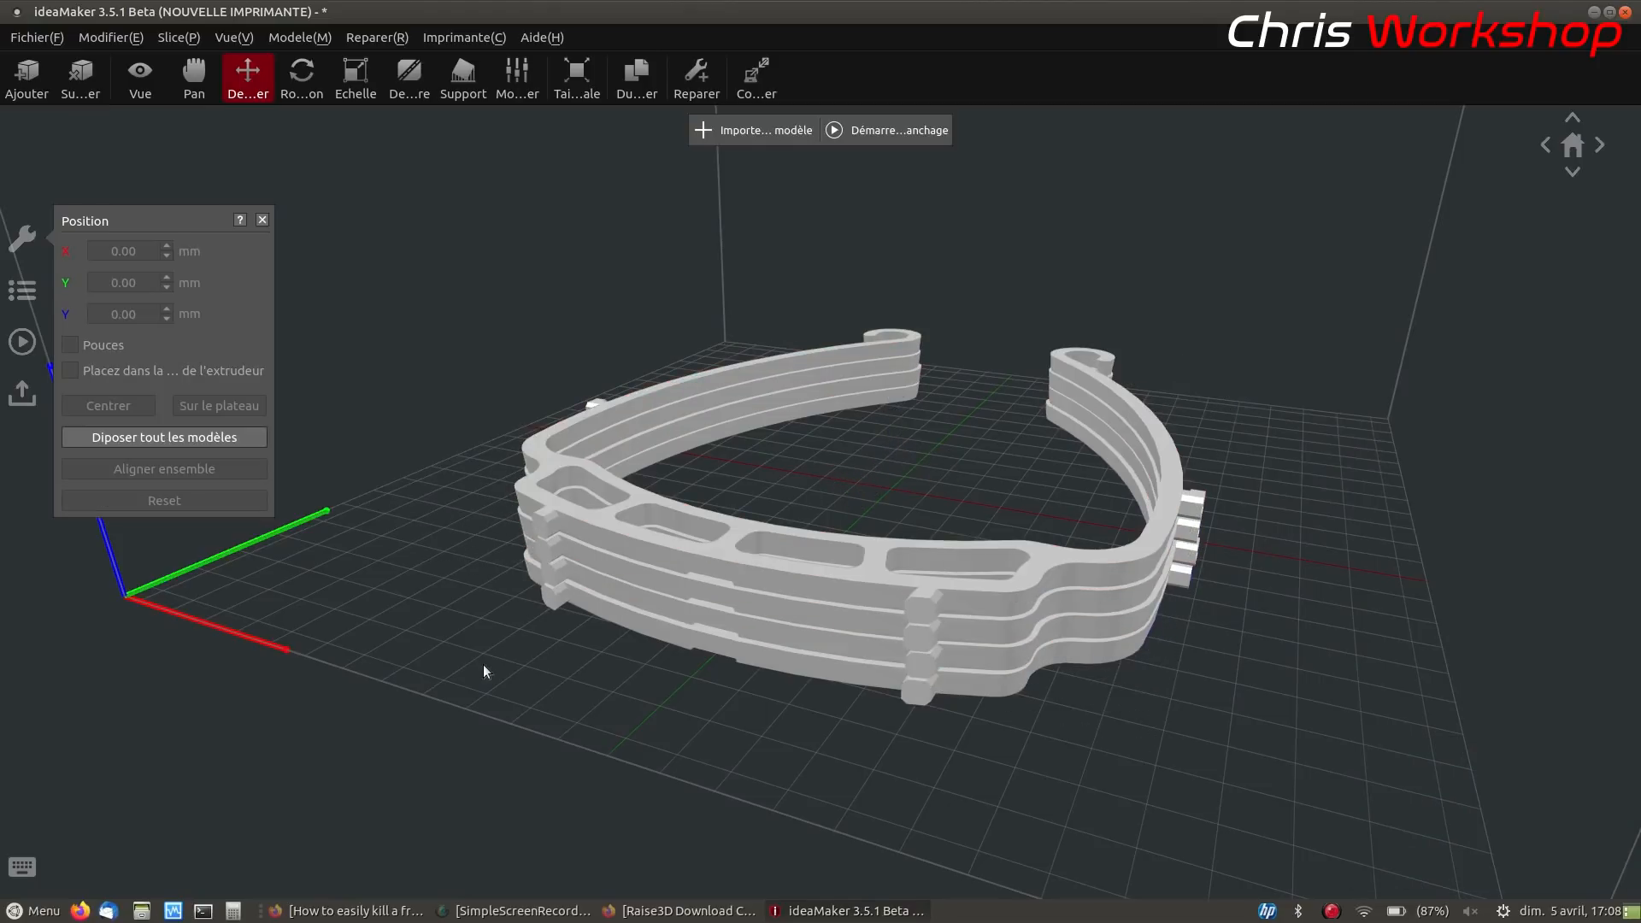
Select the whole four-frame stack and make one copy of it
{"action": "key", "text": "ctrl+a"}
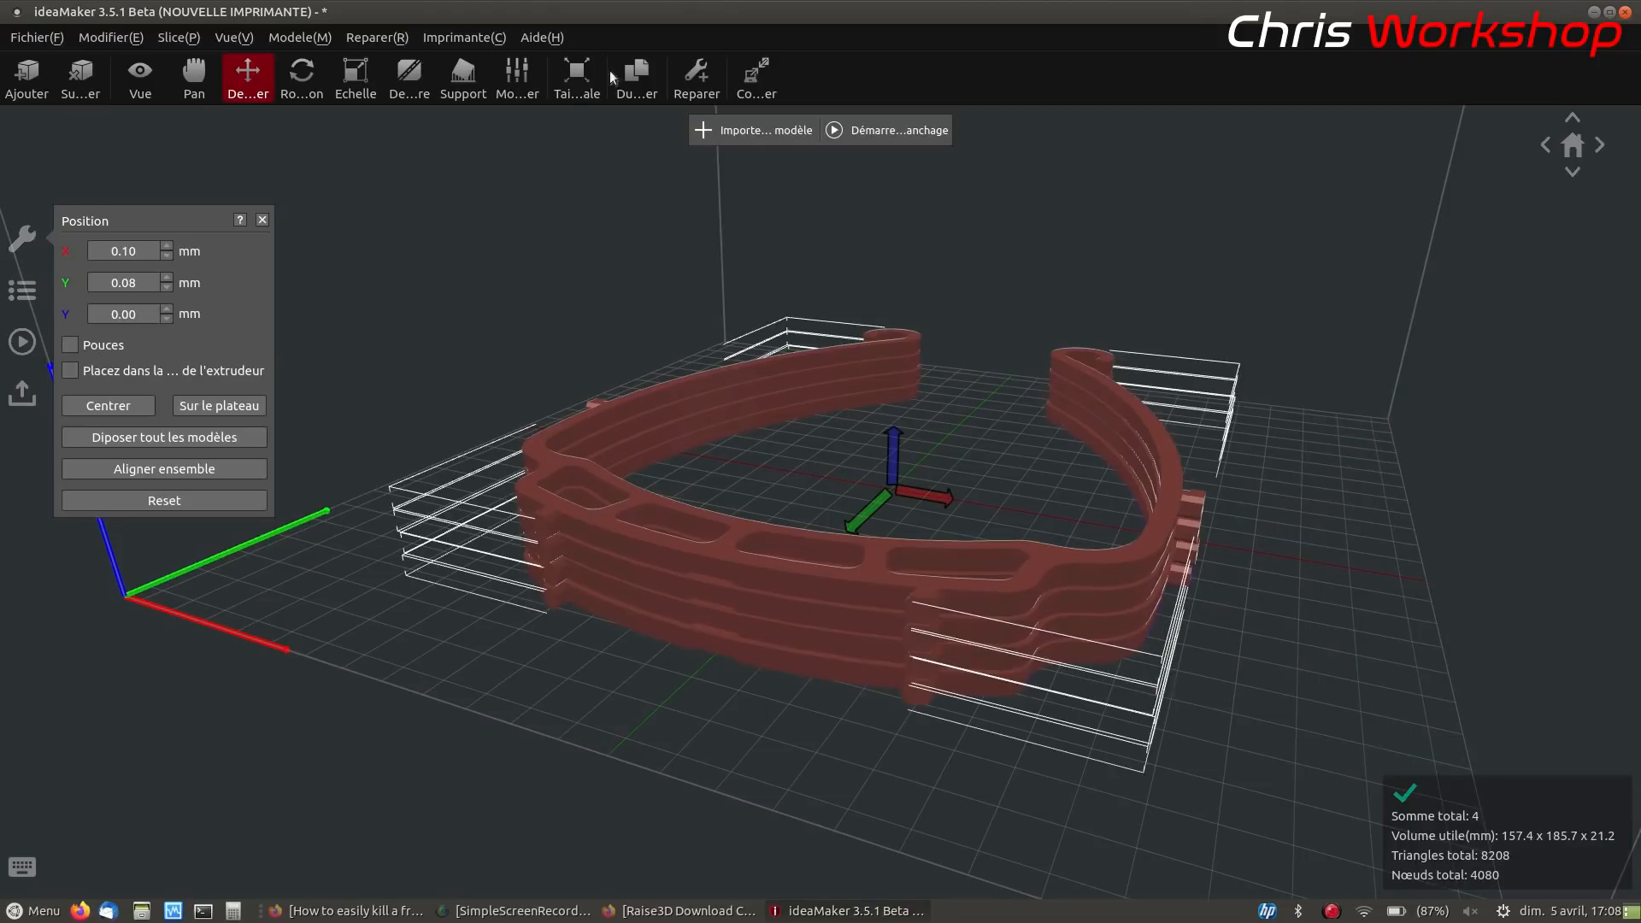
{"action": "left_click", "coordinate": [636, 75]}
{"action": "left_click", "coordinate": [885, 390]}
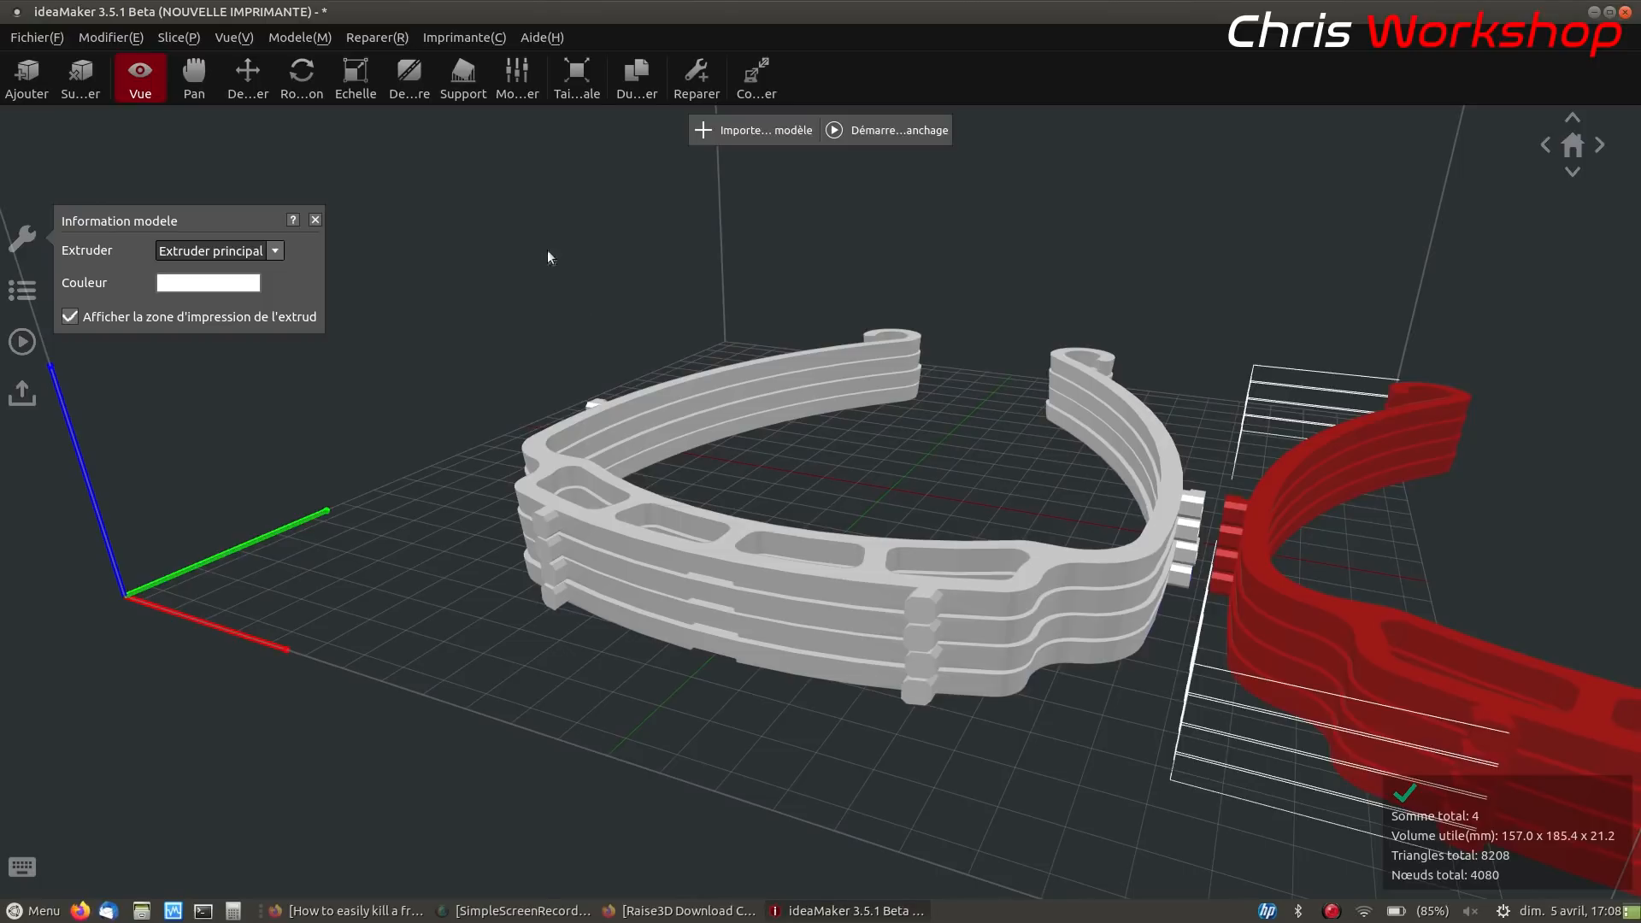
Place the copied four-frame stack on top of the original by setting its vertical position to 21.6 mm and X to 0 mm
{"action": "left_click", "coordinate": [237, 73]}
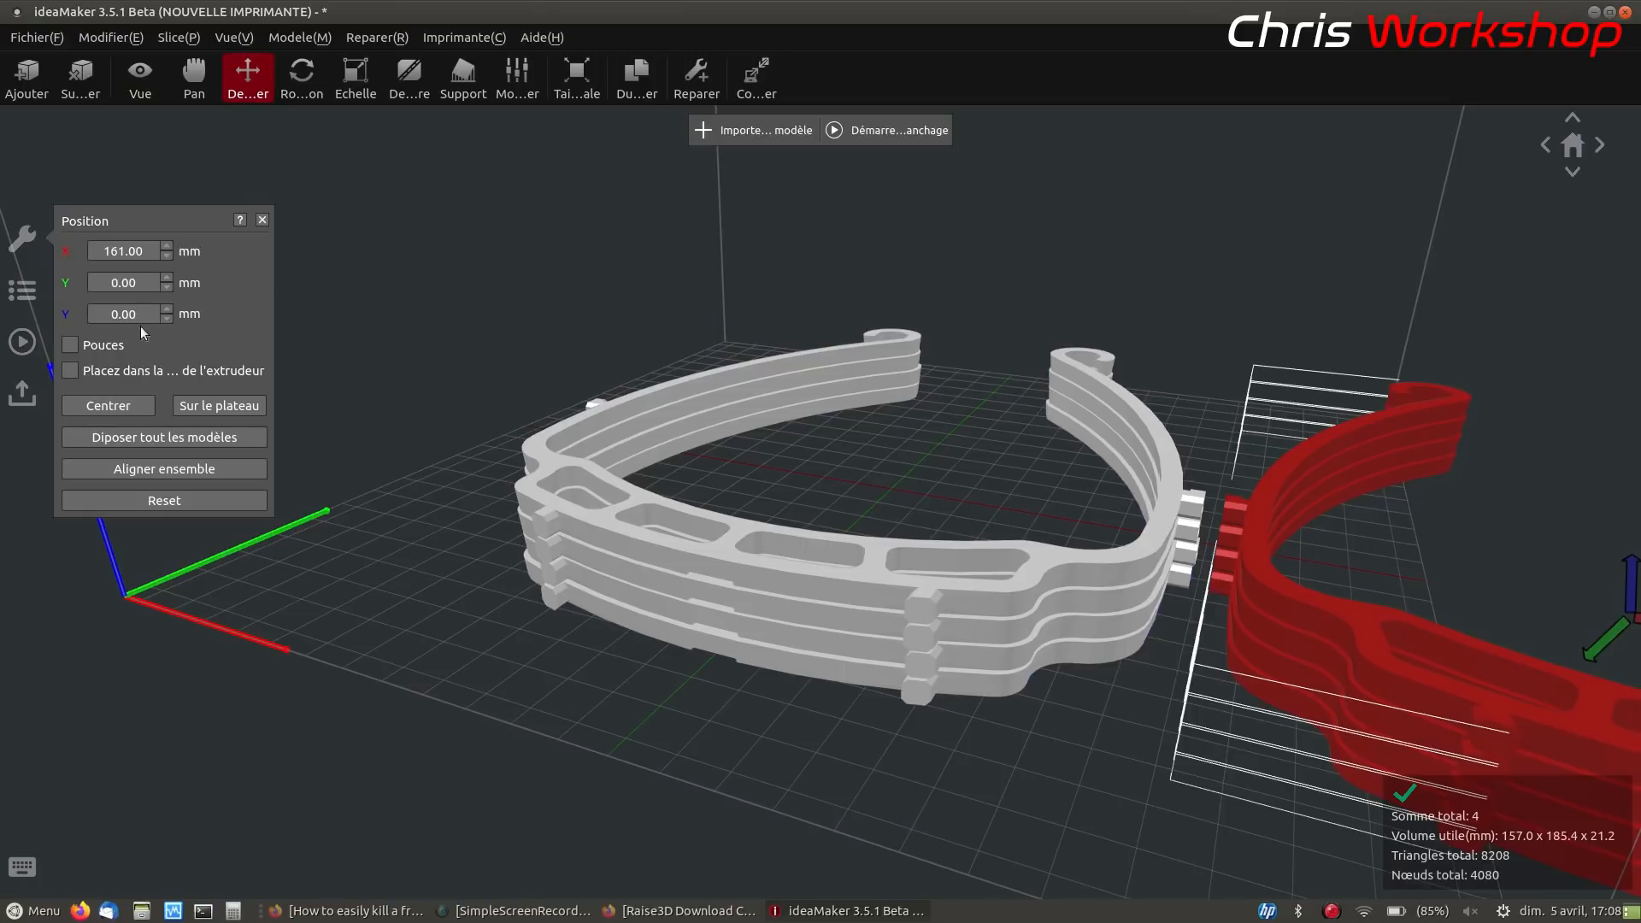
{"action": "double_click", "coordinate": [120, 314]}
{"action": "type", "text": "21.6"}
{"action": "double_click", "coordinate": [149, 250]}
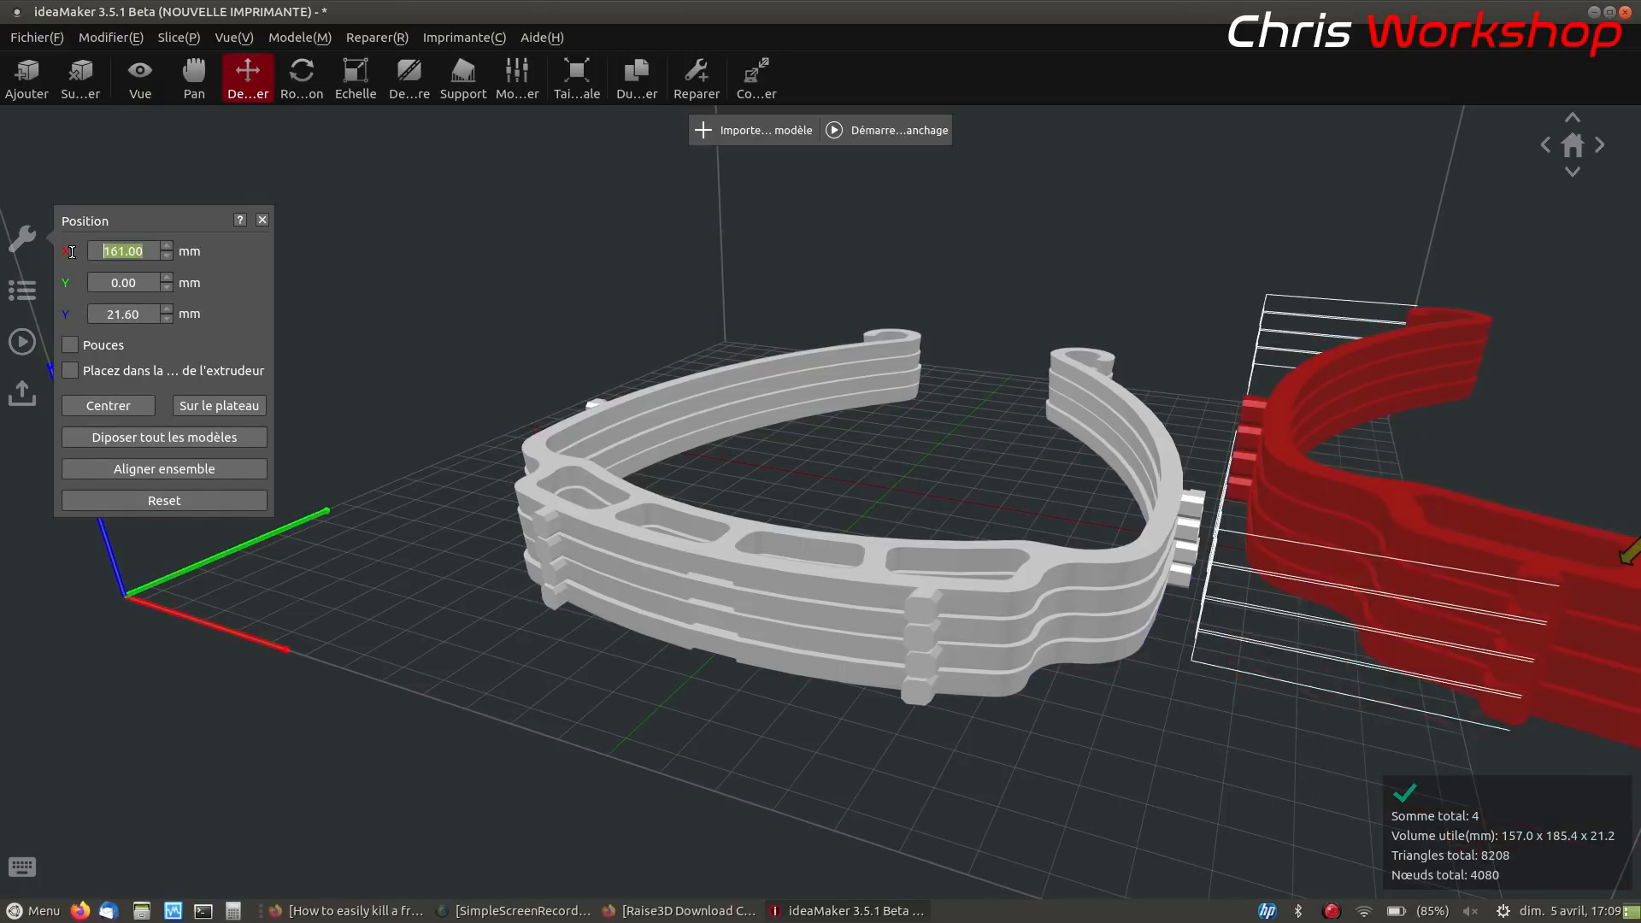
{"action": "type", "text": "0"}
{"action": "key", "text": "Return"}
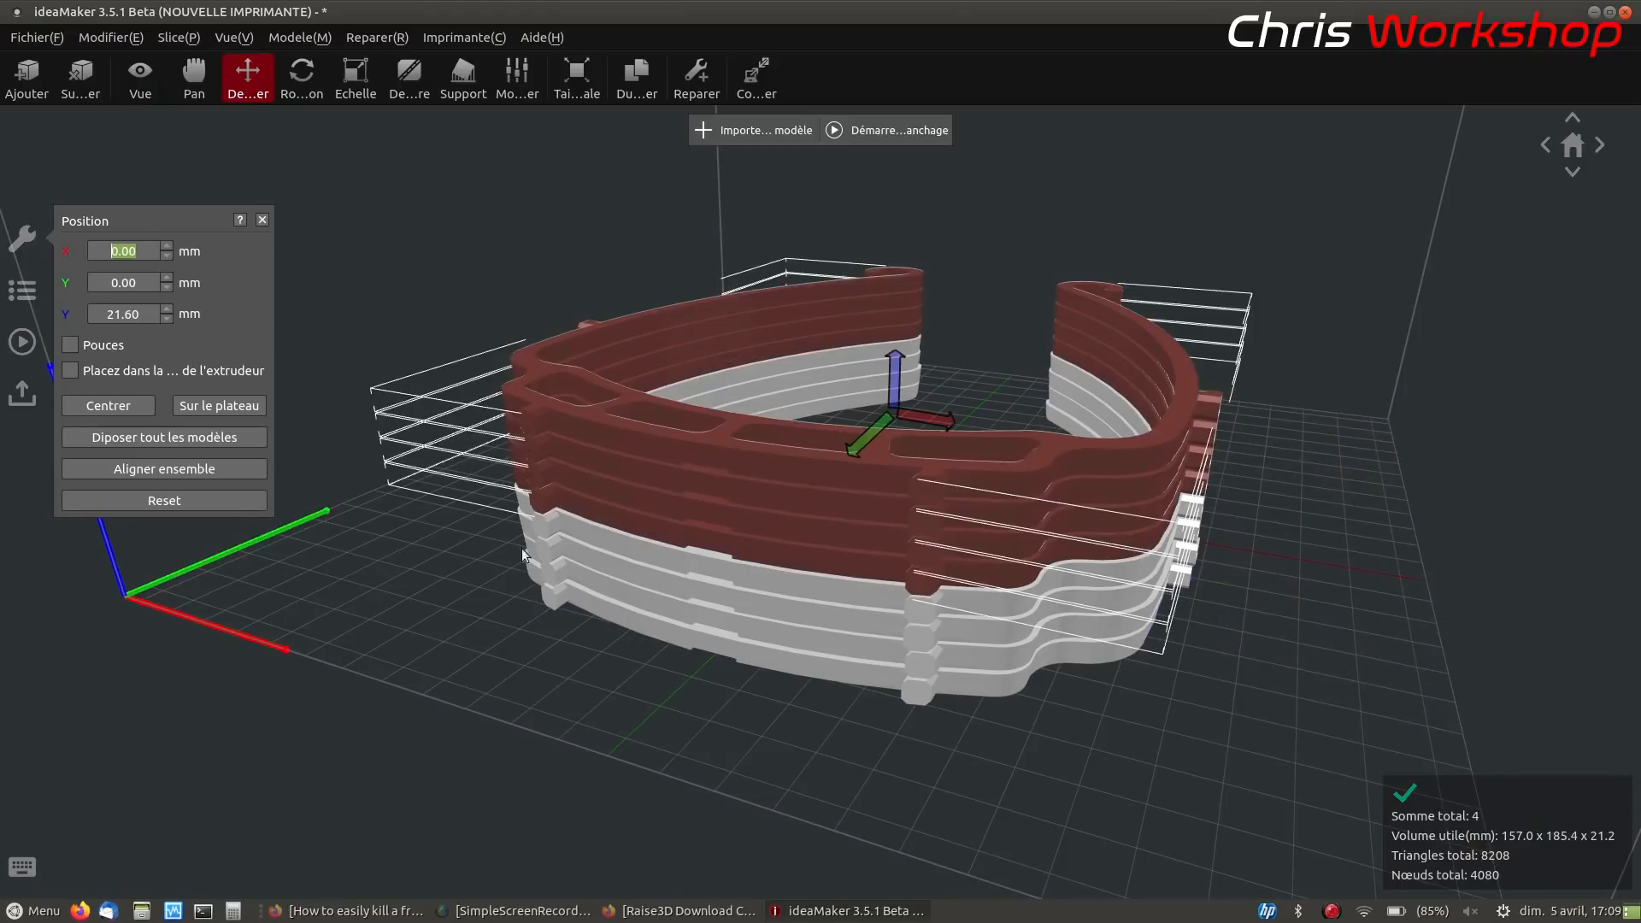
{"action": "left_click", "coordinate": [533, 684]}
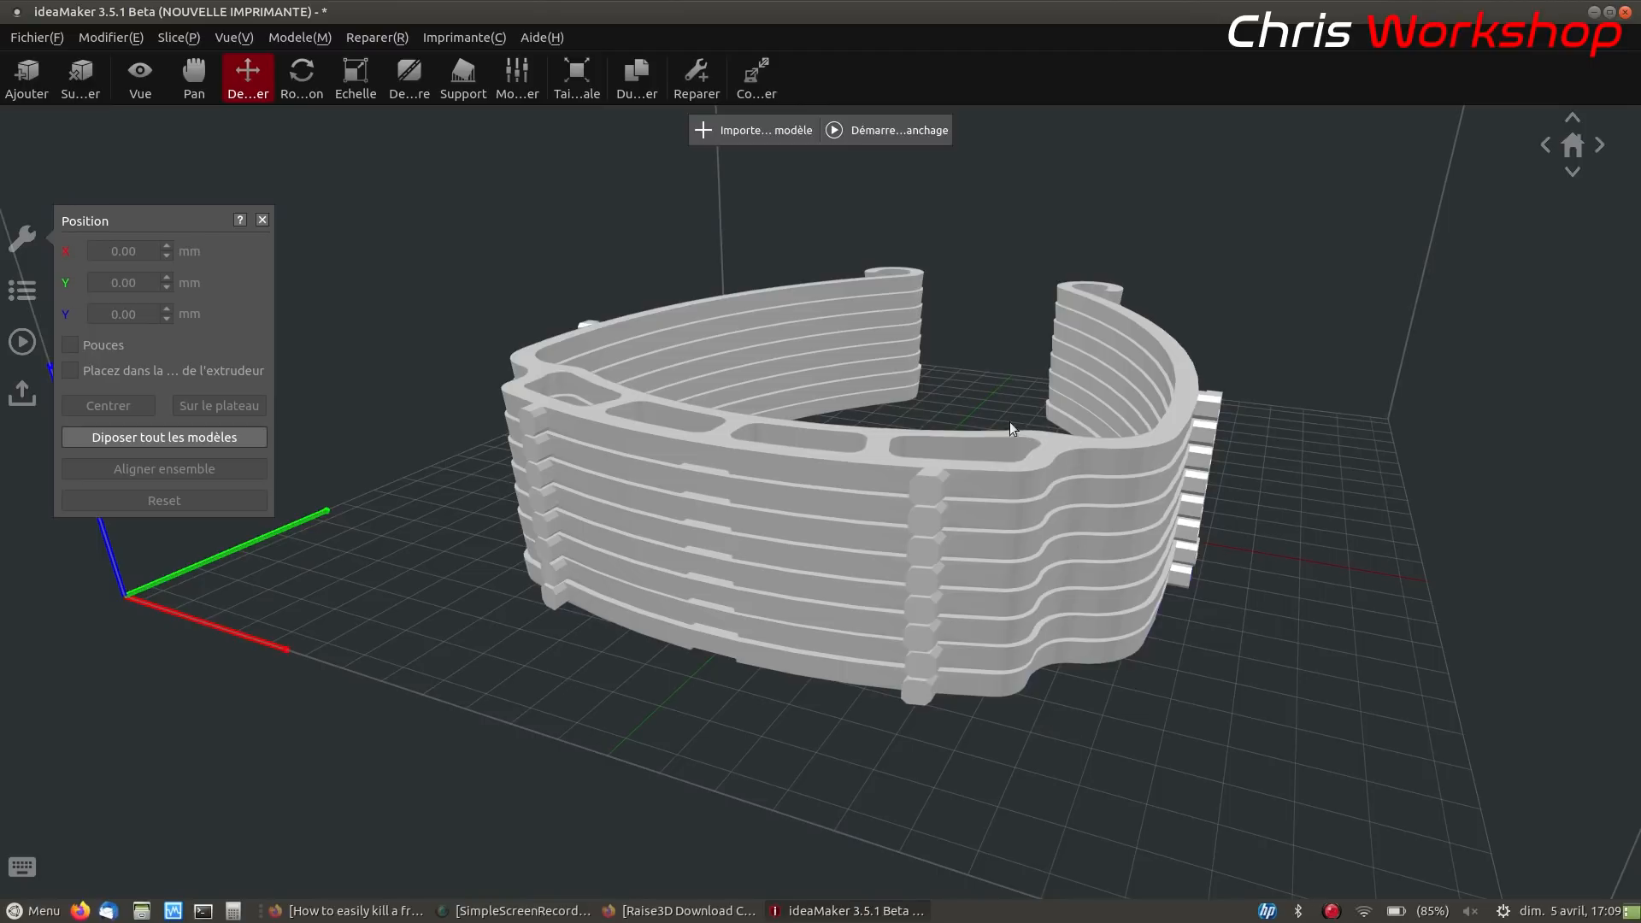
Examine the full stack of visor frames from above and from the front, and check the modifier settings briefly
{"action": "right_click_drag", "start_coordinate": [1029, 467], "coordinate": [1069, 607]}
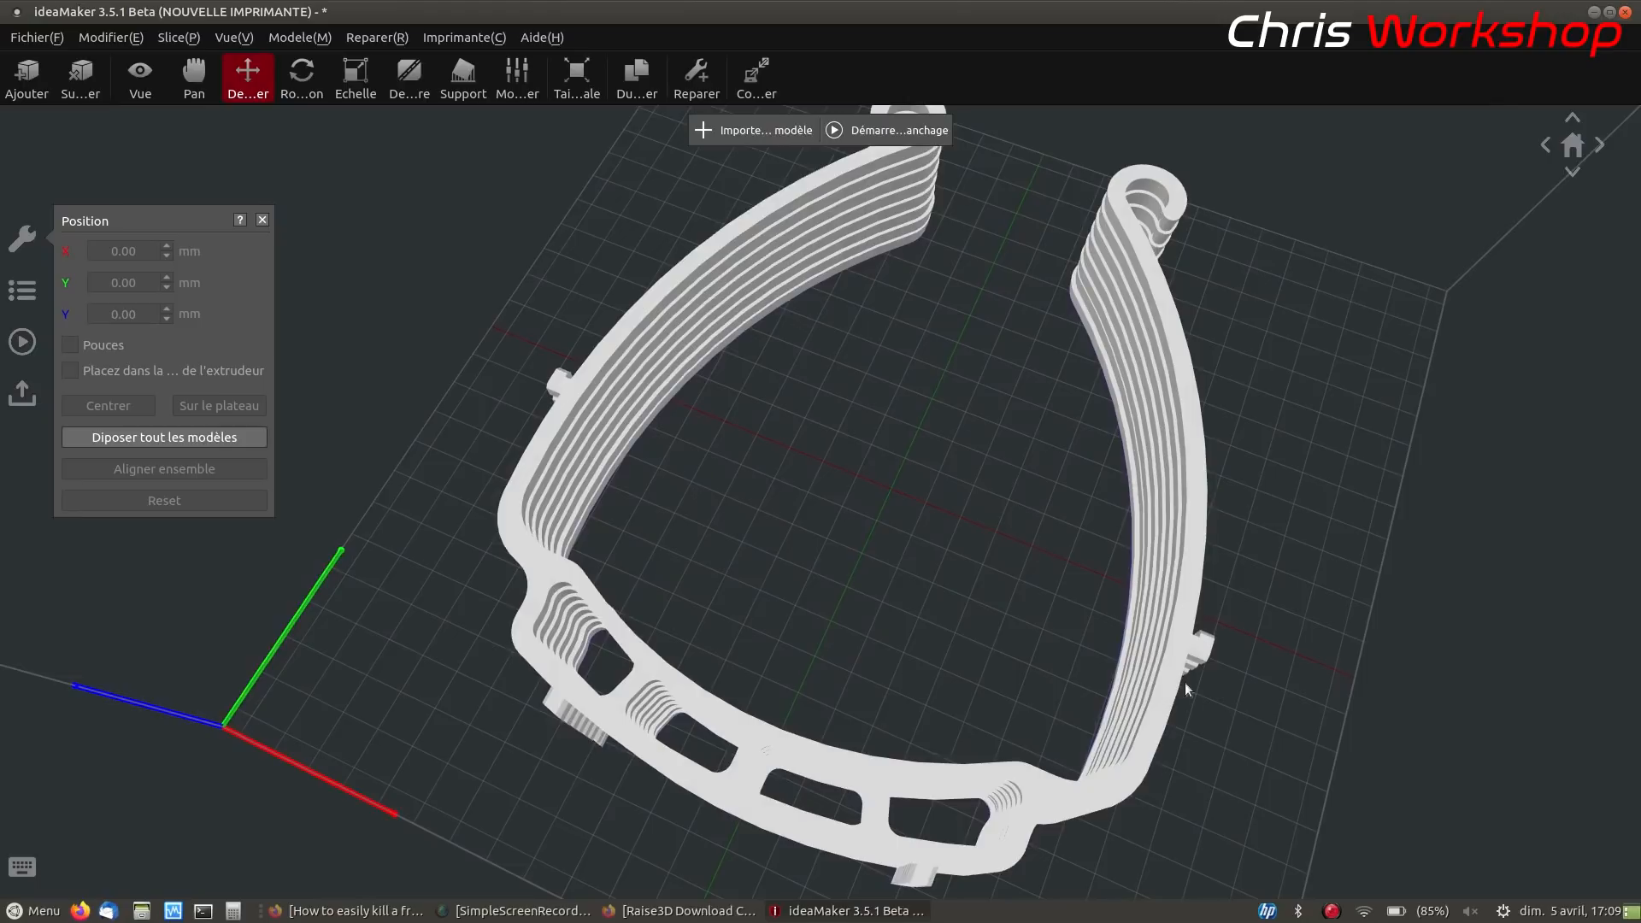
{"action": "scroll", "coordinate": [1133, 736], "scroll_direction": "up", "scroll_amount": 4}
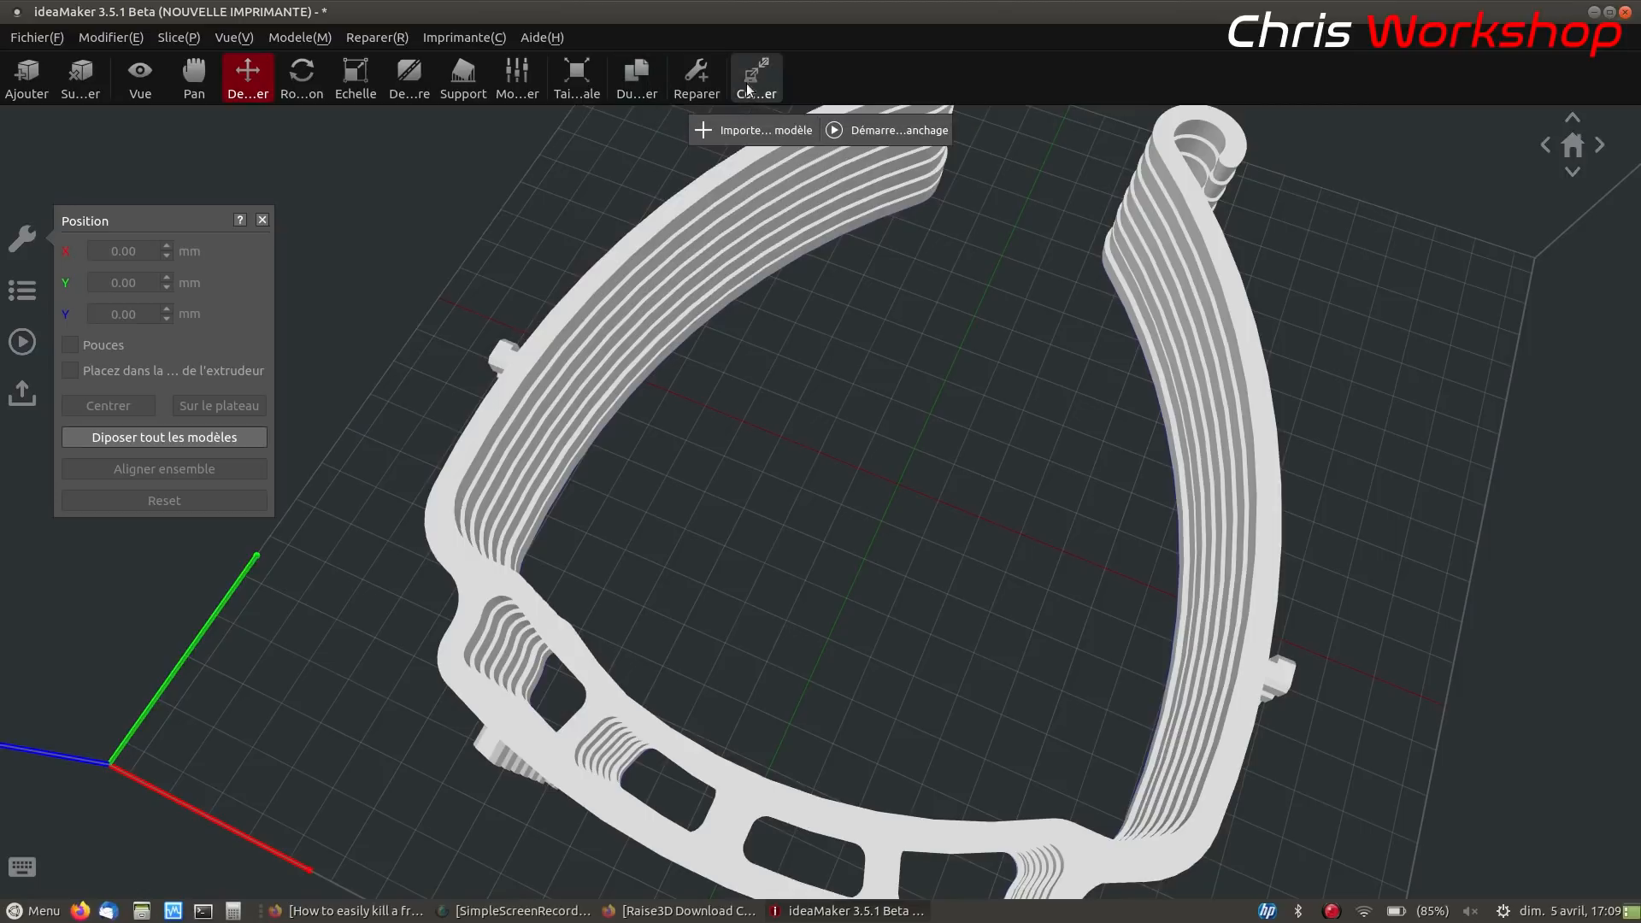
{"action": "left_click", "coordinate": [517, 75]}
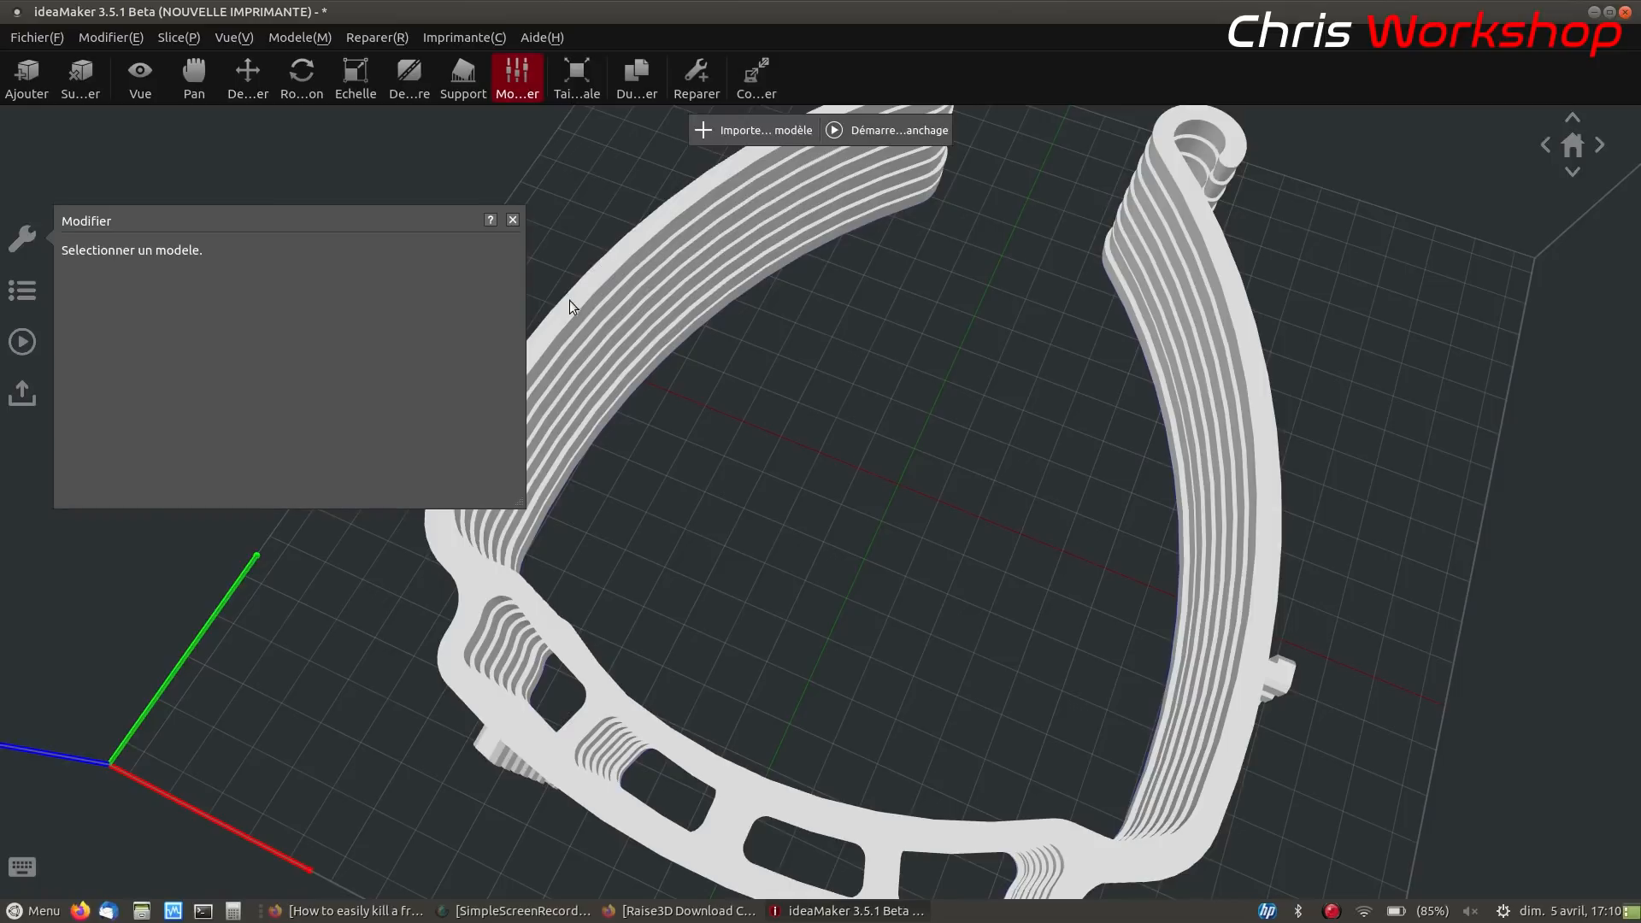
{"action": "left_click", "coordinate": [513, 220]}
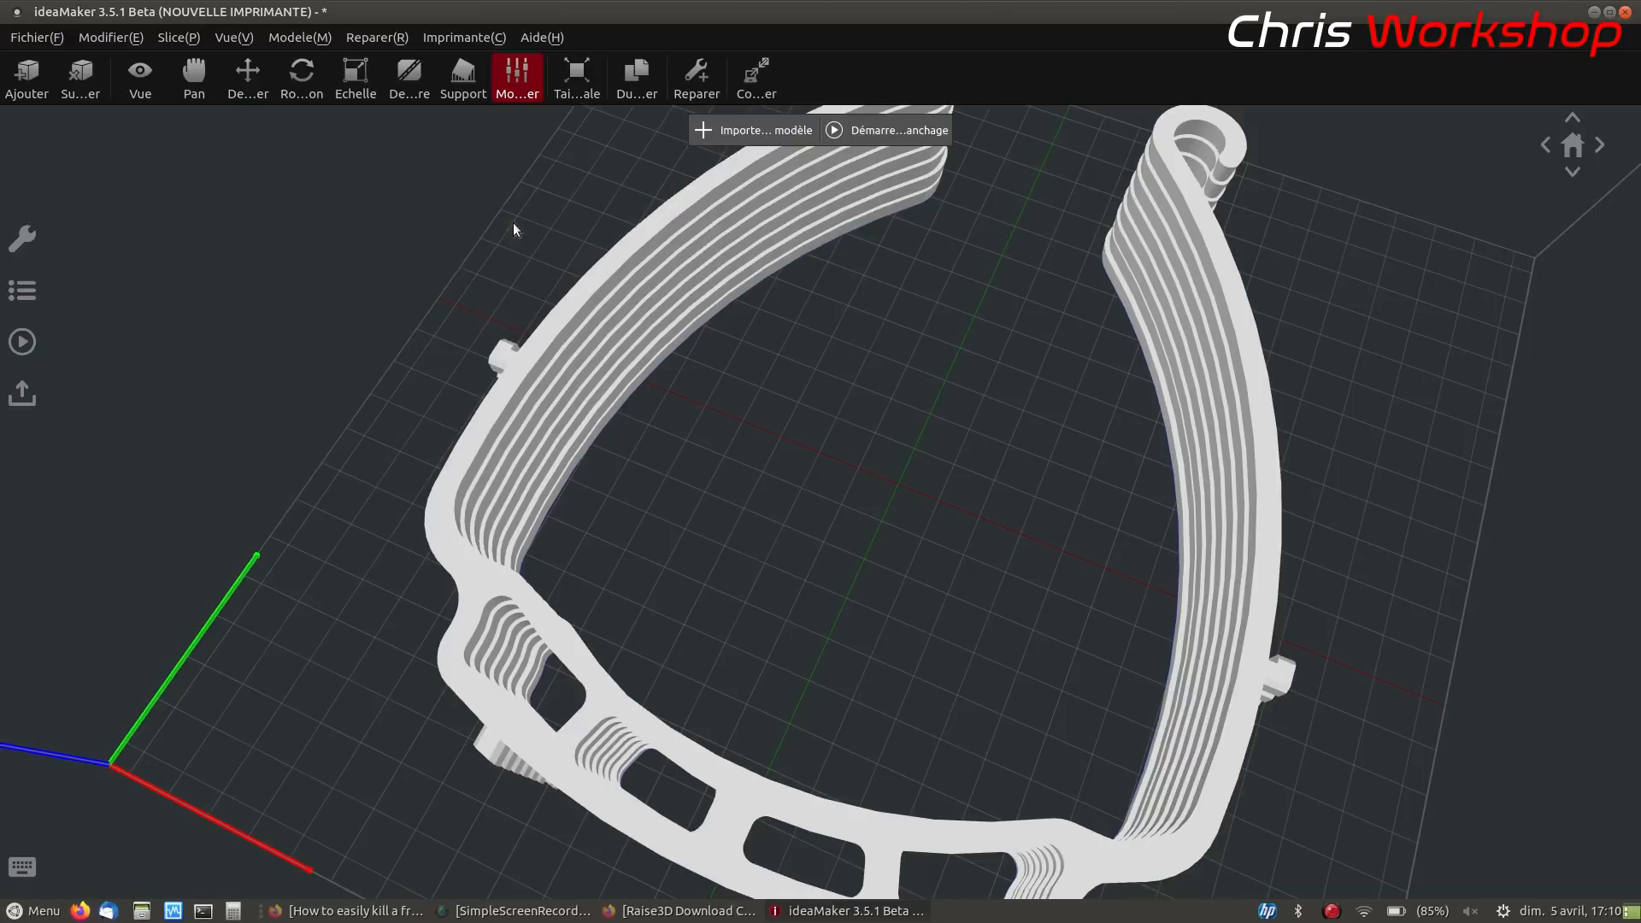
{"action": "left_click_drag", "start_coordinate": [844, 526], "coordinate": [803, 318]}
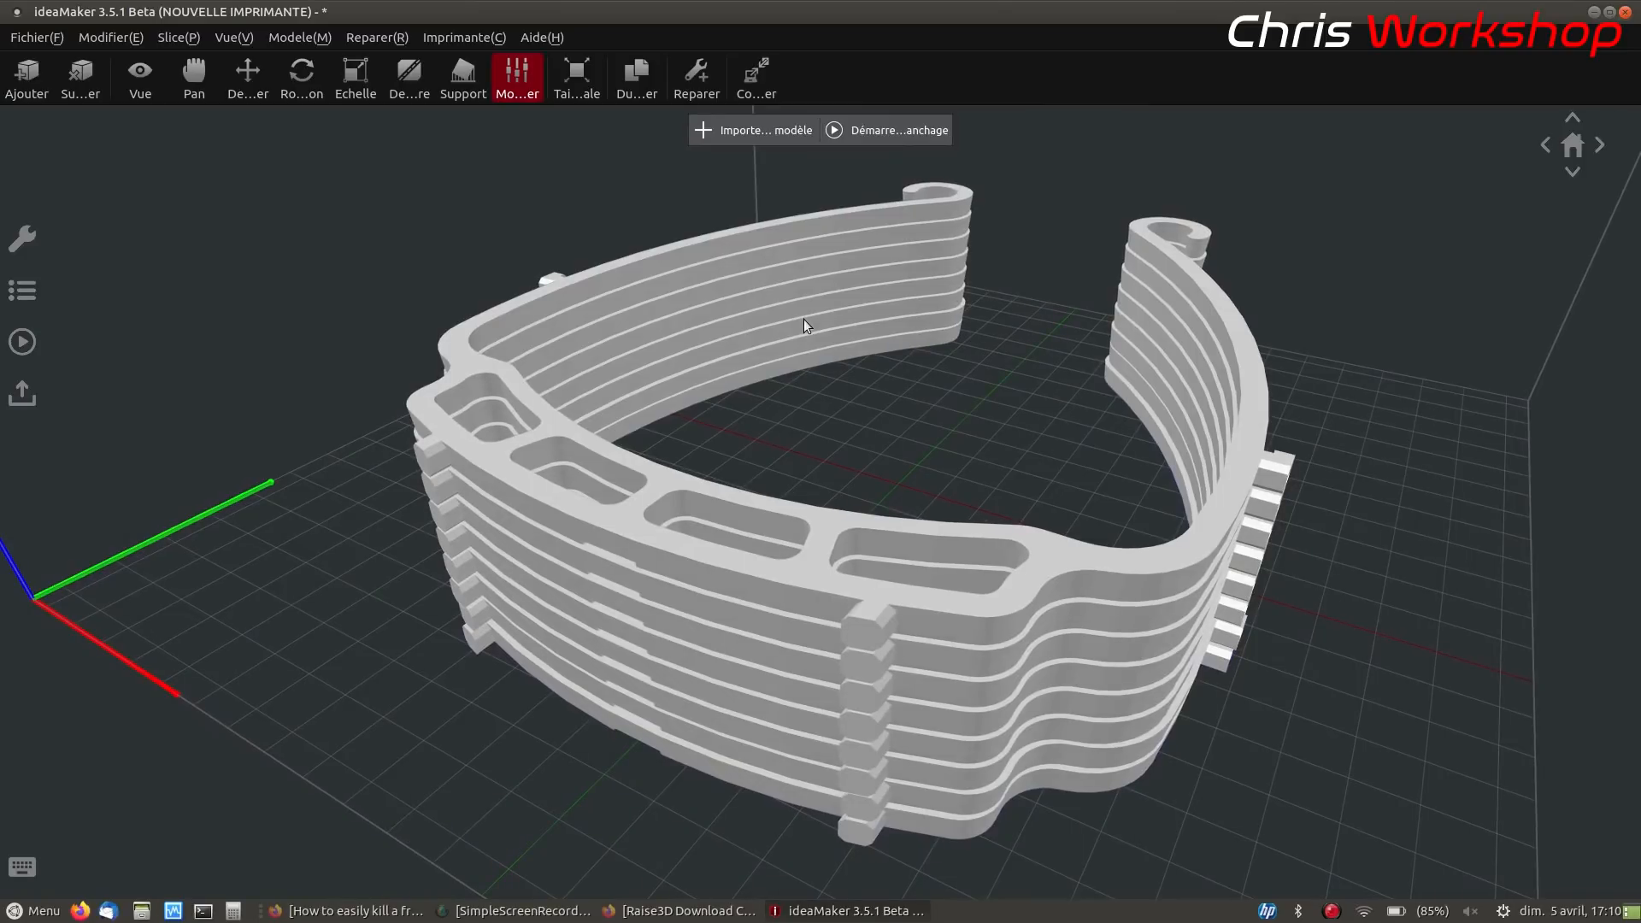